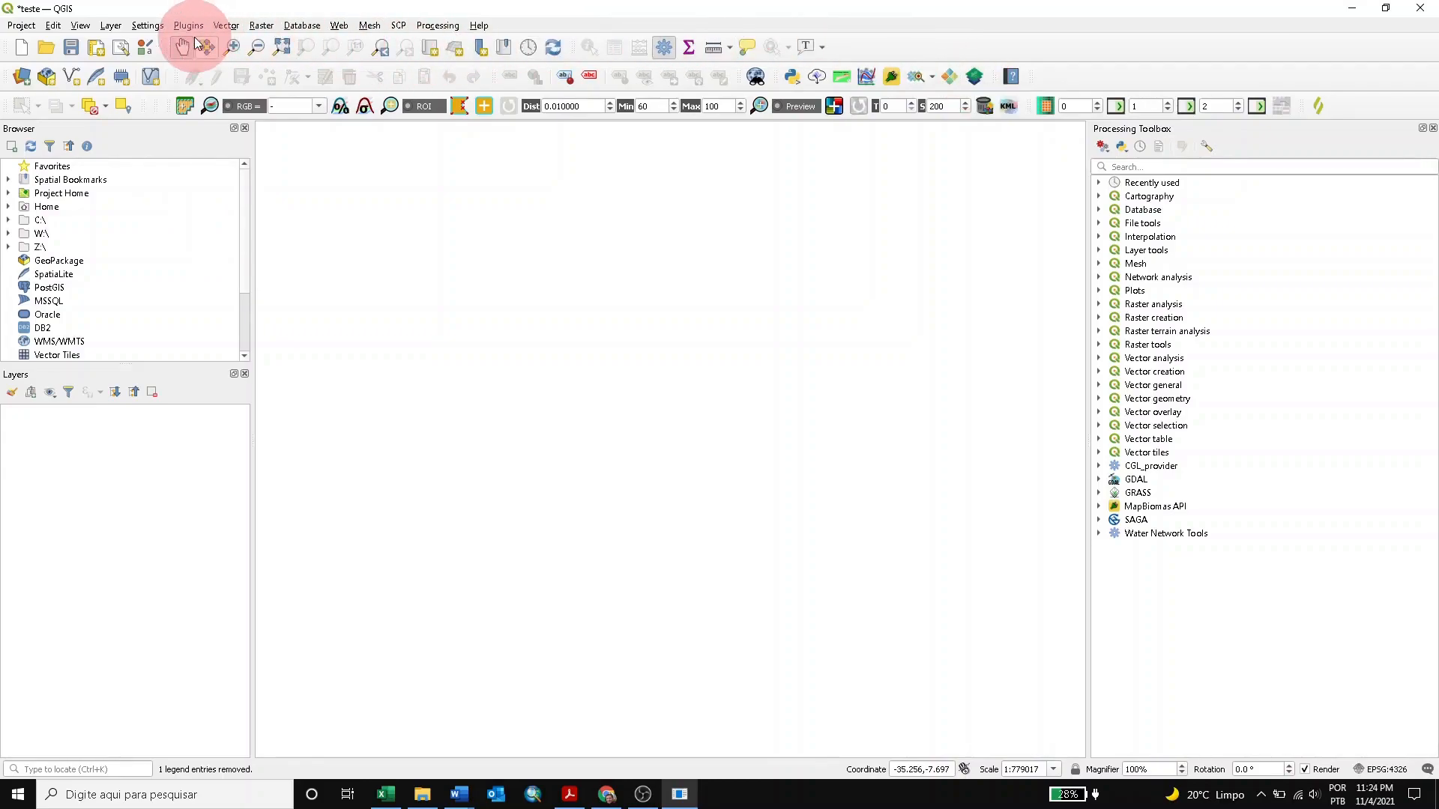
- Open the RUBEM Hydrological plugin and place its window lower over the map canvas
click(190, 27)
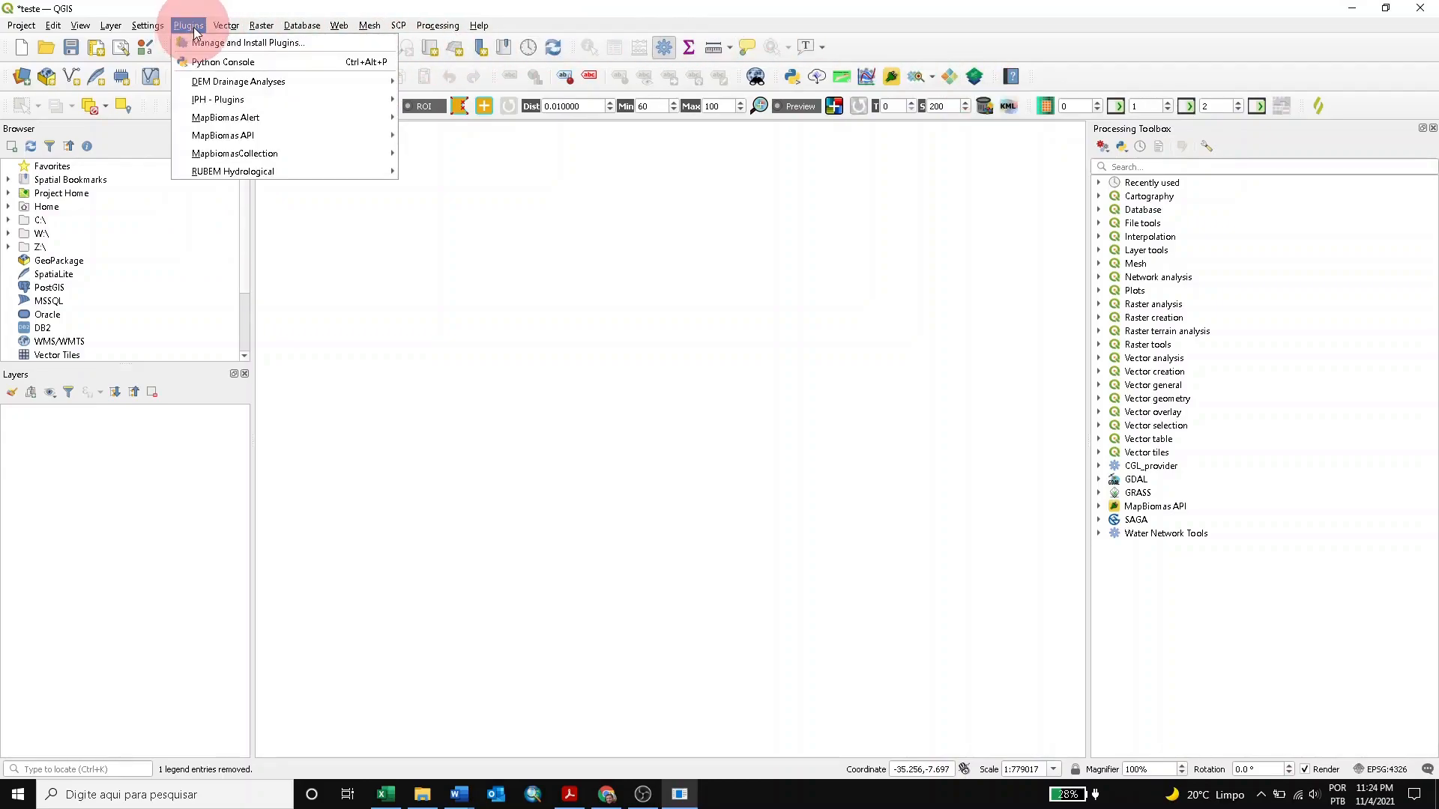
mouse_move(270, 173)
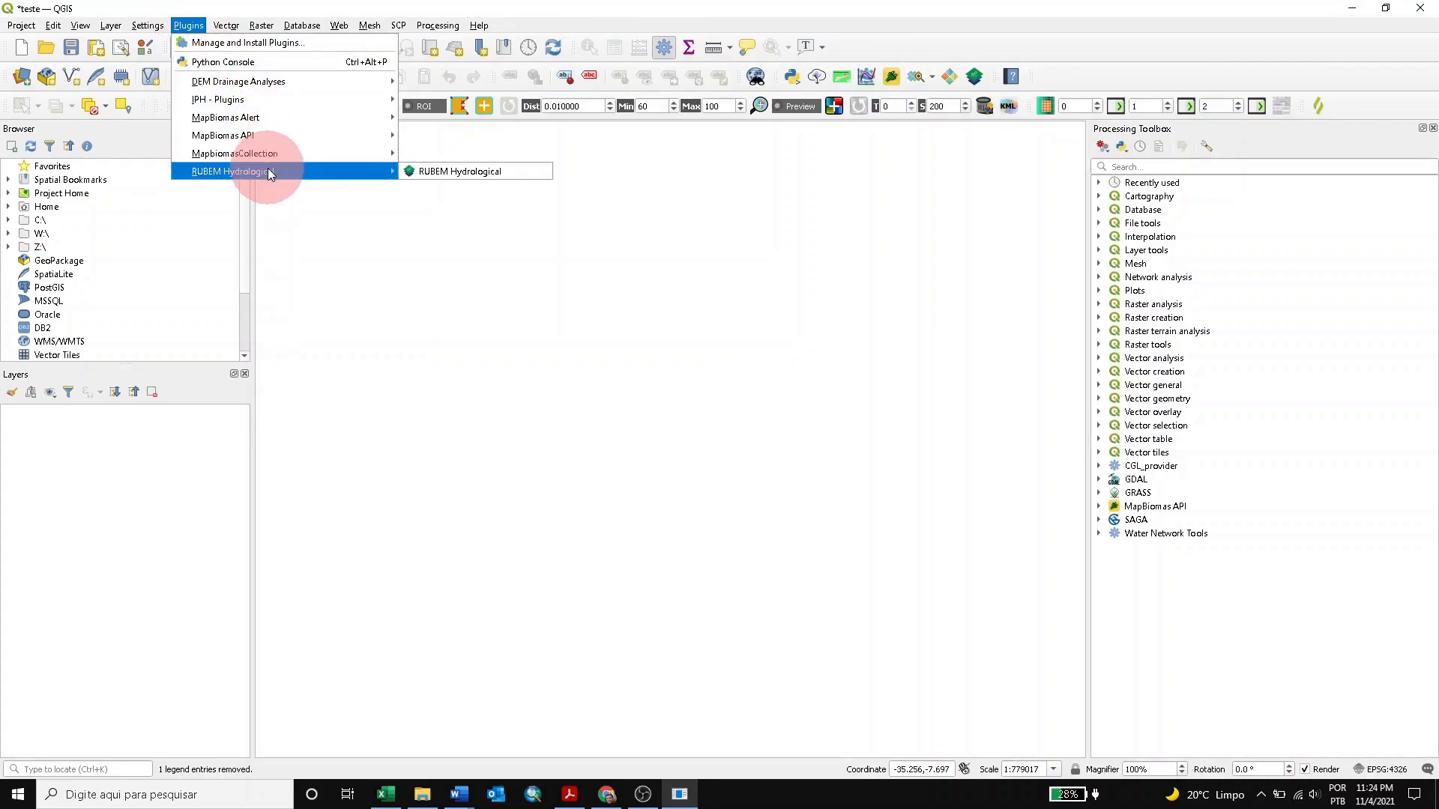
click(487, 173)
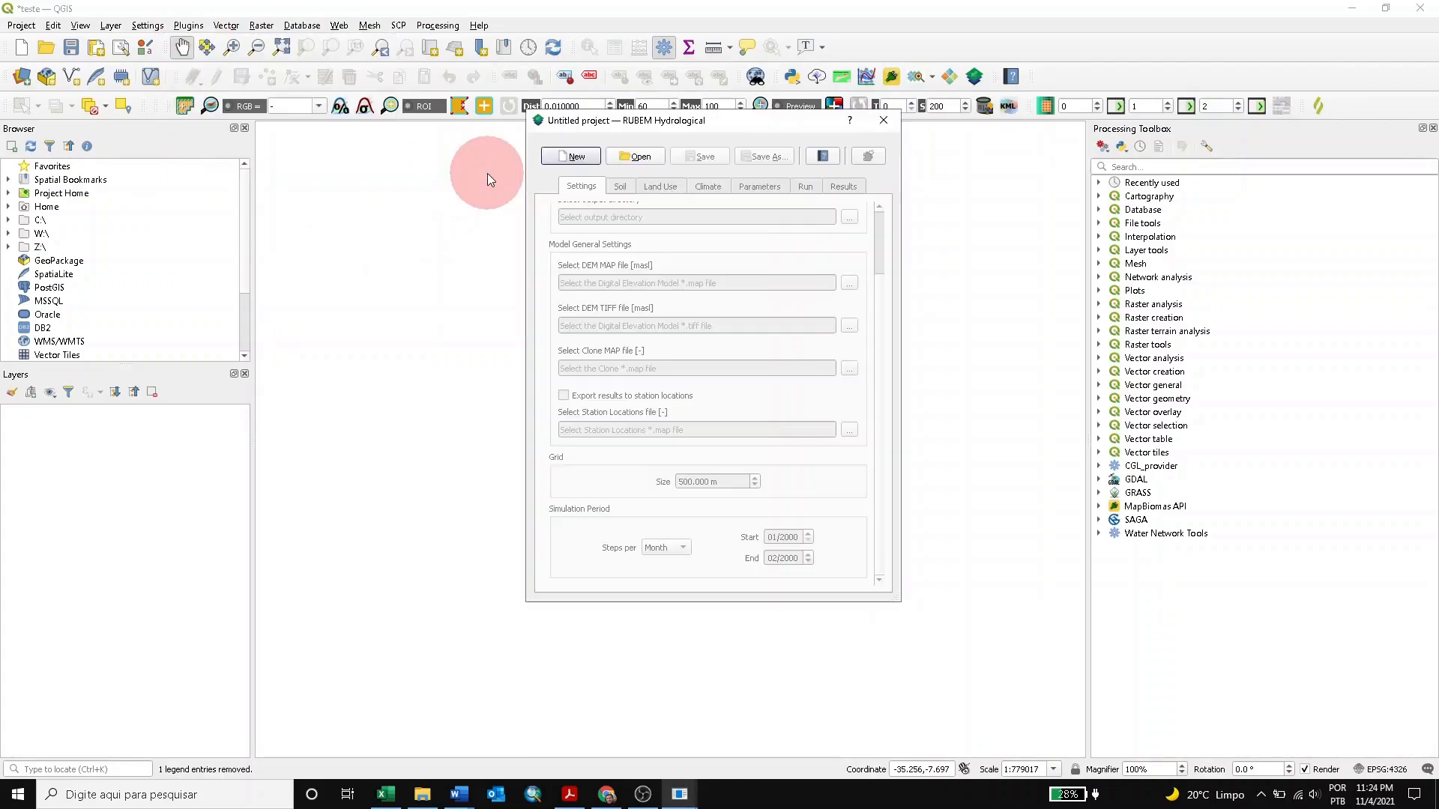
drag(747, 123, 737, 187)
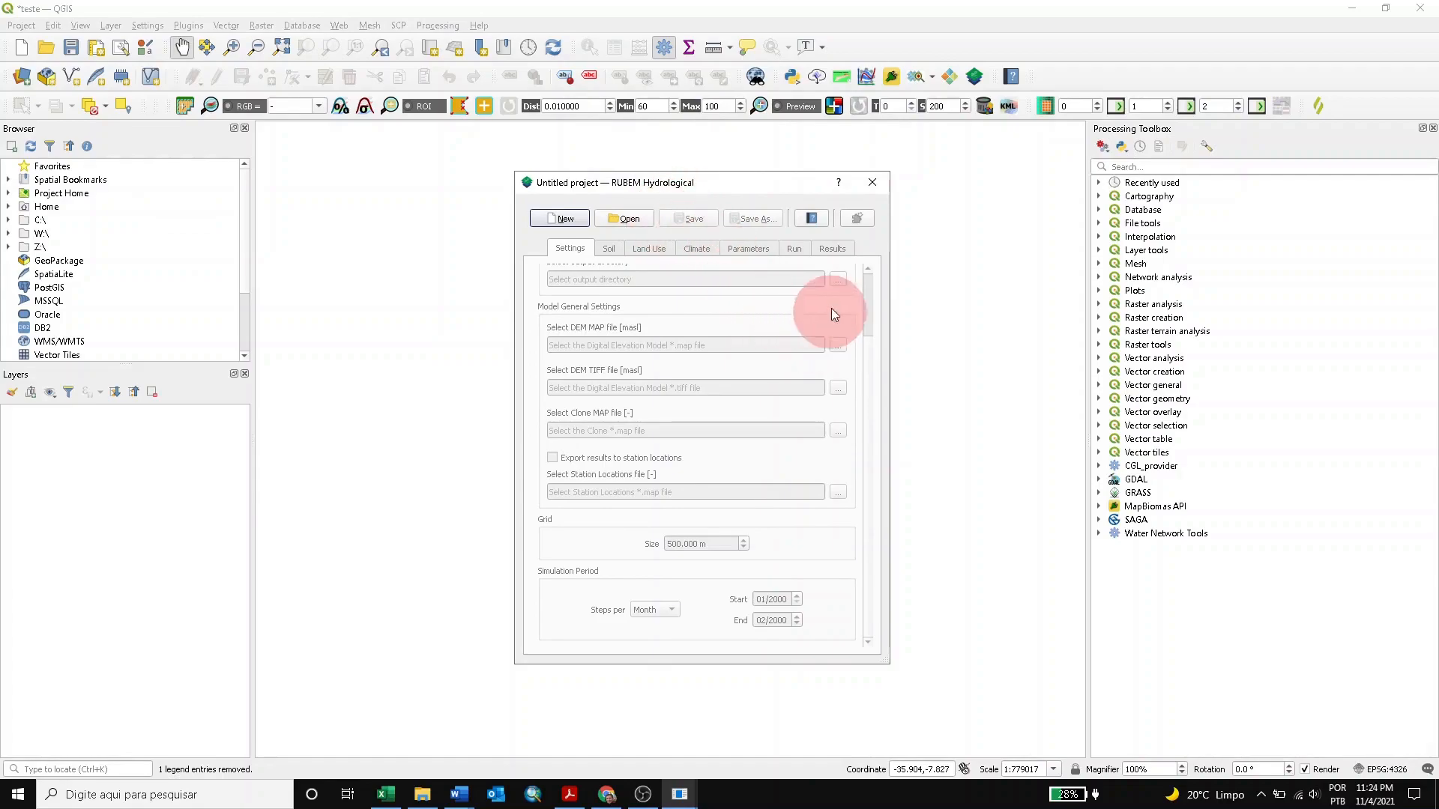
- Create a new RUBEM project without saving the current QGIS project, saving it as Test in the Ipojuca Basin folder
click(559, 219)
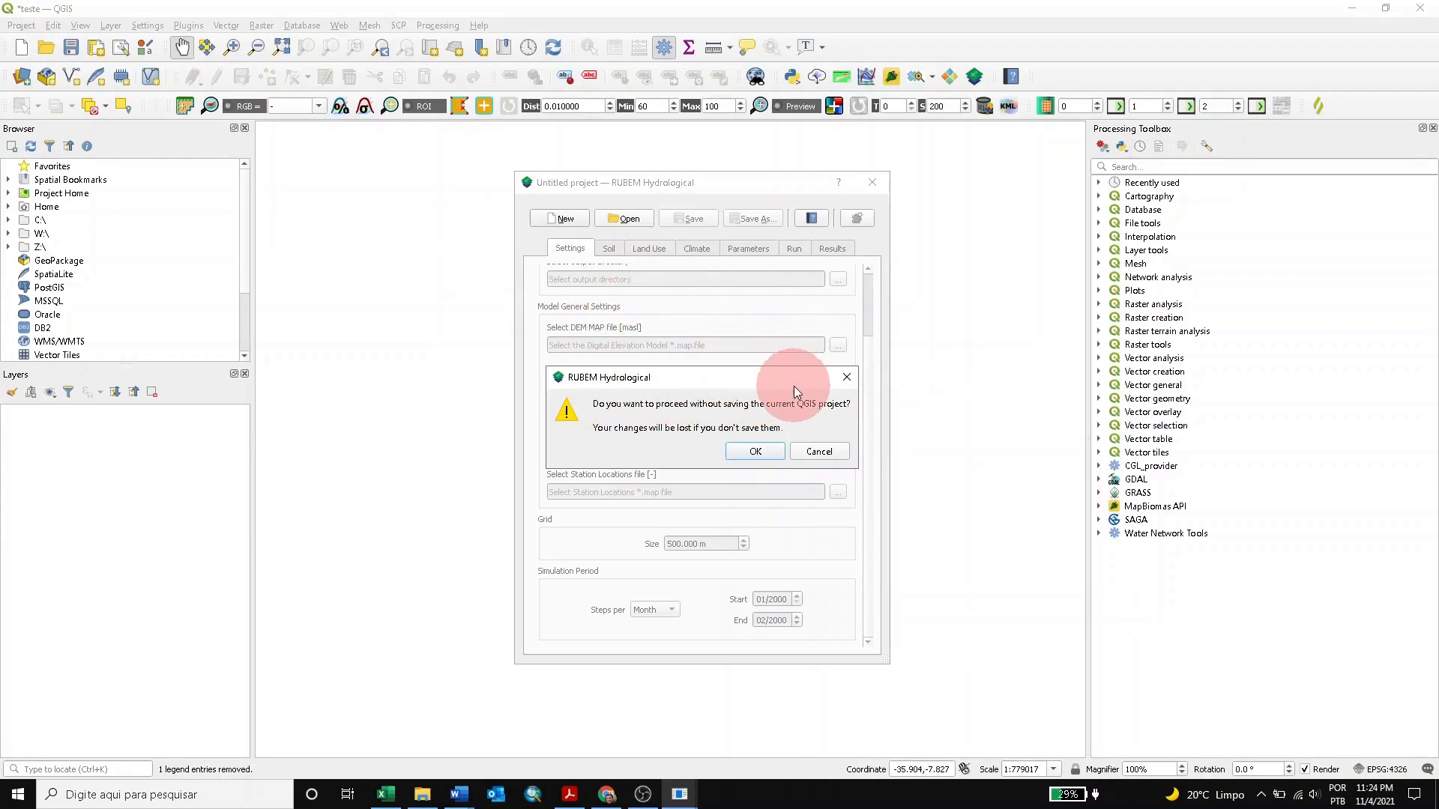
click(752, 454)
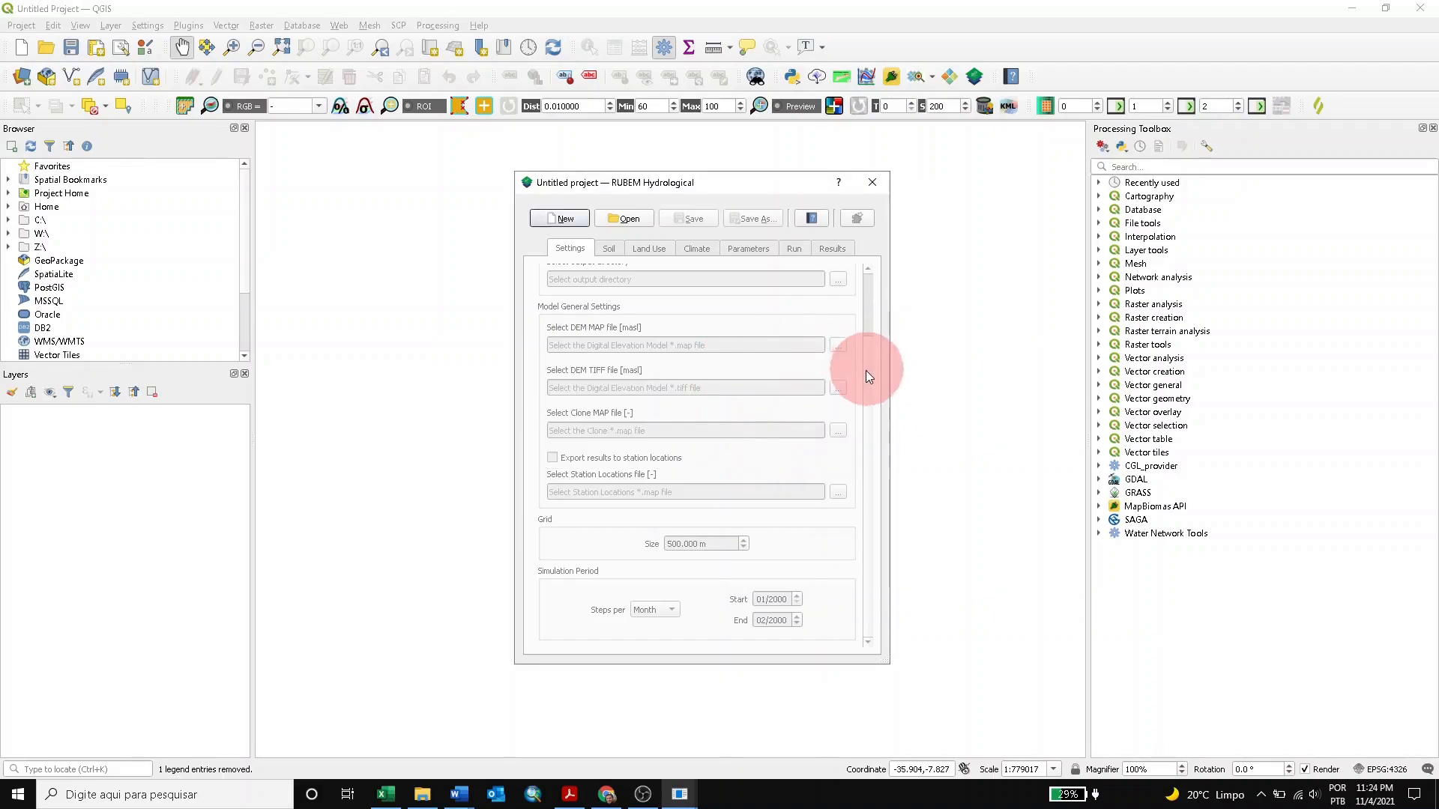
click(564, 218)
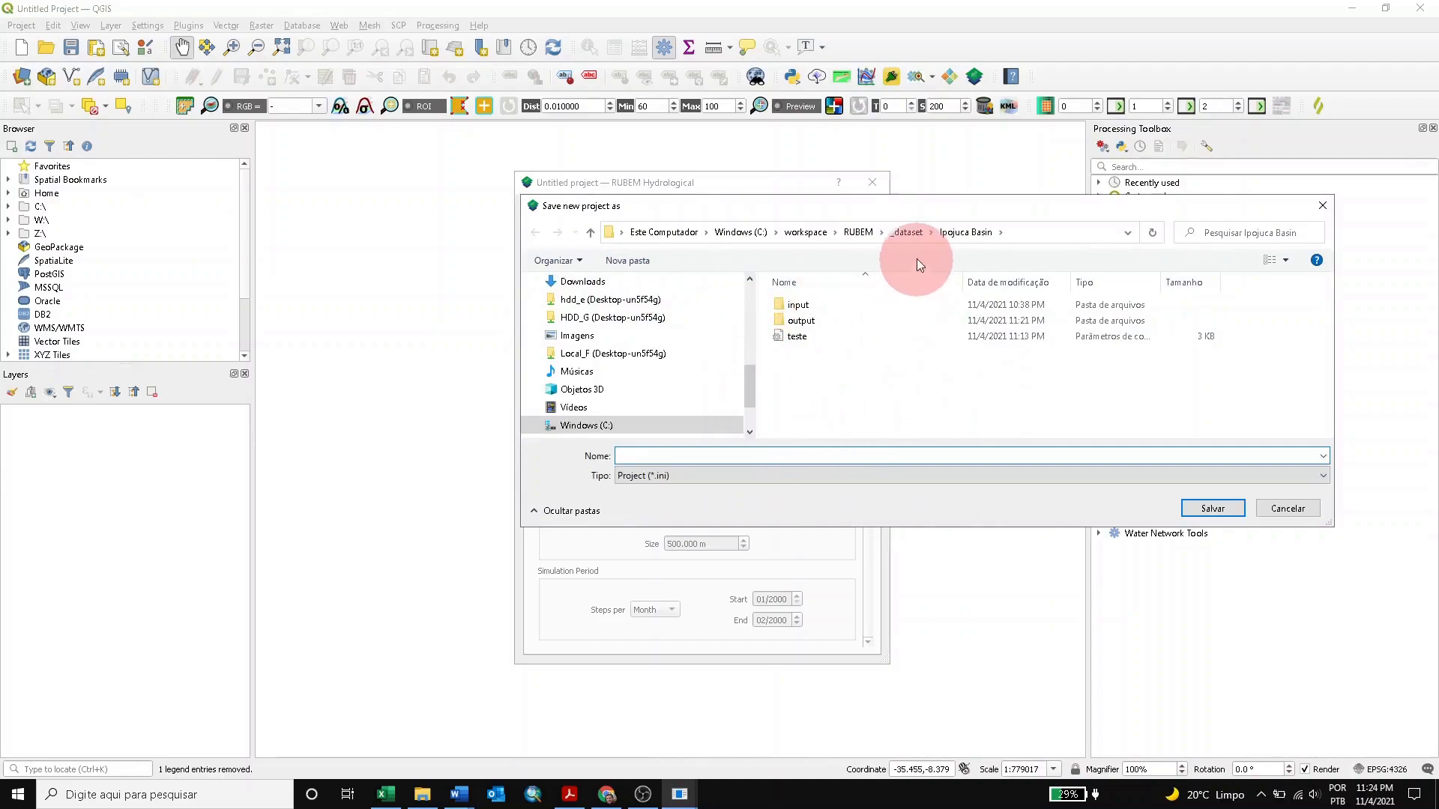
click(906, 236)
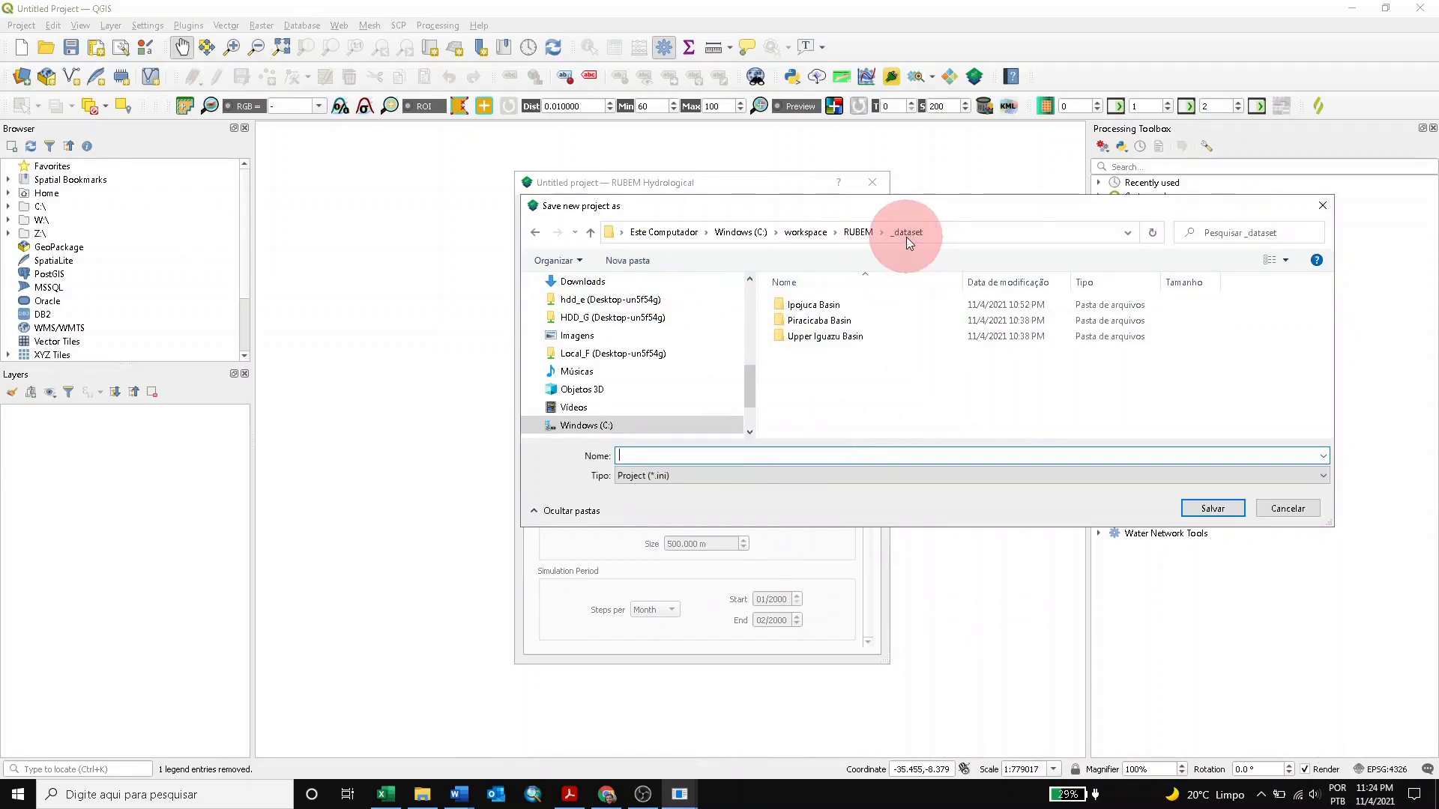
click(804, 308)
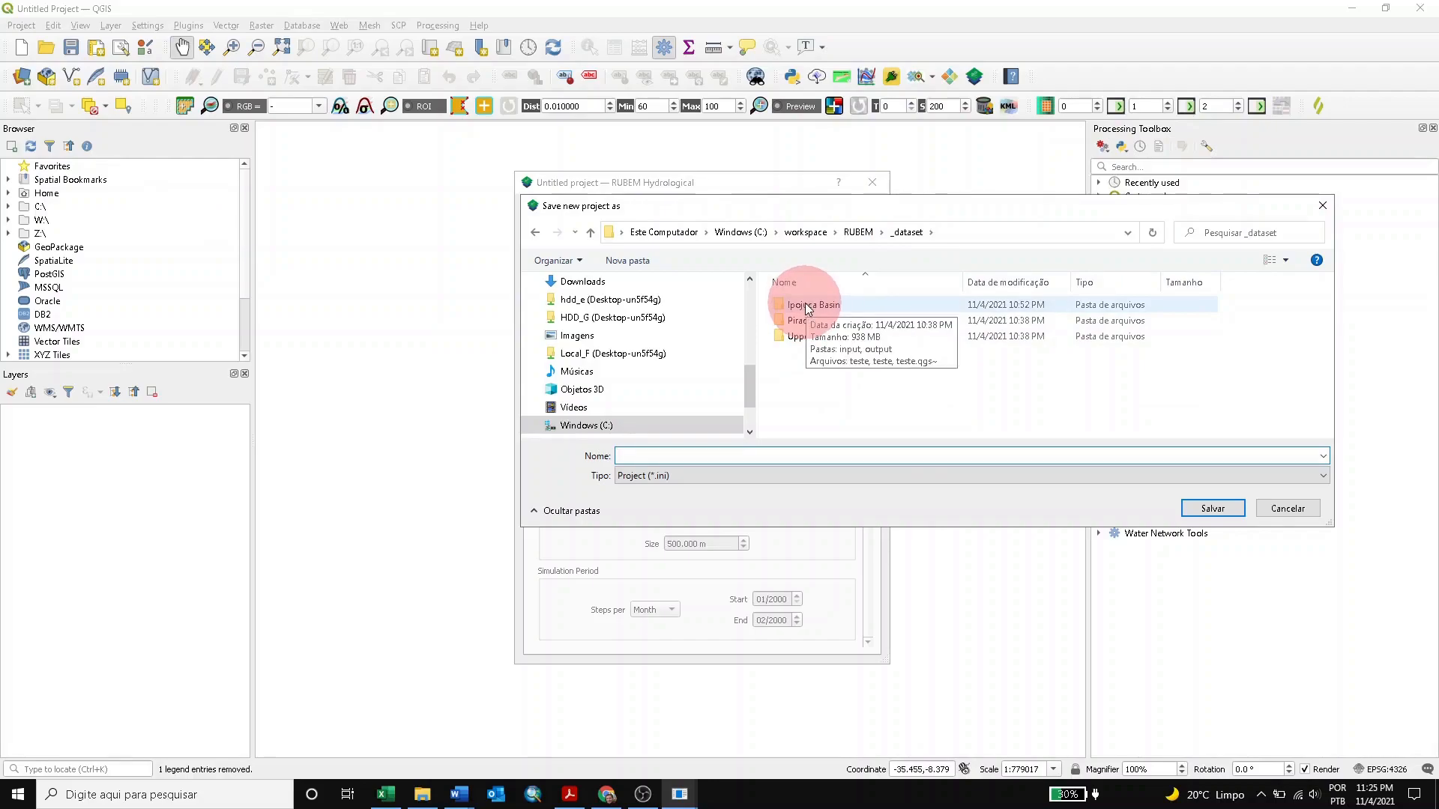
double_click(805, 307)
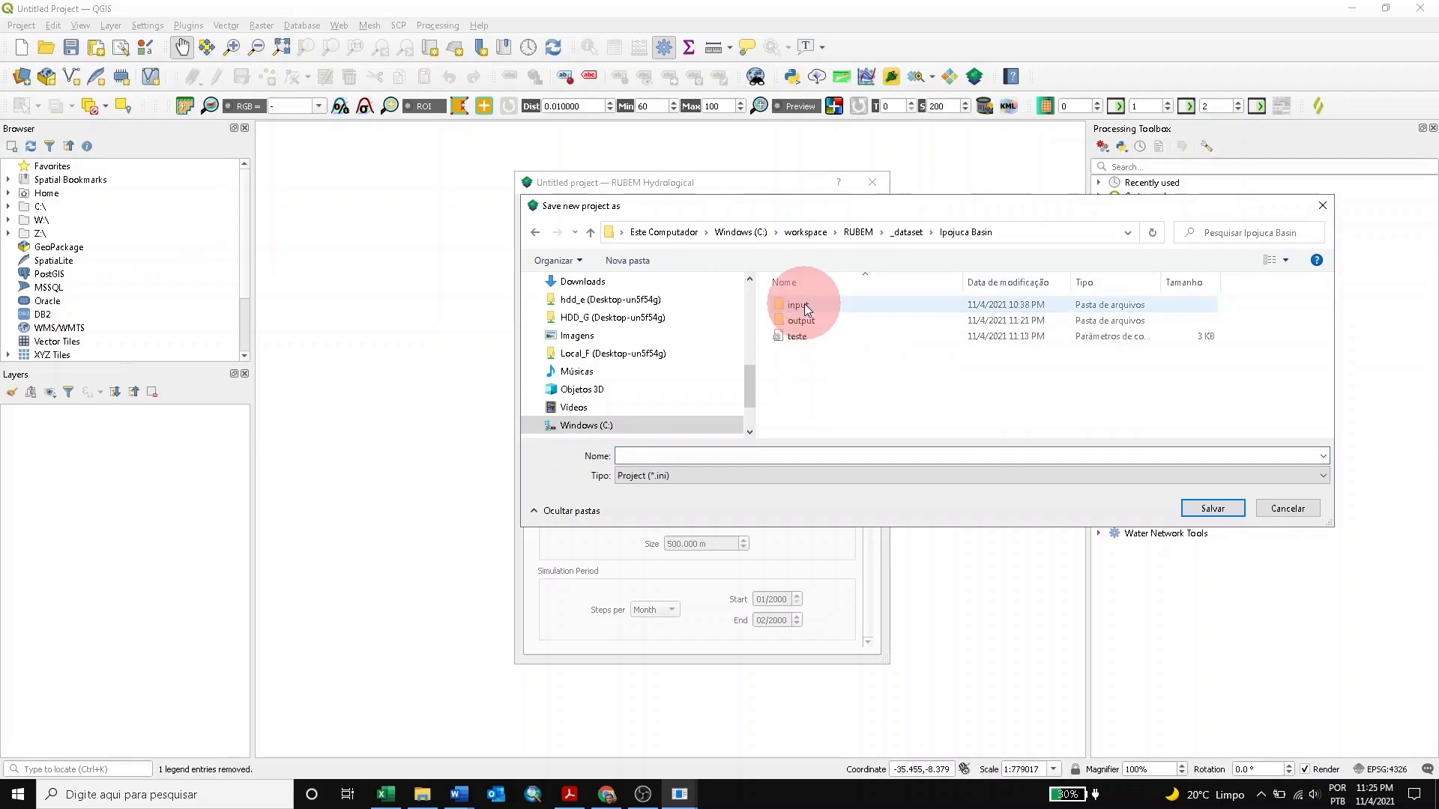
click(807, 339)
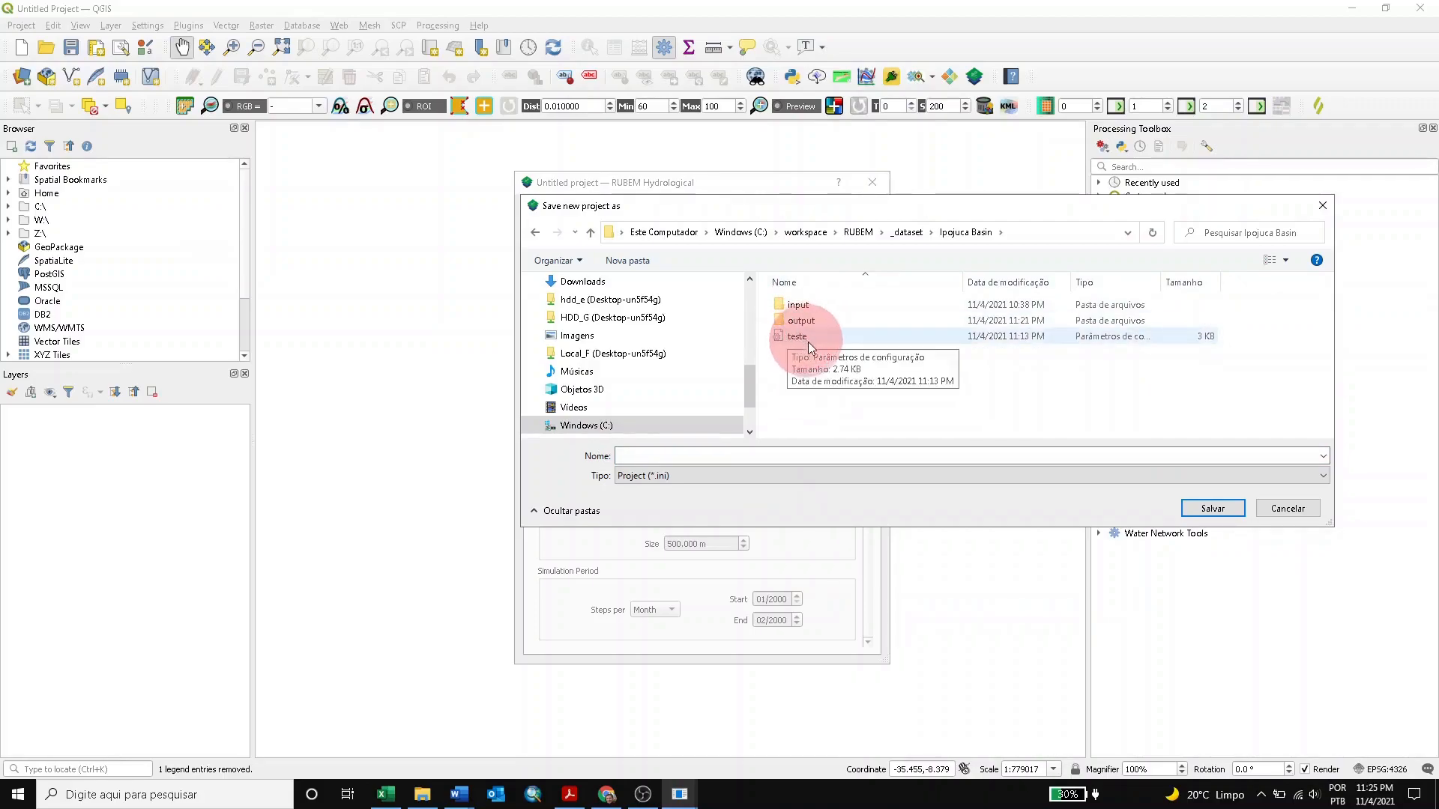
click(824, 407)
click(756, 459)
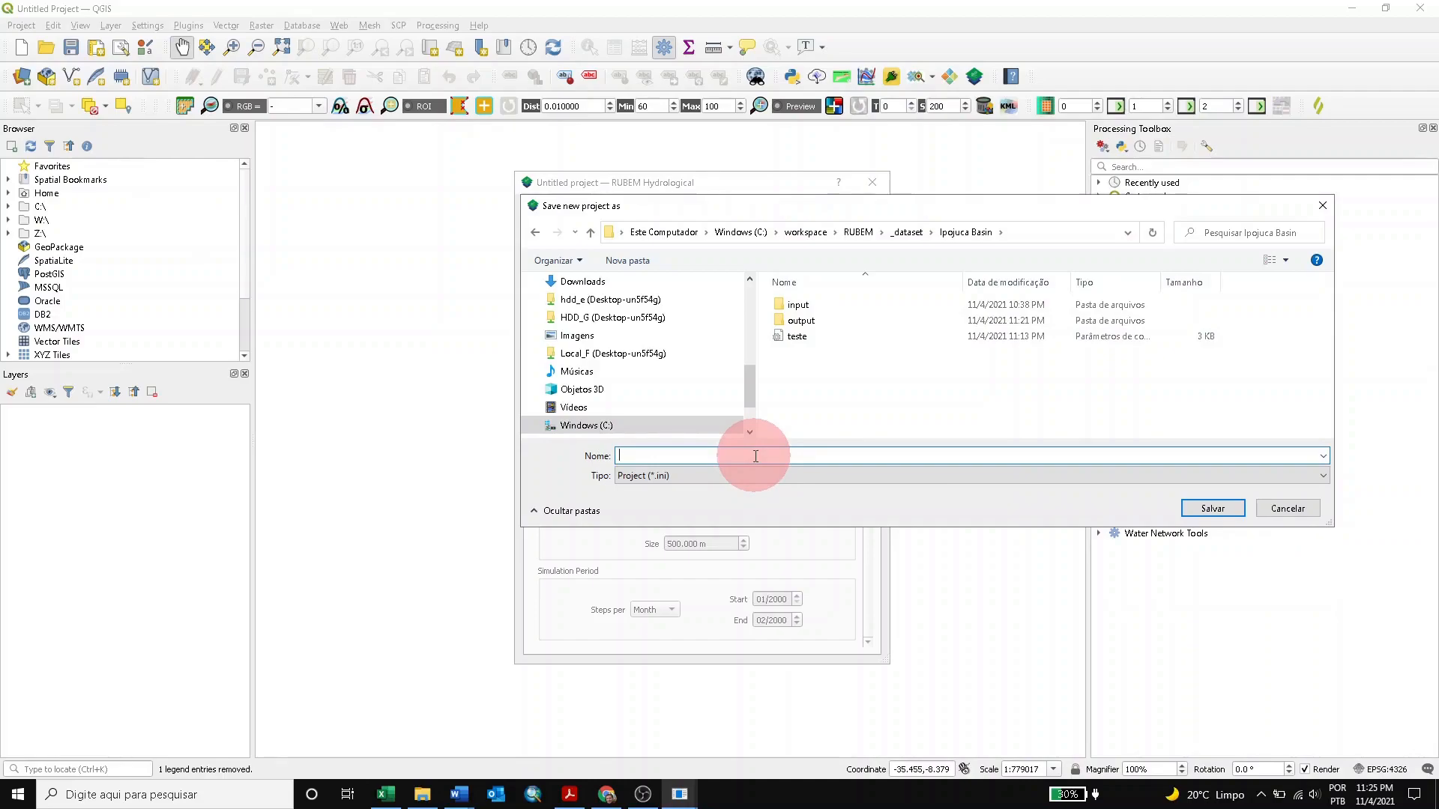
text(Test)
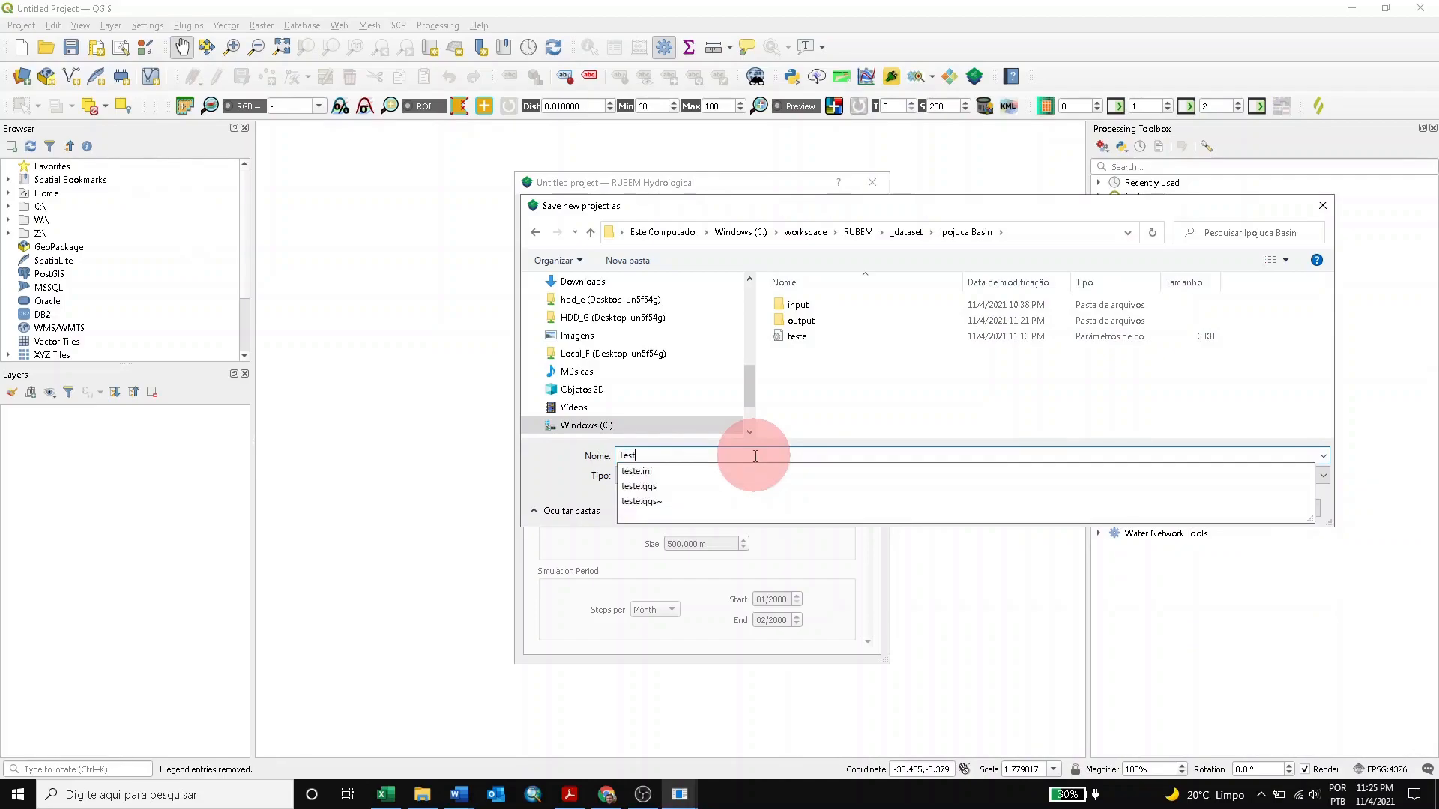
key(Return)
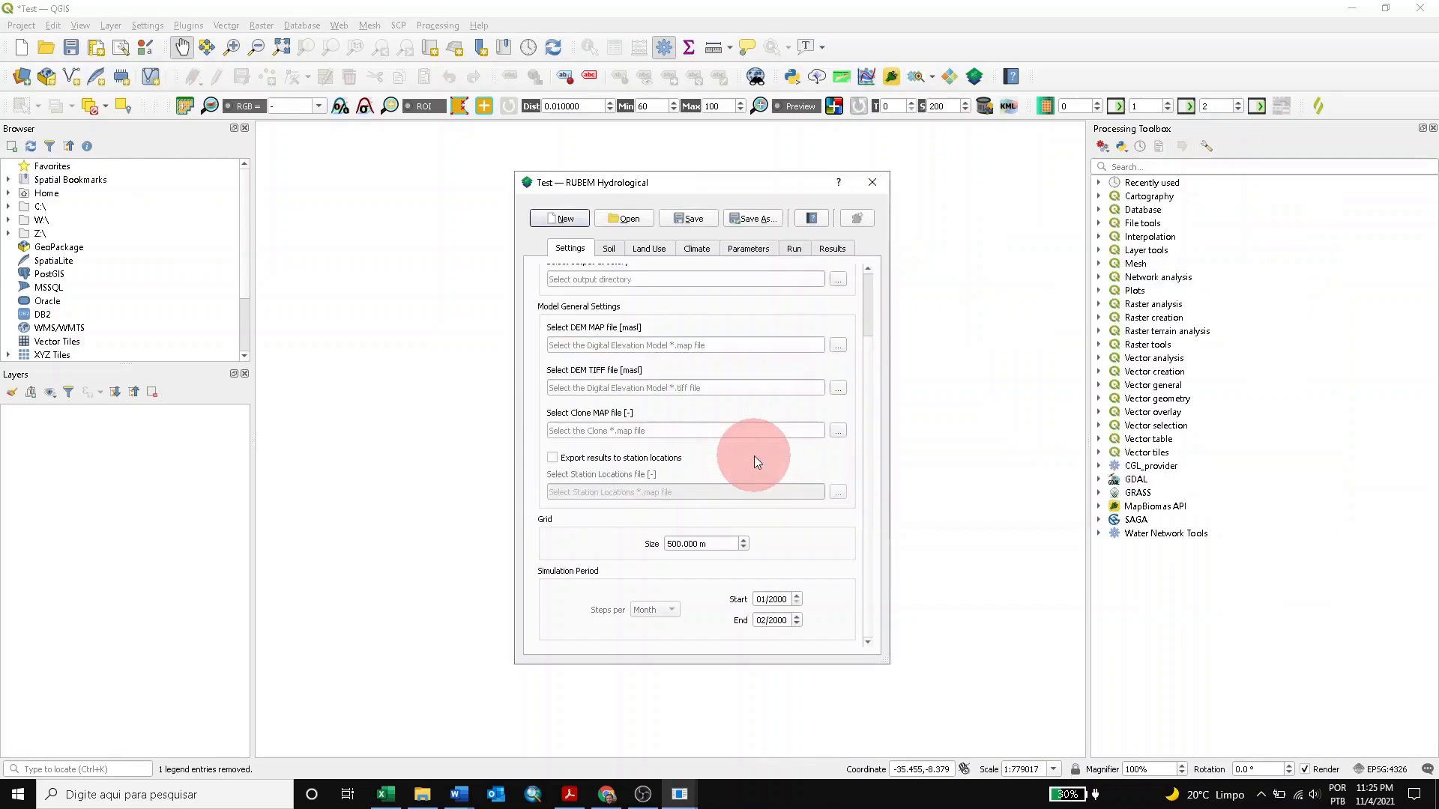
- Set the project's input directory to the input folder inside Ipojuca Basin
scroll(800, 440, up, 2)
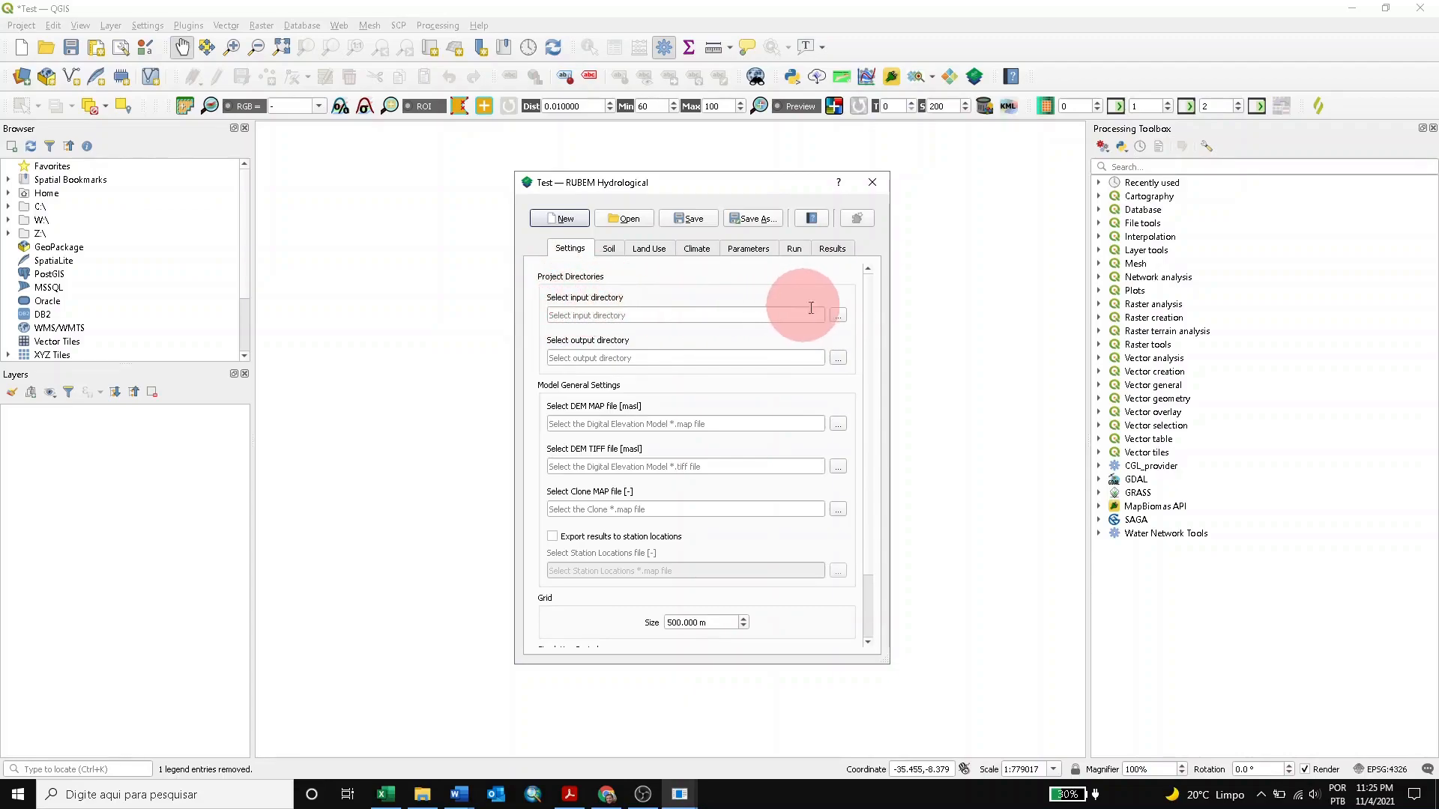
click(839, 316)
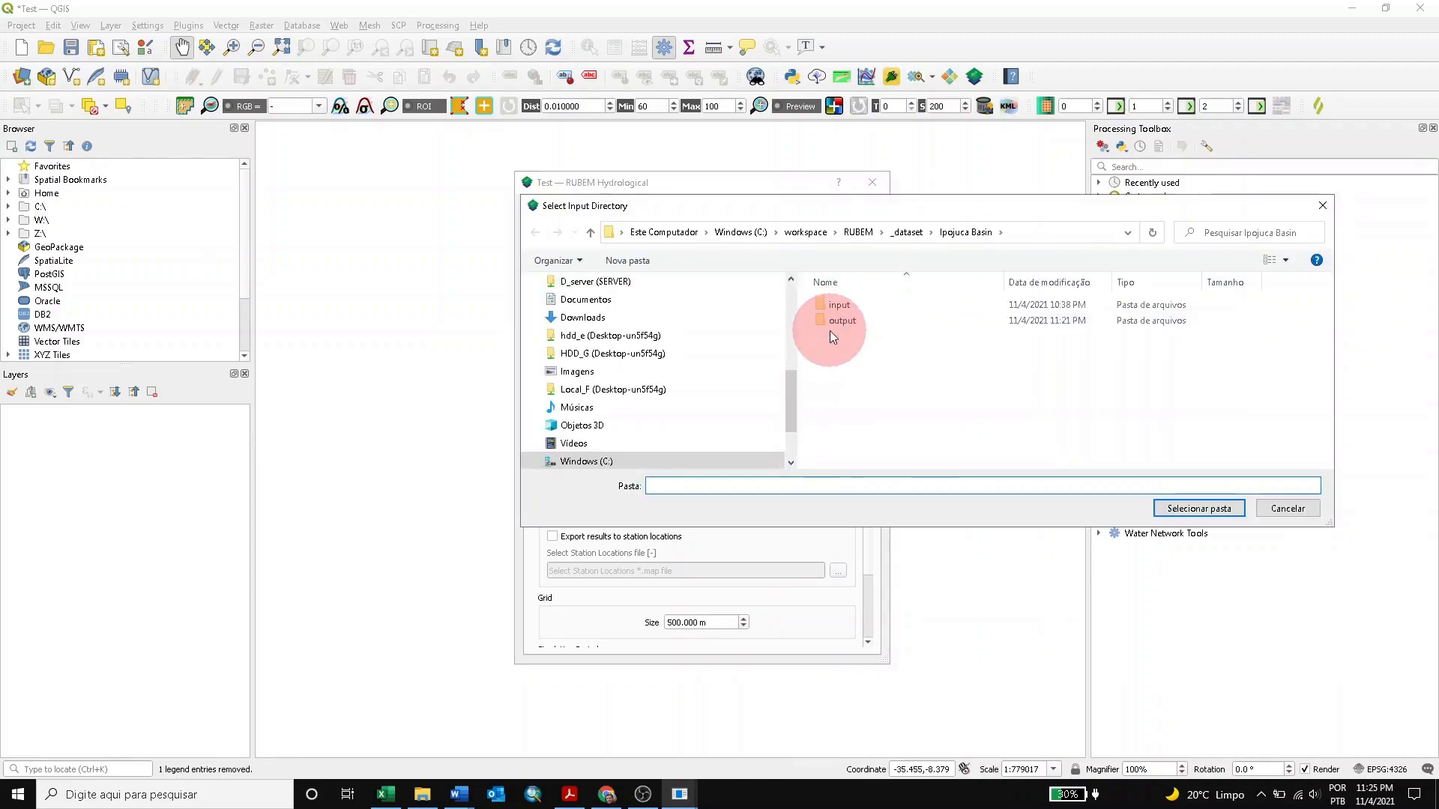
click(841, 306)
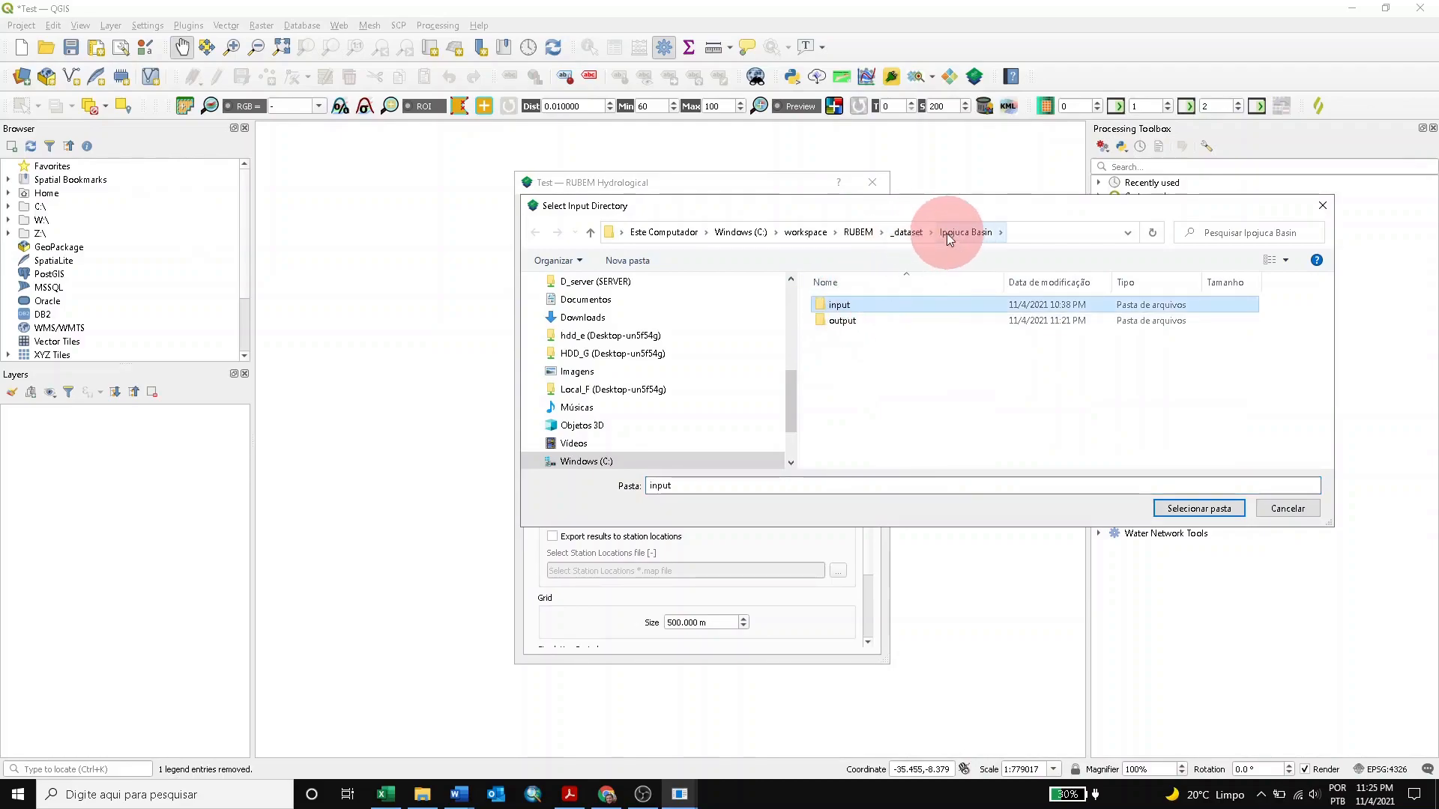
click(1199, 508)
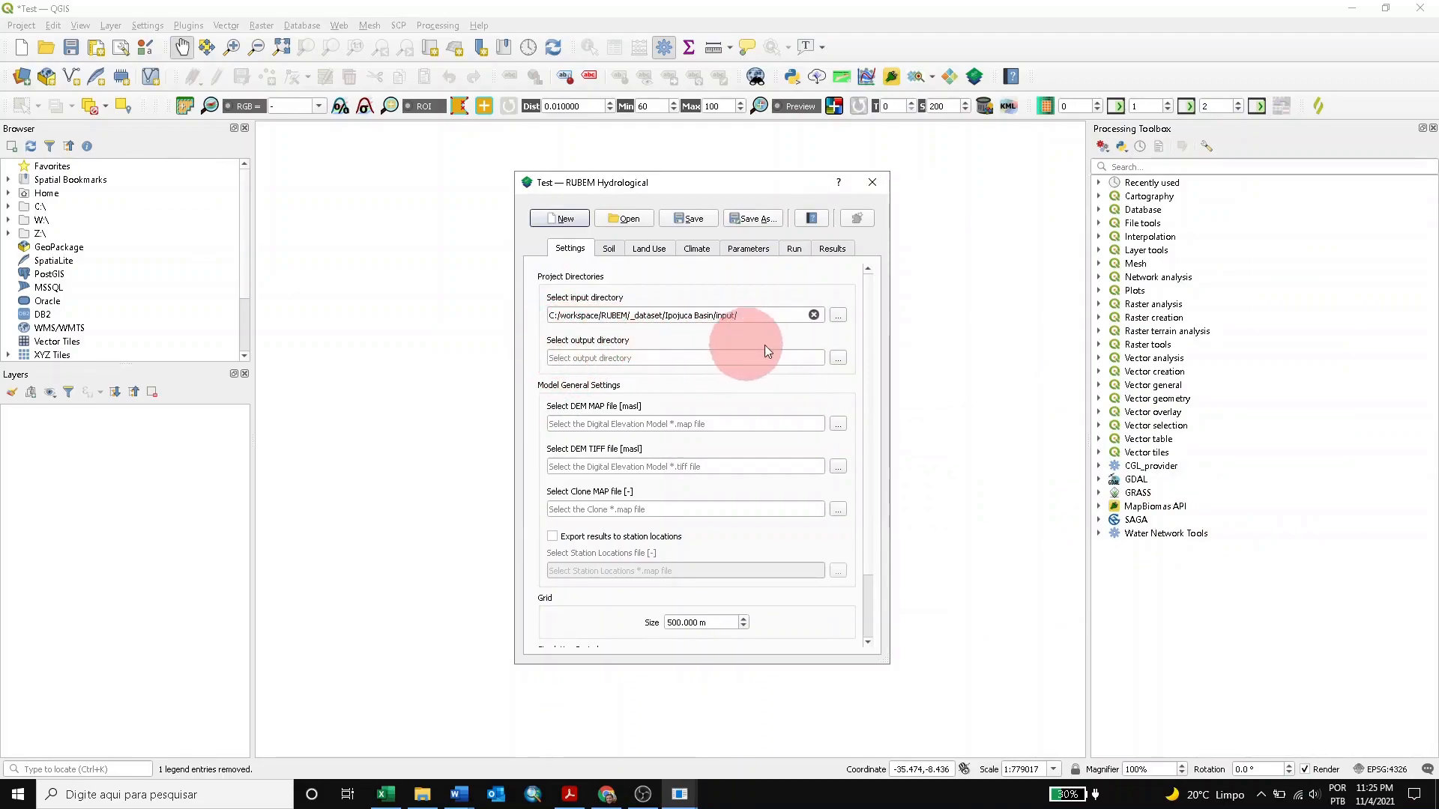
- Set the project's output directory to the output folder inside Ipojuca Basin, accepting that existing files may be altered
click(839, 358)
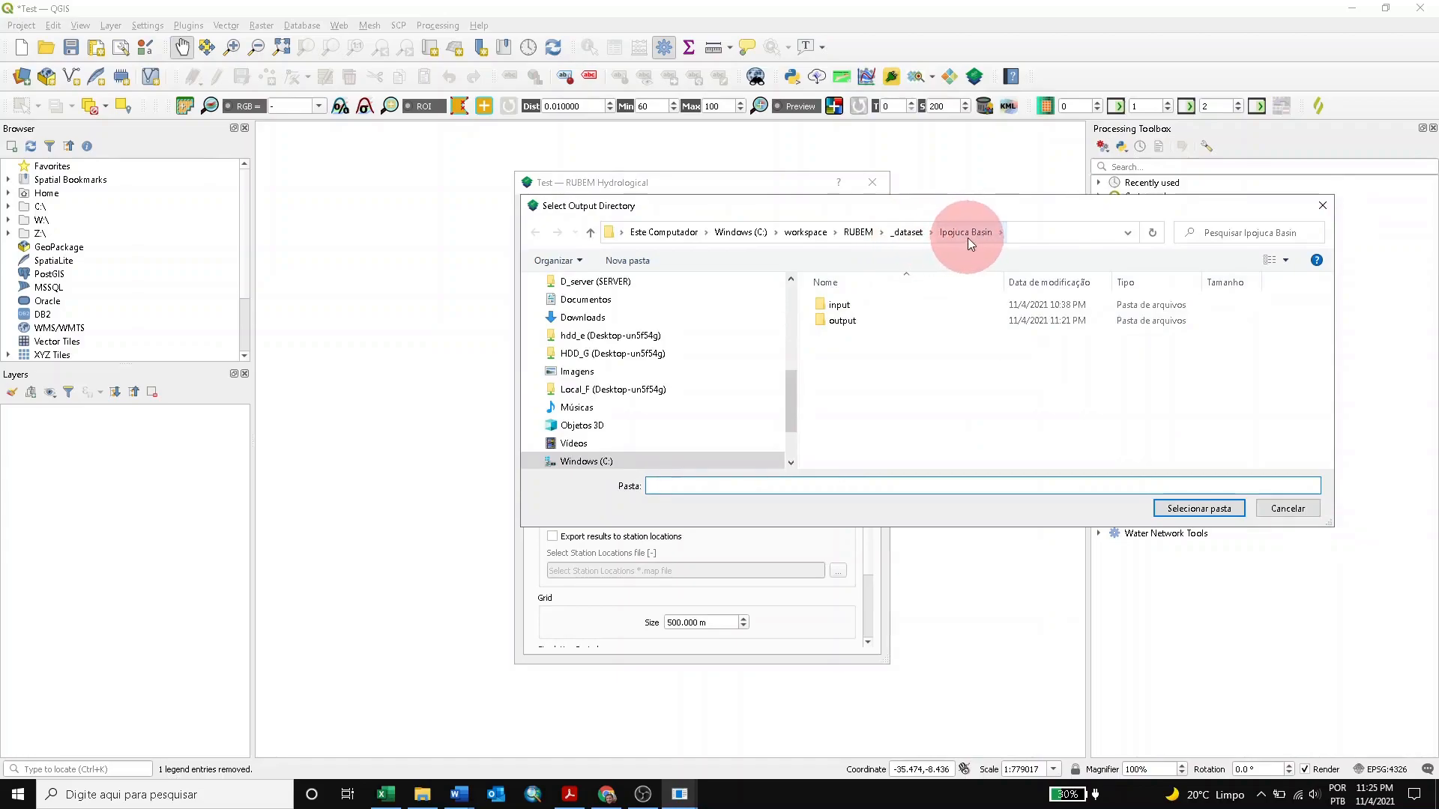
click(856, 321)
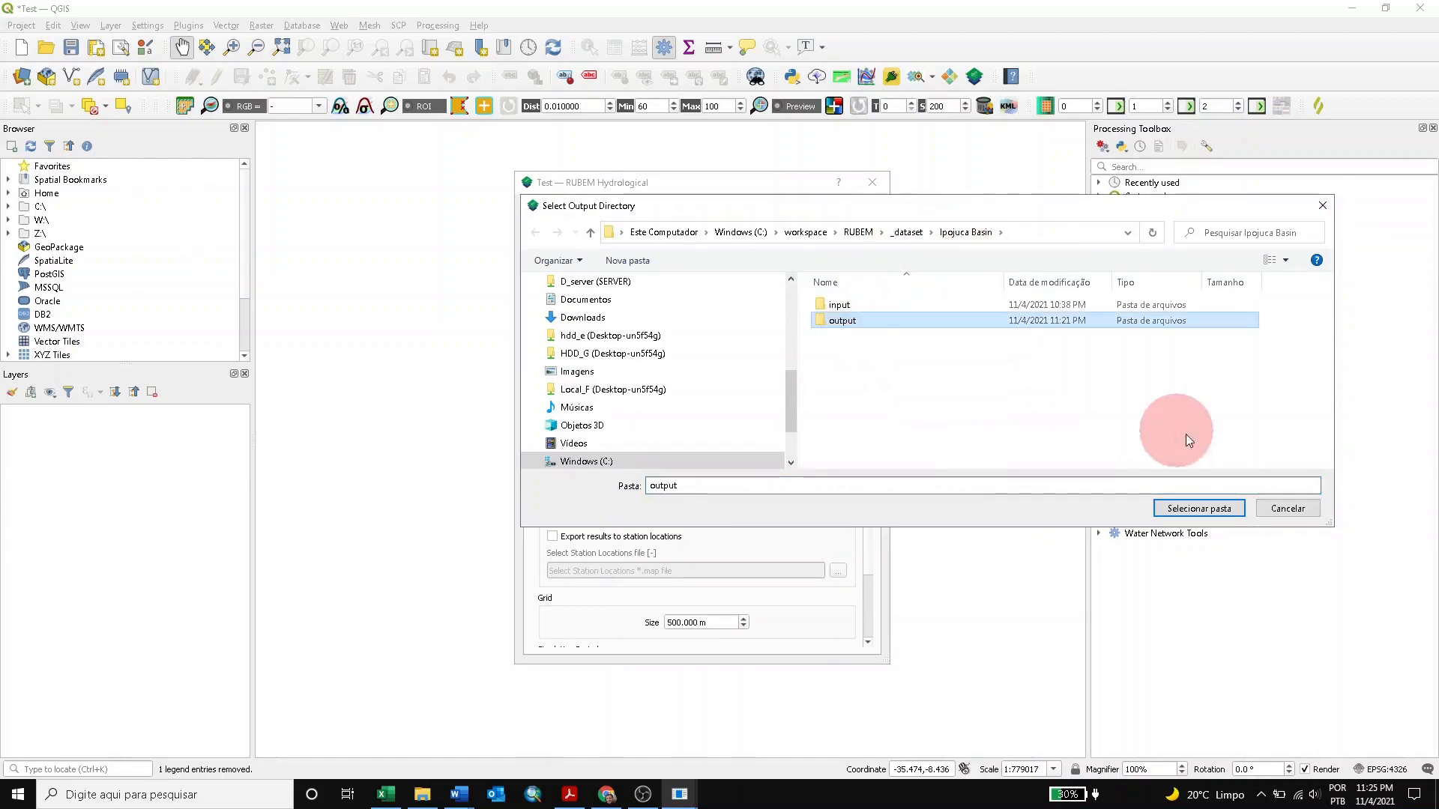
click(1198, 508)
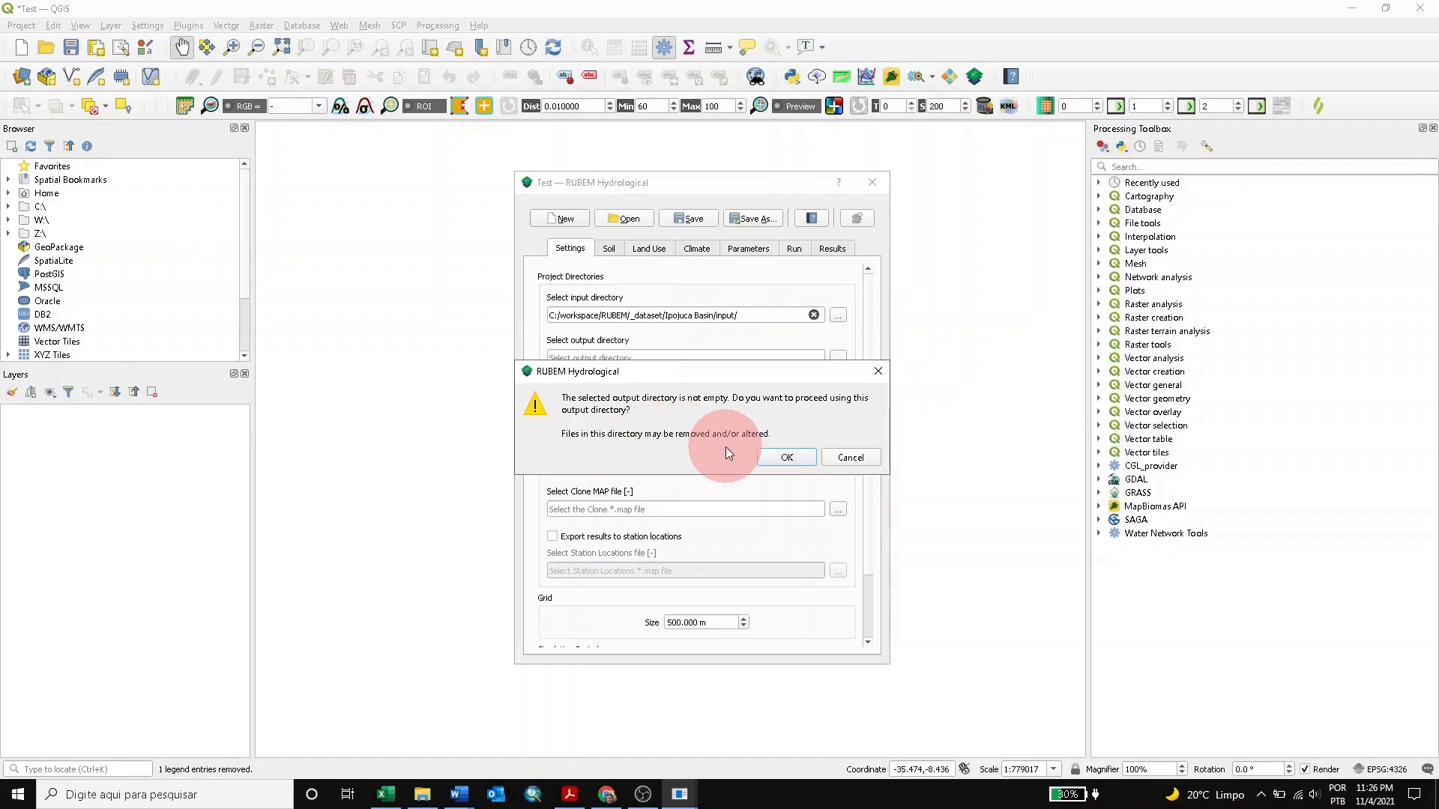
click(786, 458)
- Set the DEM MAP file to dem.map from the input/maps/dem folder
click(643, 429)
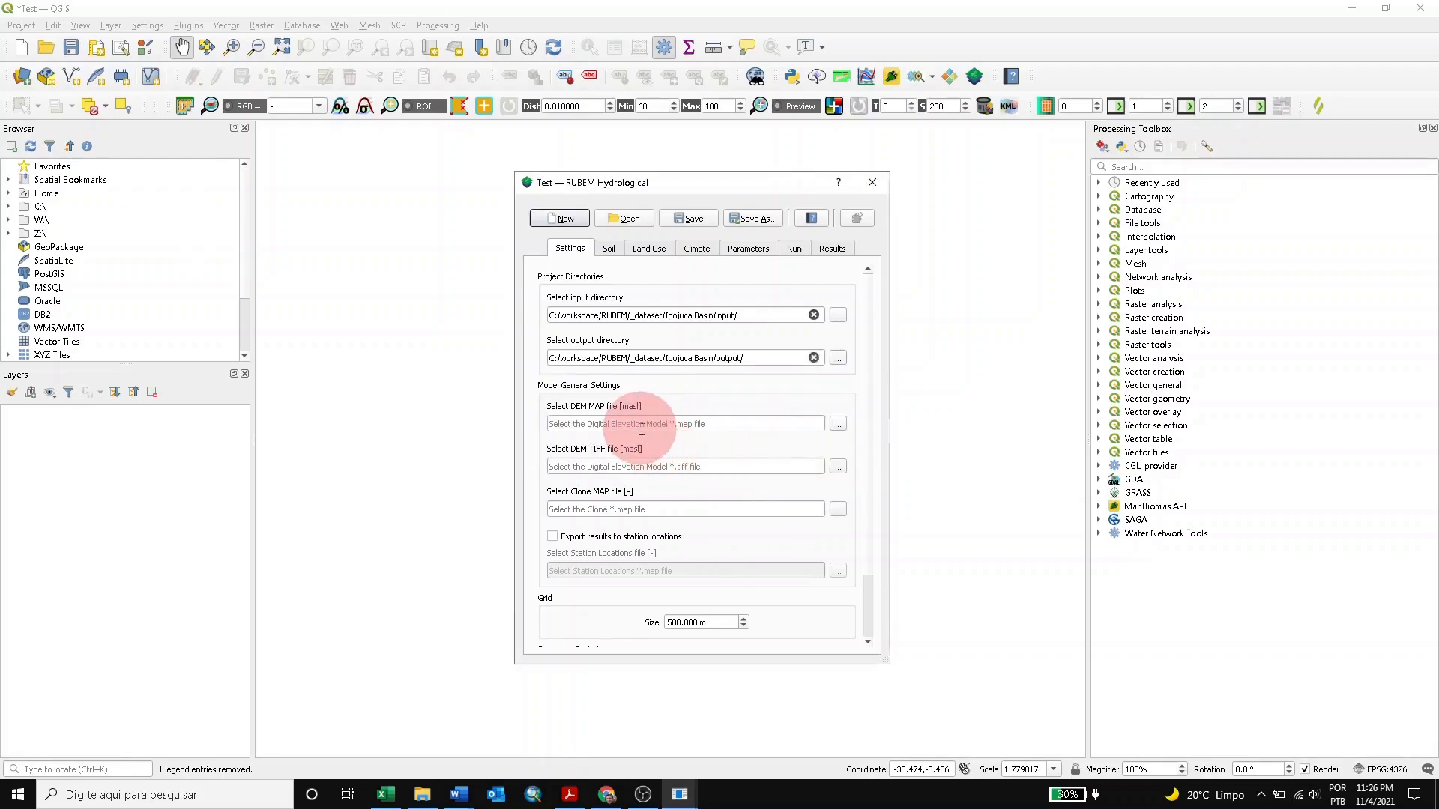
scroll(643, 429, down, 1)
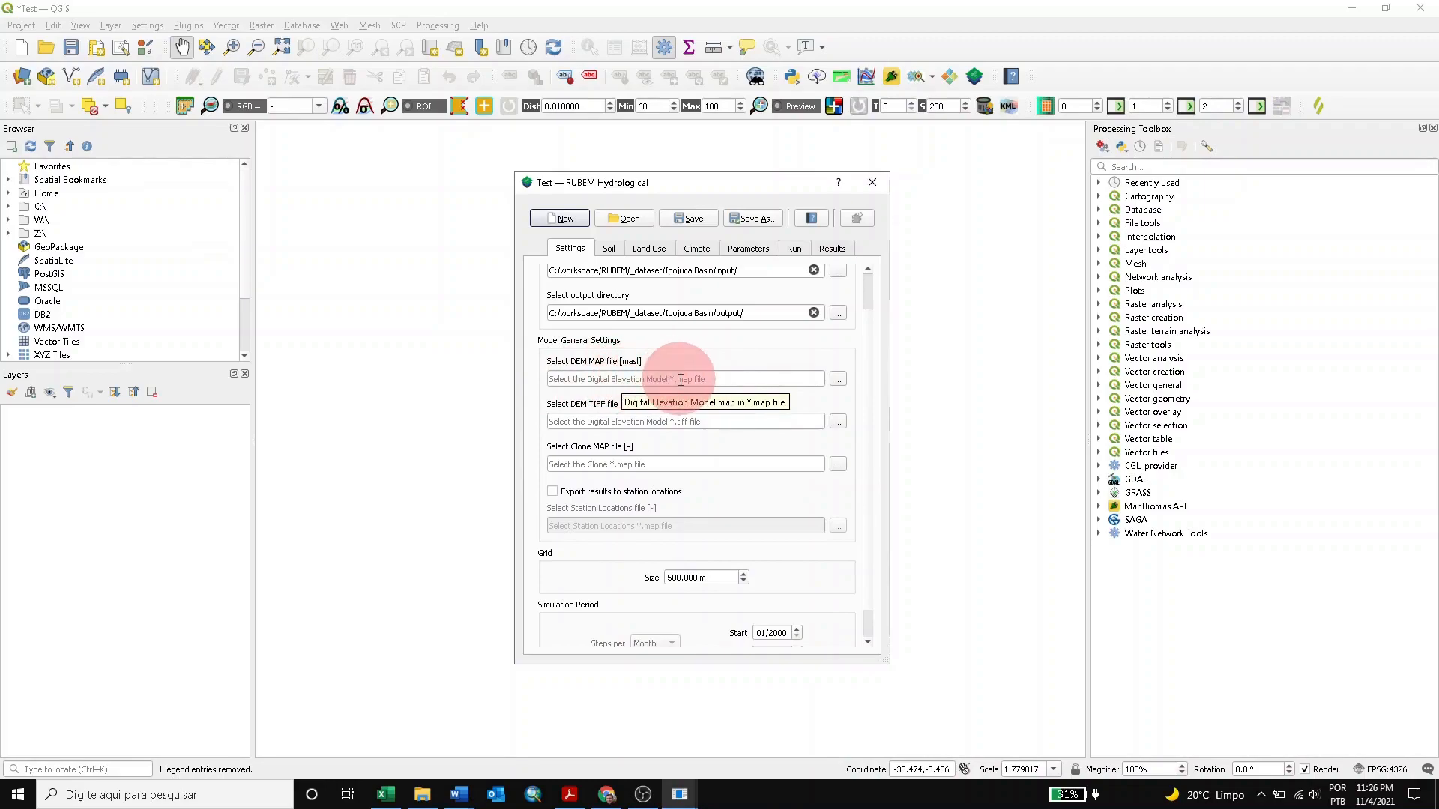
click(842, 381)
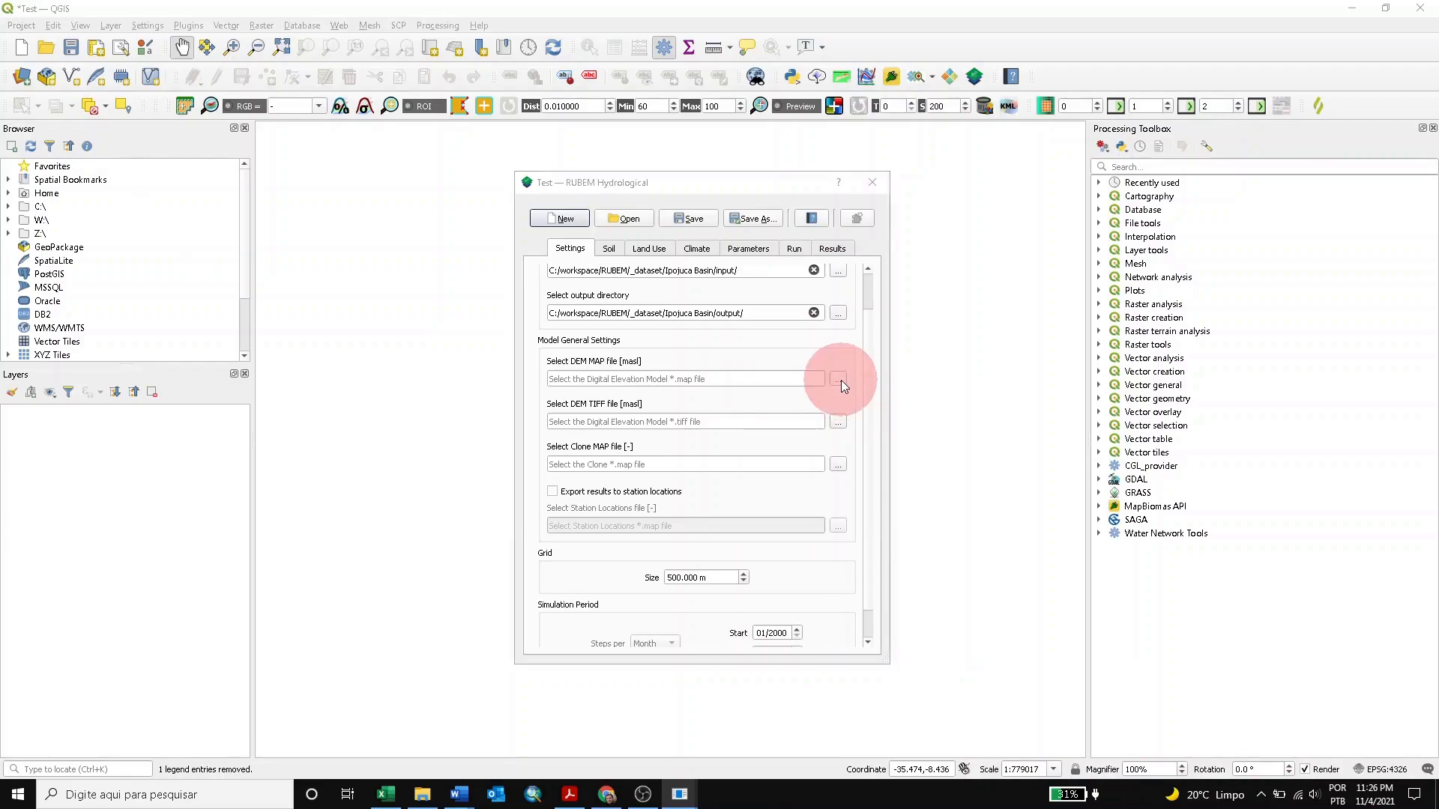
double_click(838, 305)
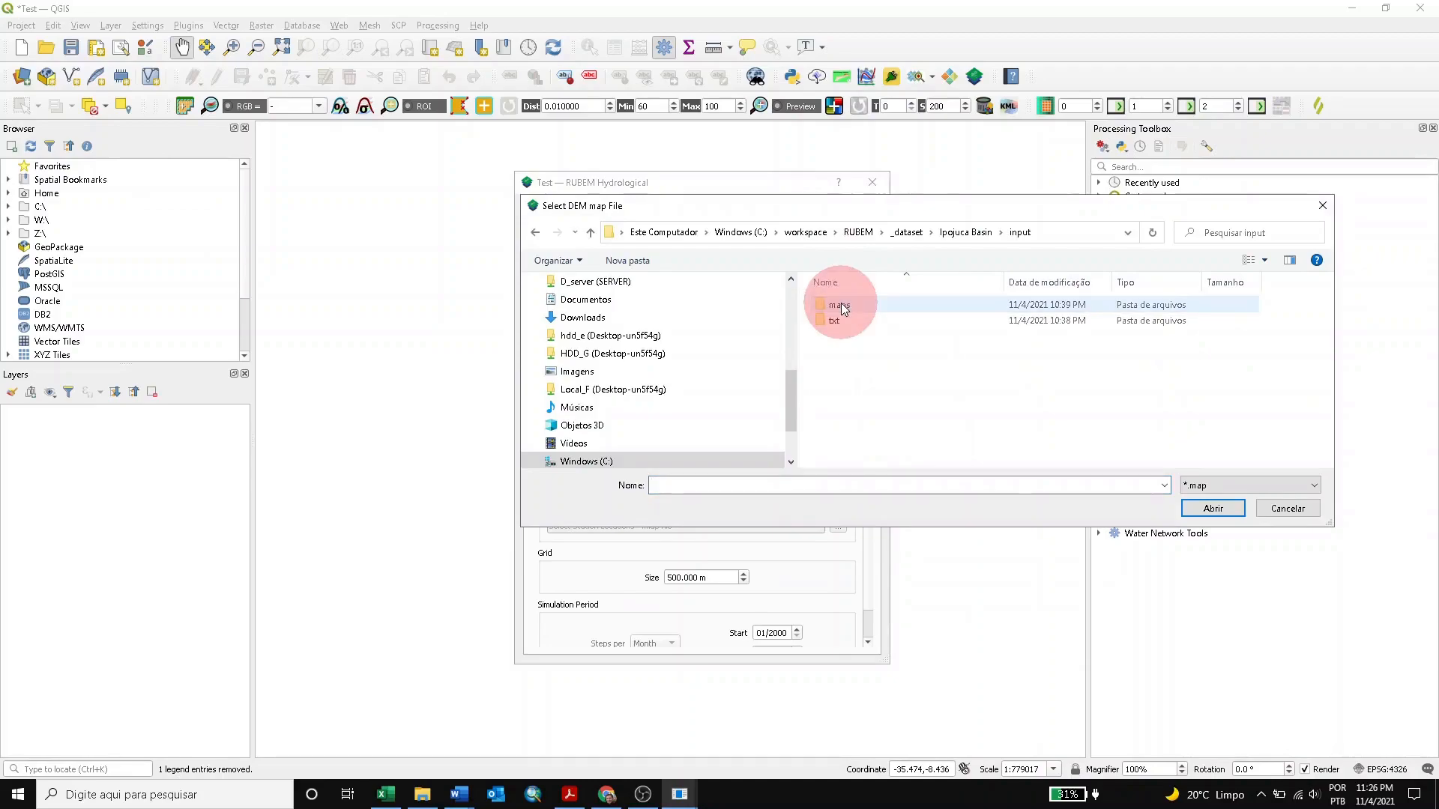
click(847, 304)
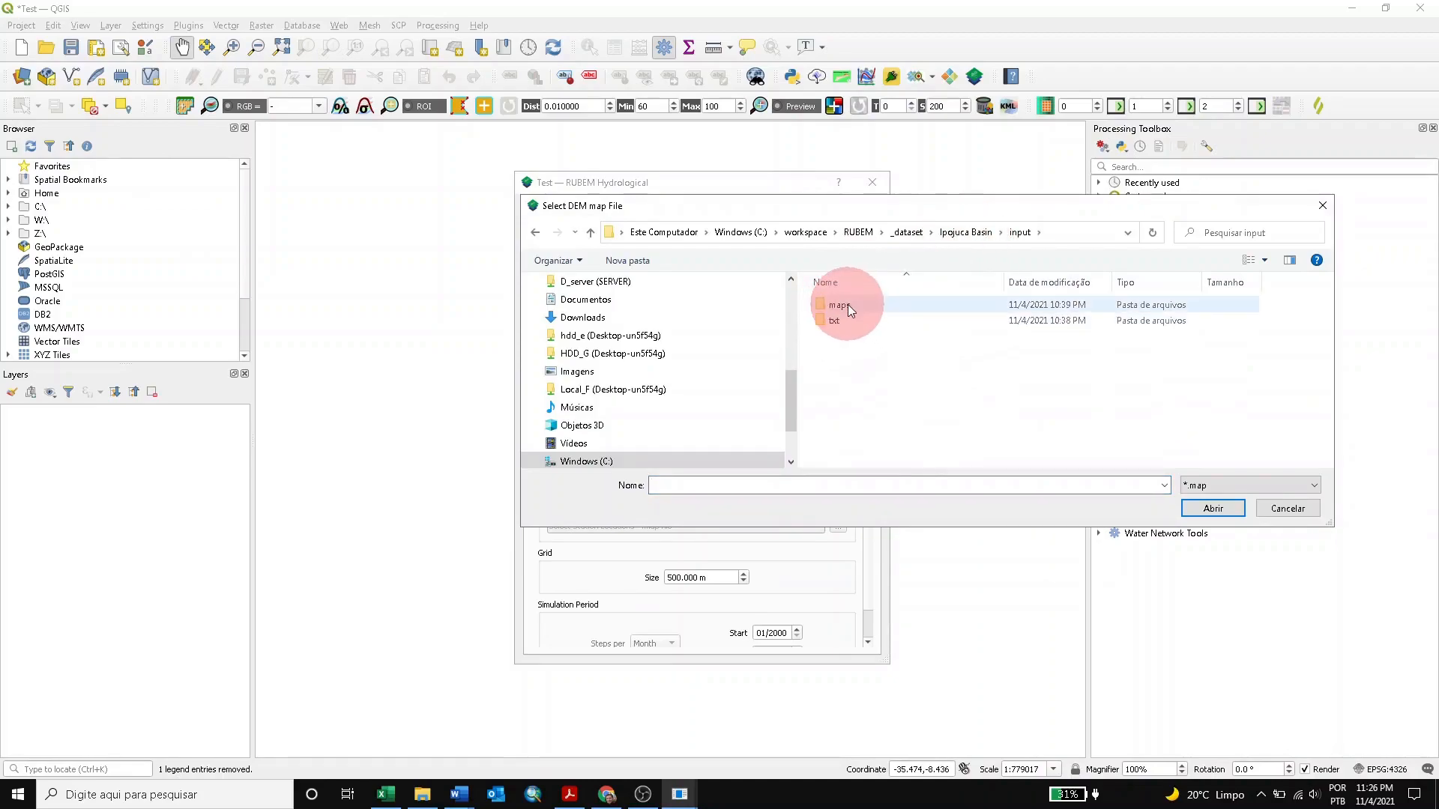
double_click(848, 305)
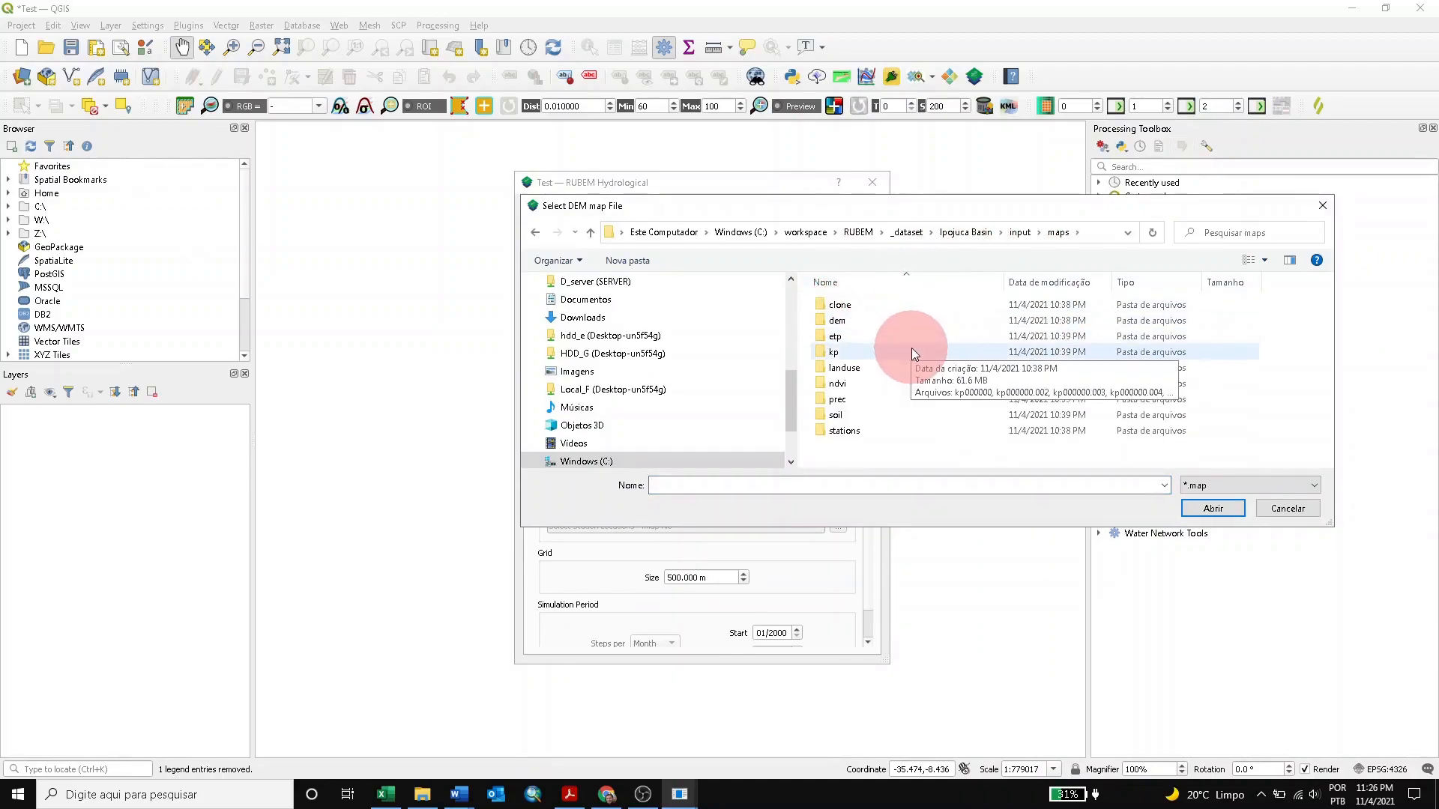
click(870, 324)
double_click(834, 321)
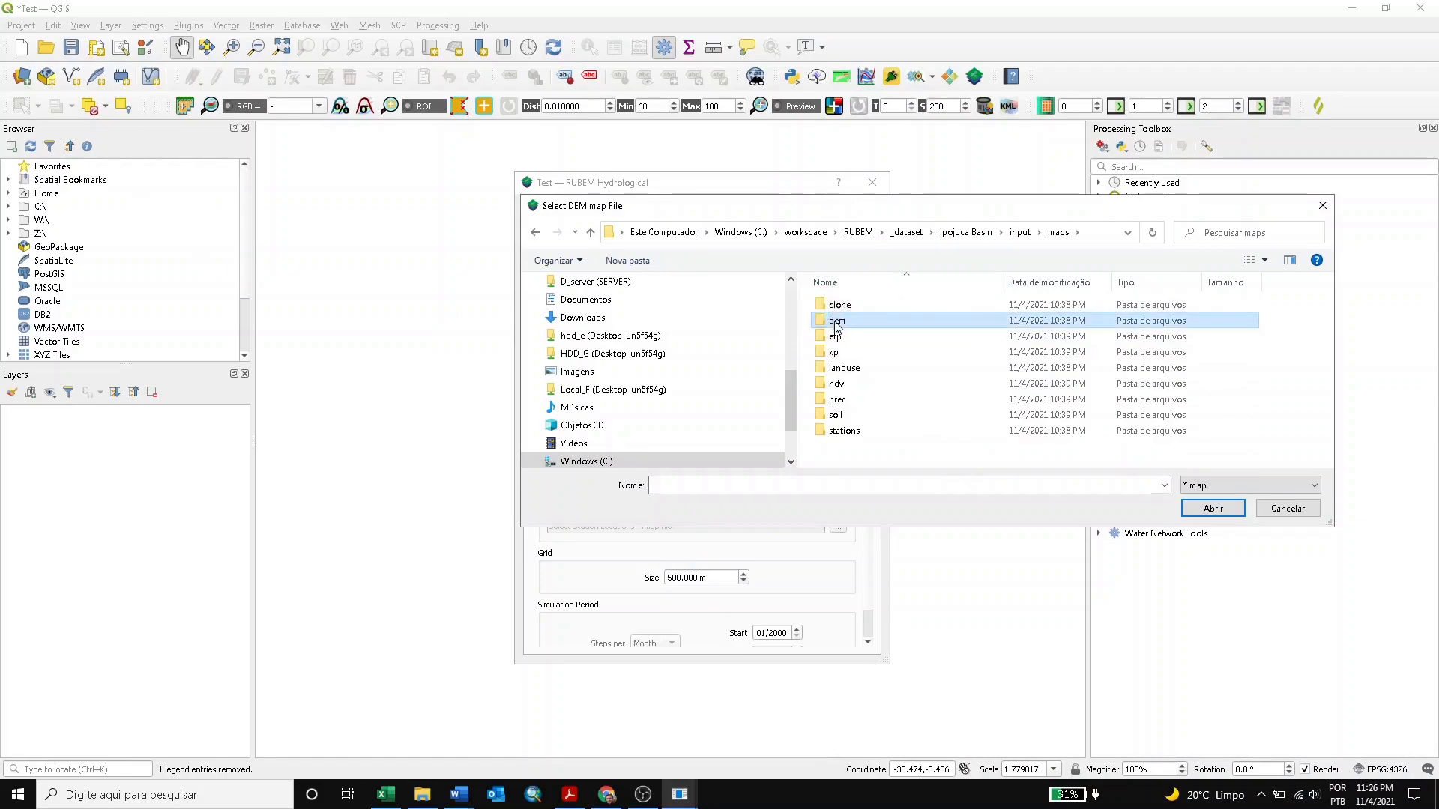
click(837, 329)
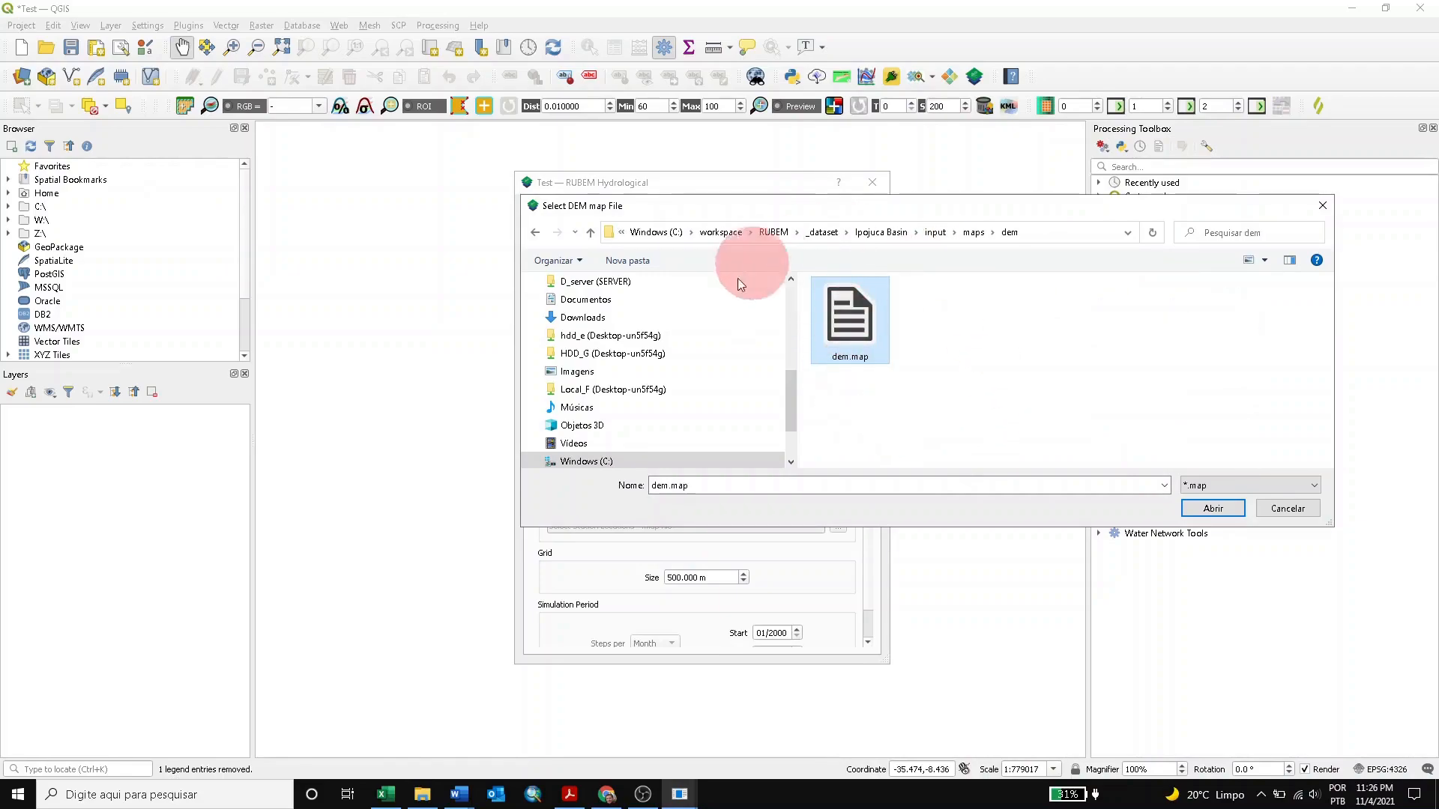
click(1216, 507)
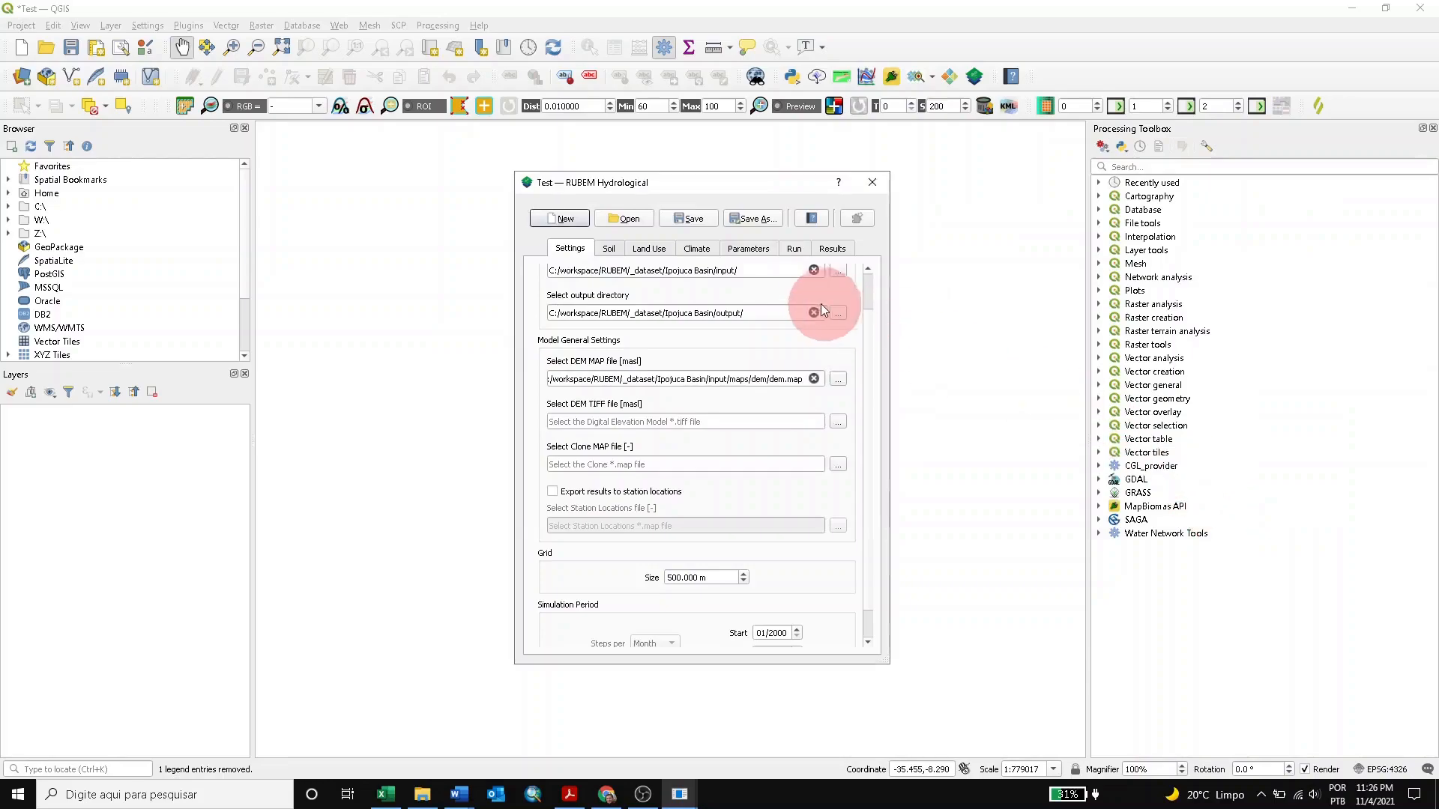
- Set the DEM TIFF file to DEM.tif from the input/maps/dem folder
scroll(782, 417, down, 1)
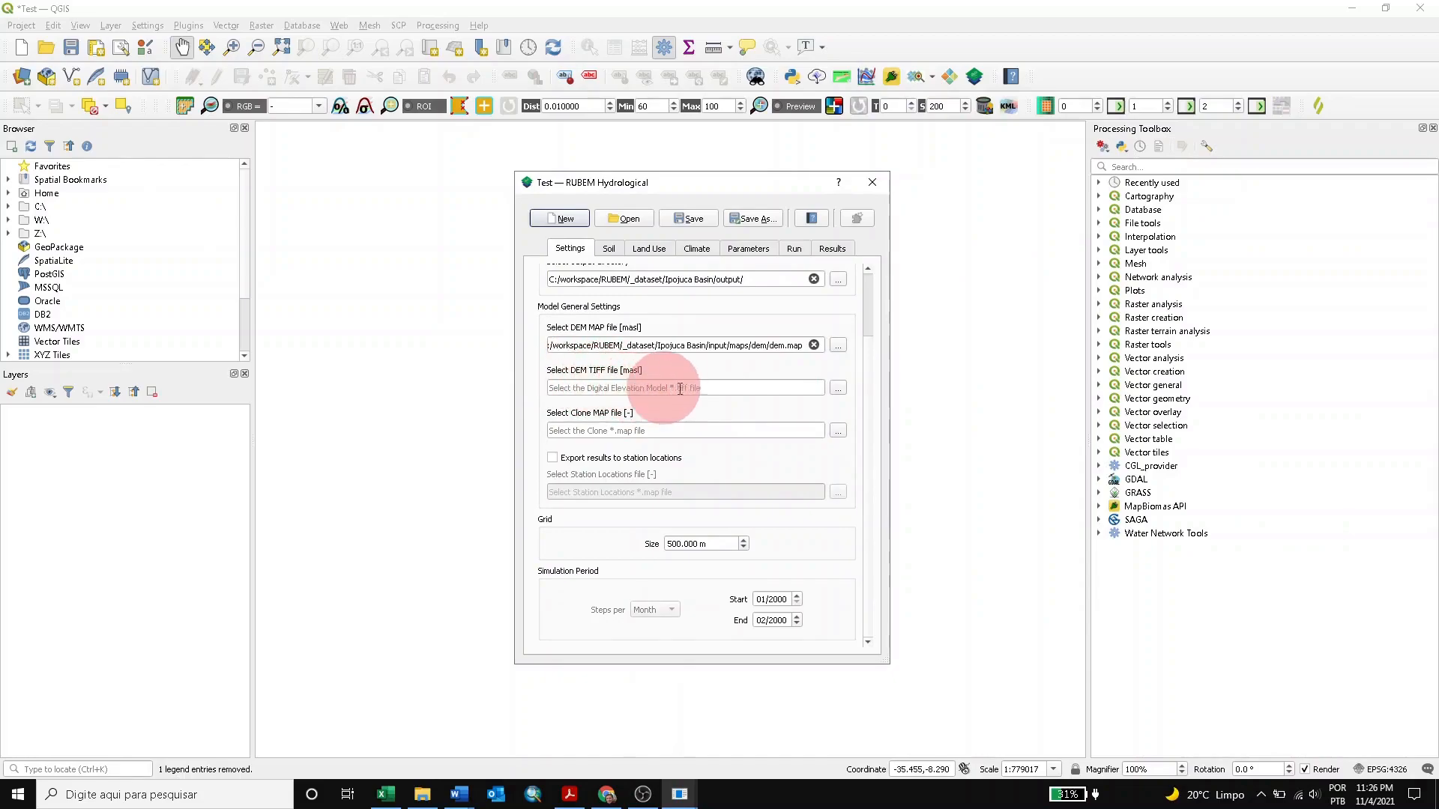
click(840, 388)
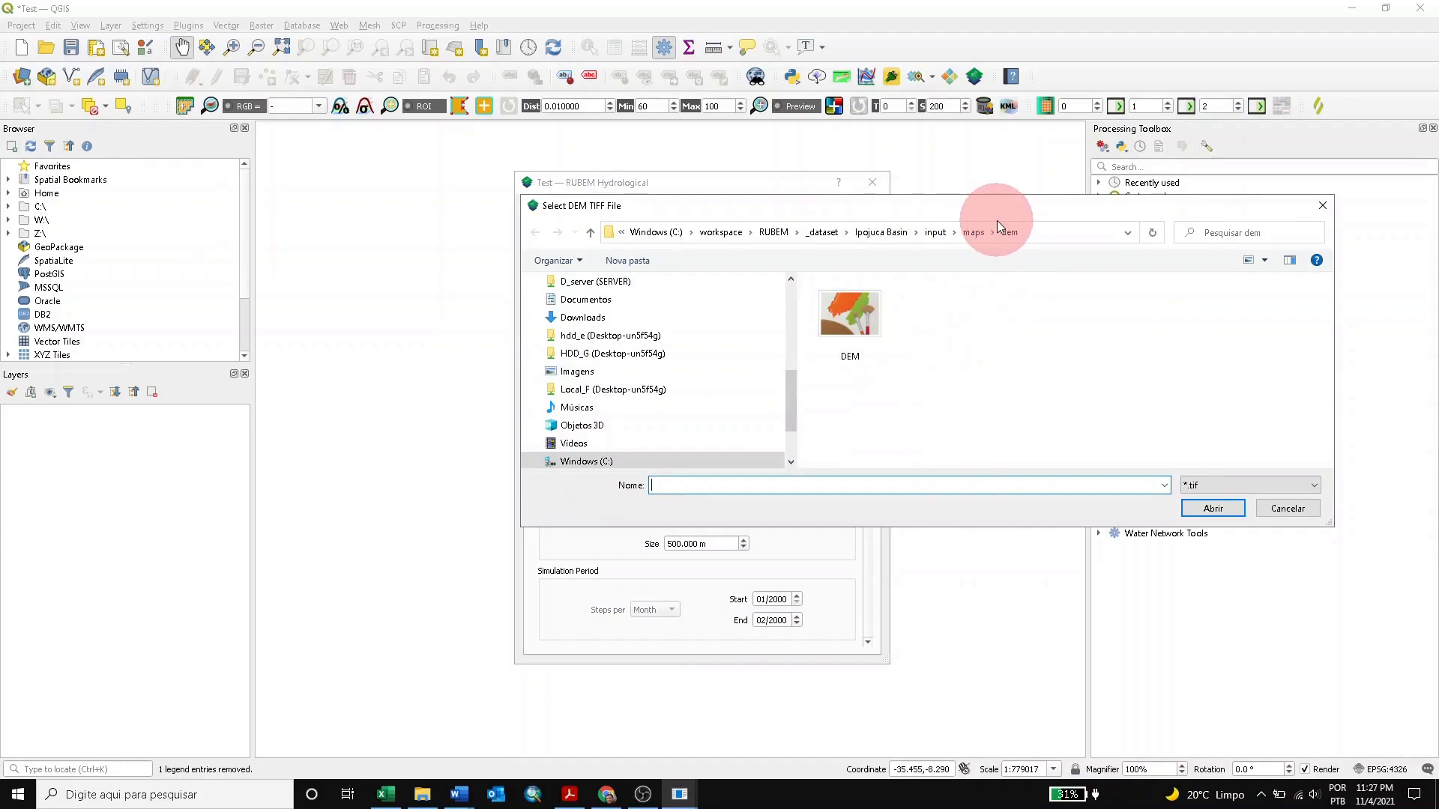
click(855, 321)
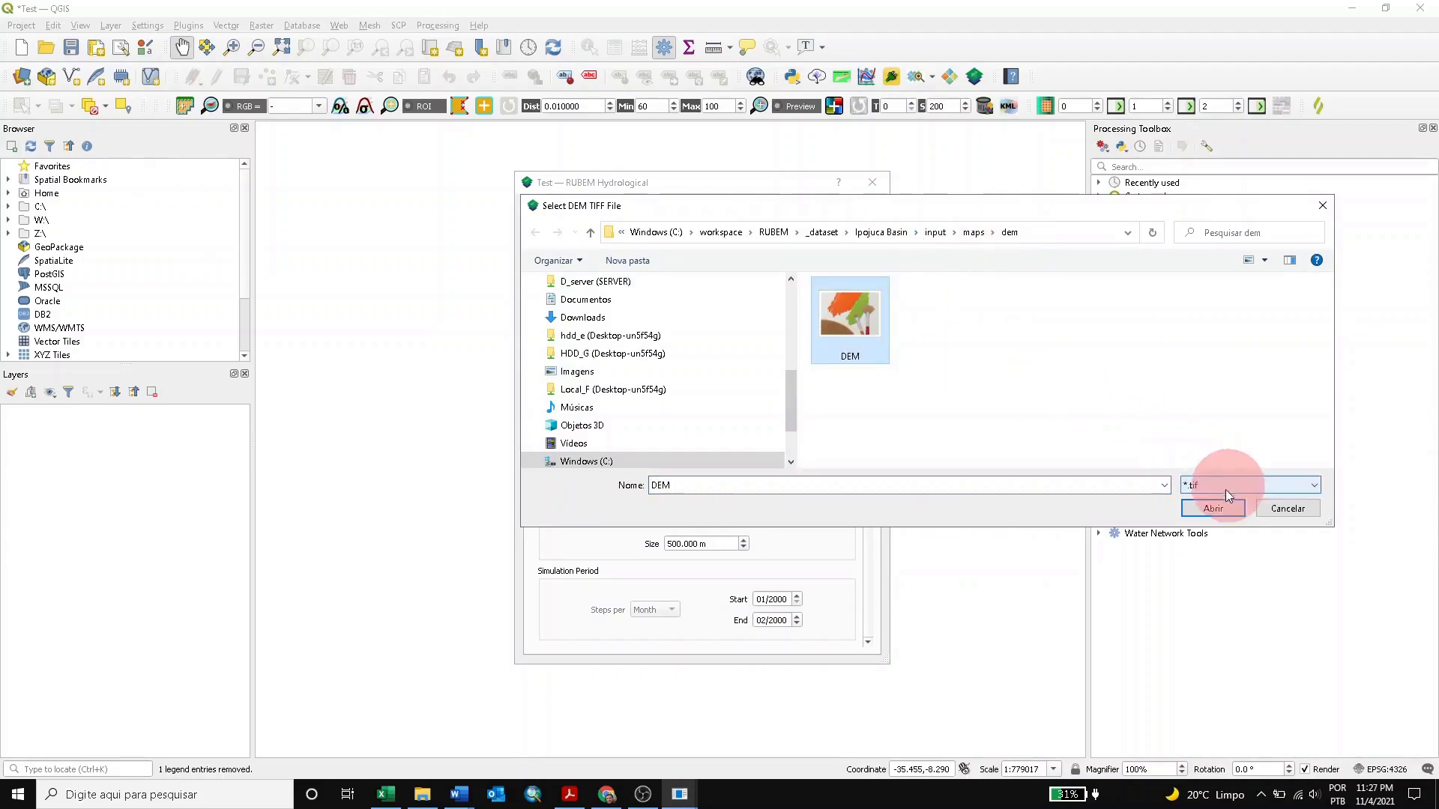
click(1206, 509)
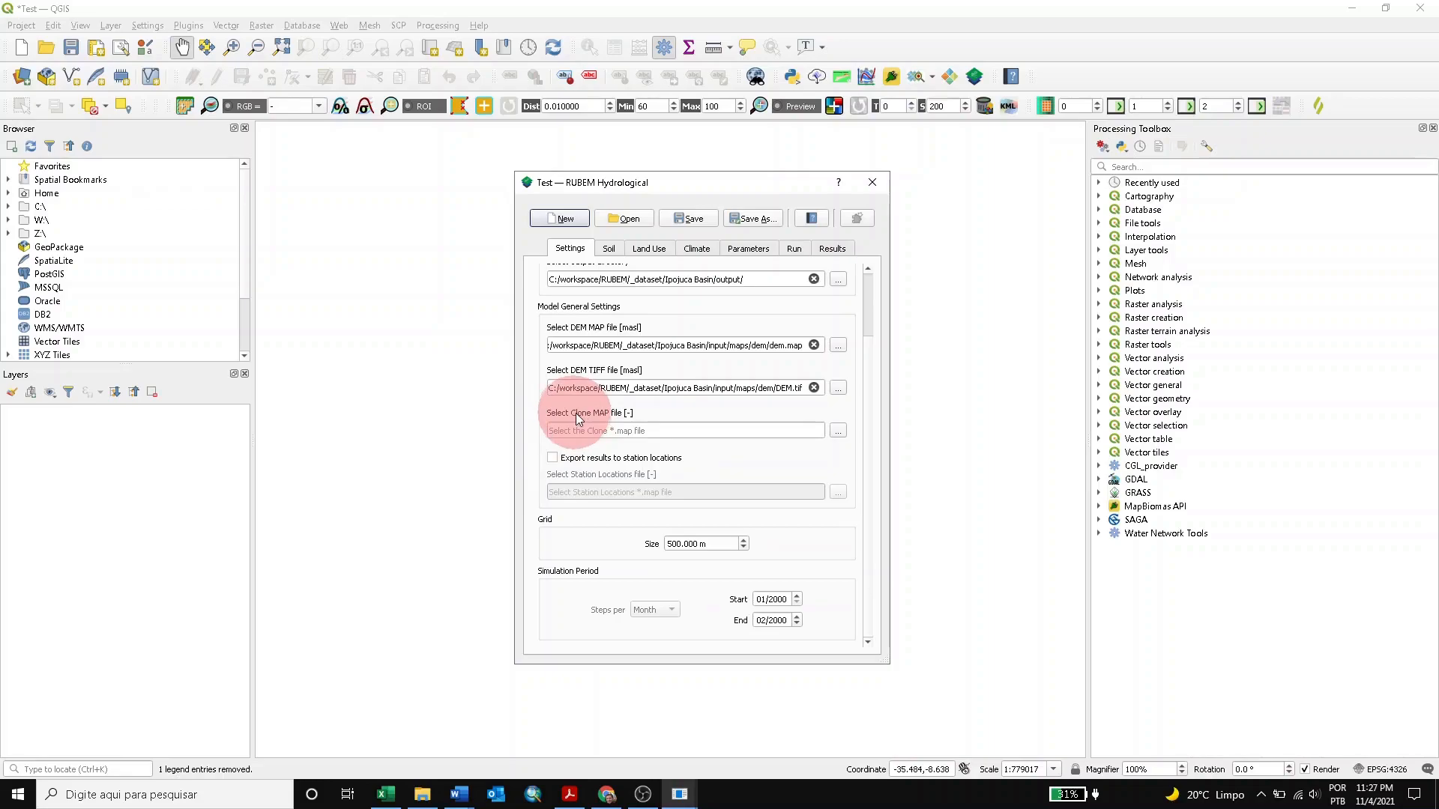
- Set the Clone MAP file to clone.map from the input/maps/clone folder
mouse_move(583, 425)
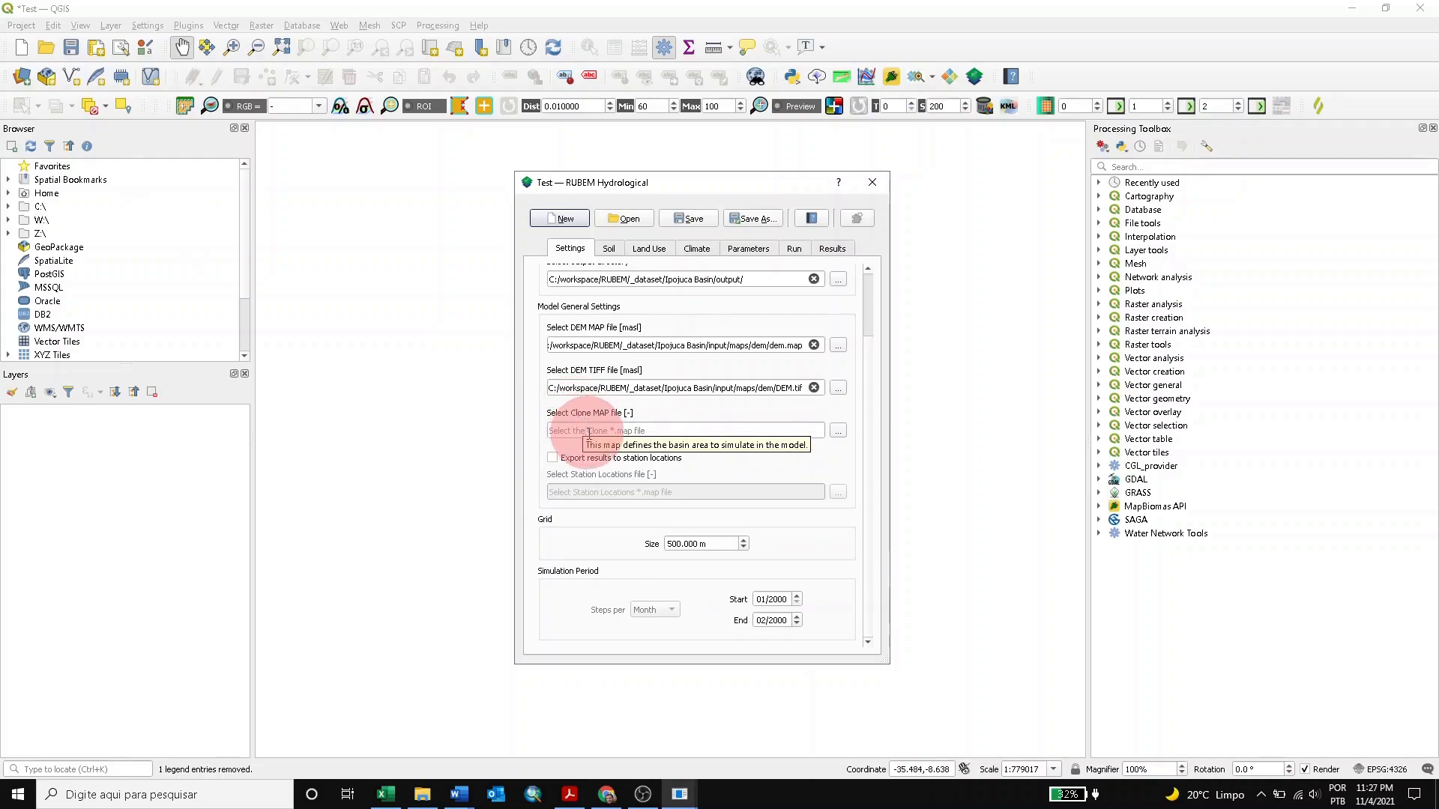
click(839, 431)
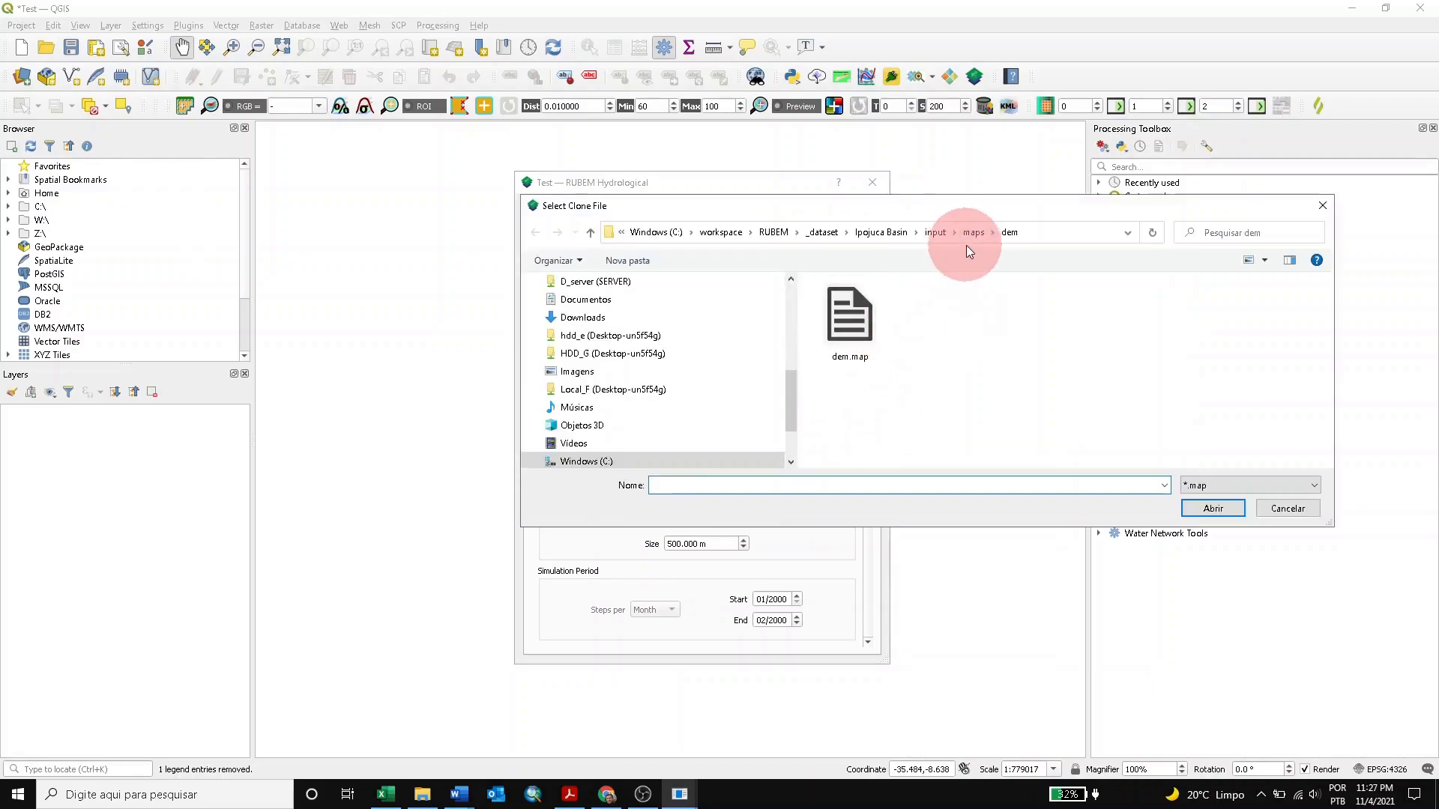
click(979, 238)
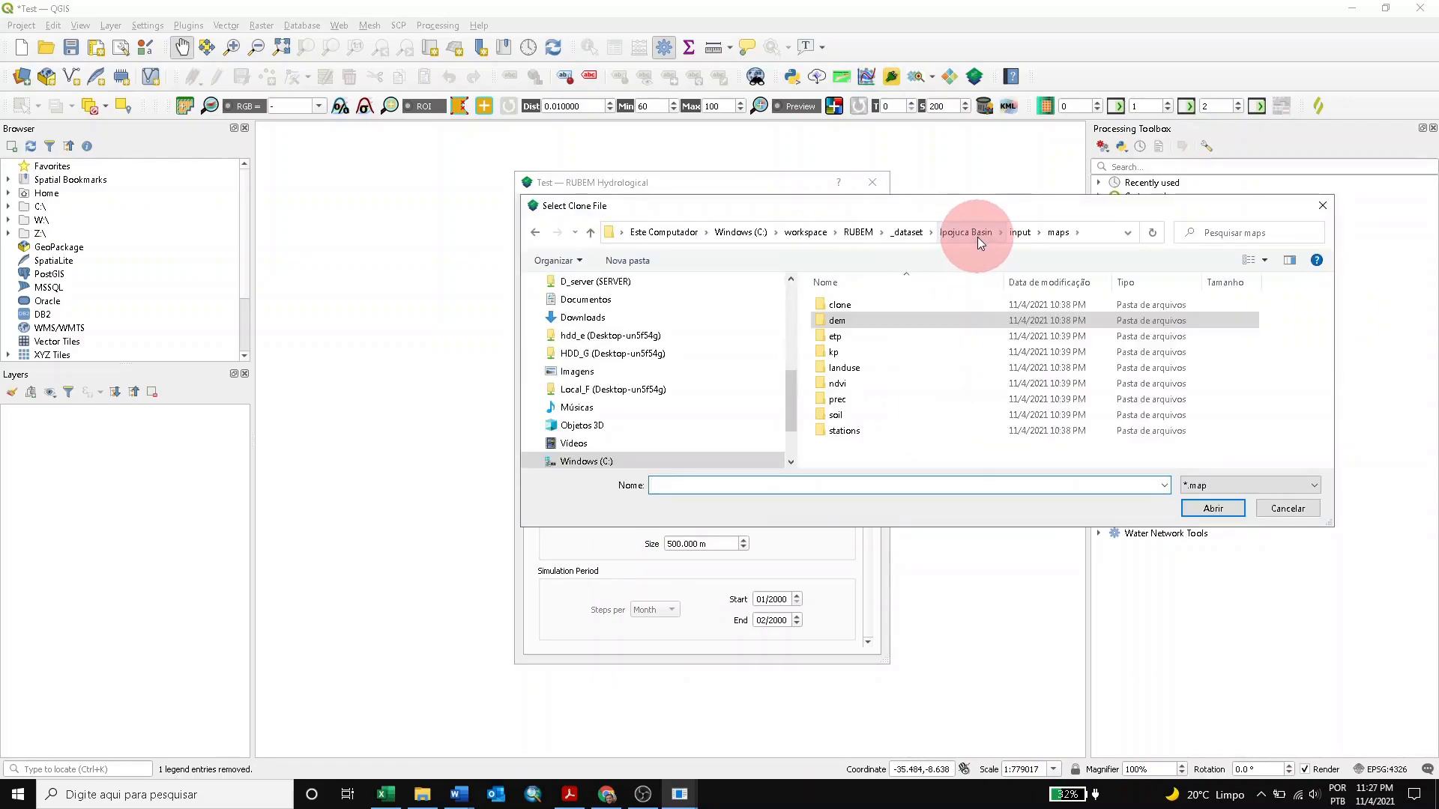
double_click(853, 305)
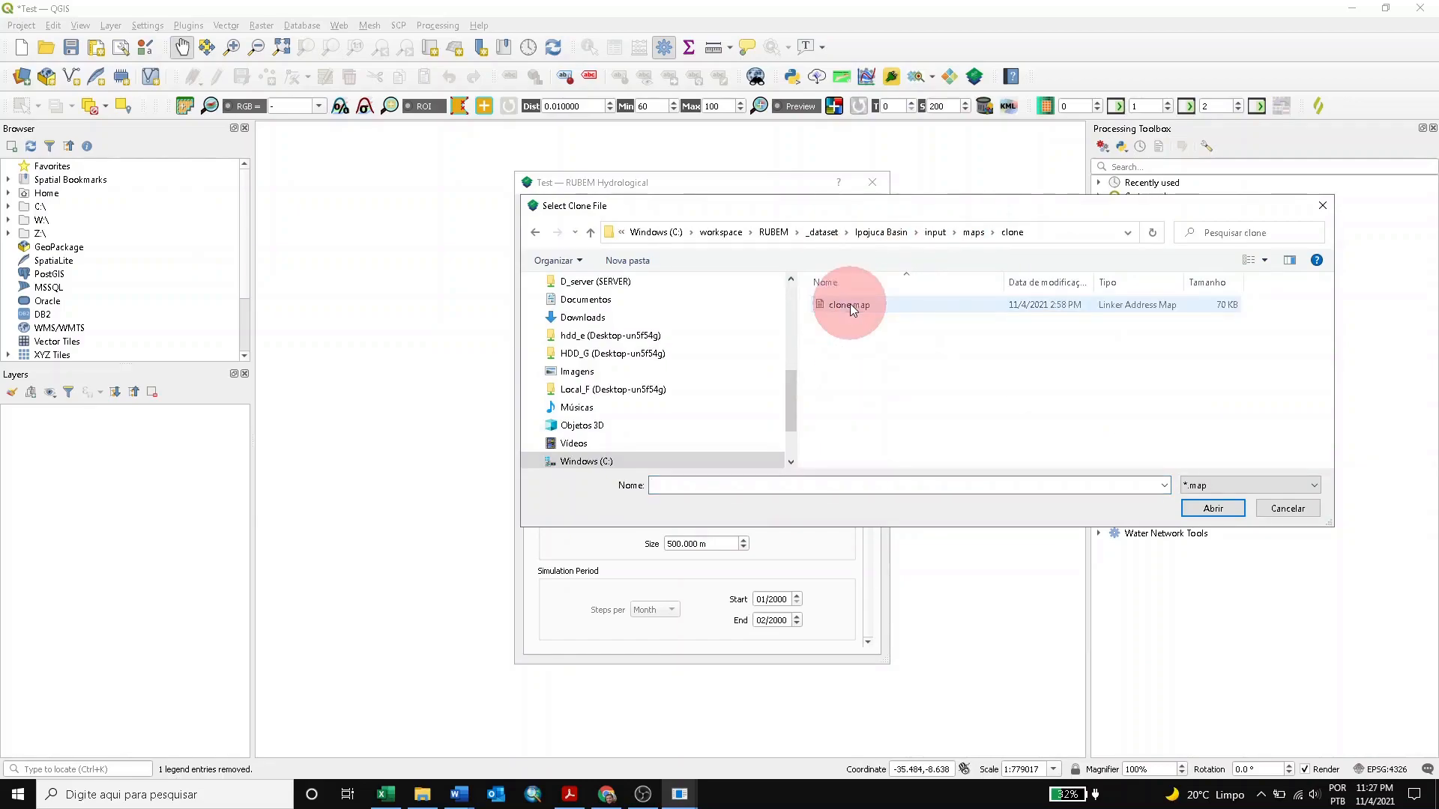
click(852, 305)
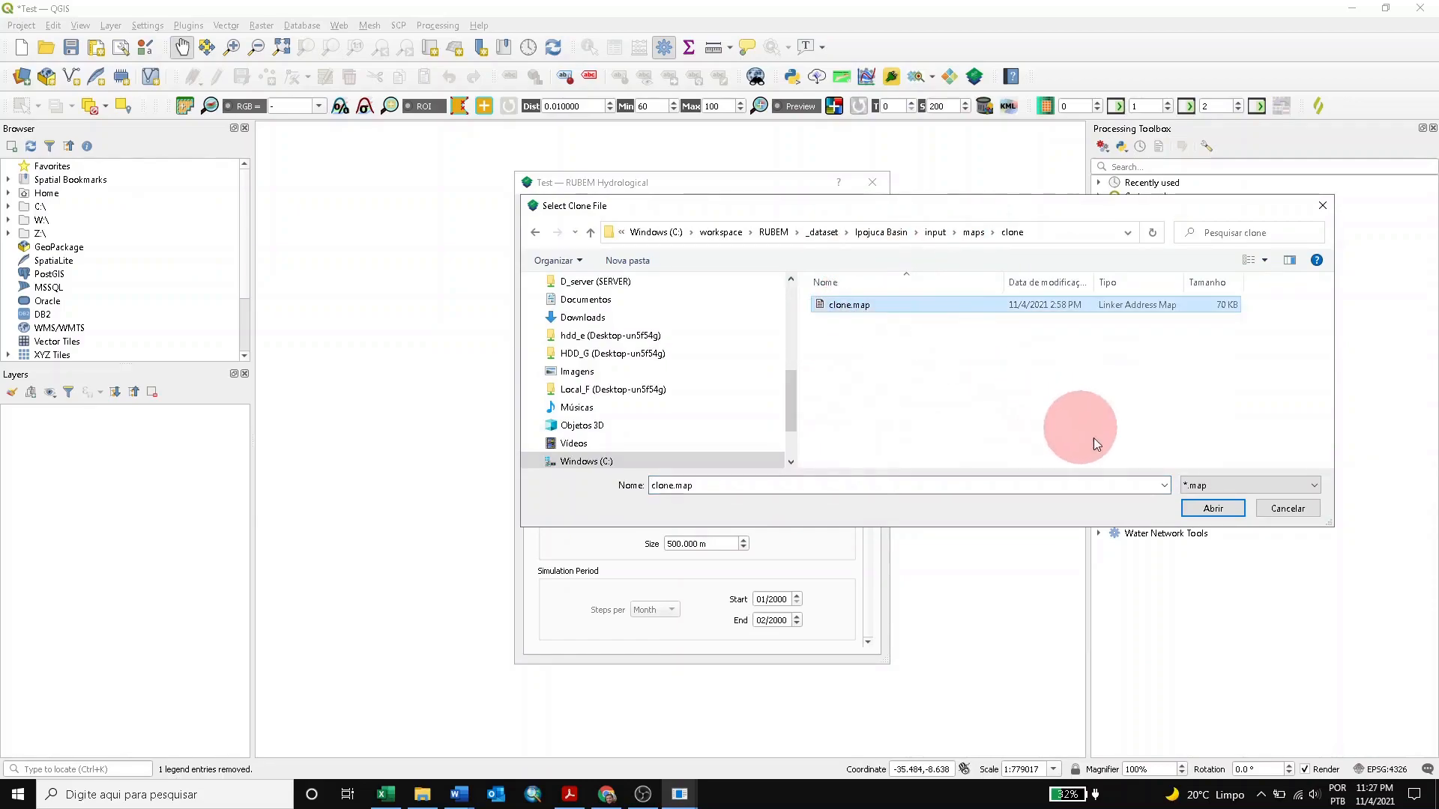
click(1213, 508)
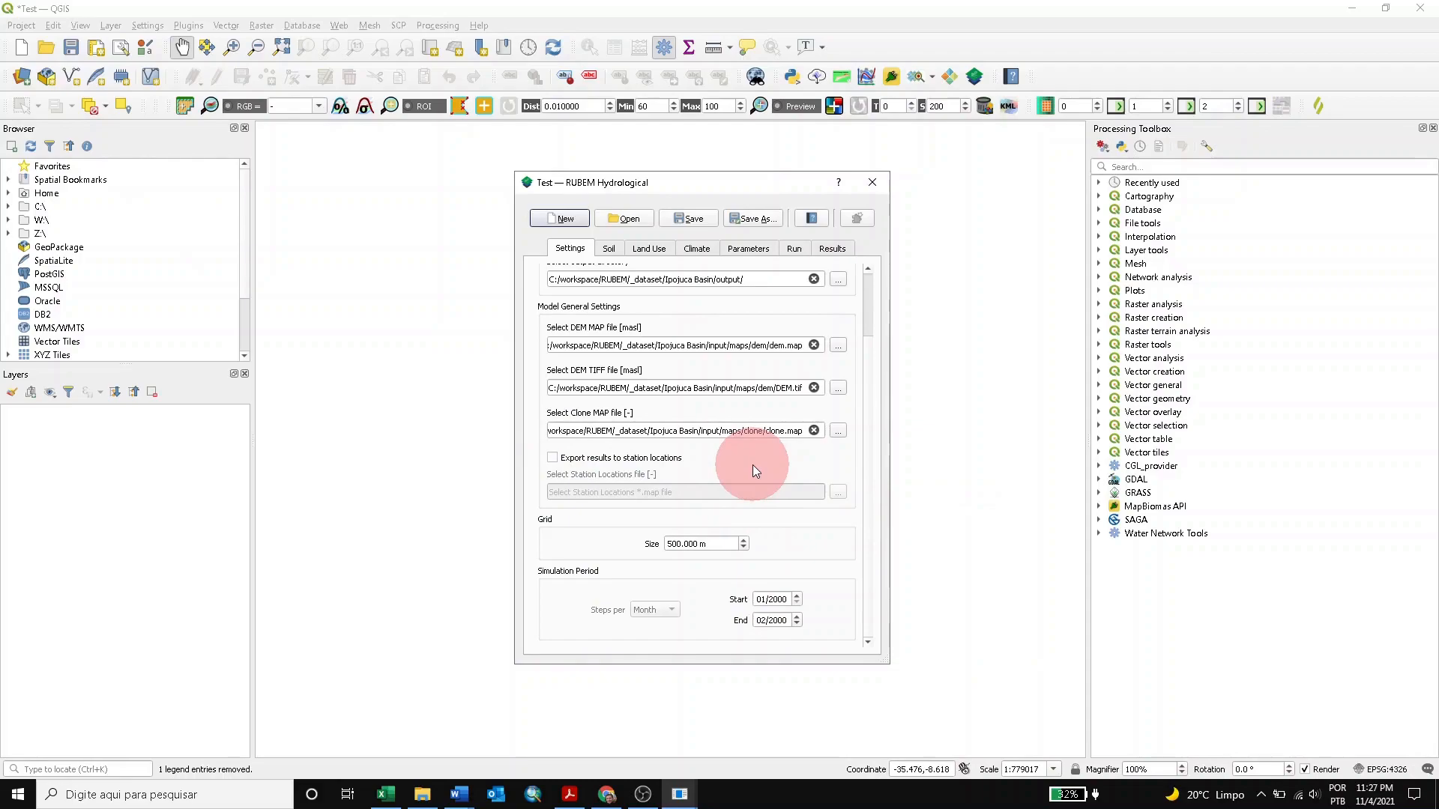
- Enable exporting results to station locations and set the Station Locations file to samples.map from the input/maps/stations folder
click(552, 457)
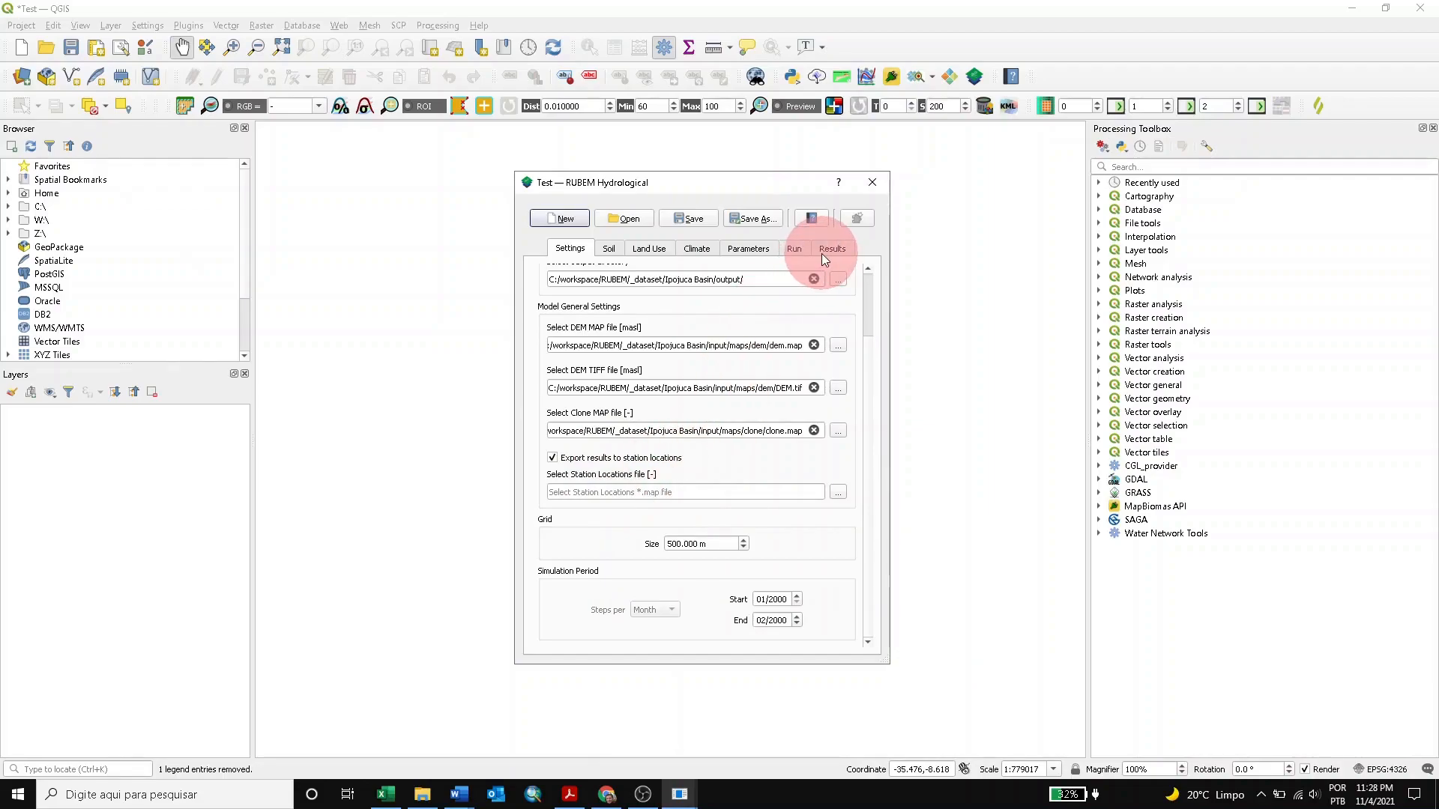
click(837, 493)
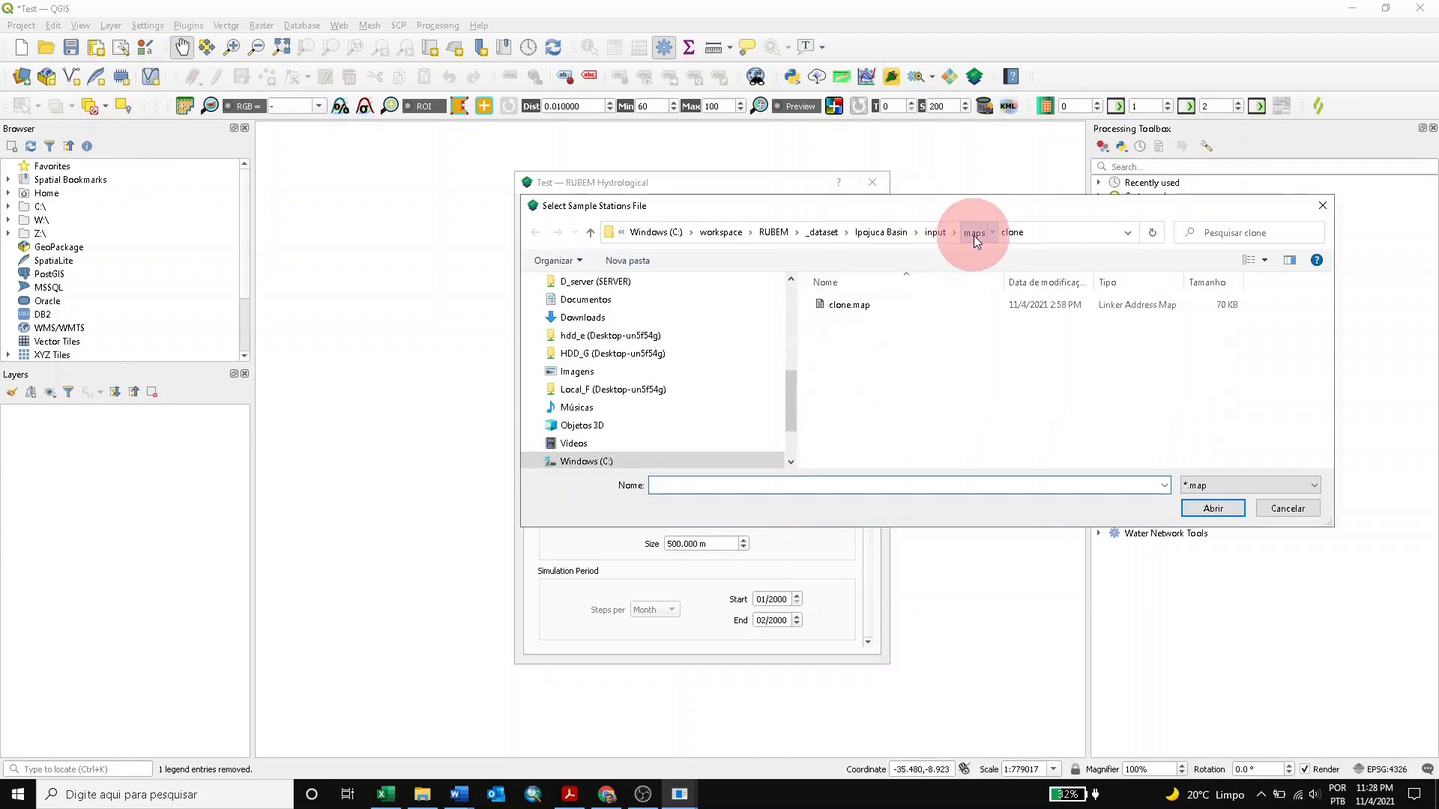
click(974, 236)
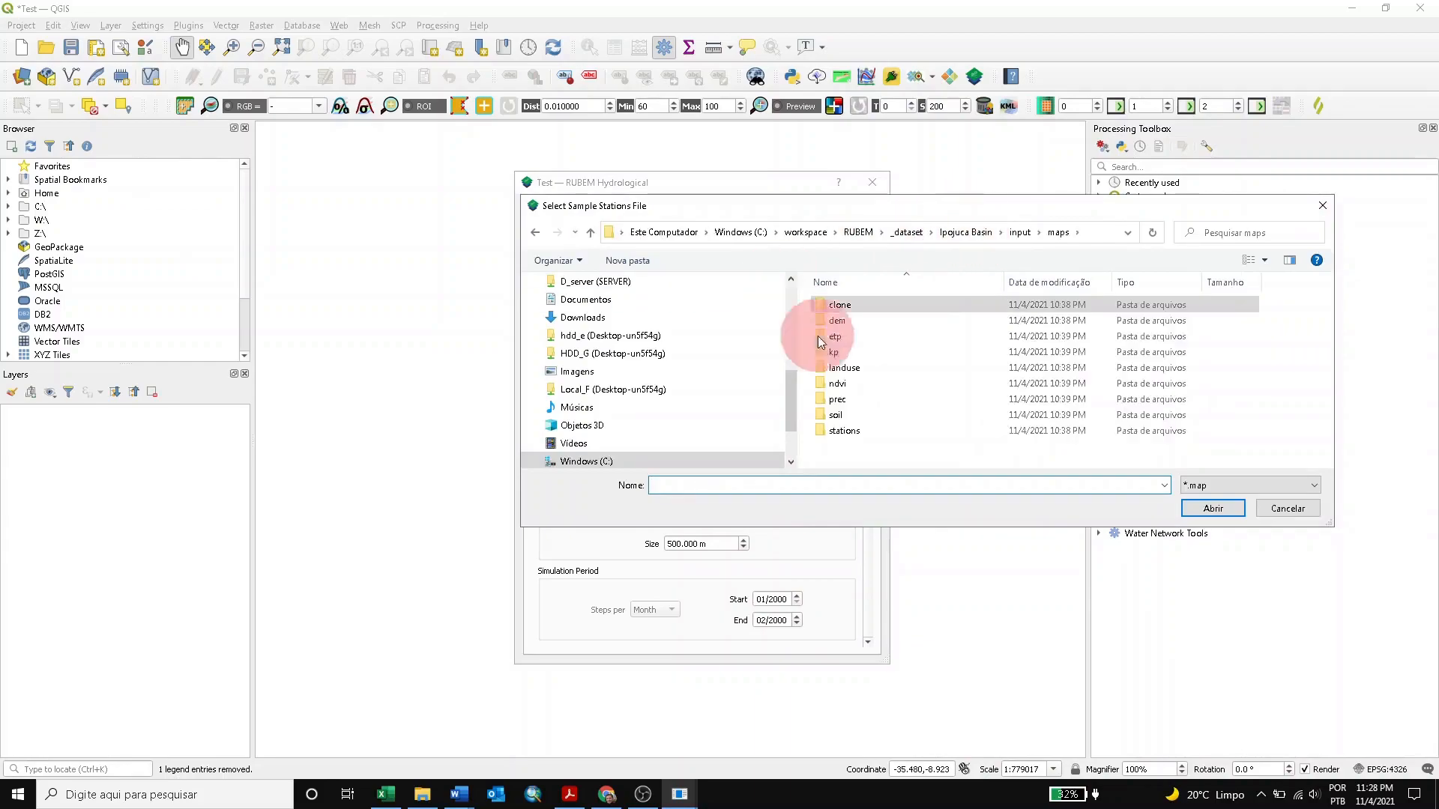
double_click(839, 433)
click(845, 310)
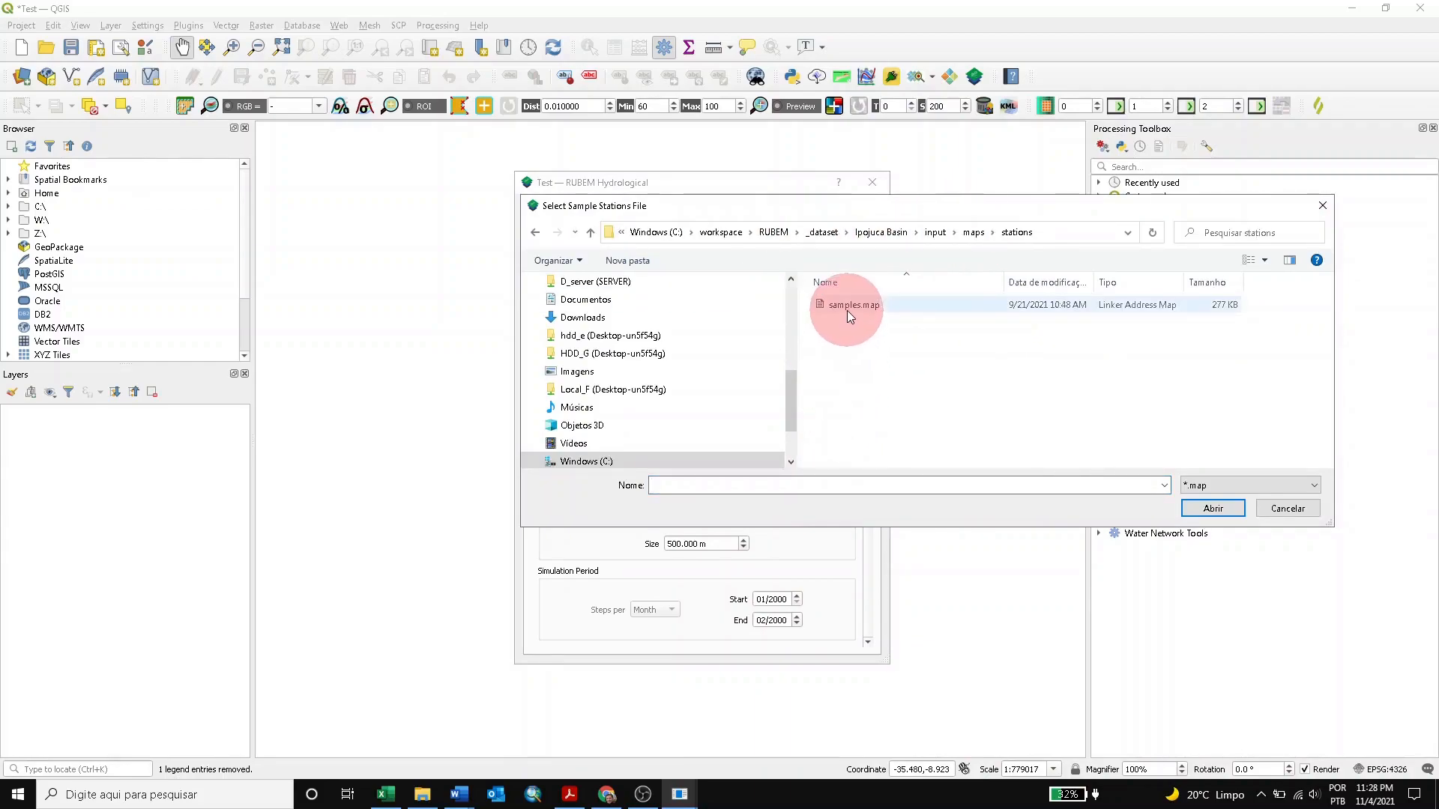
click(1220, 508)
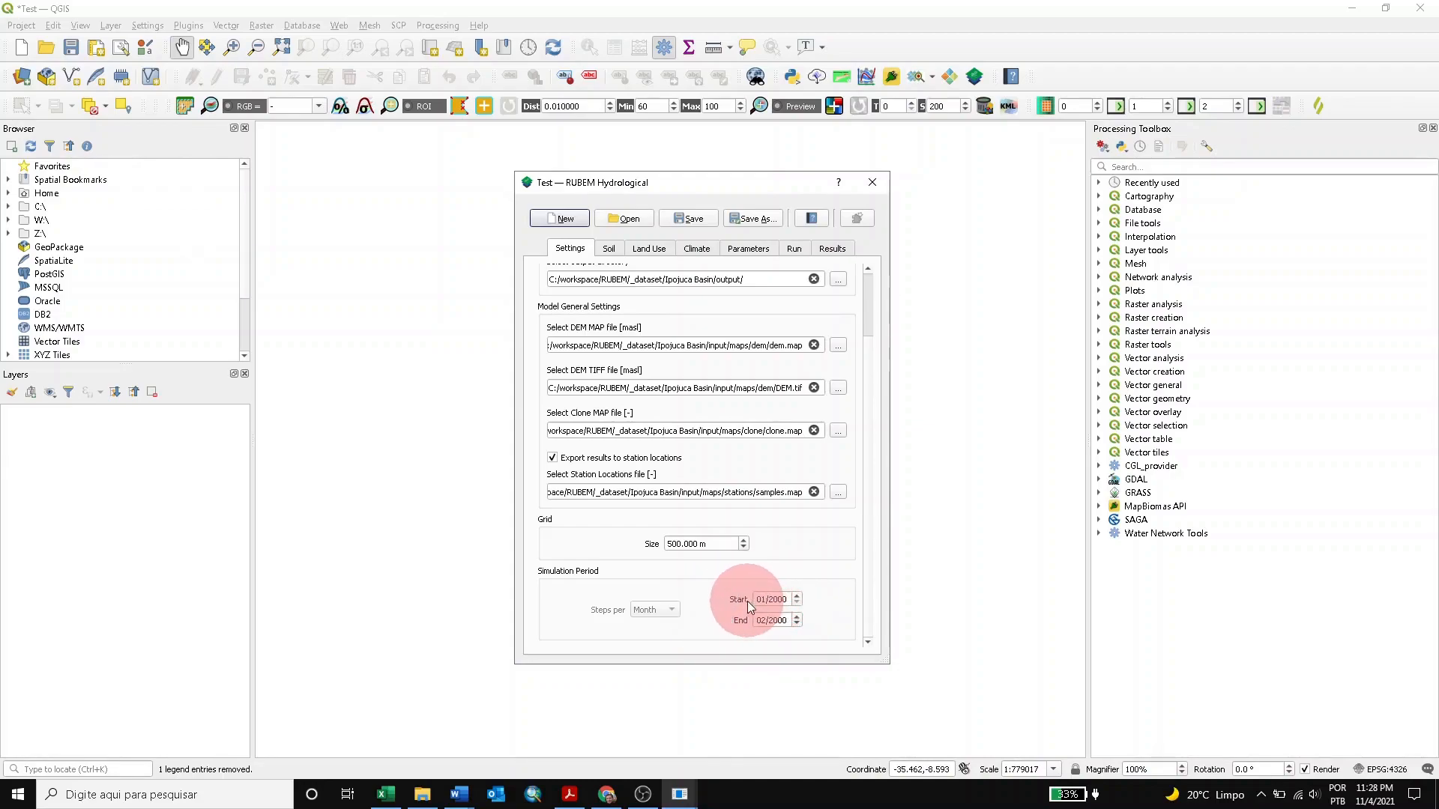
- Set the simulation period's end to 12/2018 and save the project
click(758, 621)
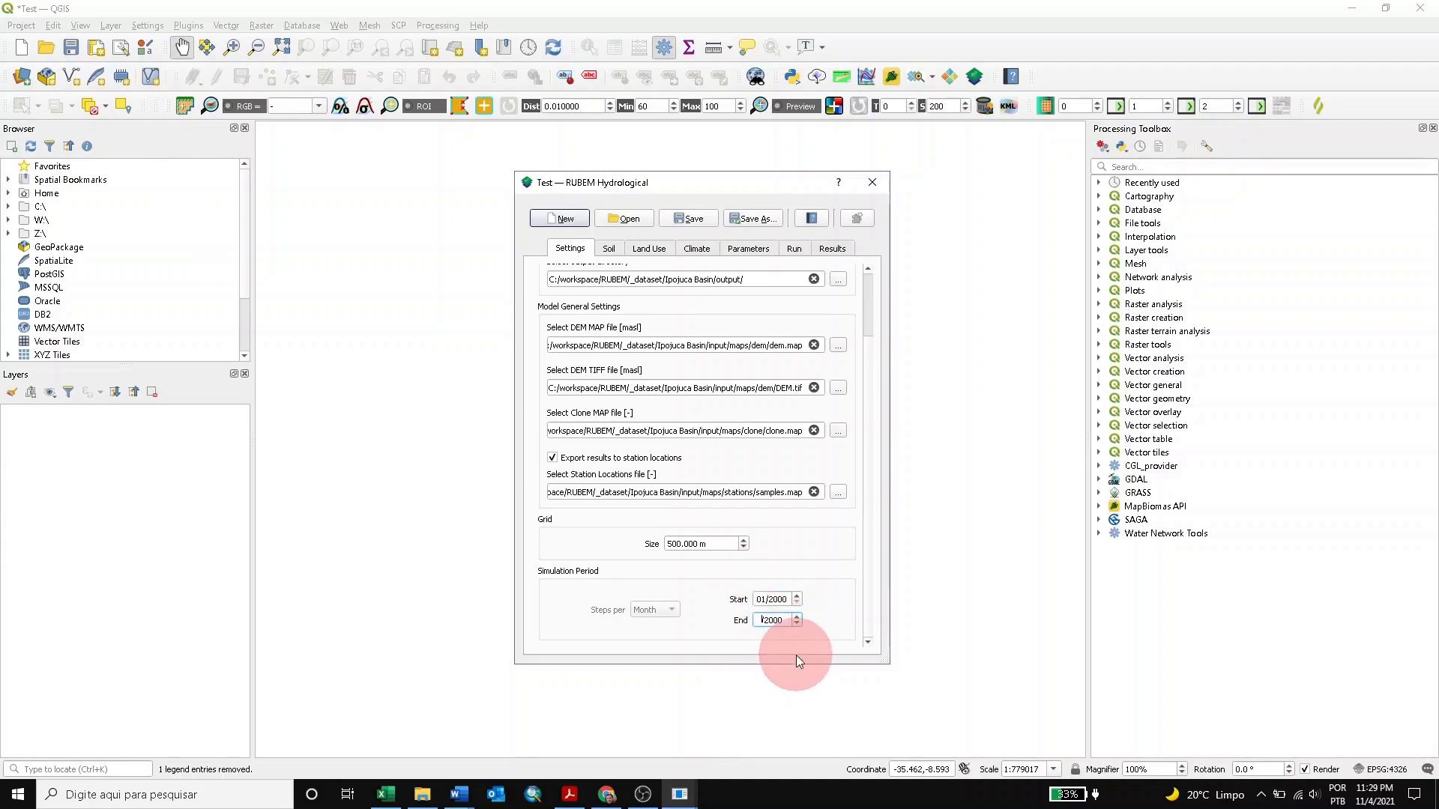
text(12/2018)
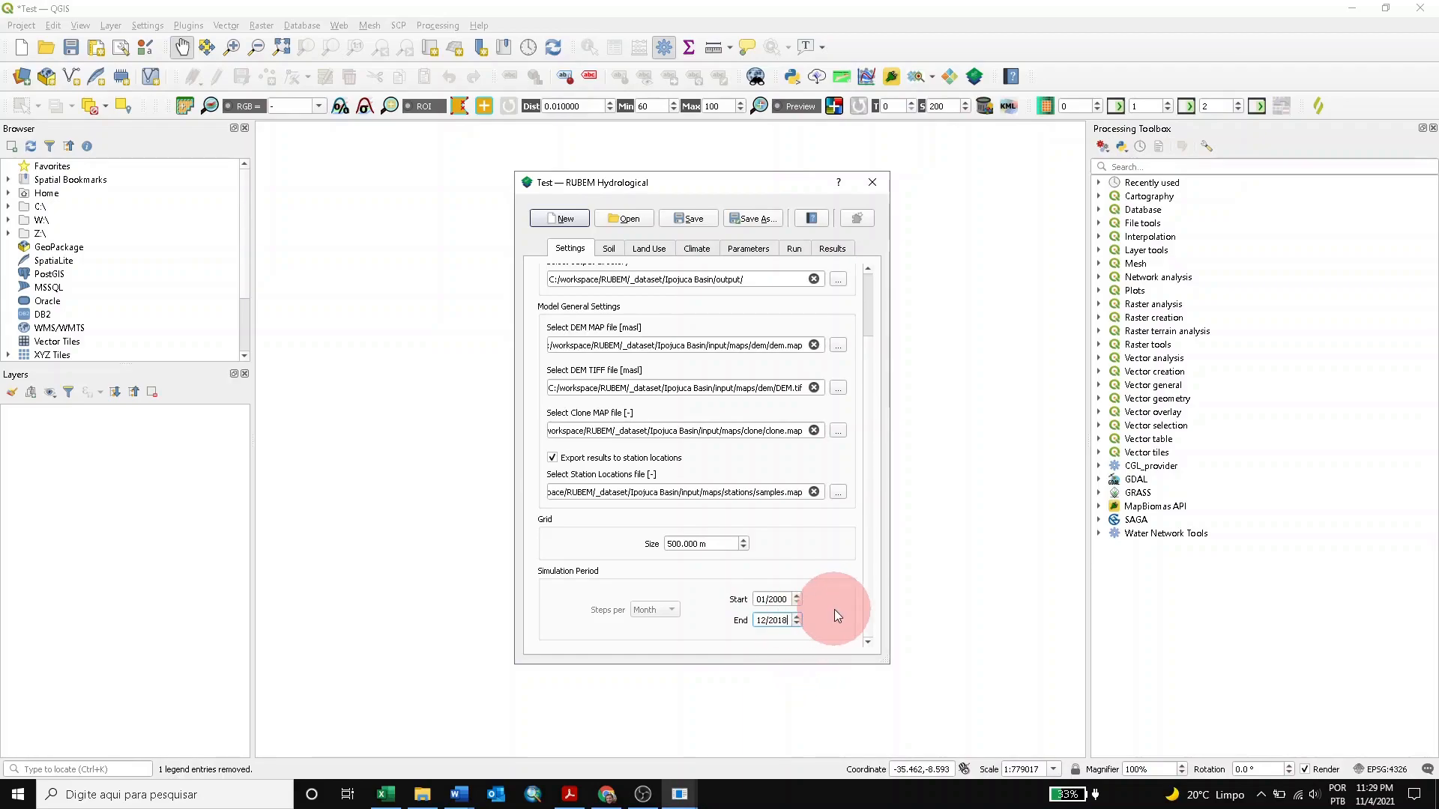
click(700, 218)
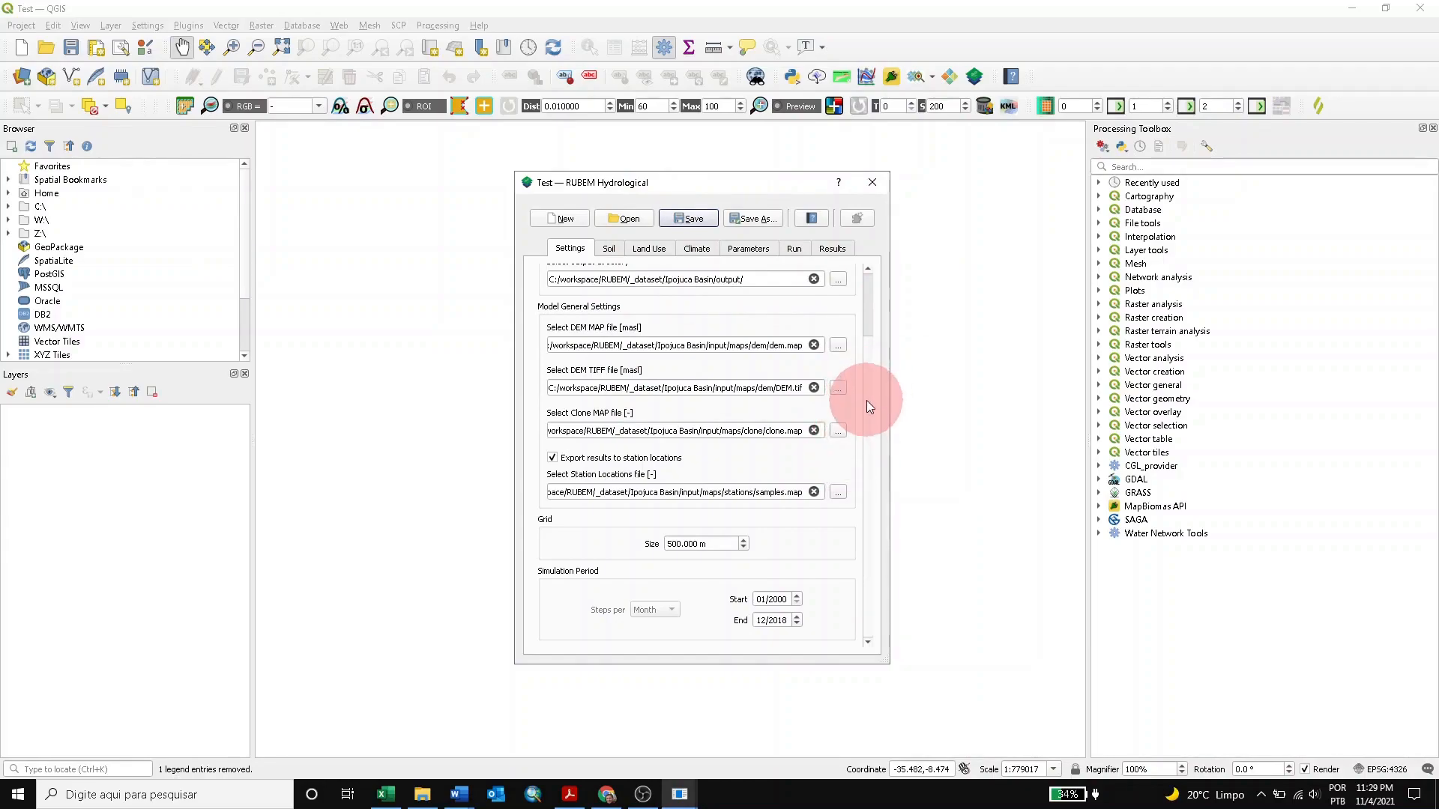
- Set the Soil MAP file in the soil parameters to soil.map from the input/maps/soil folder
click(609, 249)
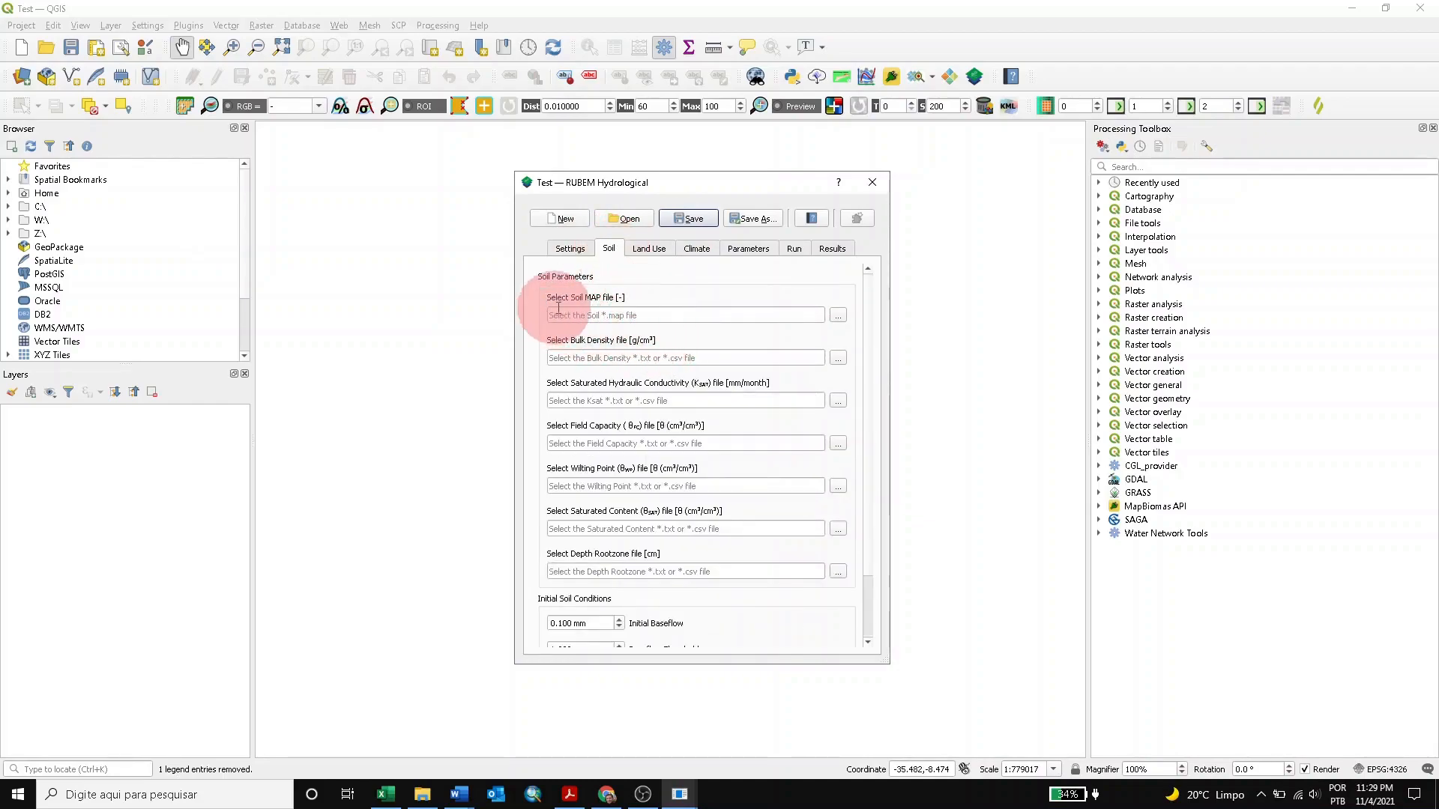
click(837, 315)
click(987, 233)
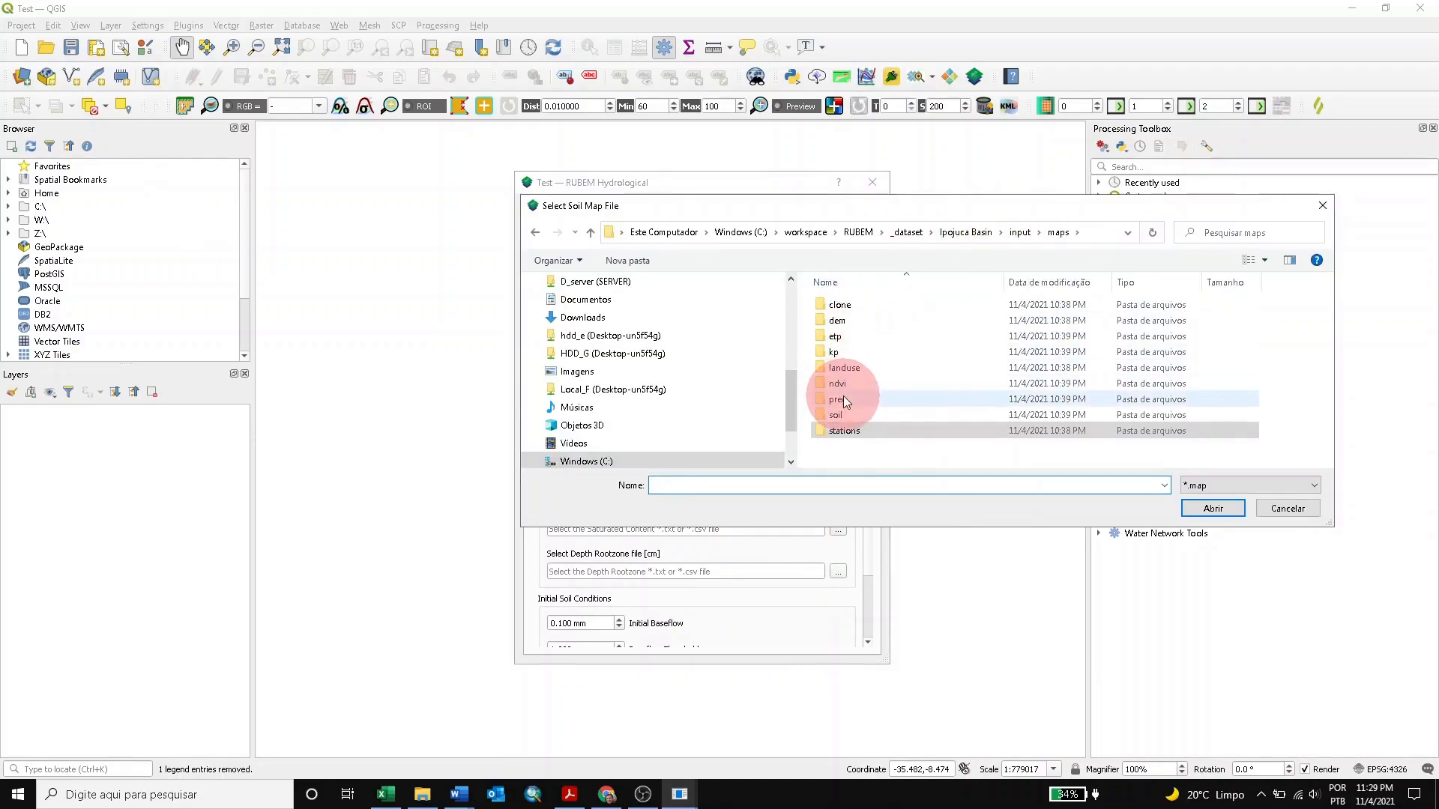
double_click(842, 415)
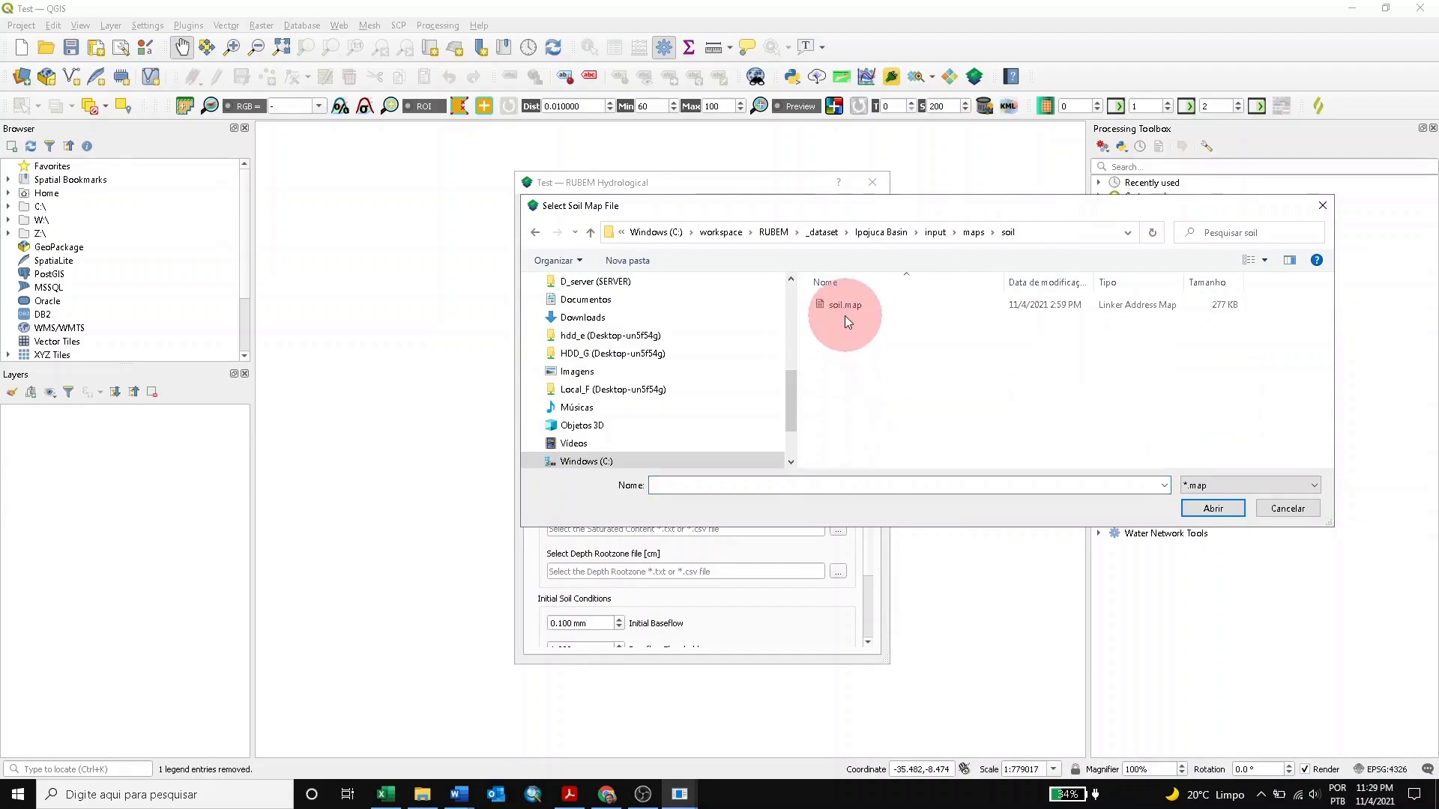
click(845, 313)
click(1212, 508)
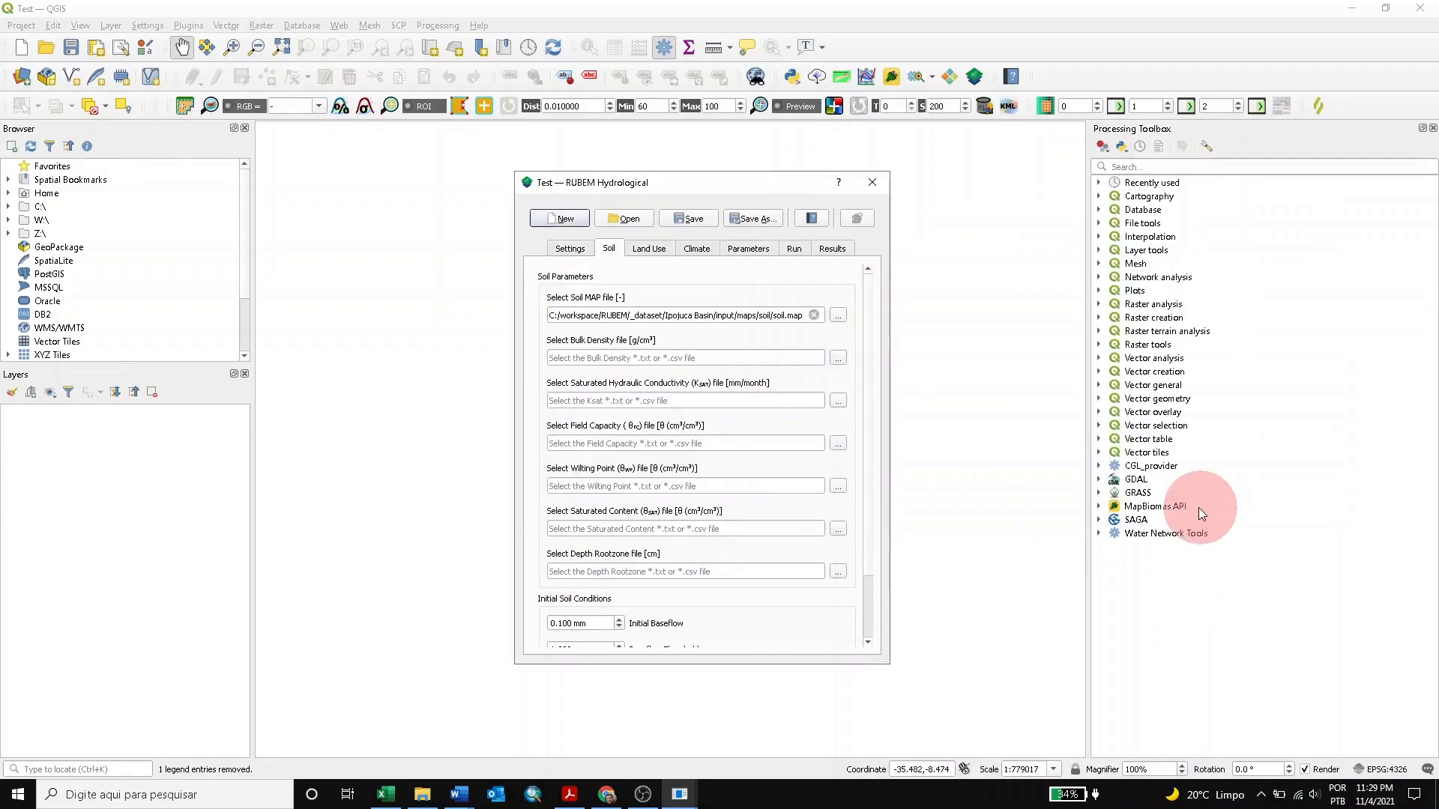
- Set the soil Bulk Density file to Bdens.txt from the input/txt/soil folder
click(554, 359)
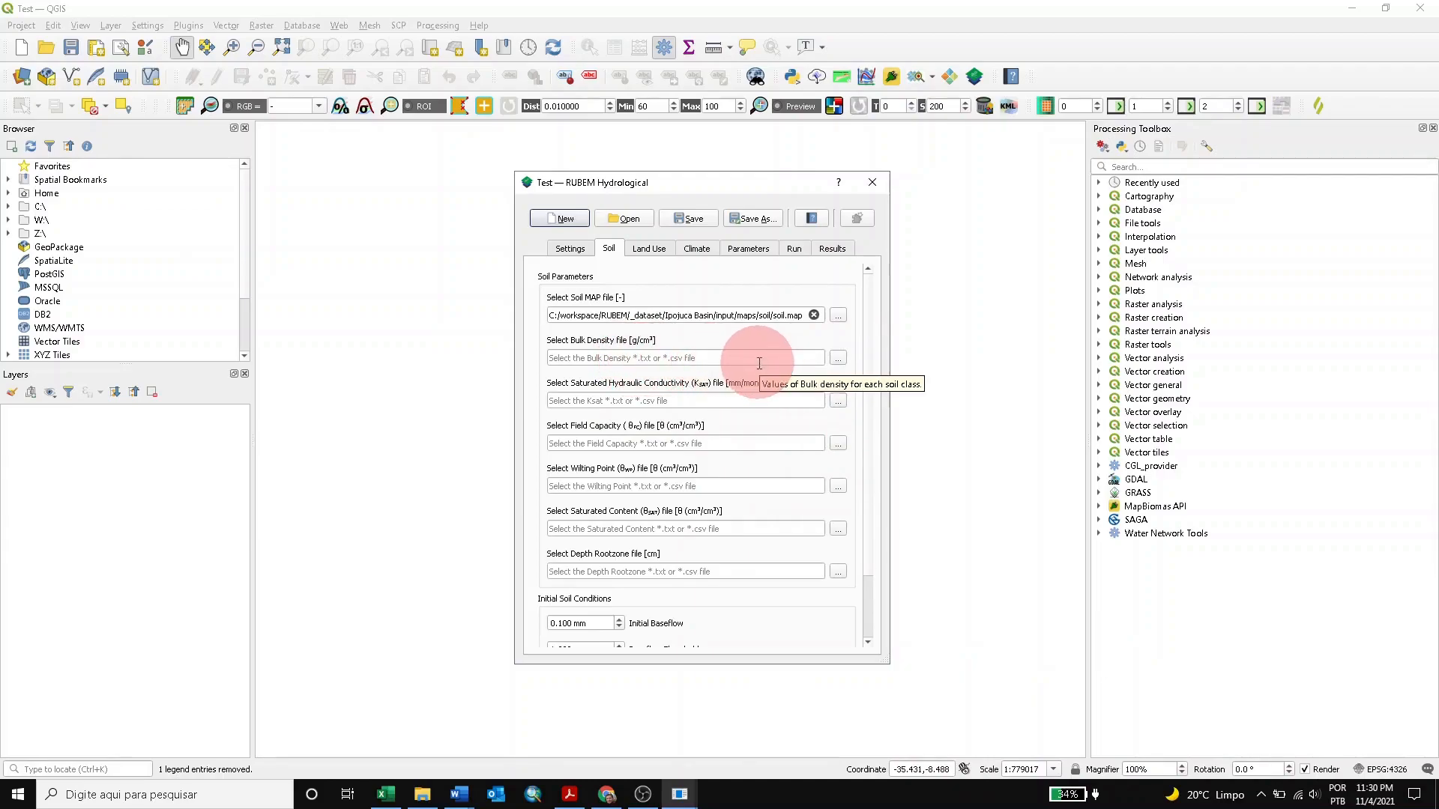
click(837, 361)
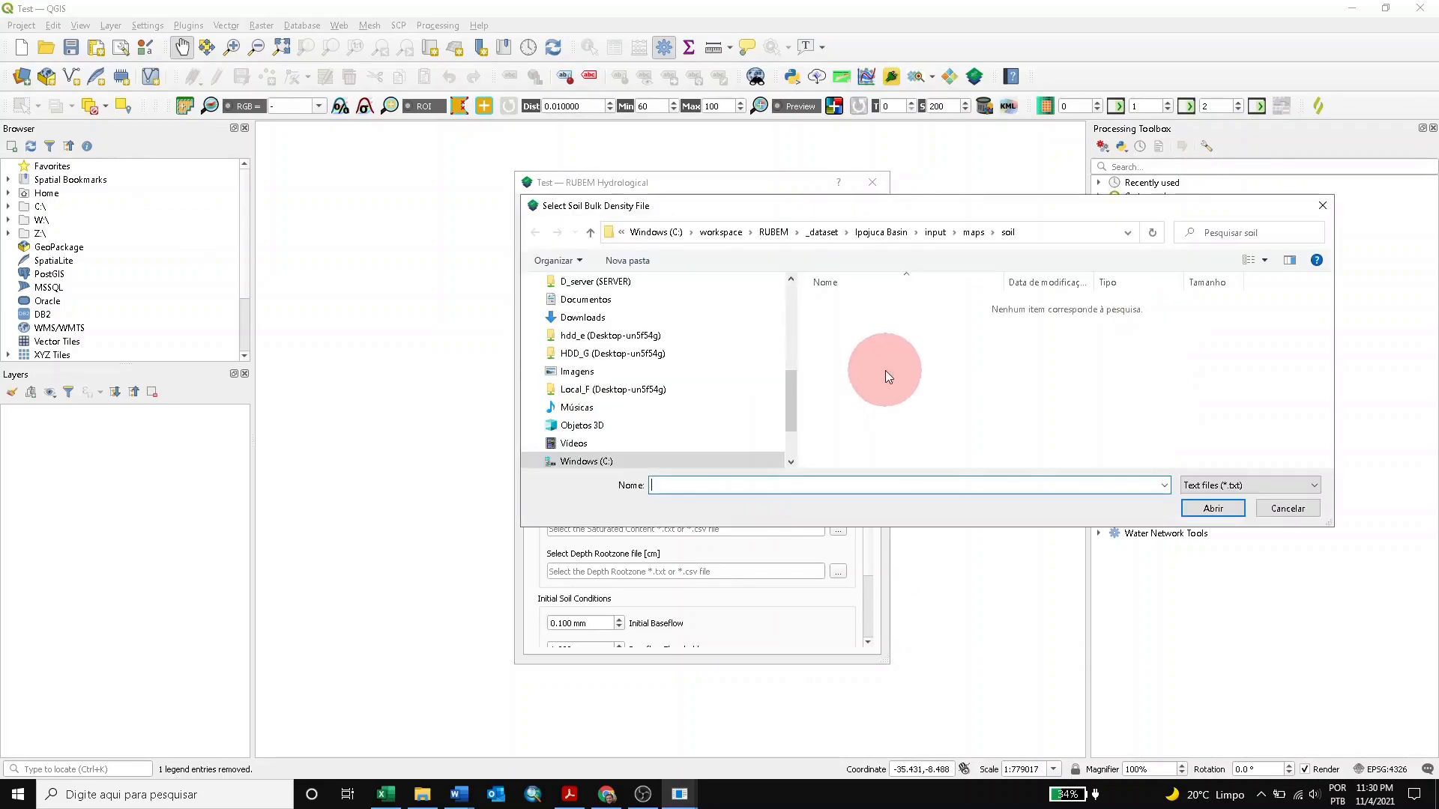
click(939, 235)
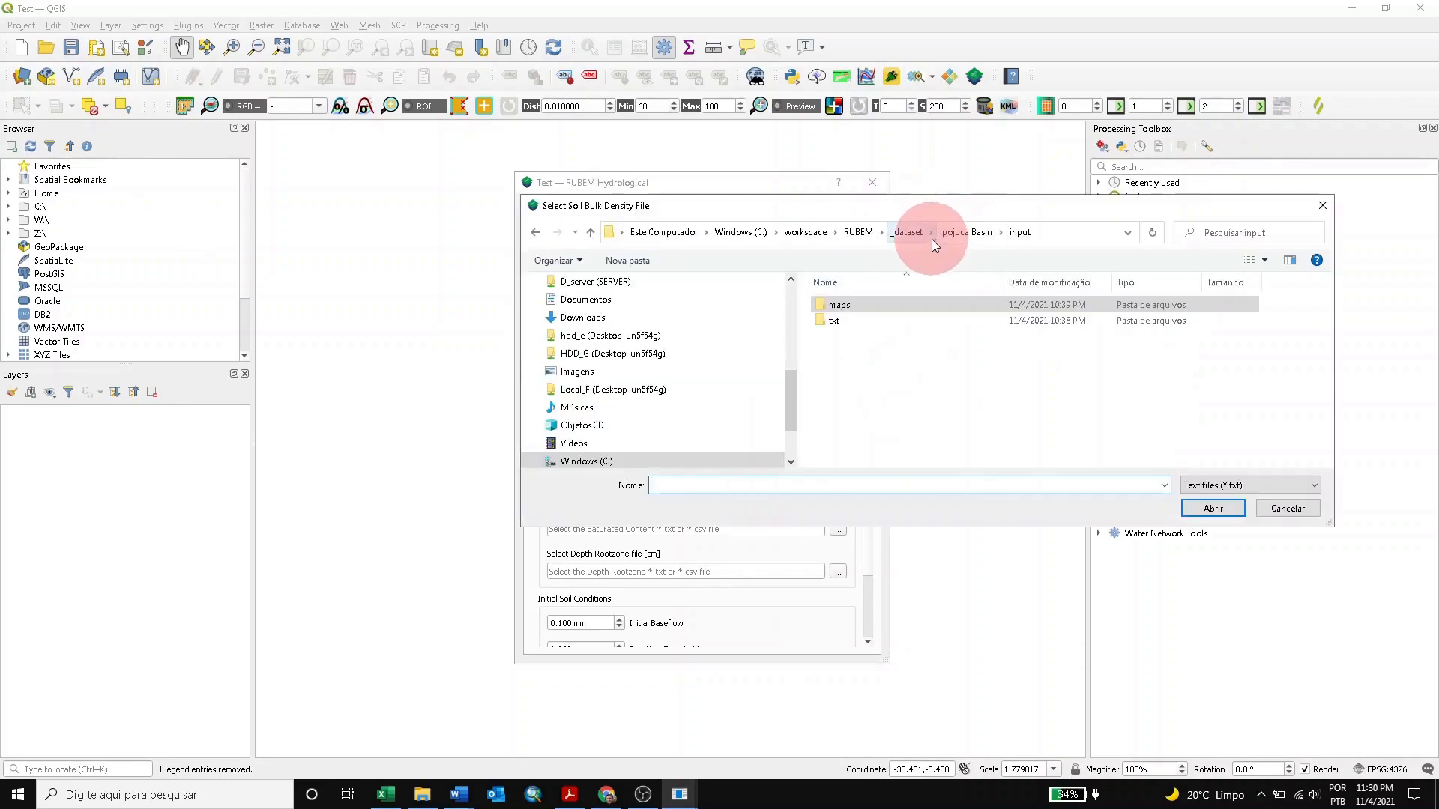
double_click(832, 320)
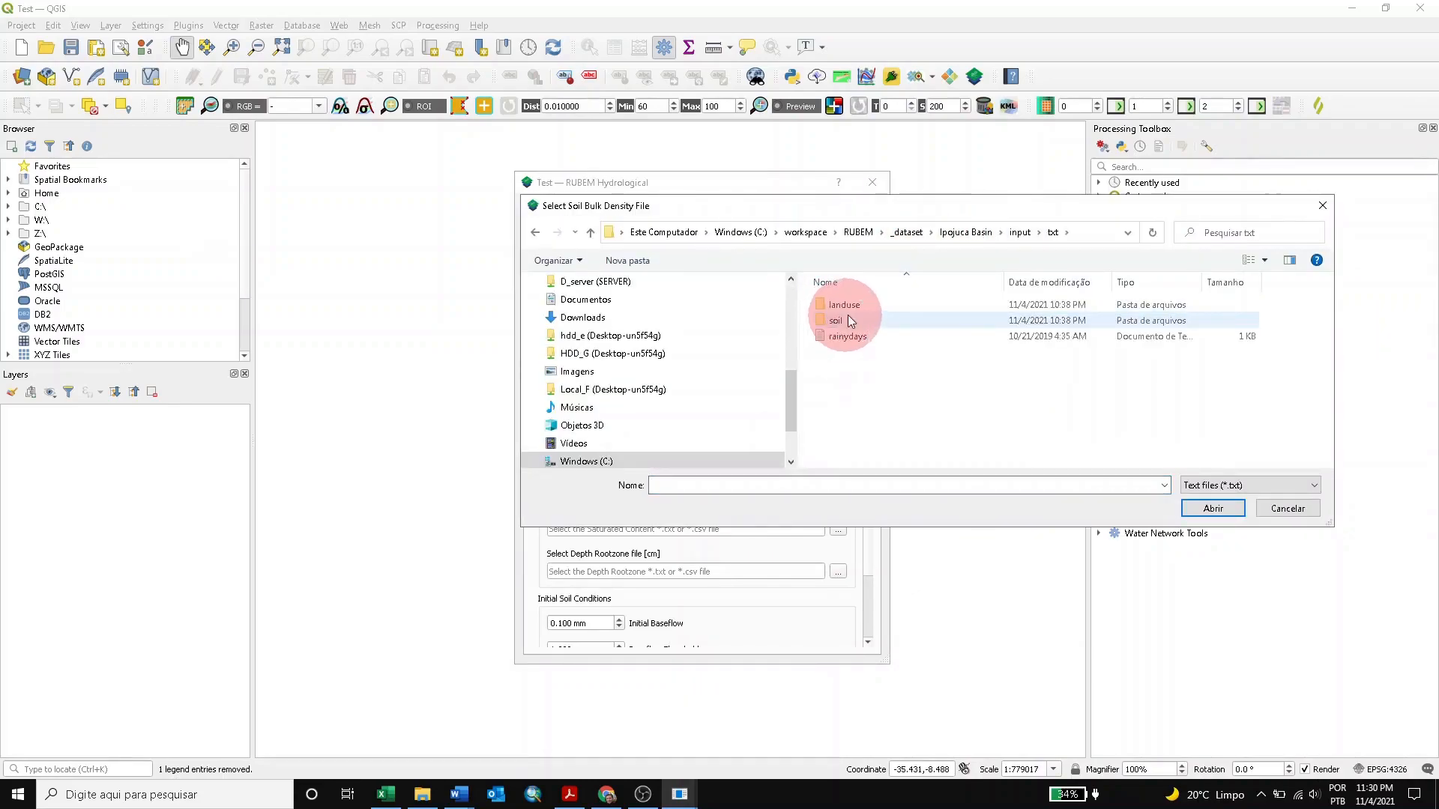
double_click(840, 321)
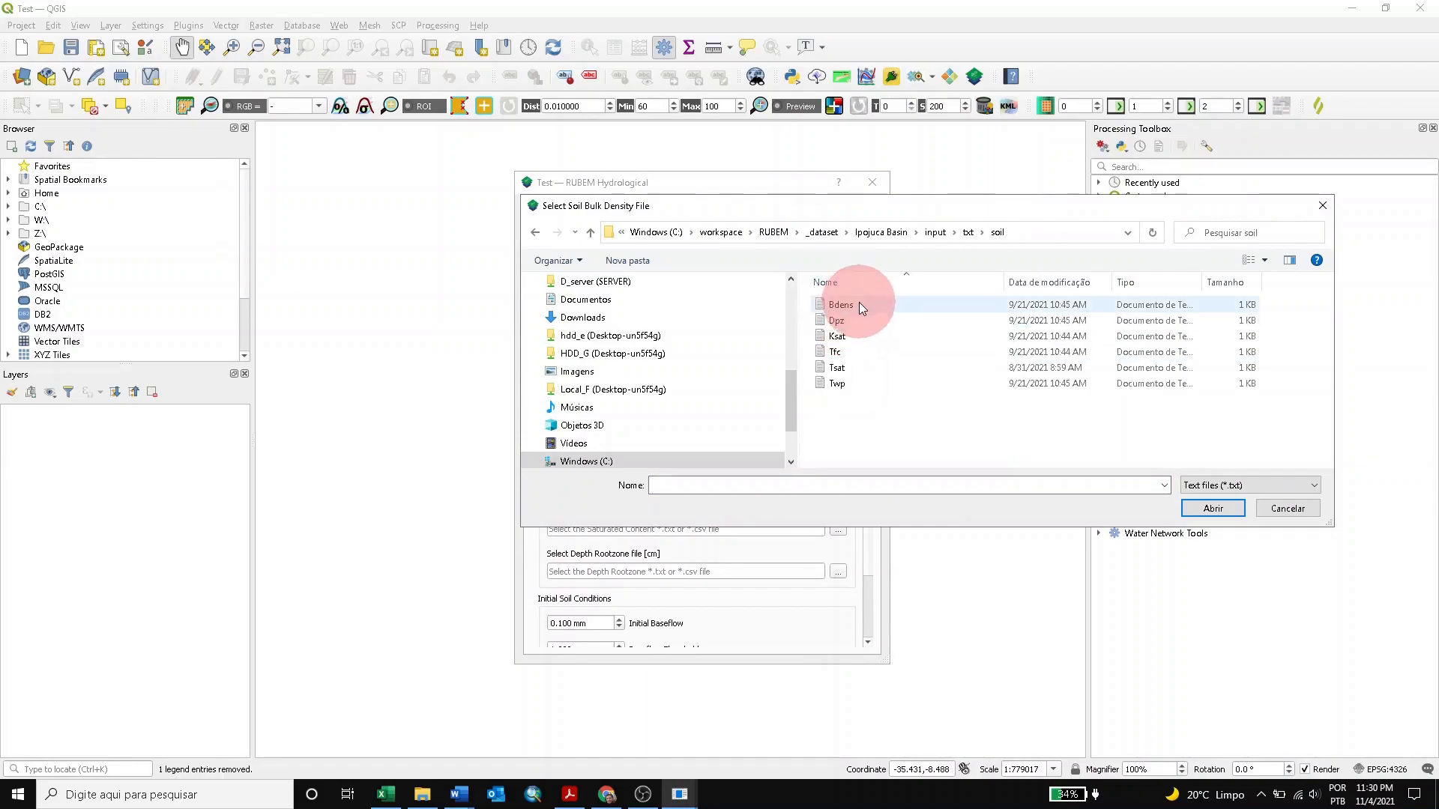
drag(824, 206, 923, 279)
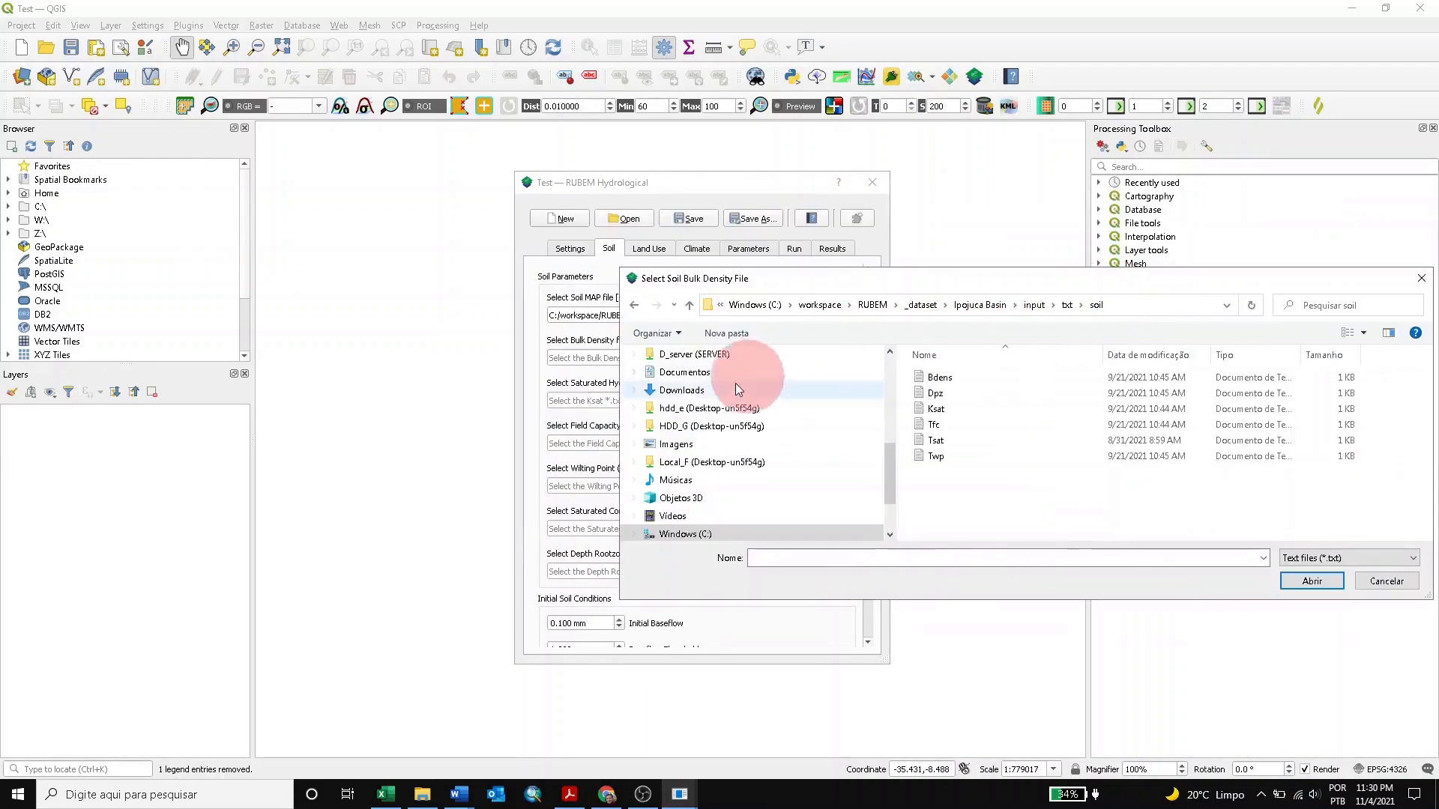
click(943, 382)
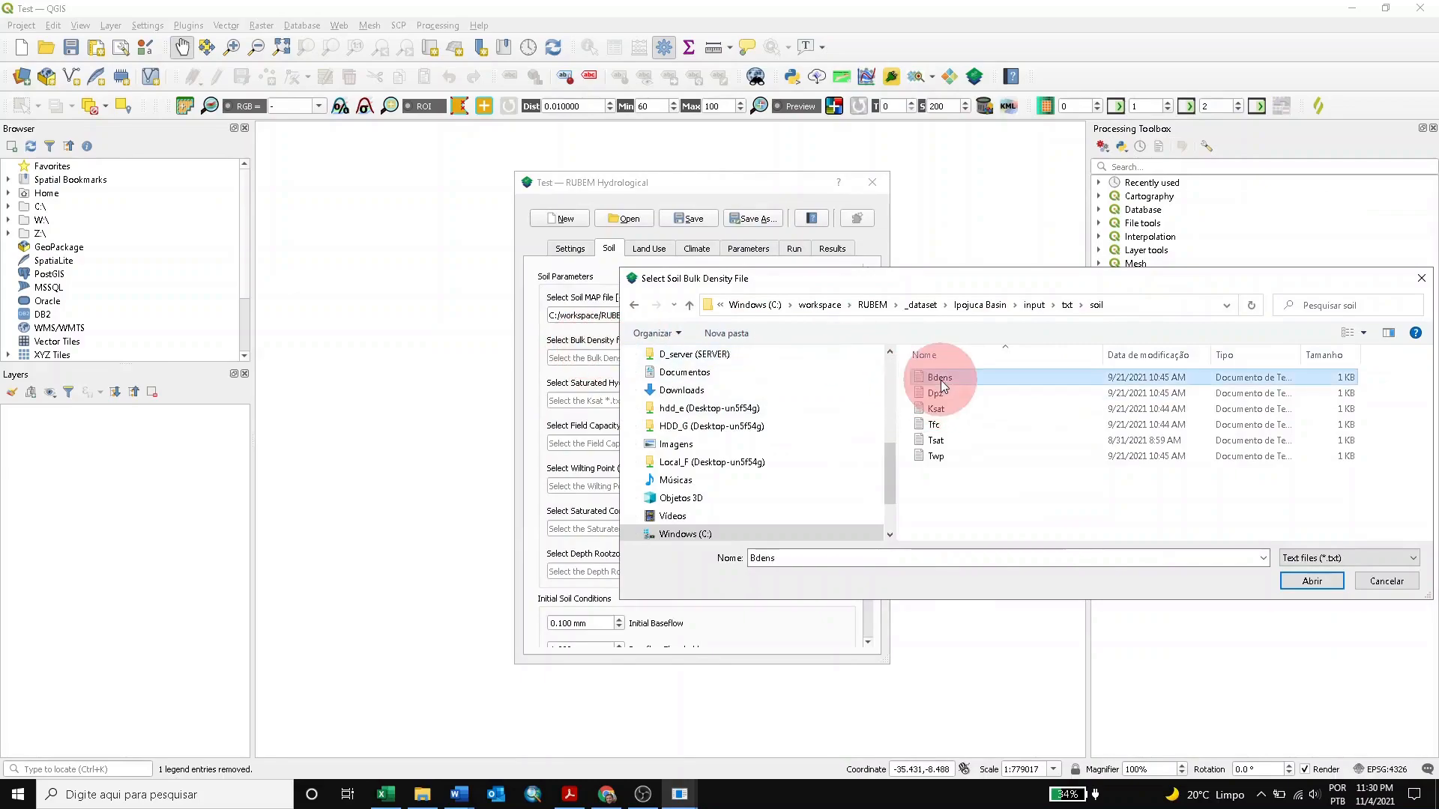
click(1313, 582)
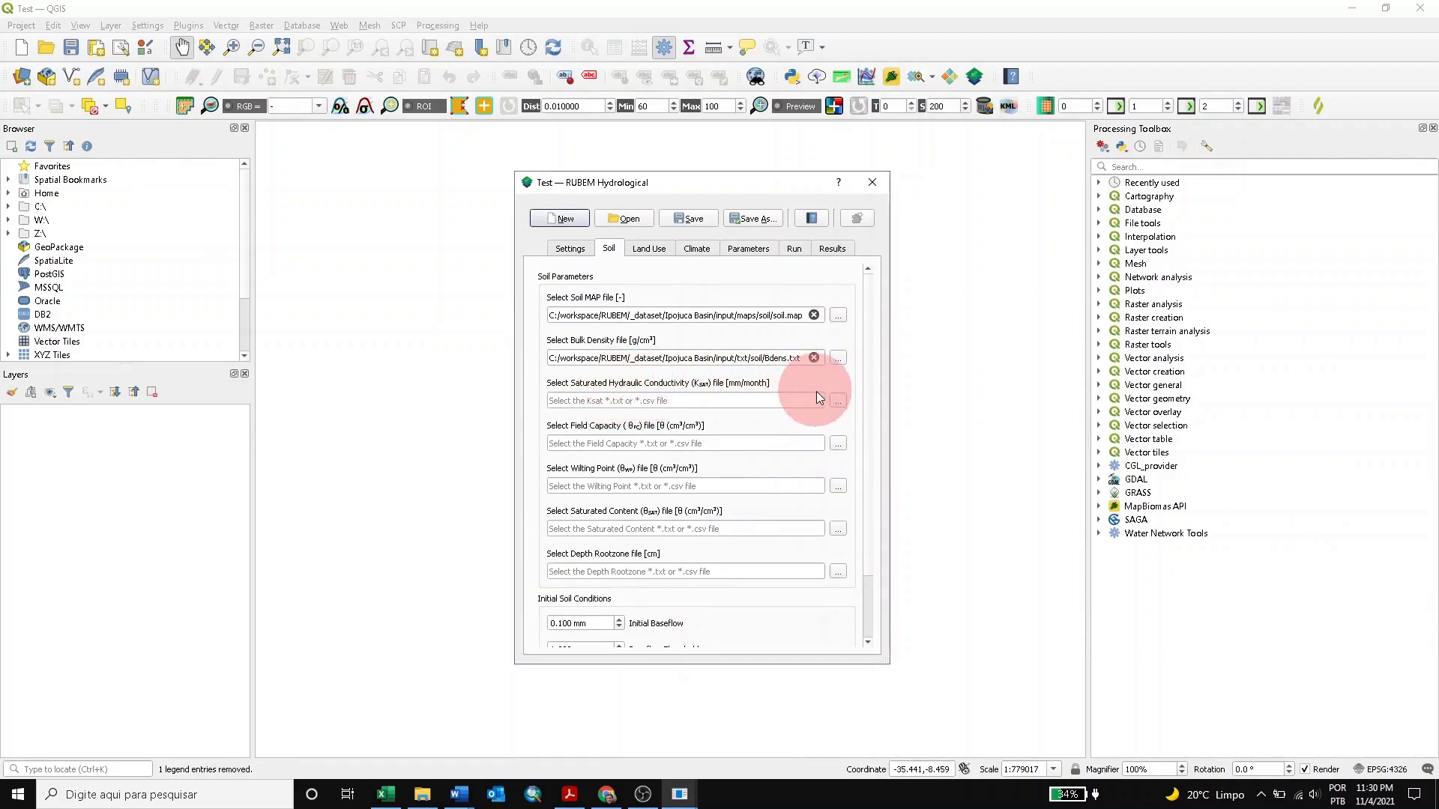
- Set the Saturated Hydraulic Conductivity file to Ksat.txt from the input/txt/soil folder
click(839, 403)
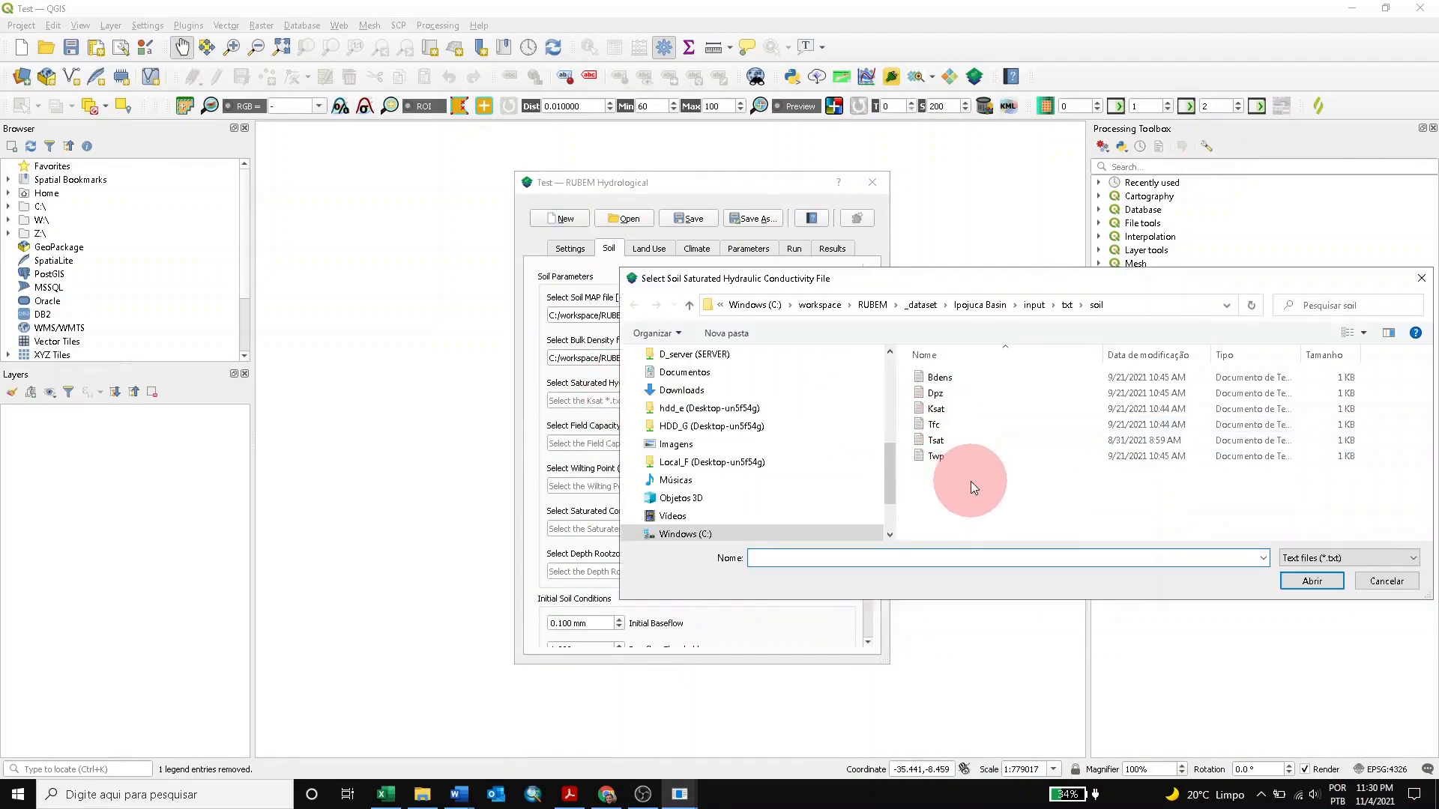
drag(932, 289, 1077, 299)
click(1091, 420)
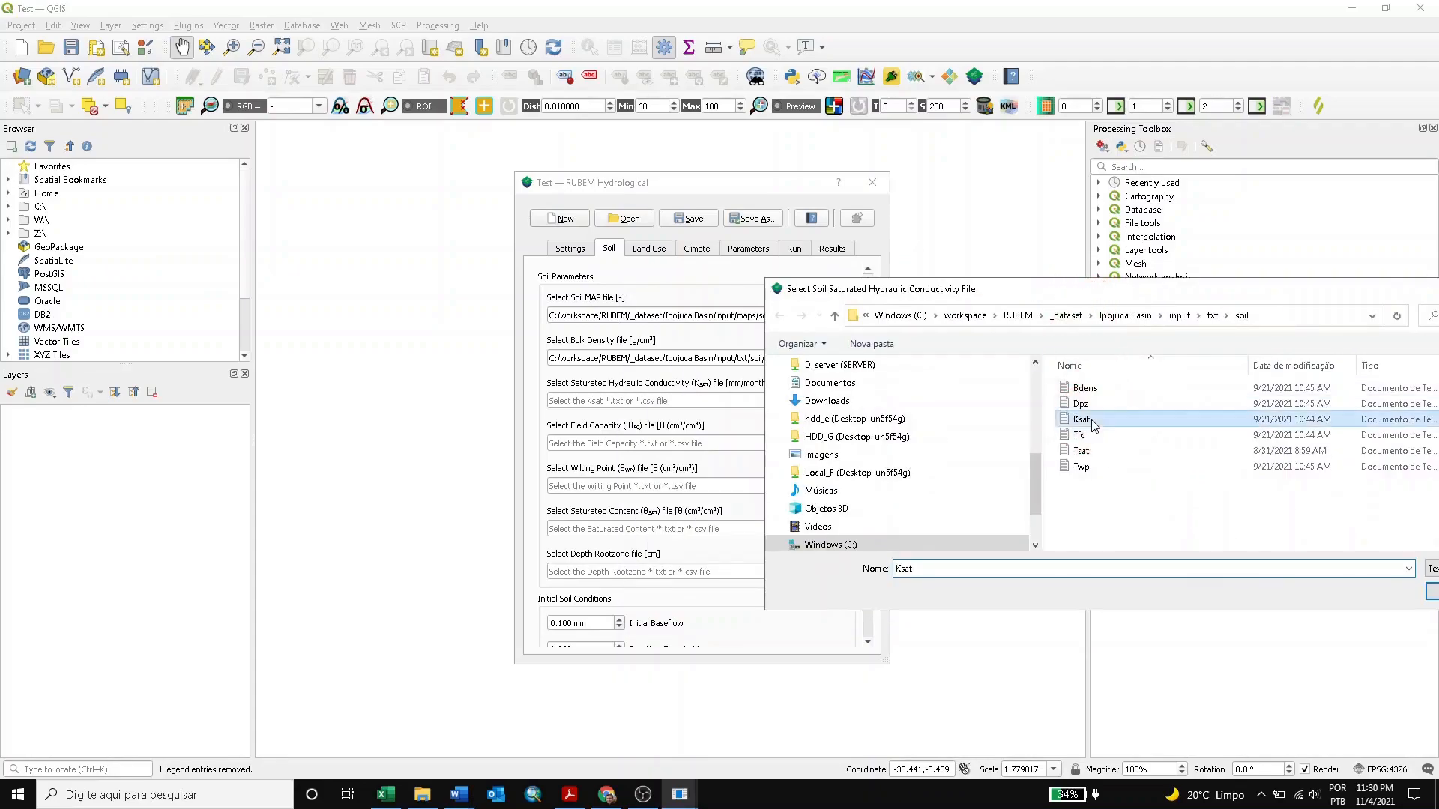
click(1428, 591)
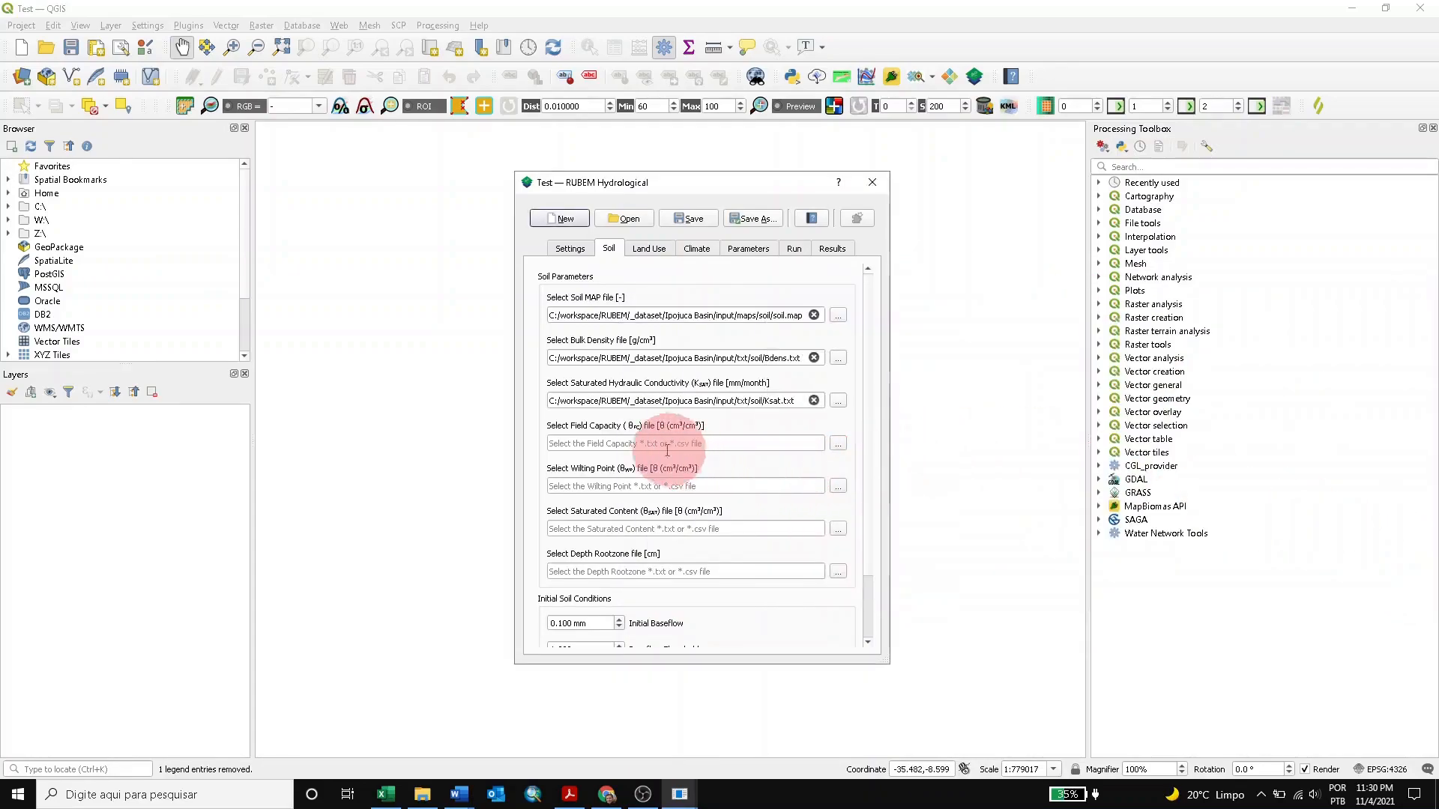
- Set the Field Capacity file to Tfc.txt and the Wilting Point file to Twp.txt, both from the input/txt/soil folder
click(837, 444)
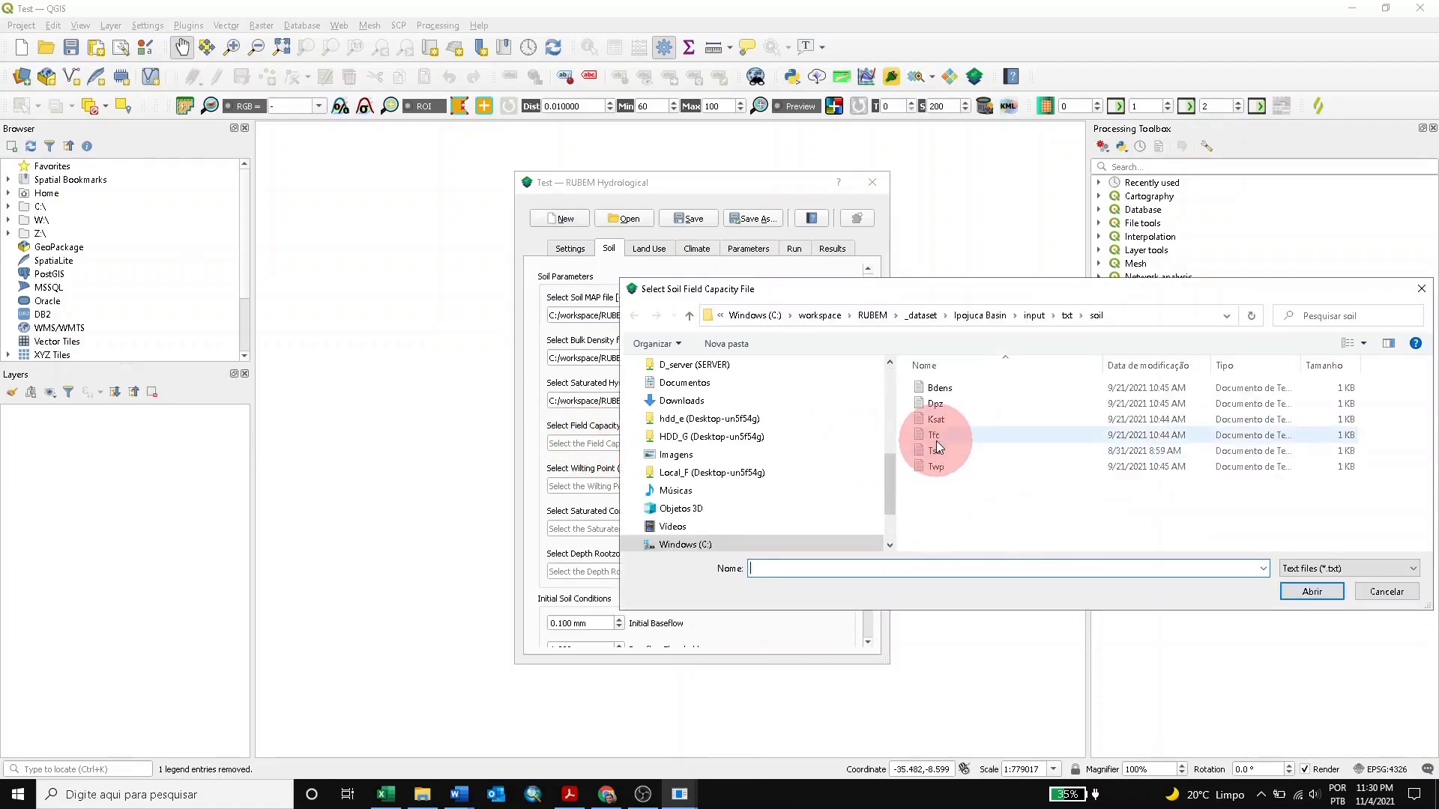
click(935, 438)
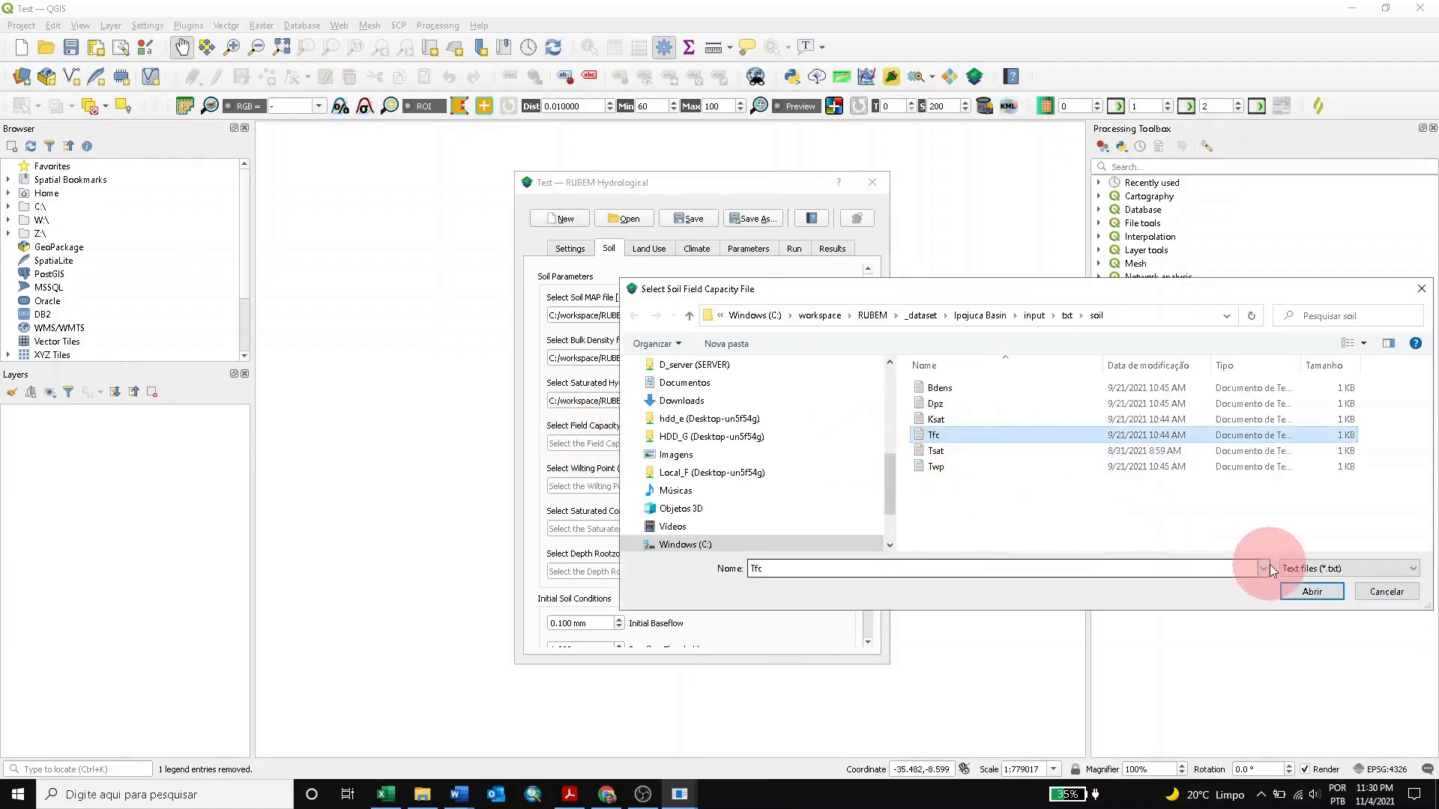
click(1319, 593)
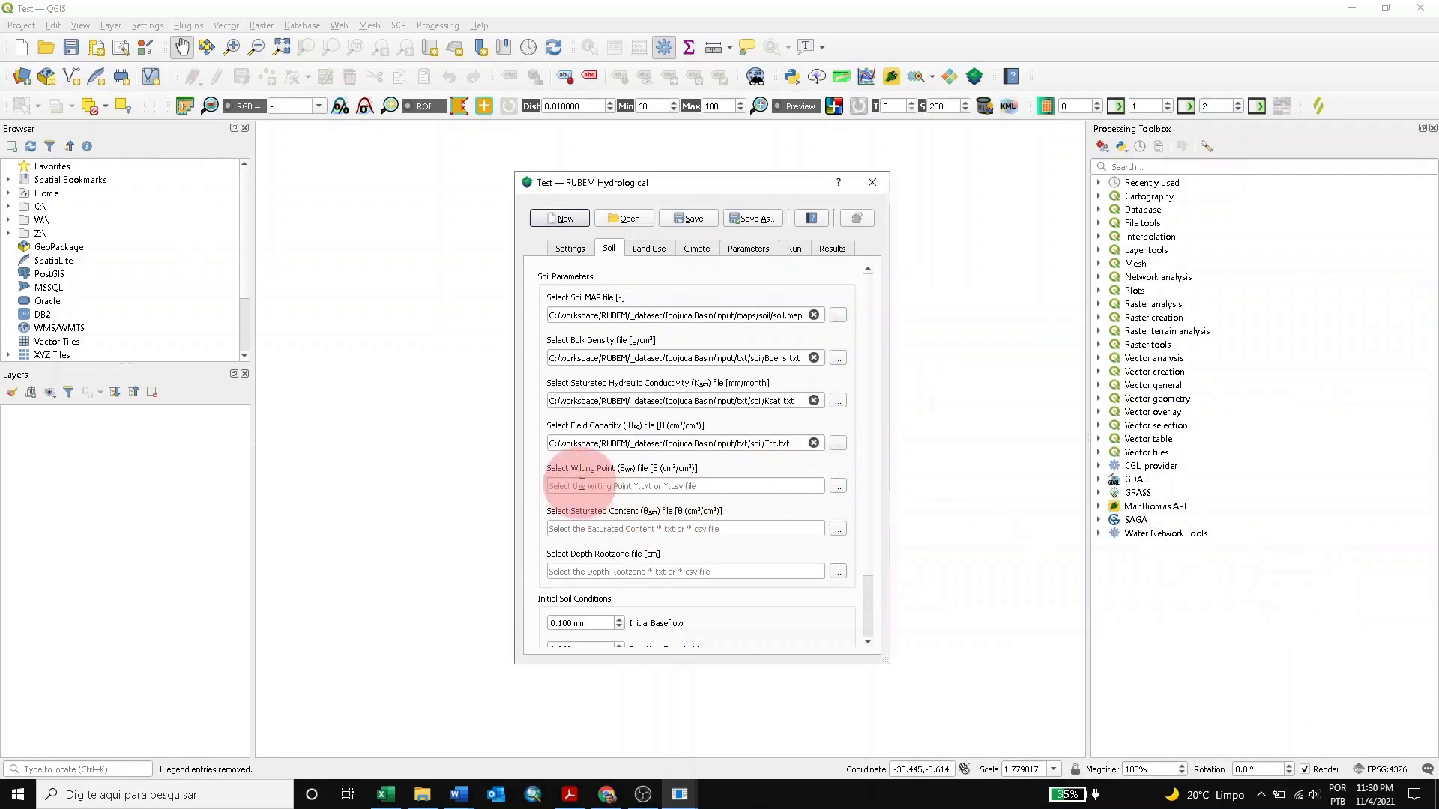
click(837, 487)
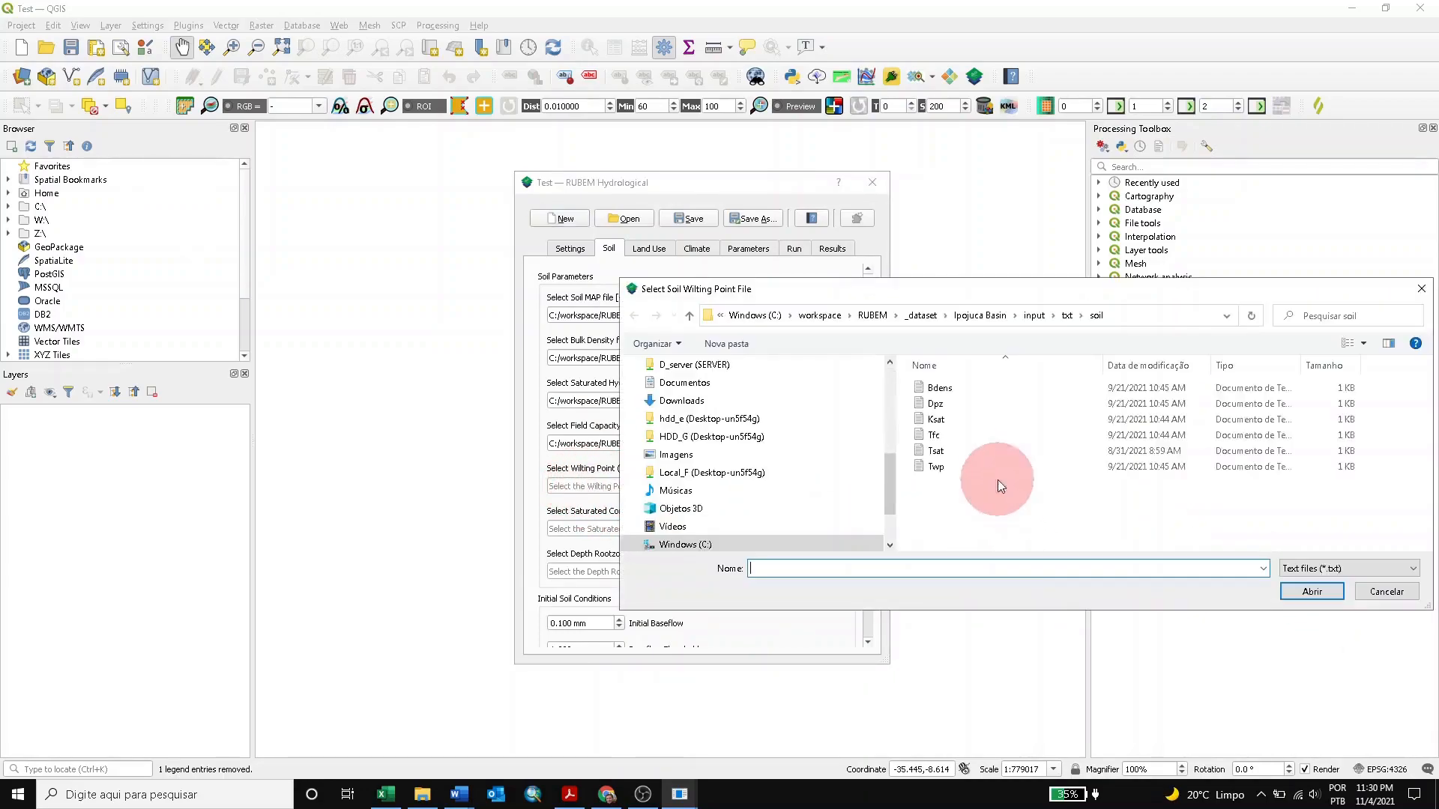
click(942, 470)
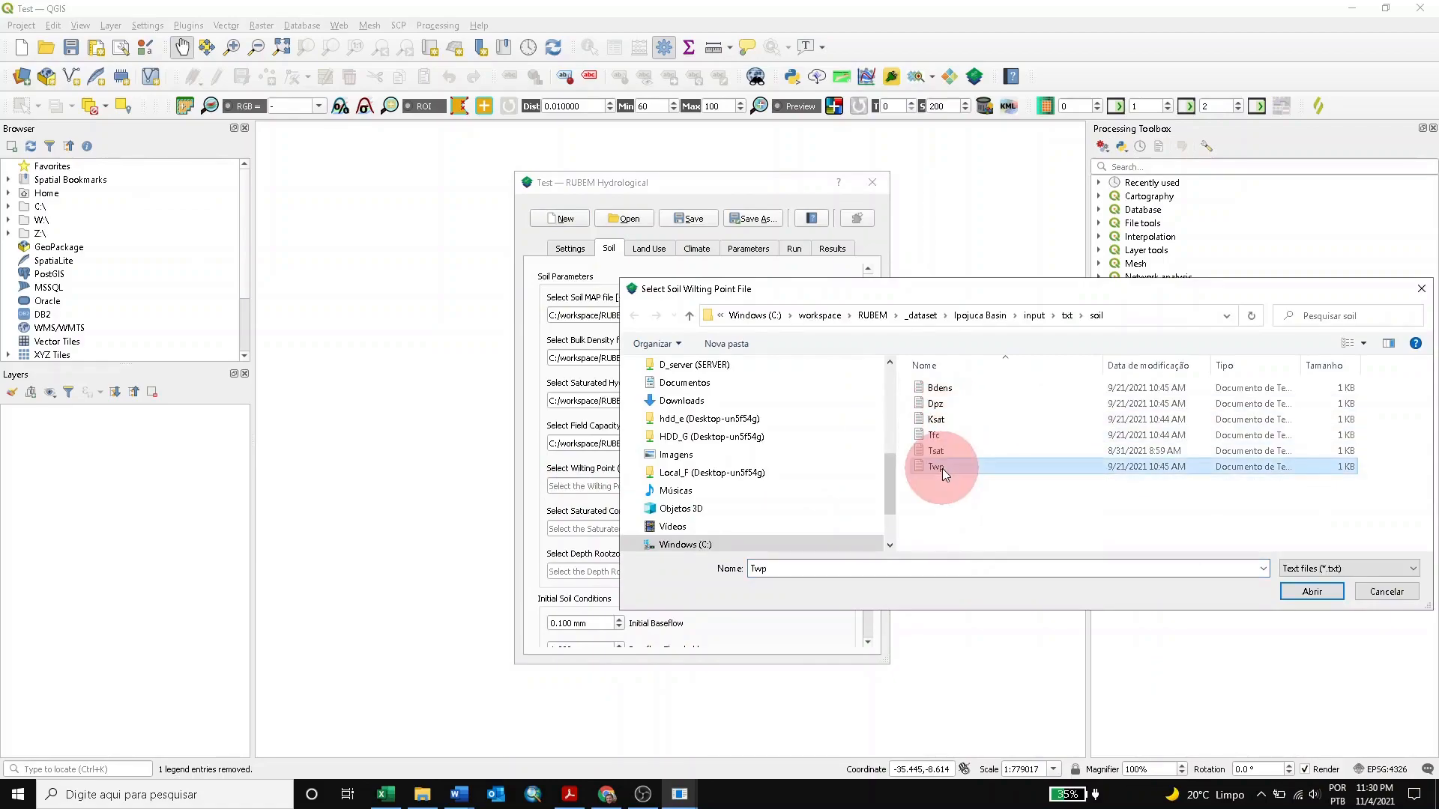
click(1334, 588)
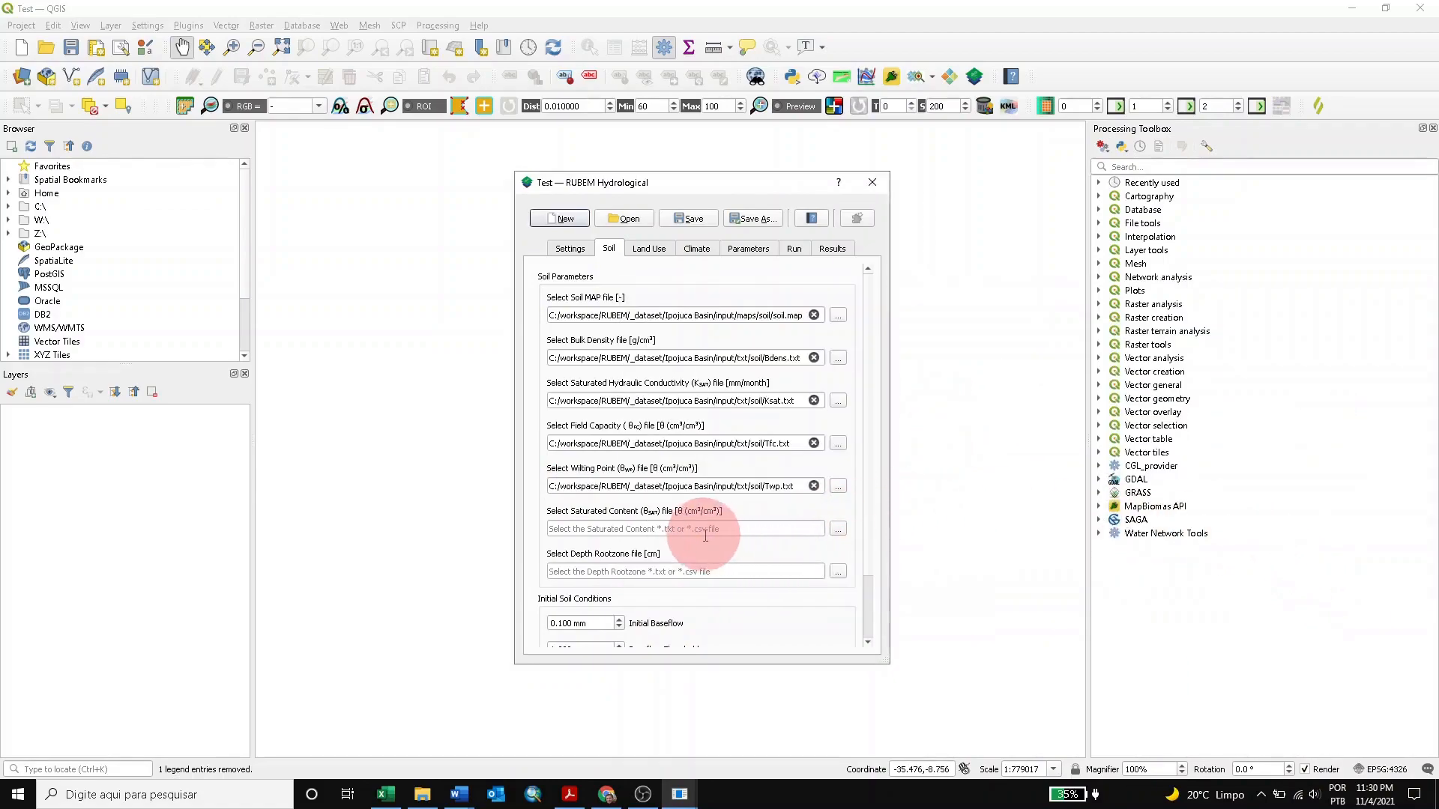
- Set the soil Saturated Content file to Tsat.txt from the input/txt/soil folder
click(838, 529)
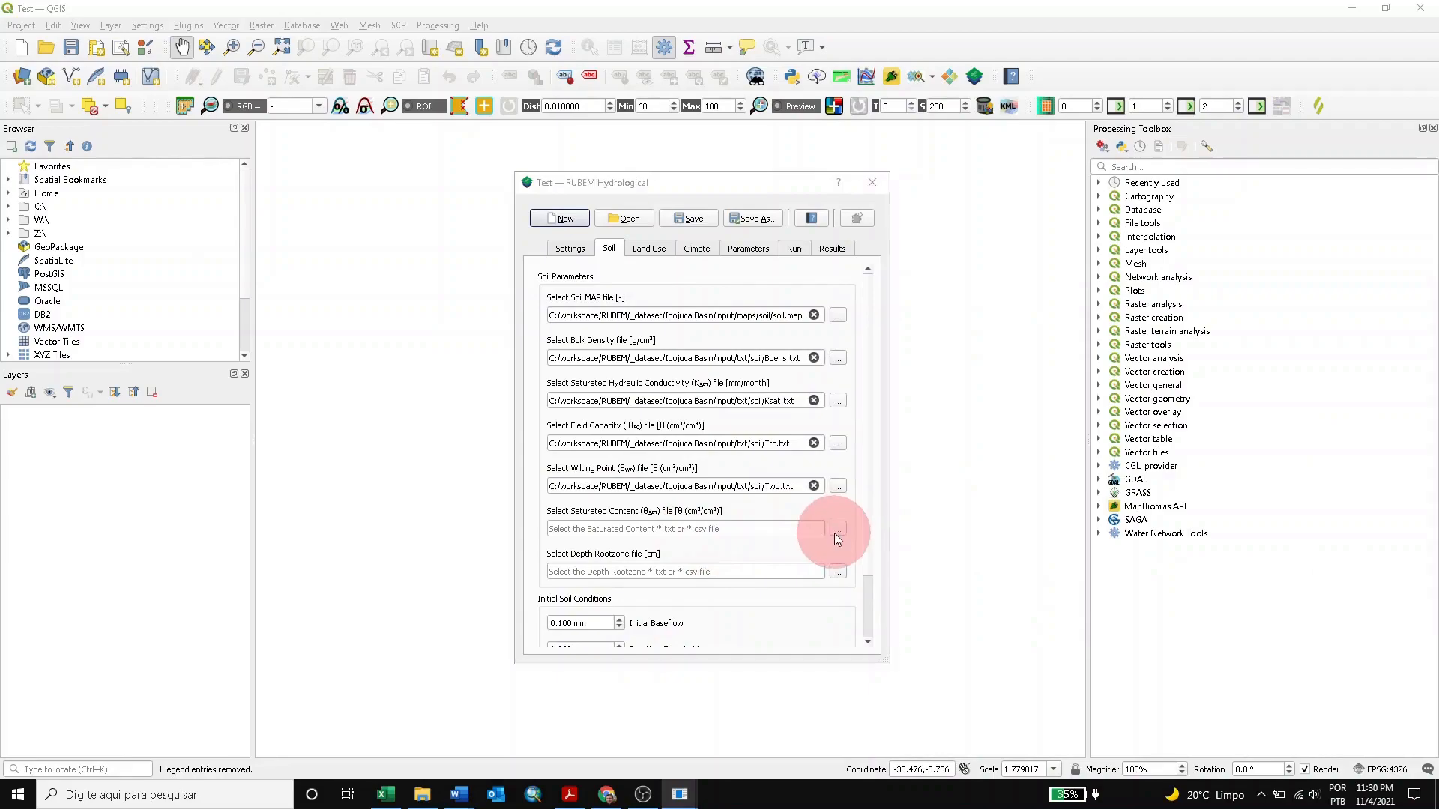
click(938, 451)
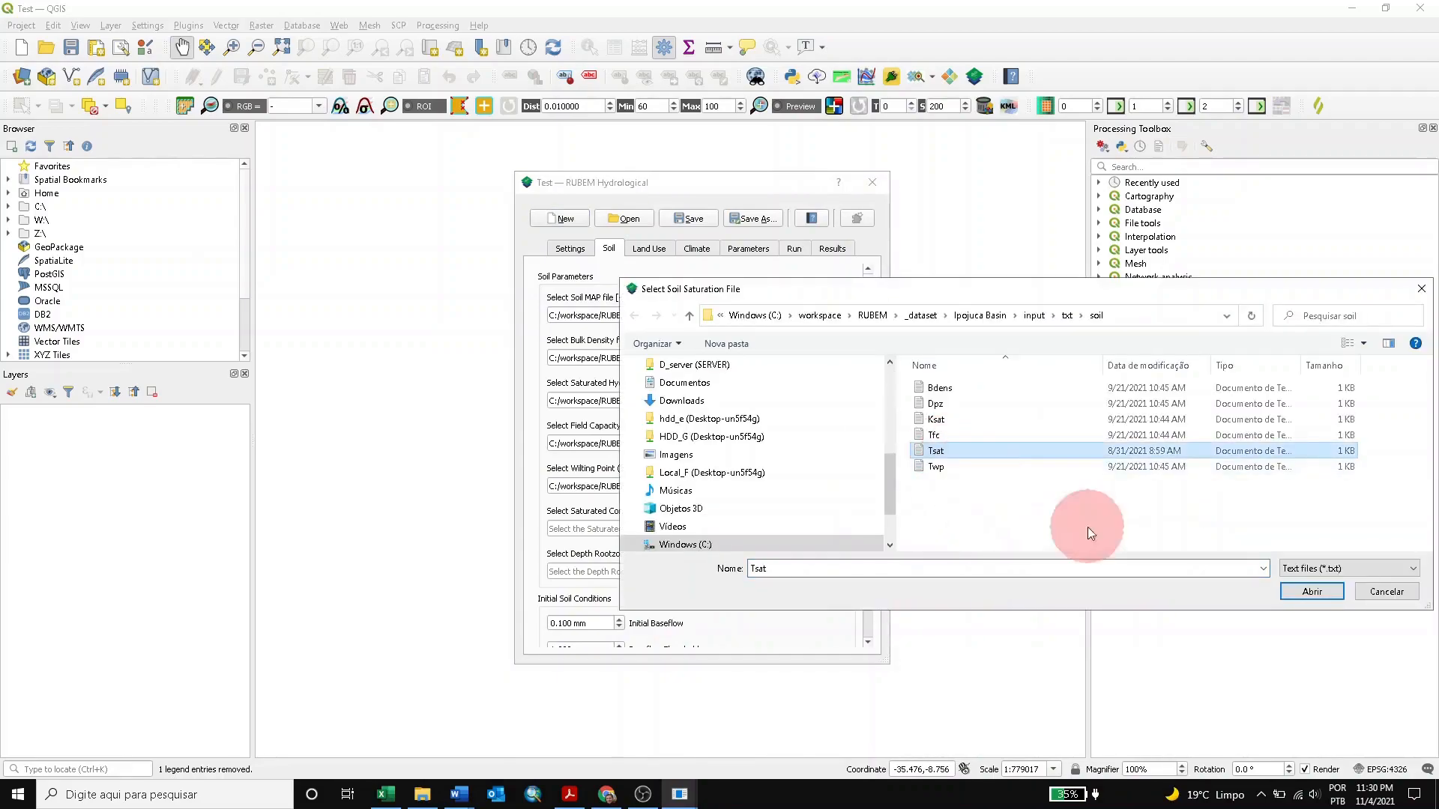
click(1311, 592)
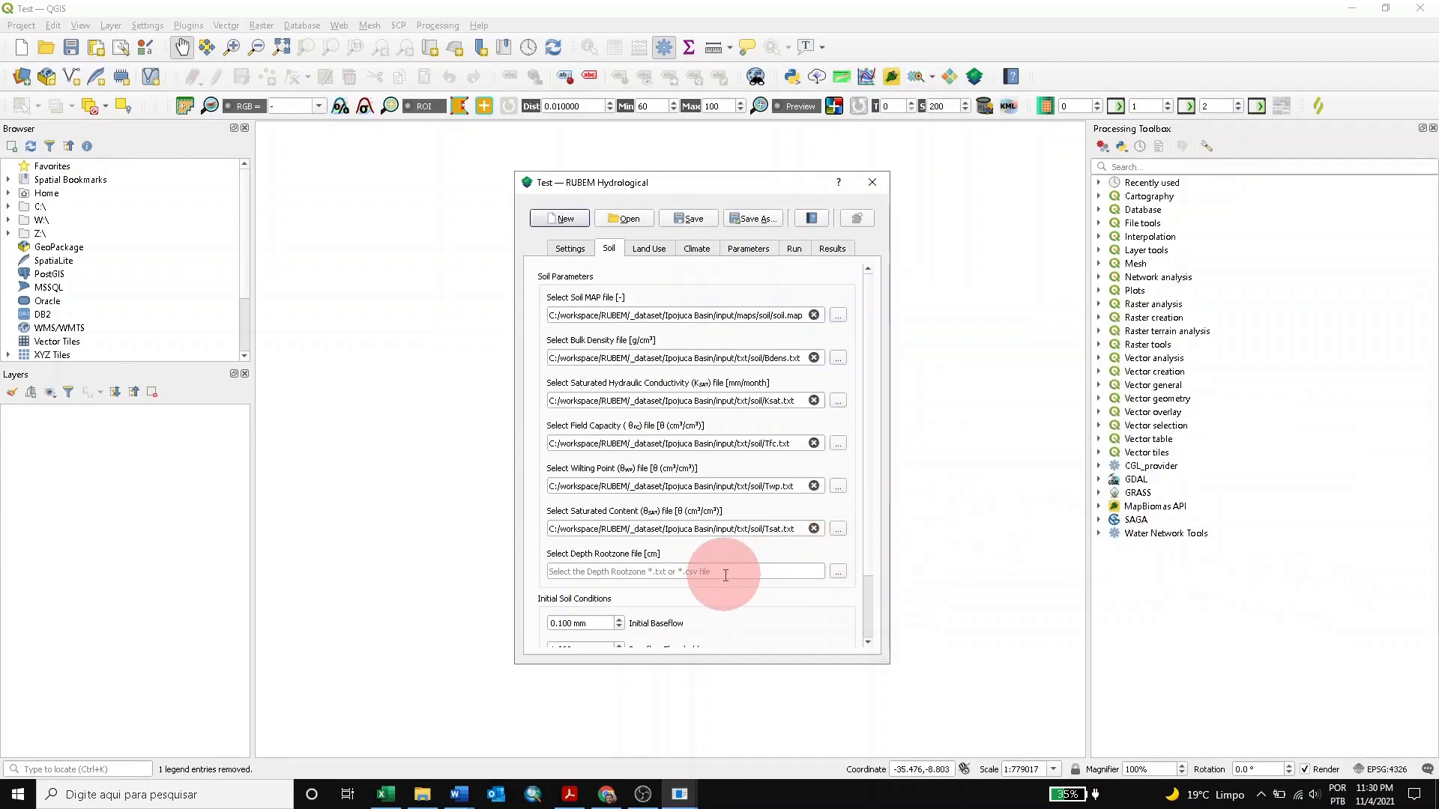
- Set the Depth Rootzone file to Dpz.txt from the input/txt/soil folder and save the project
click(838, 571)
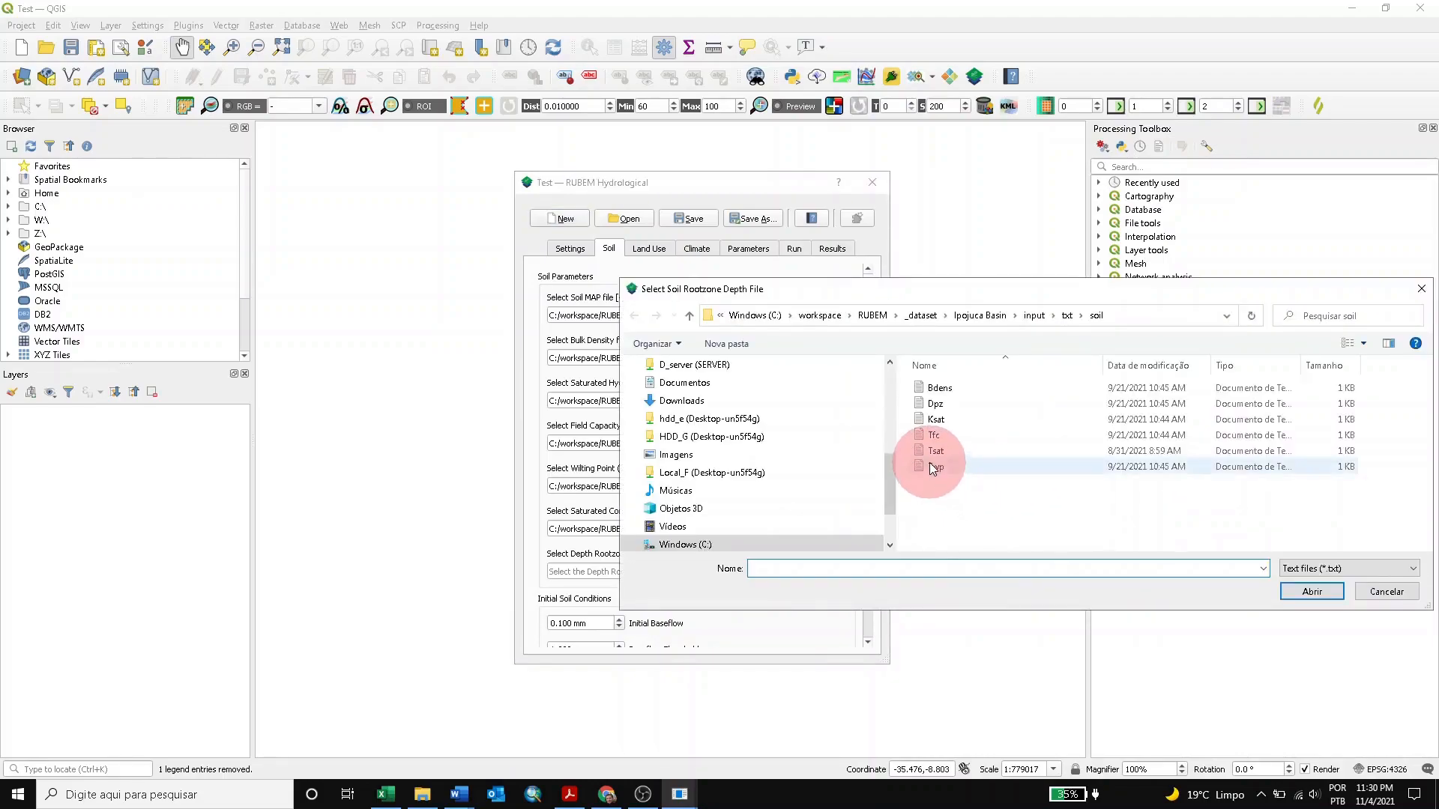
click(937, 404)
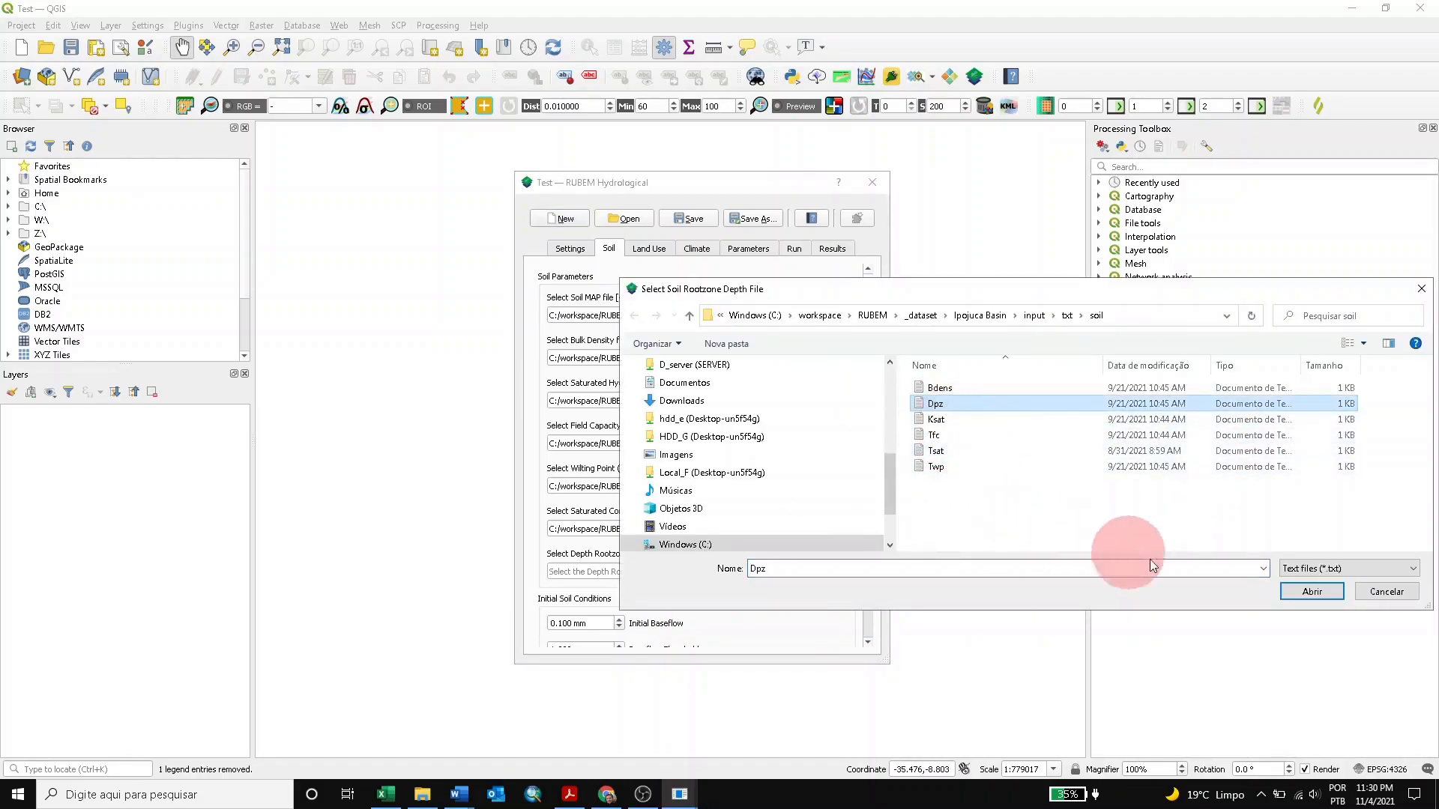
click(1312, 591)
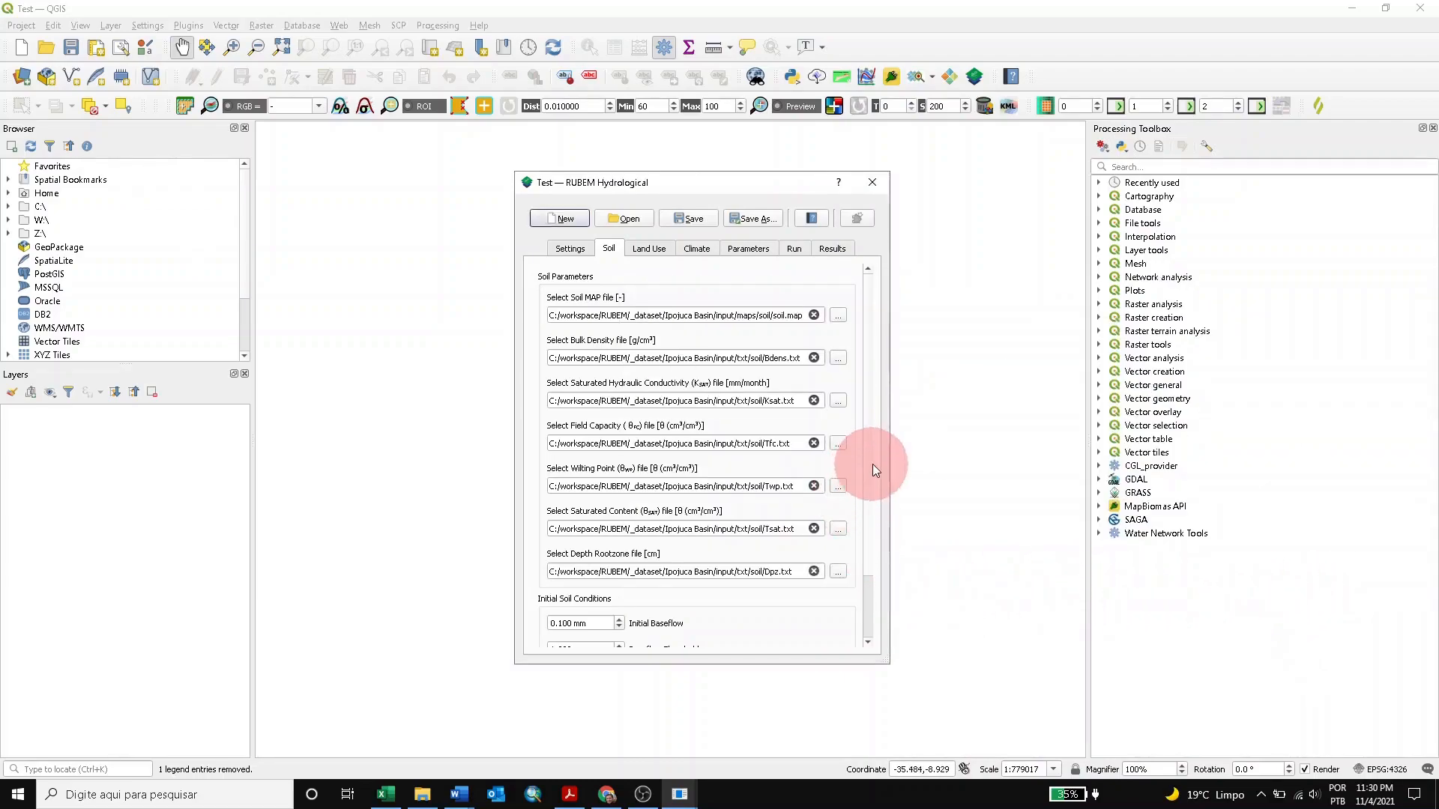
scroll(871, 461, down, 1)
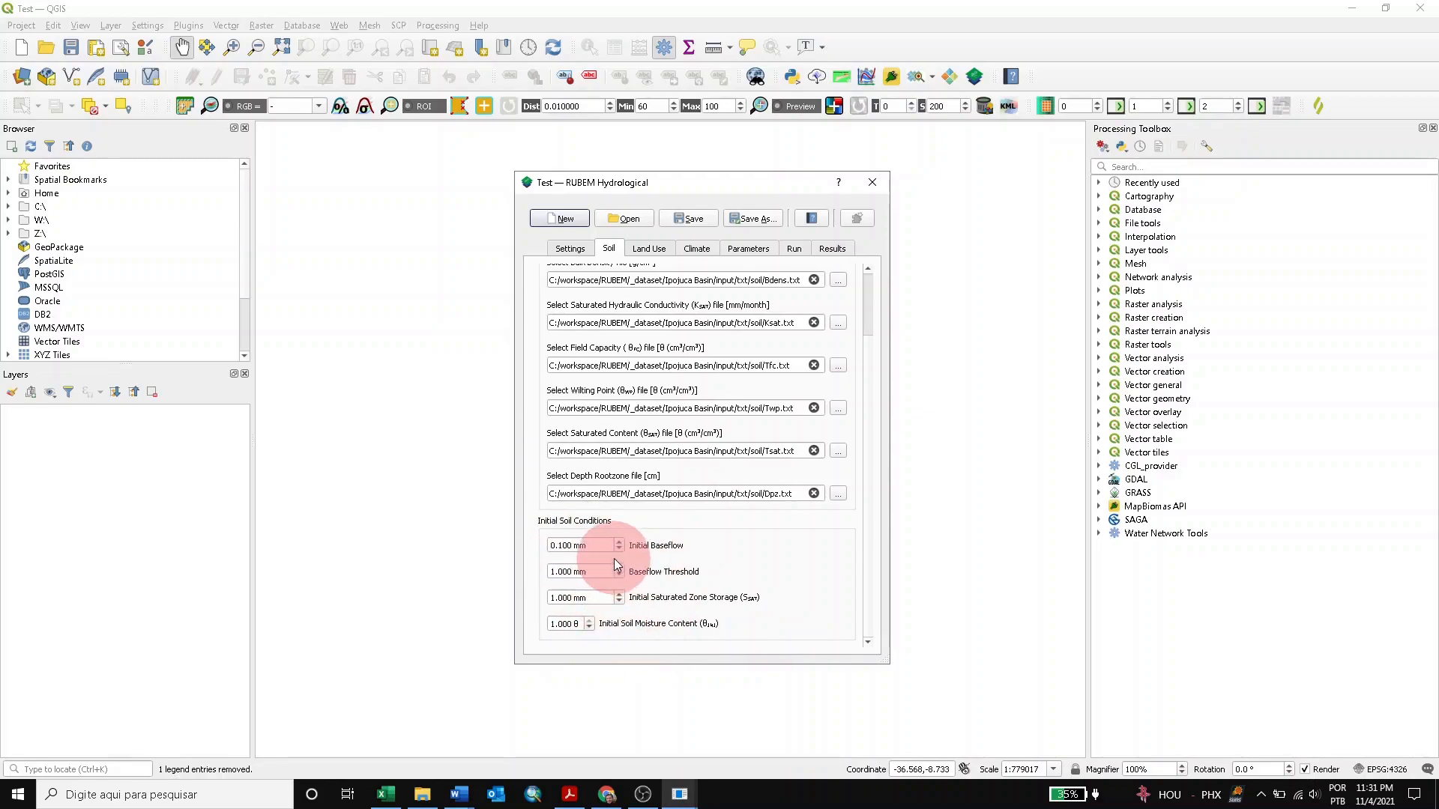
click(693, 221)
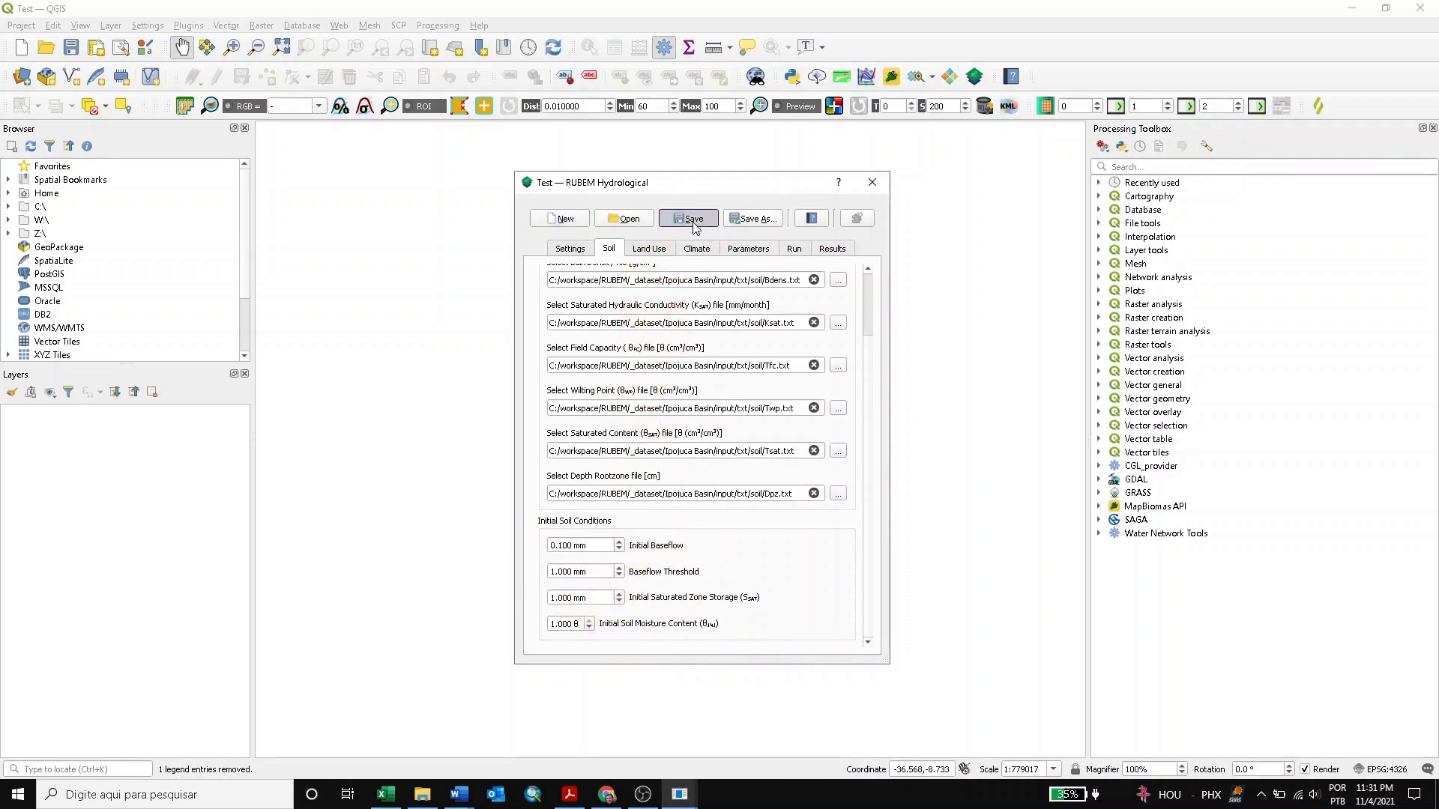
- Set the Land Use MAP series to cov00000.001 from the input/maps/landuse folder
click(649, 253)
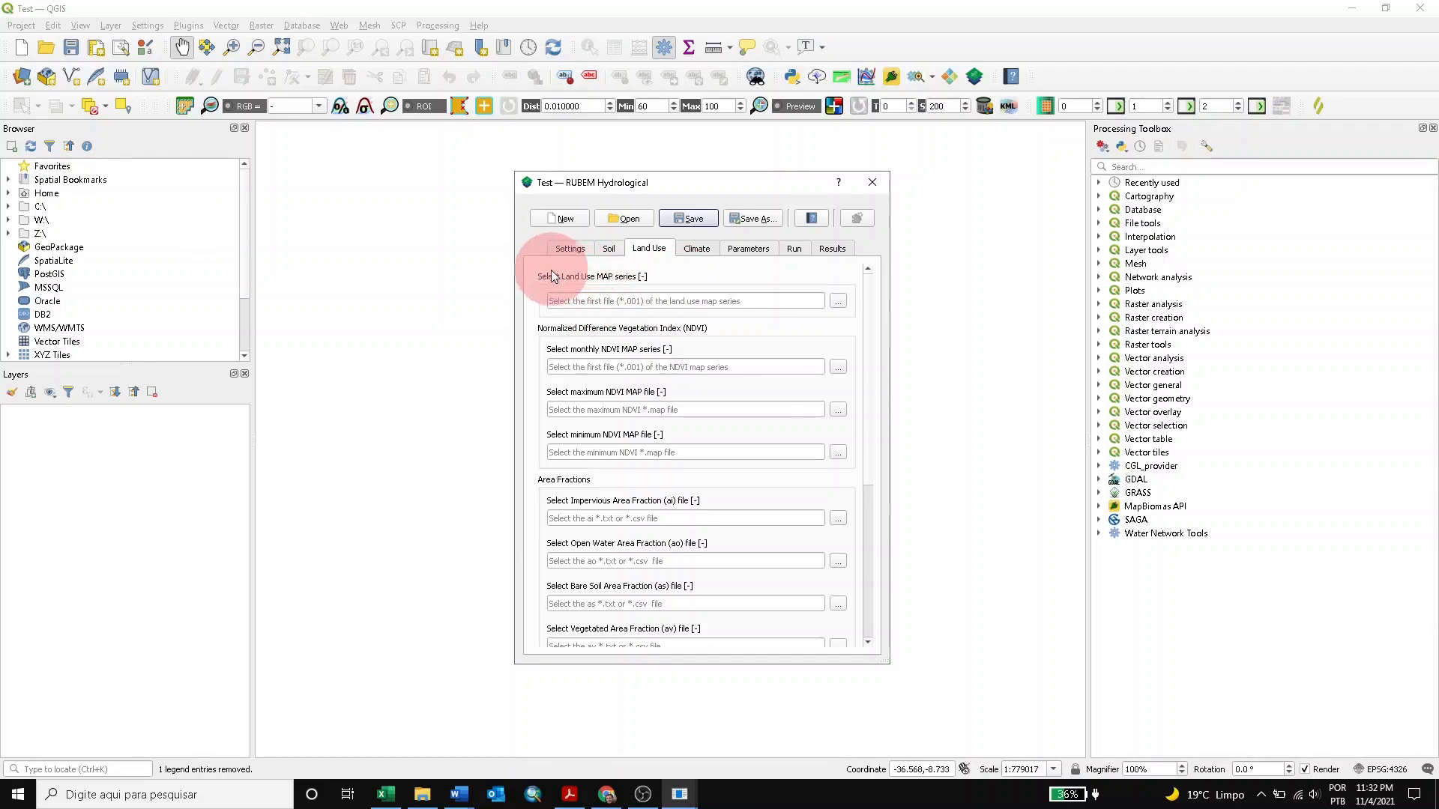
click(839, 302)
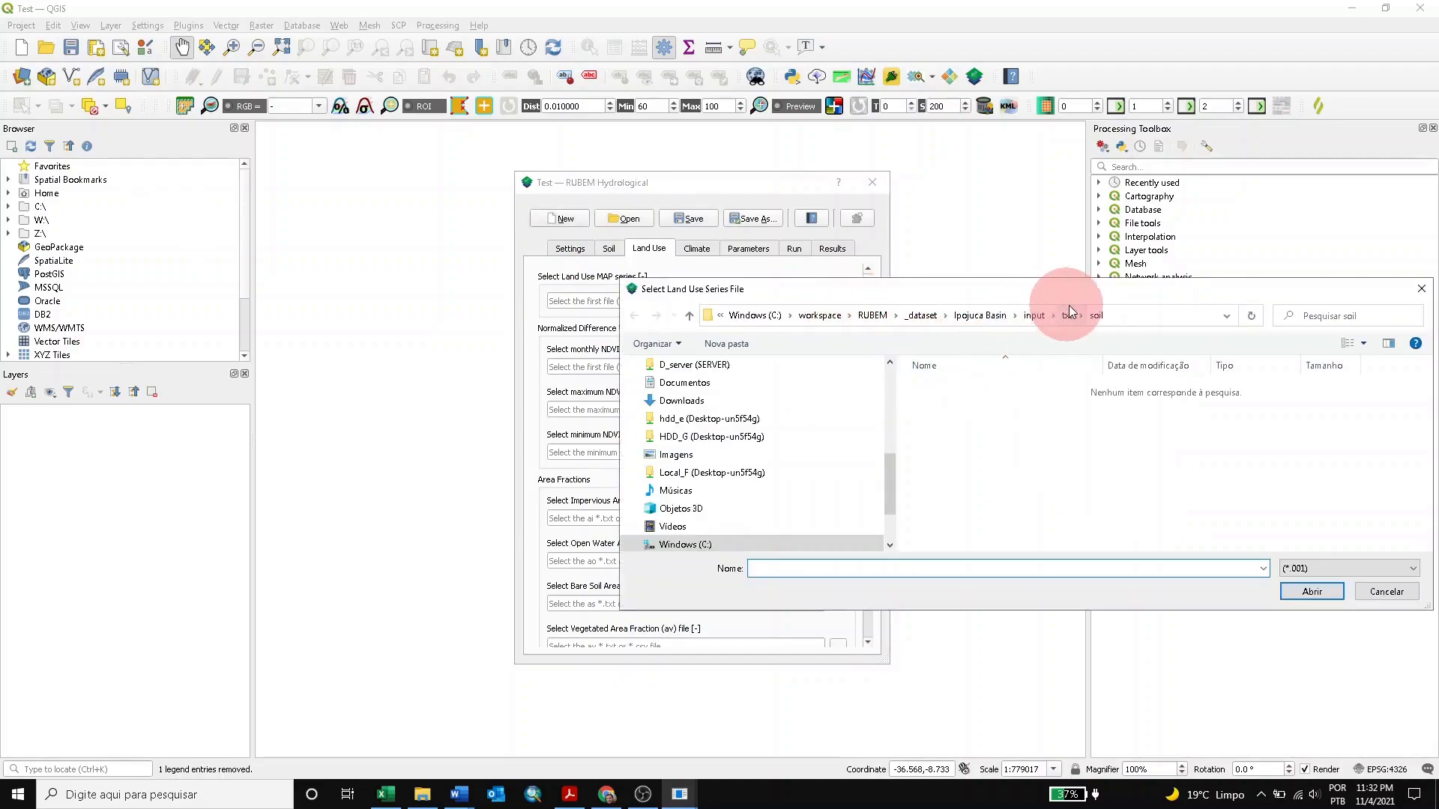
click(1036, 317)
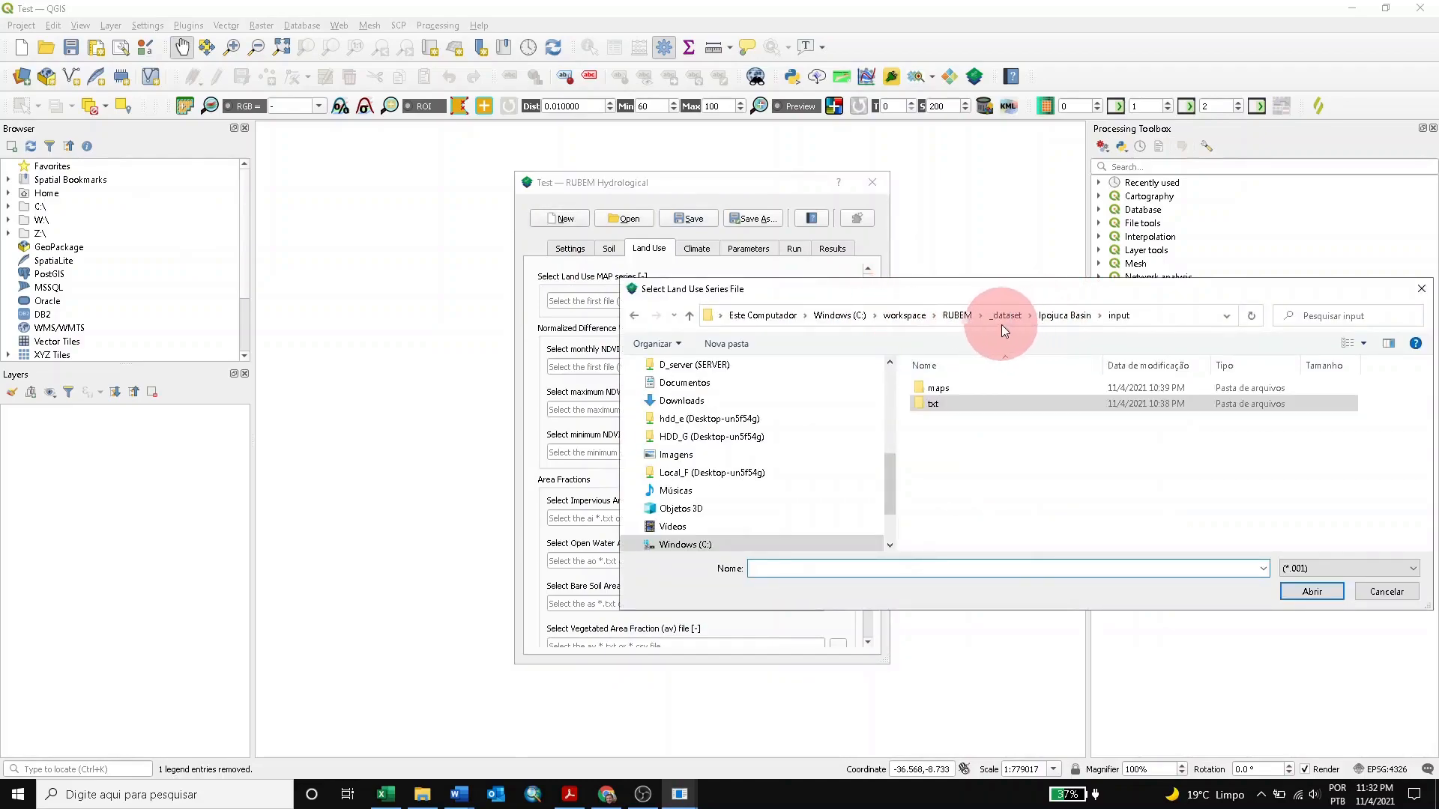
click(1073, 308)
double_click(942, 390)
click(944, 394)
double_click(943, 391)
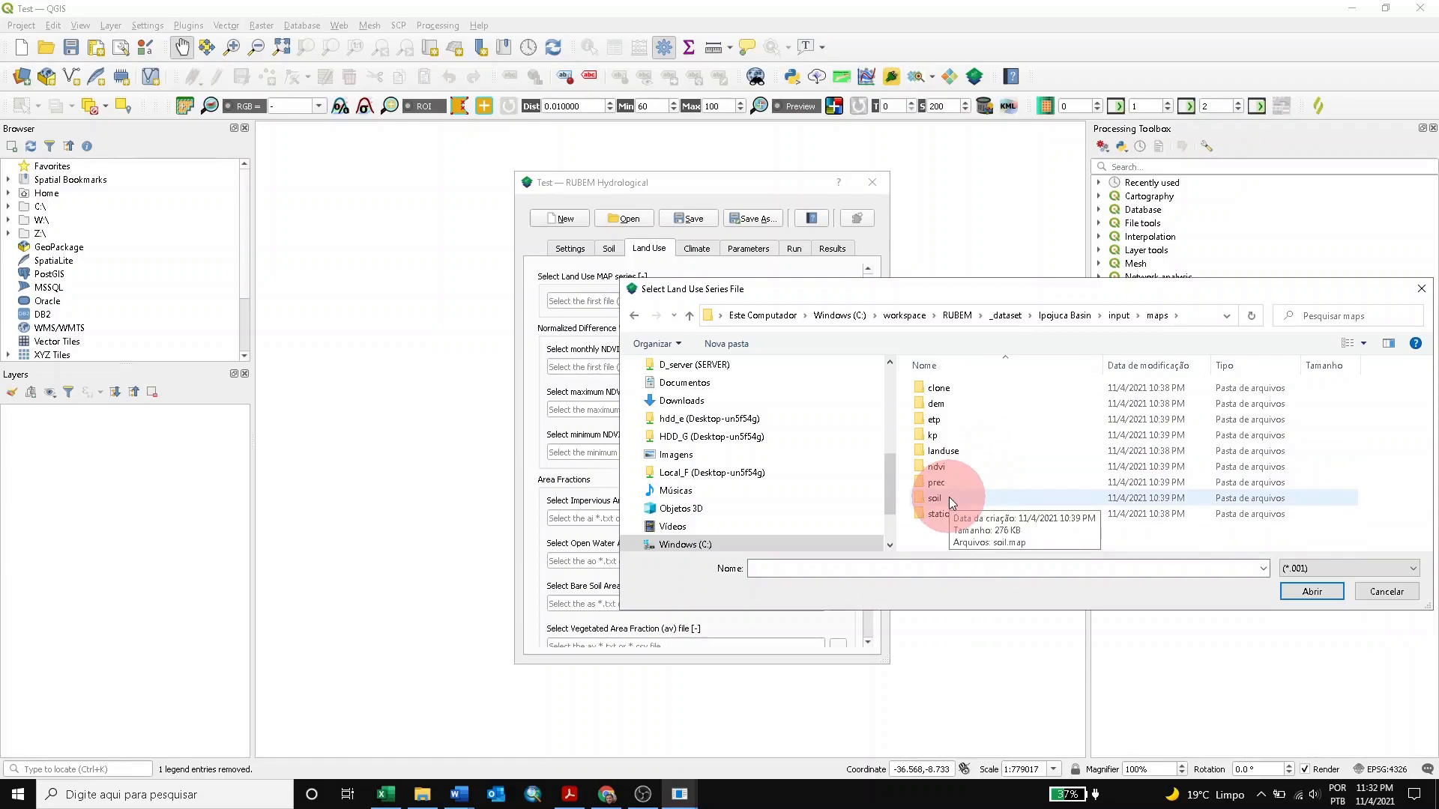
double_click(941, 452)
click(949, 390)
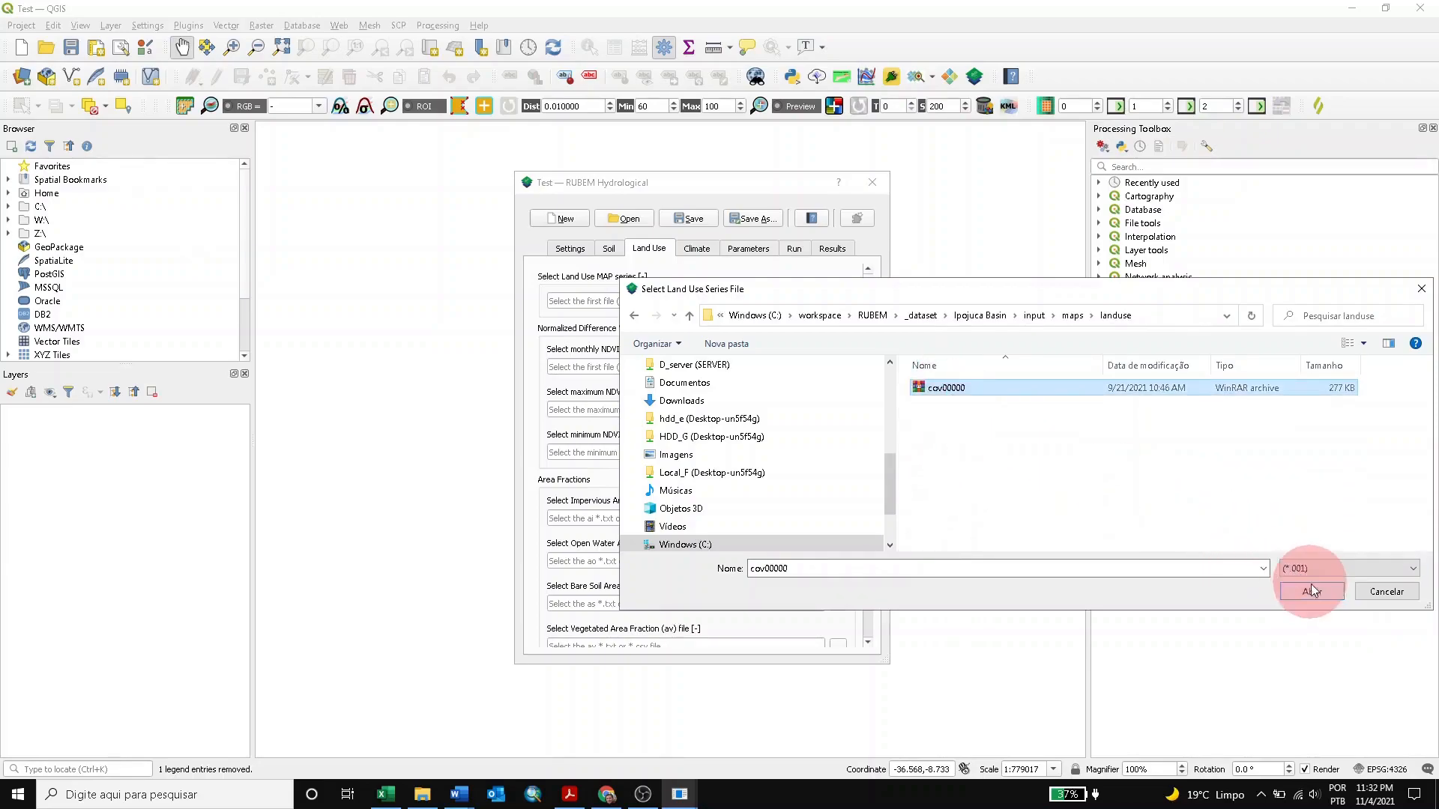
click(1310, 591)
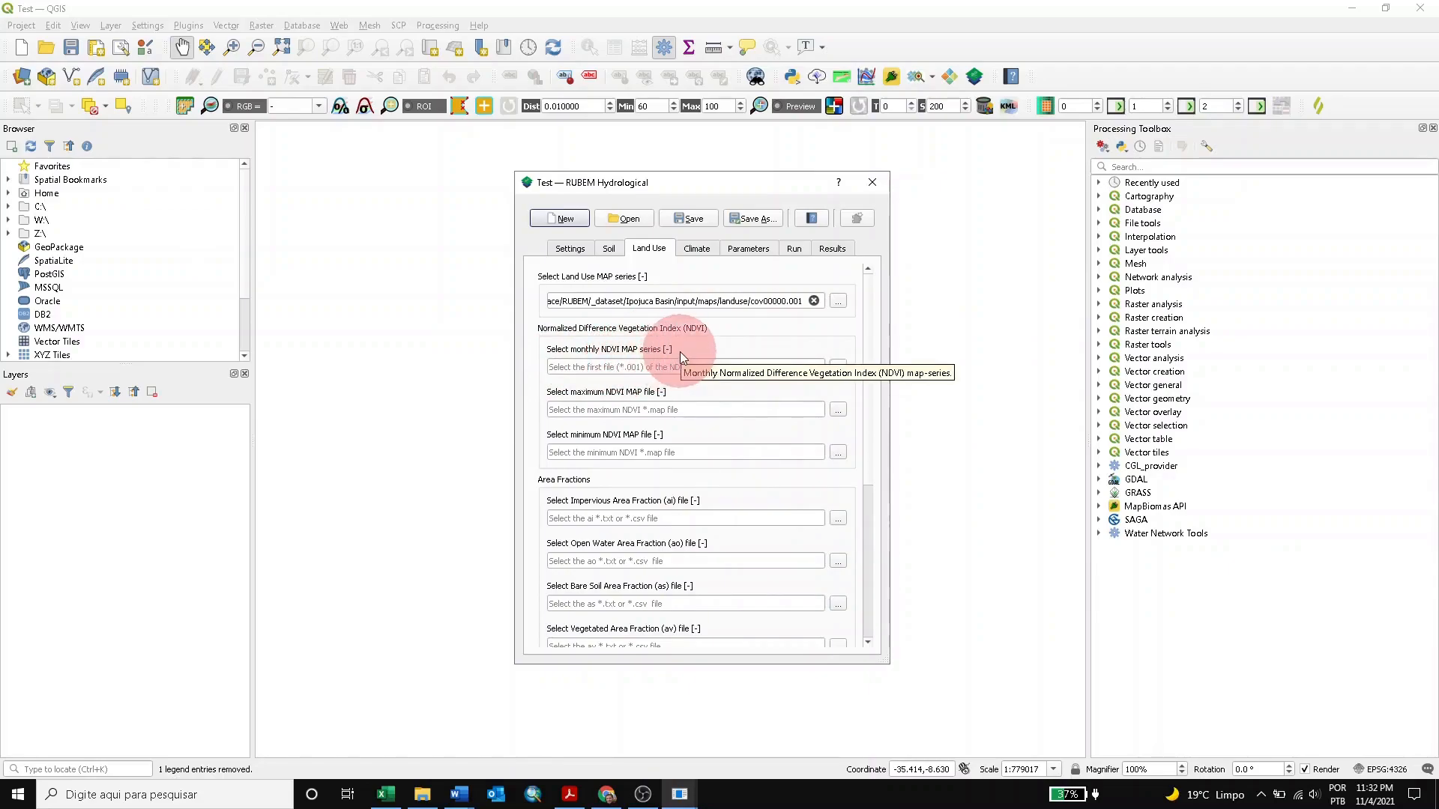
- Set the monthly NDVI MAP series to ndvi0000.001 from the input/maps/ndvi folder
click(836, 367)
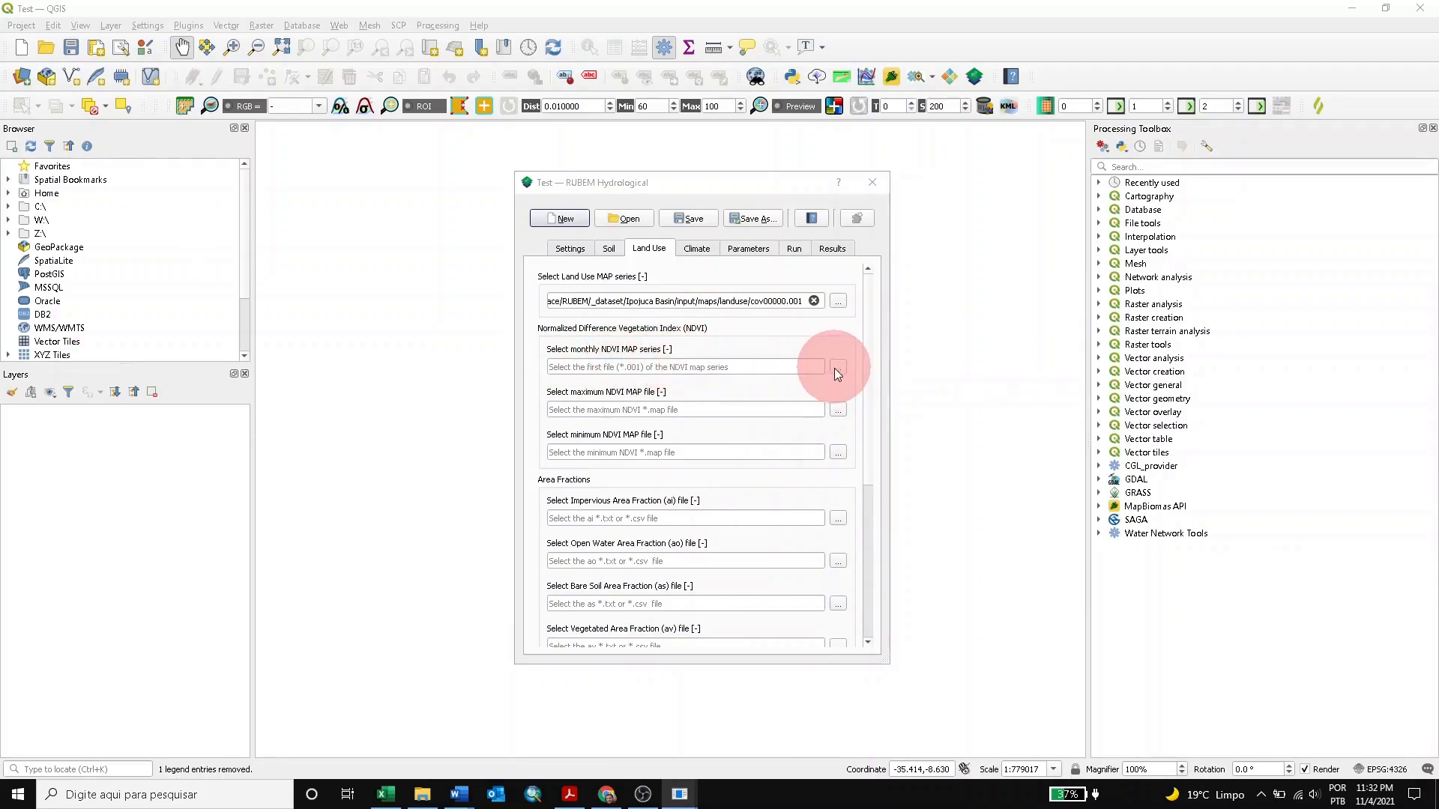
click(1078, 316)
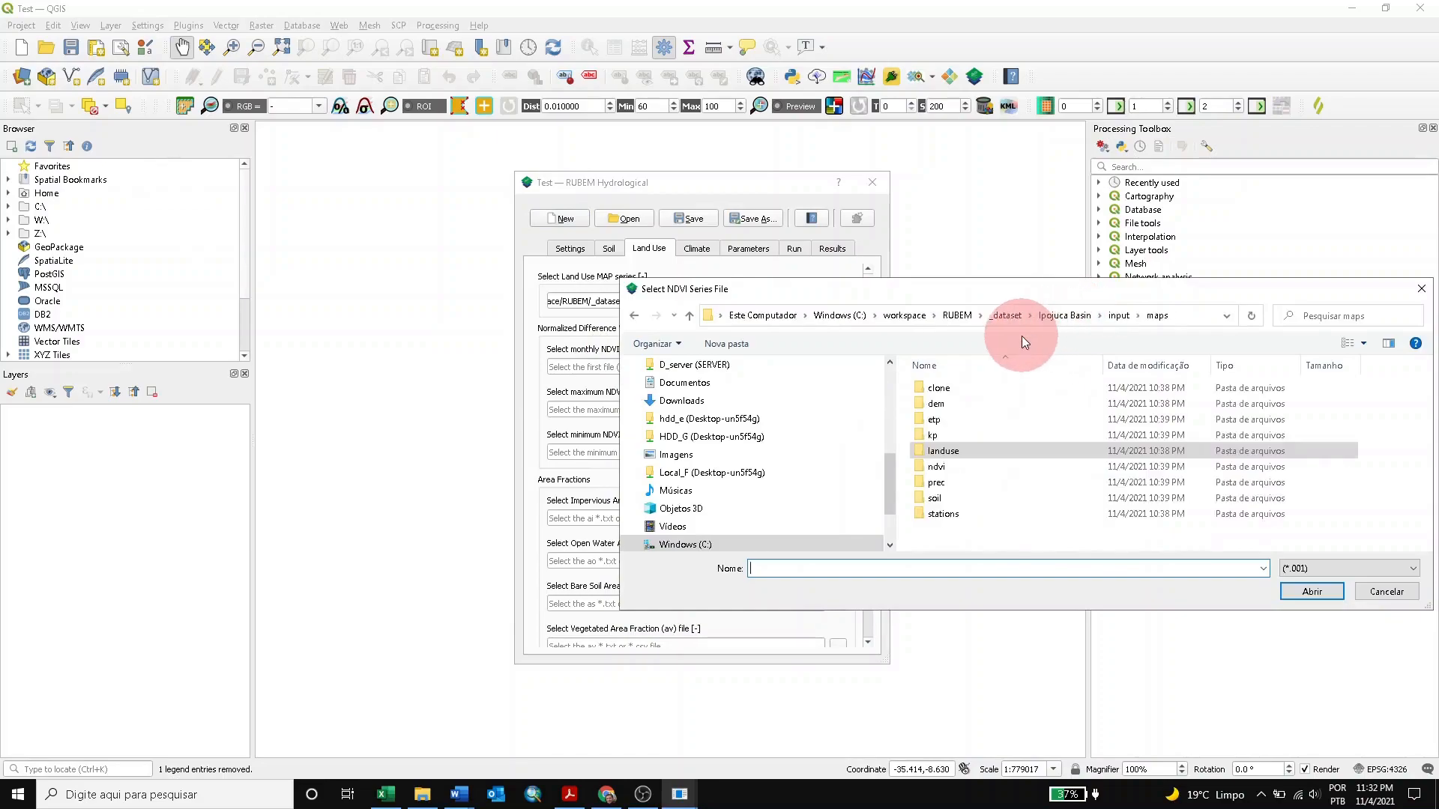
click(1109, 313)
click(942, 400)
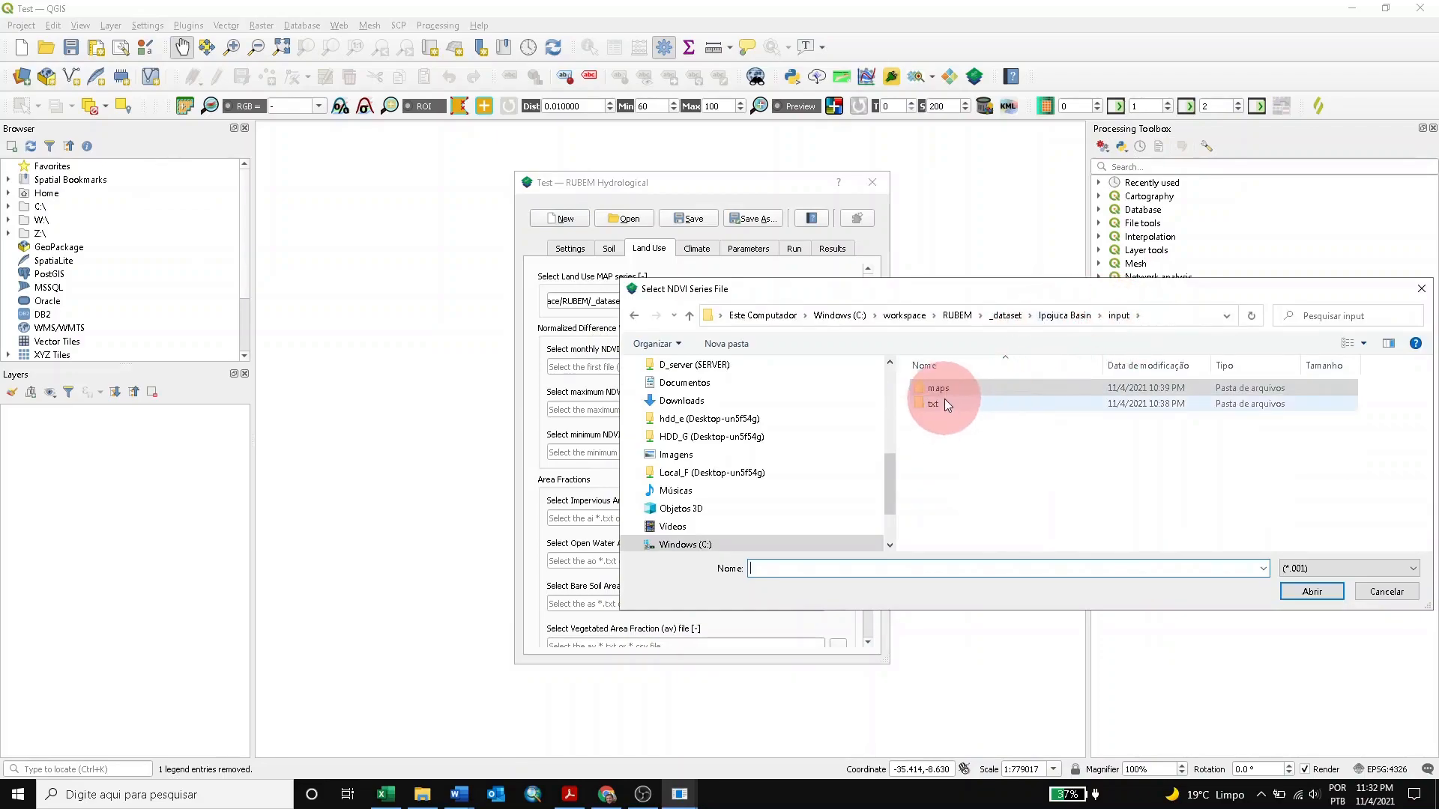
double_click(945, 394)
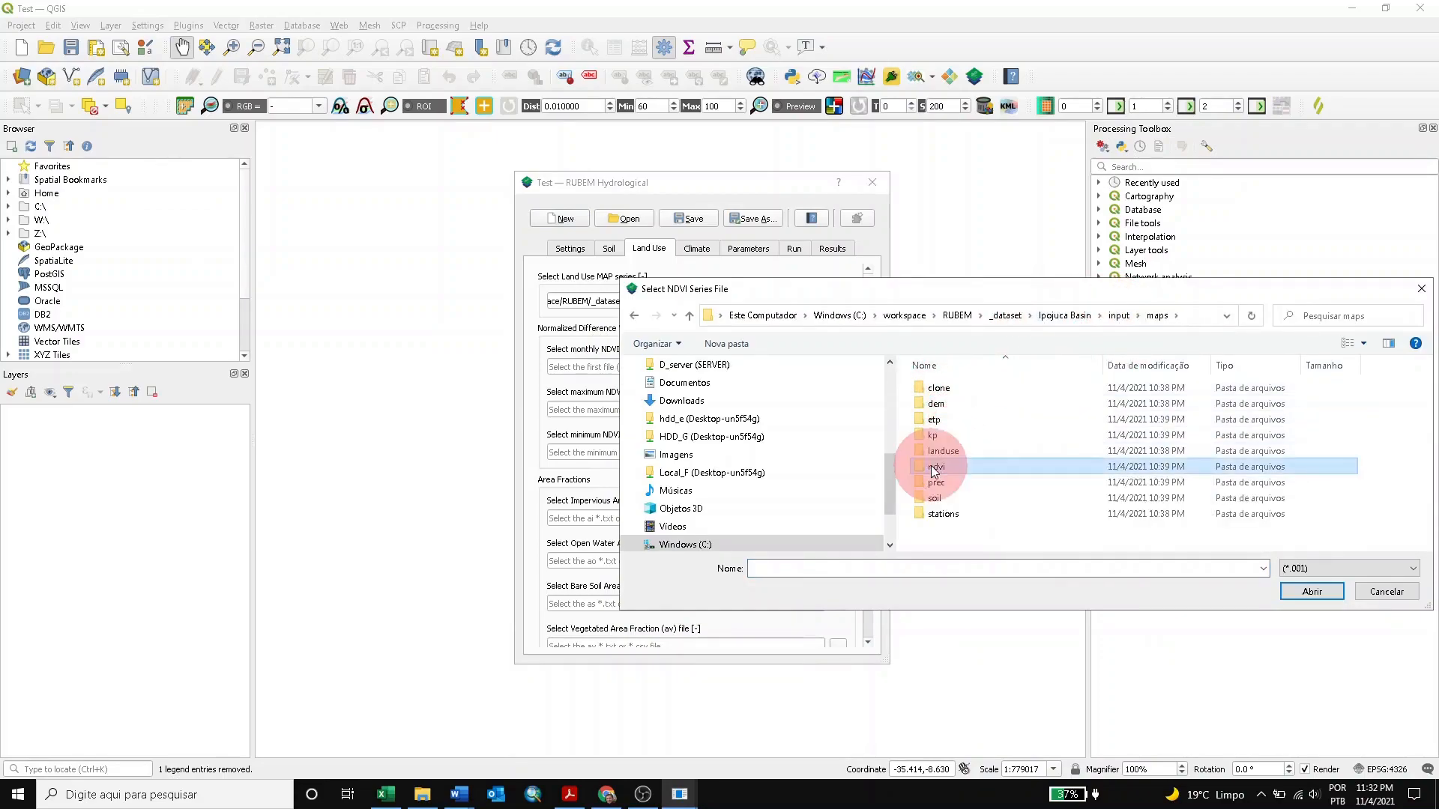
double_click(942, 419)
click(944, 387)
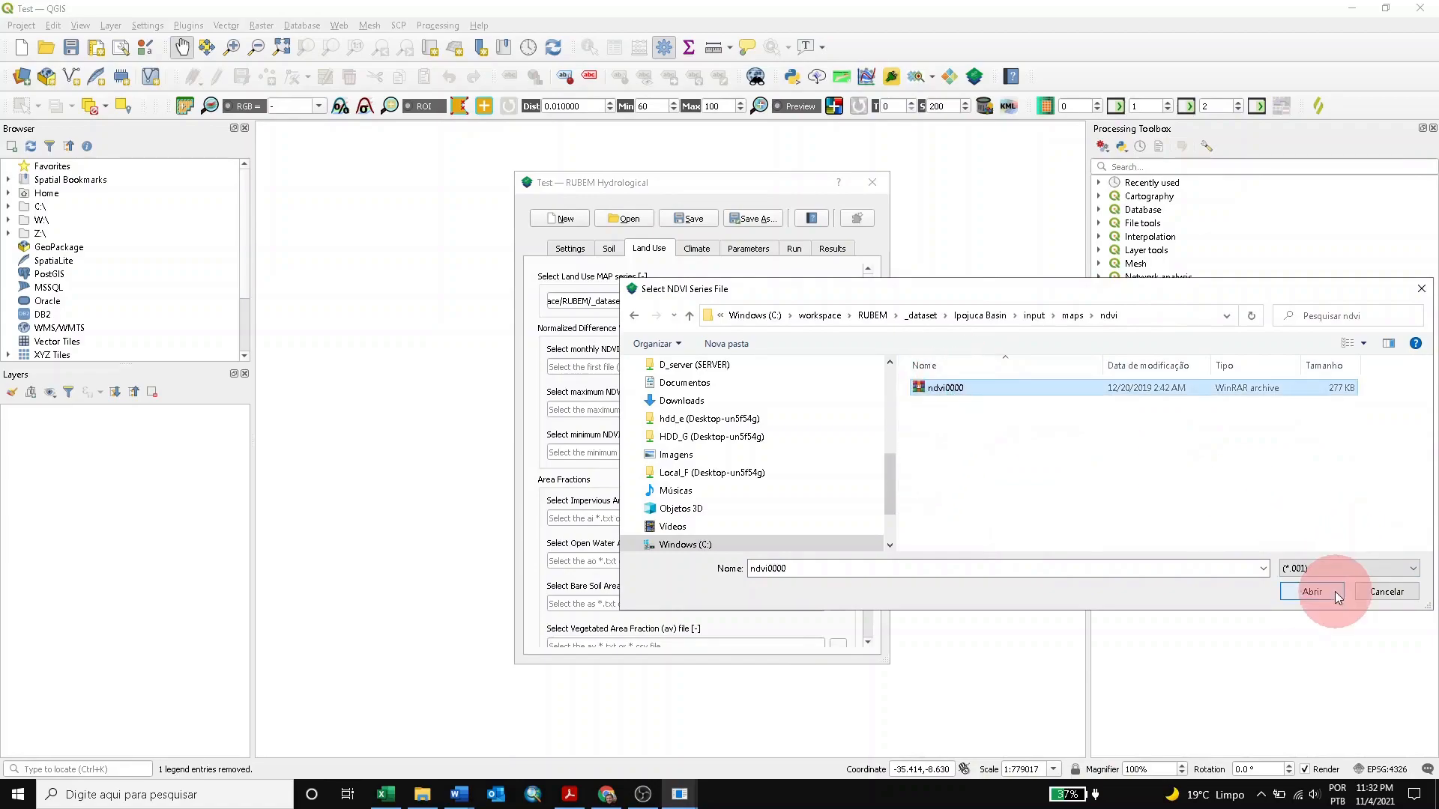
click(1311, 591)
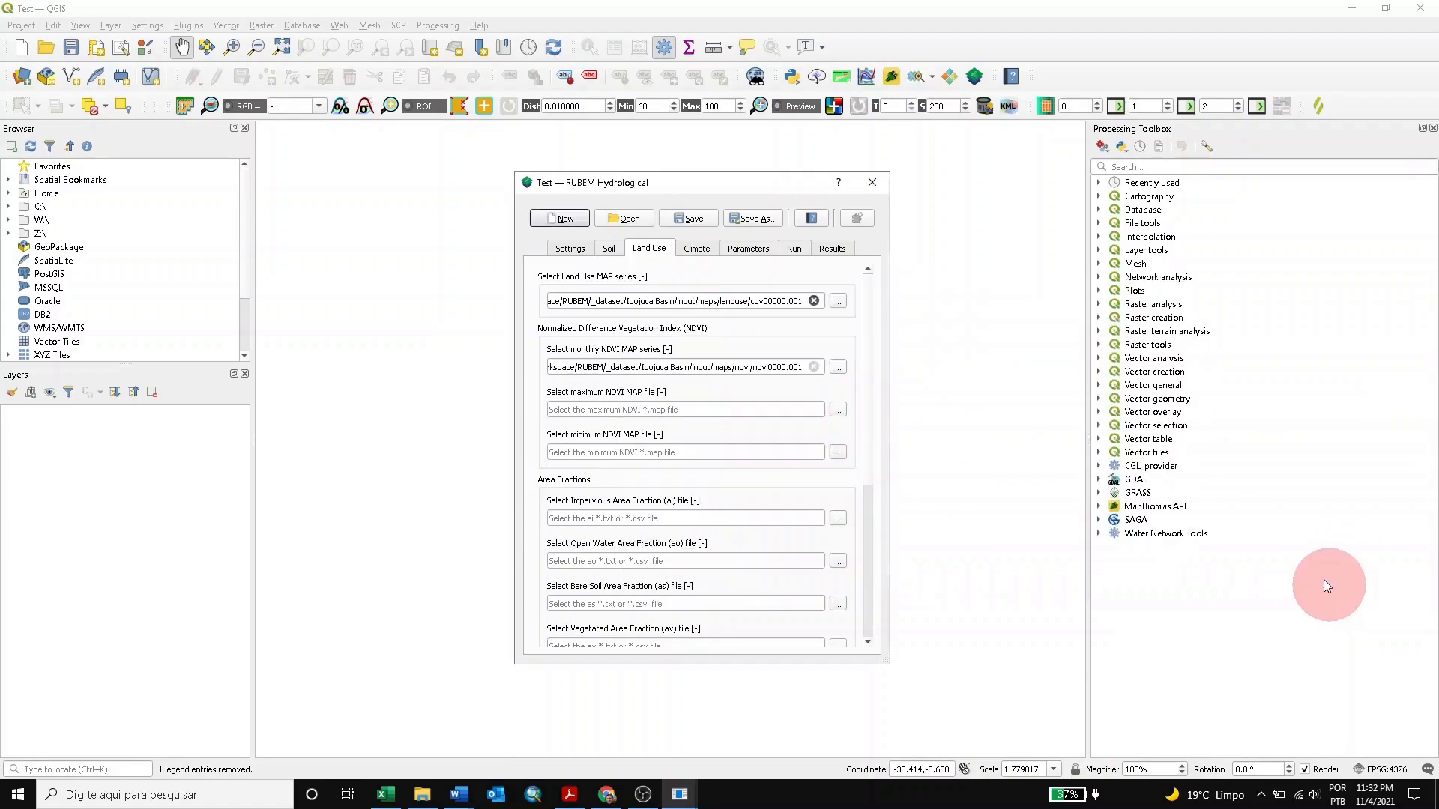
- Set the maximum NDVI MAP file to ndvi_max.map and the minimum to ndvi_min.map, both from the input/maps/ndvi folder
click(838, 410)
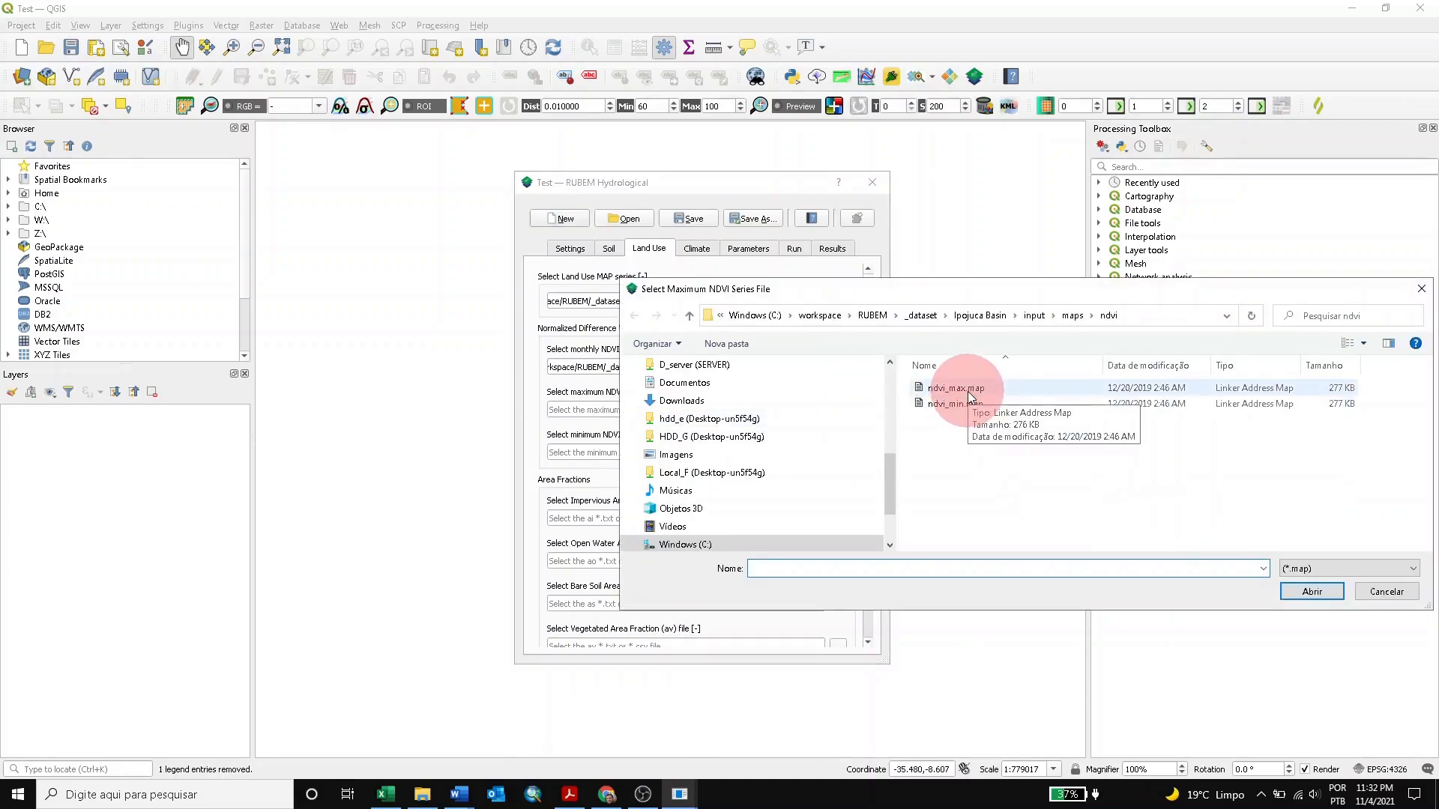
click(968, 390)
click(1312, 592)
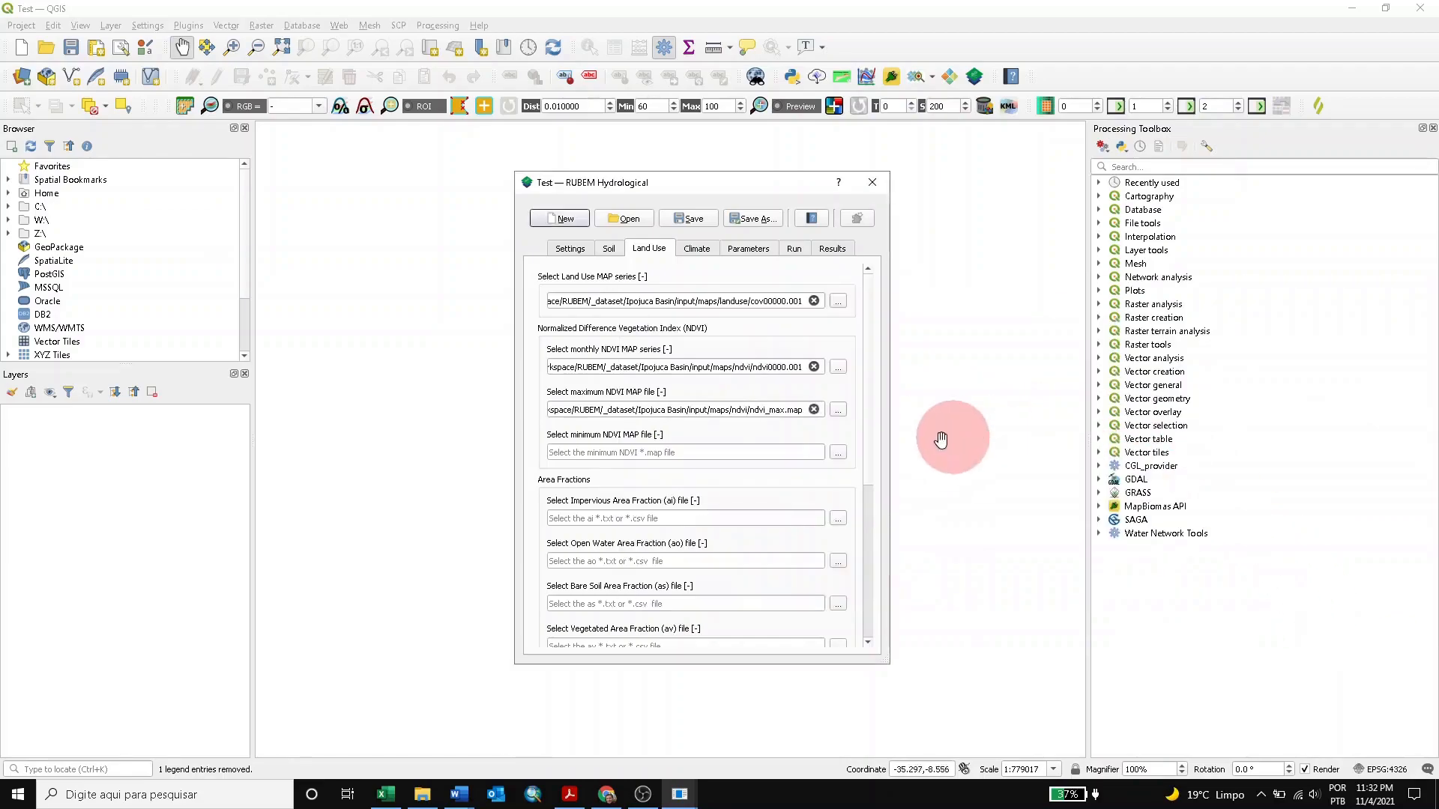
click(838, 455)
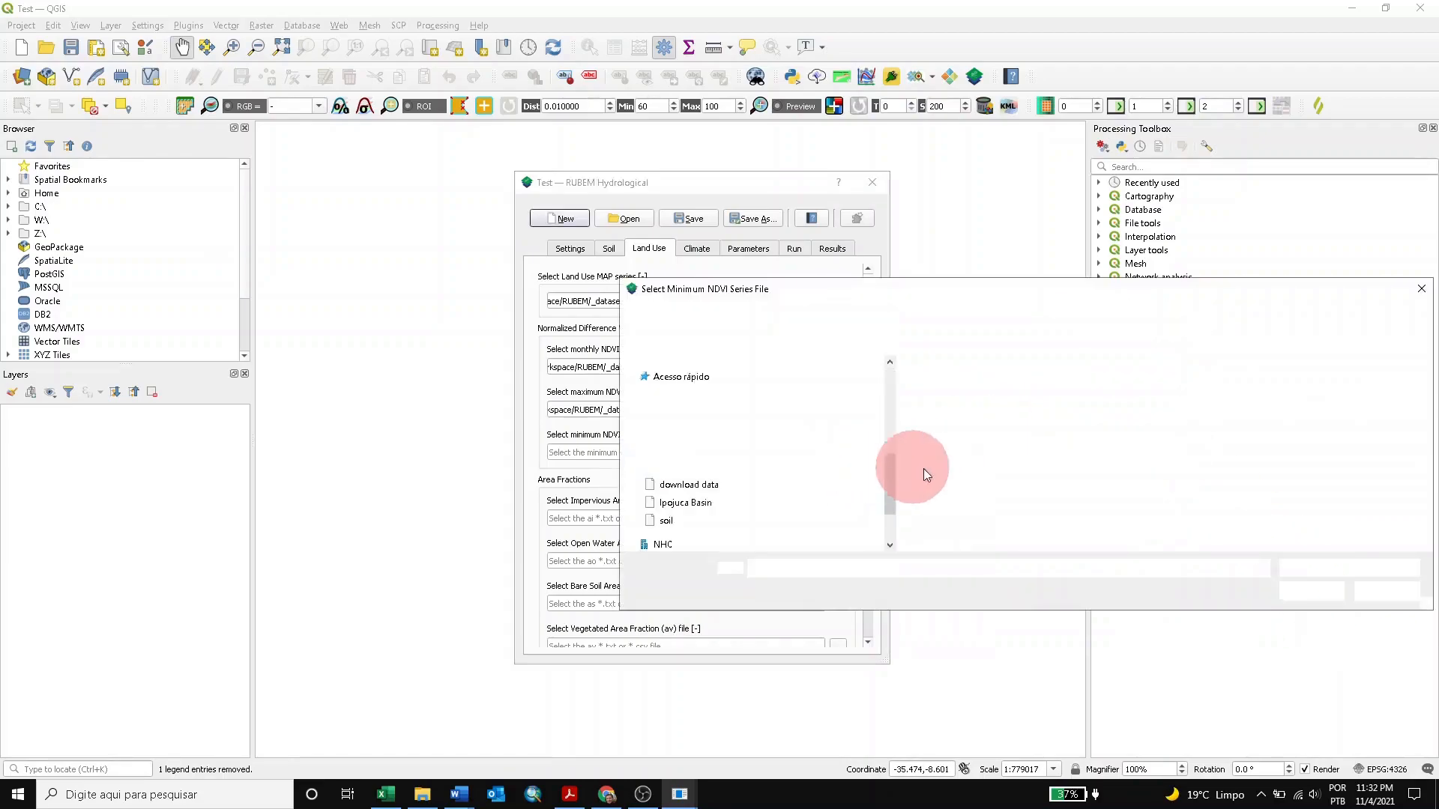
click(961, 412)
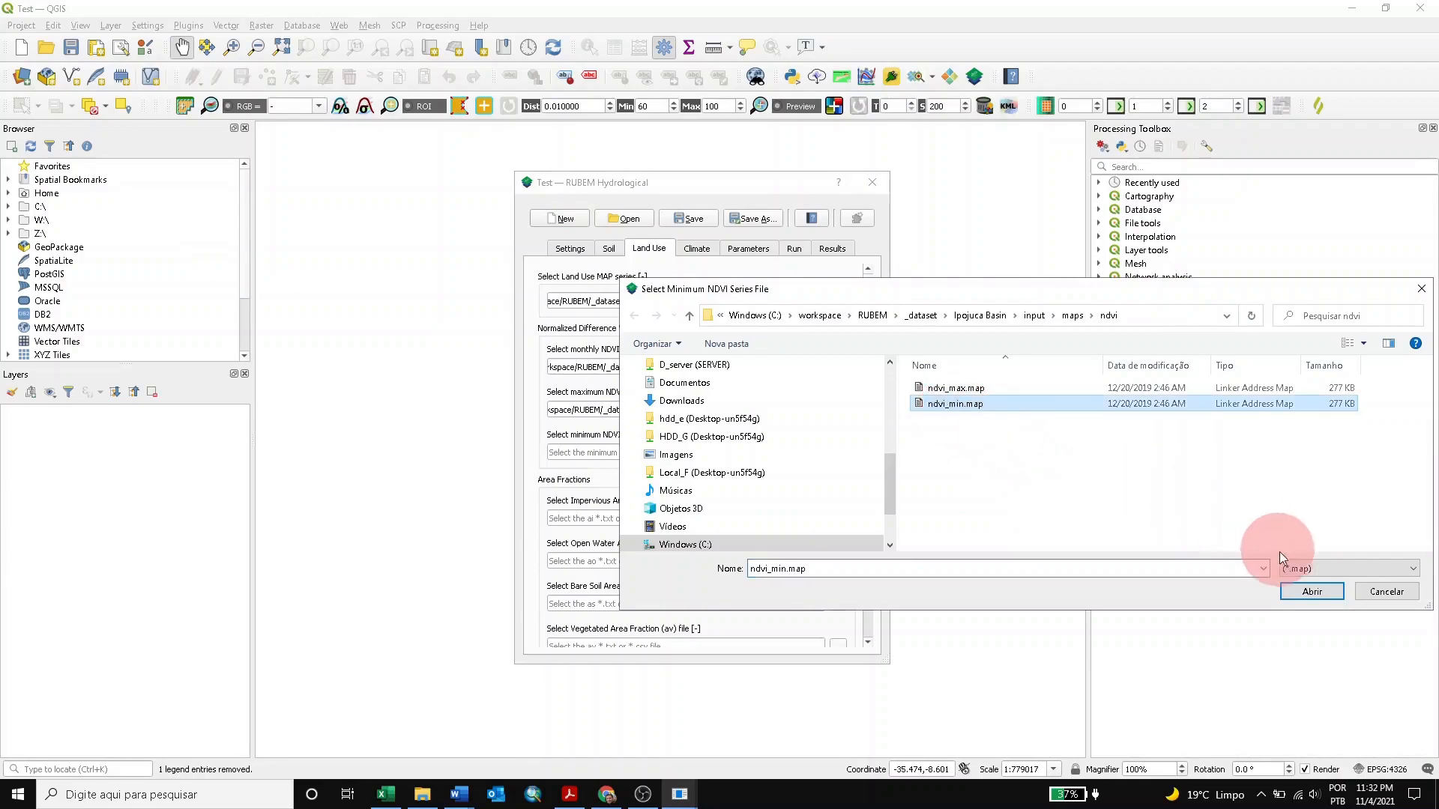
click(1302, 592)
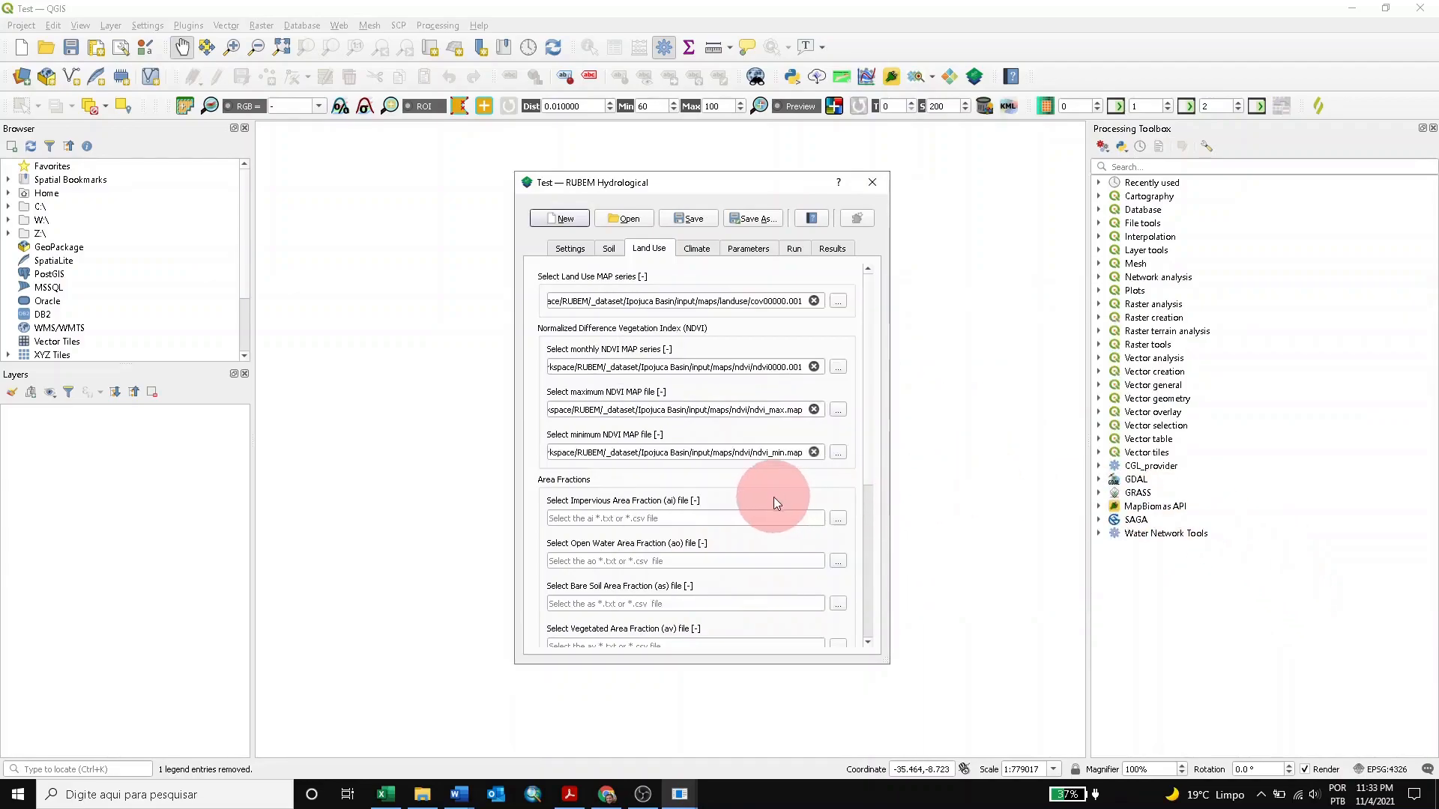
- Set the Impervious Area Fraction (ai) file to a_i.txt from the input/txt/landuse folder
scroll(772, 496, down, 3)
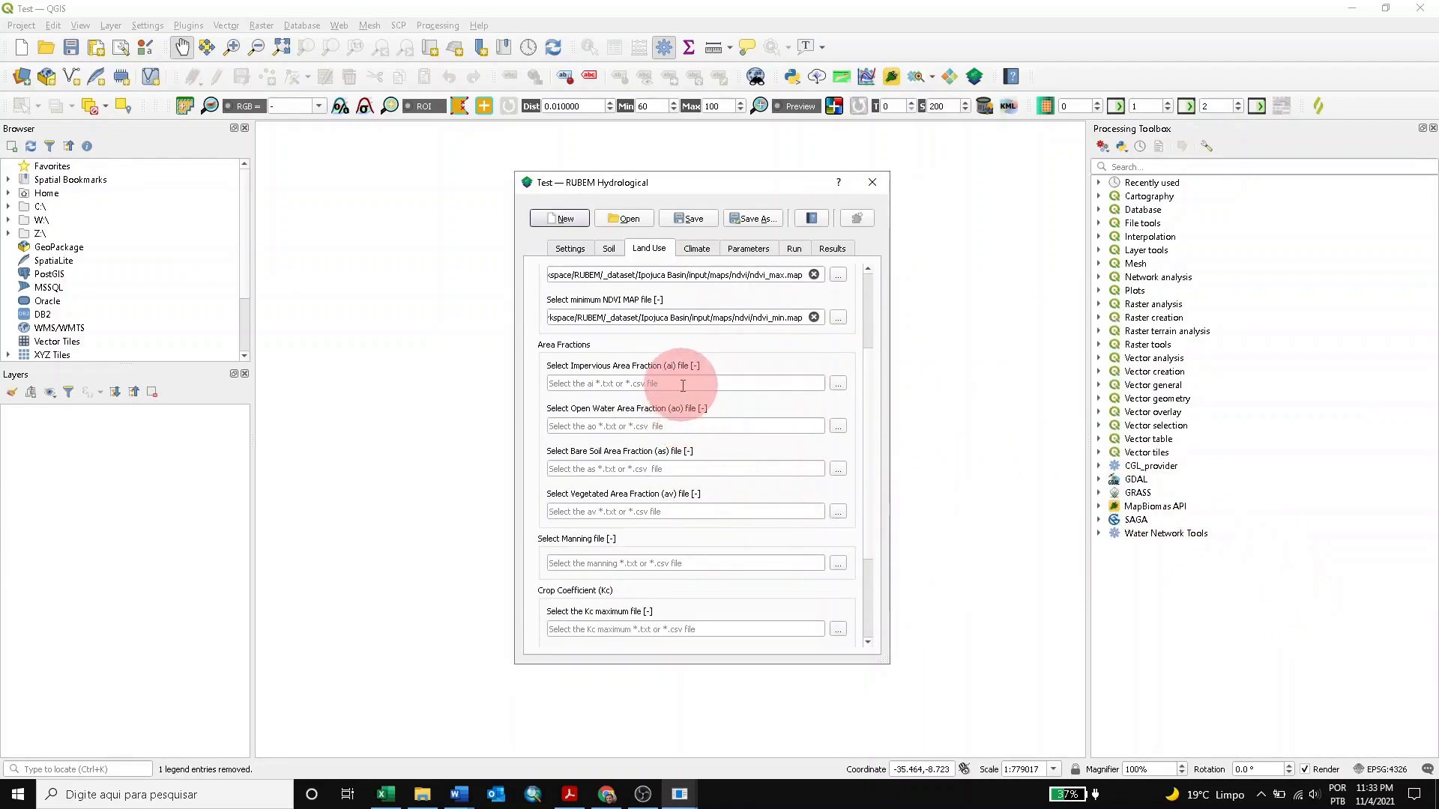
mouse_move(720, 370)
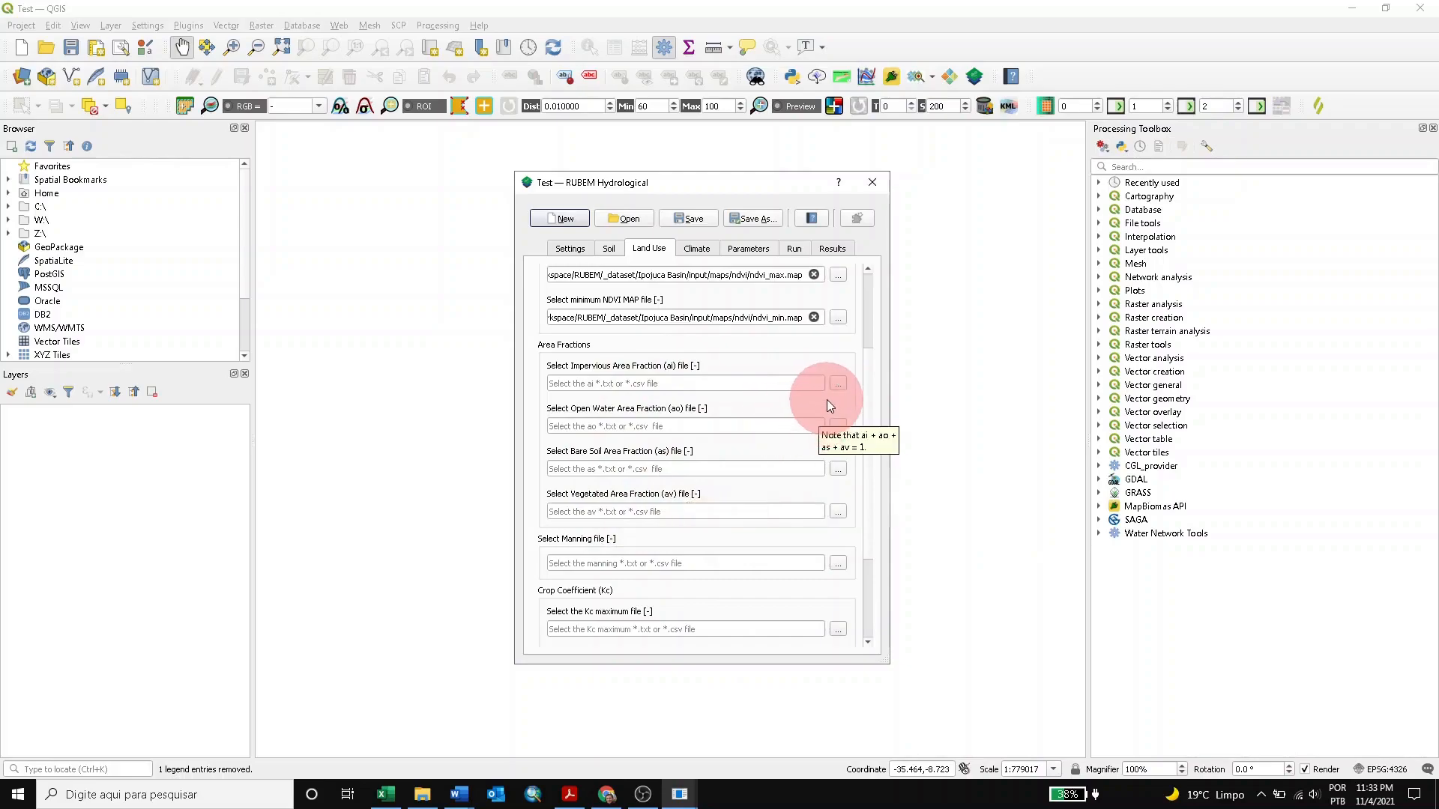
click(839, 384)
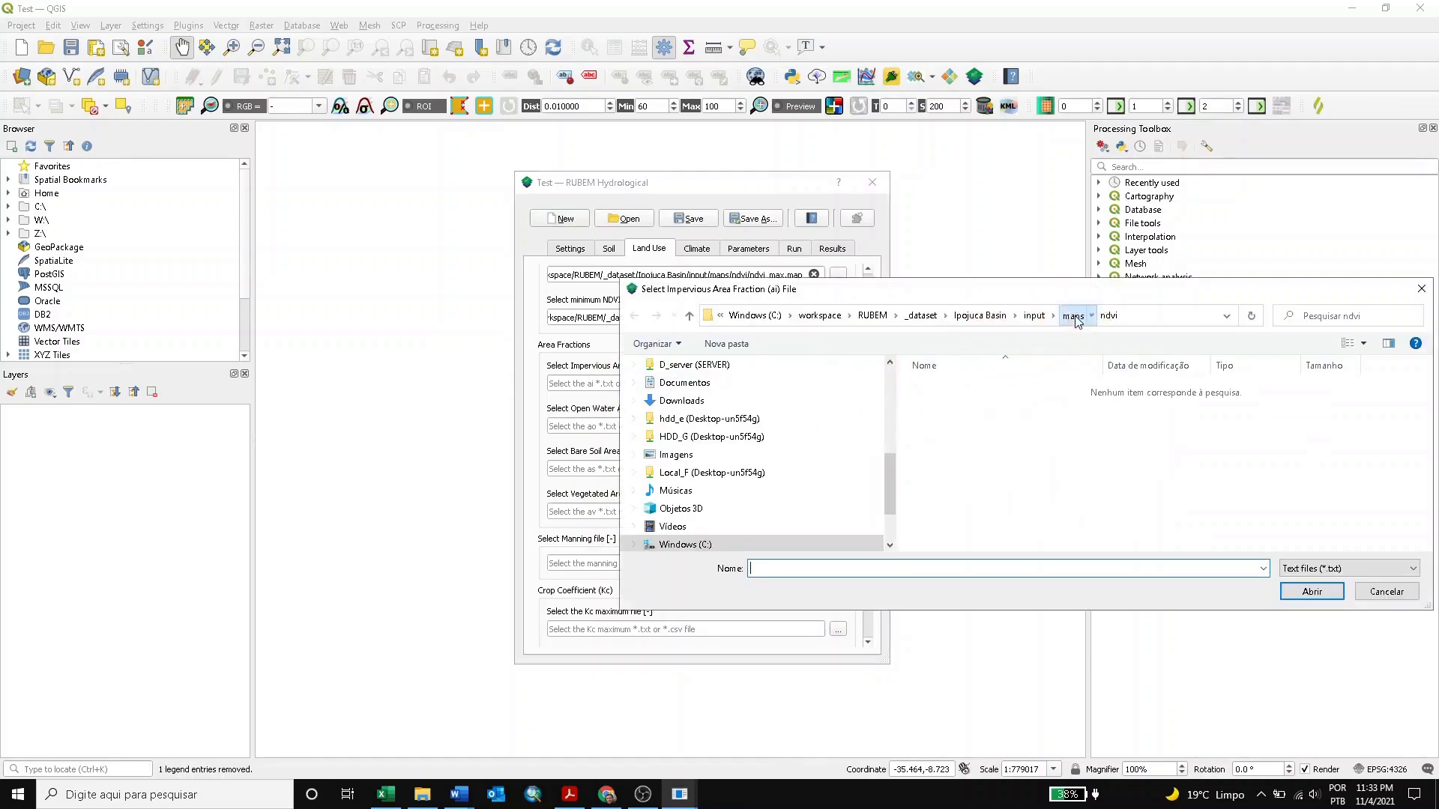
click(1073, 317)
click(1122, 315)
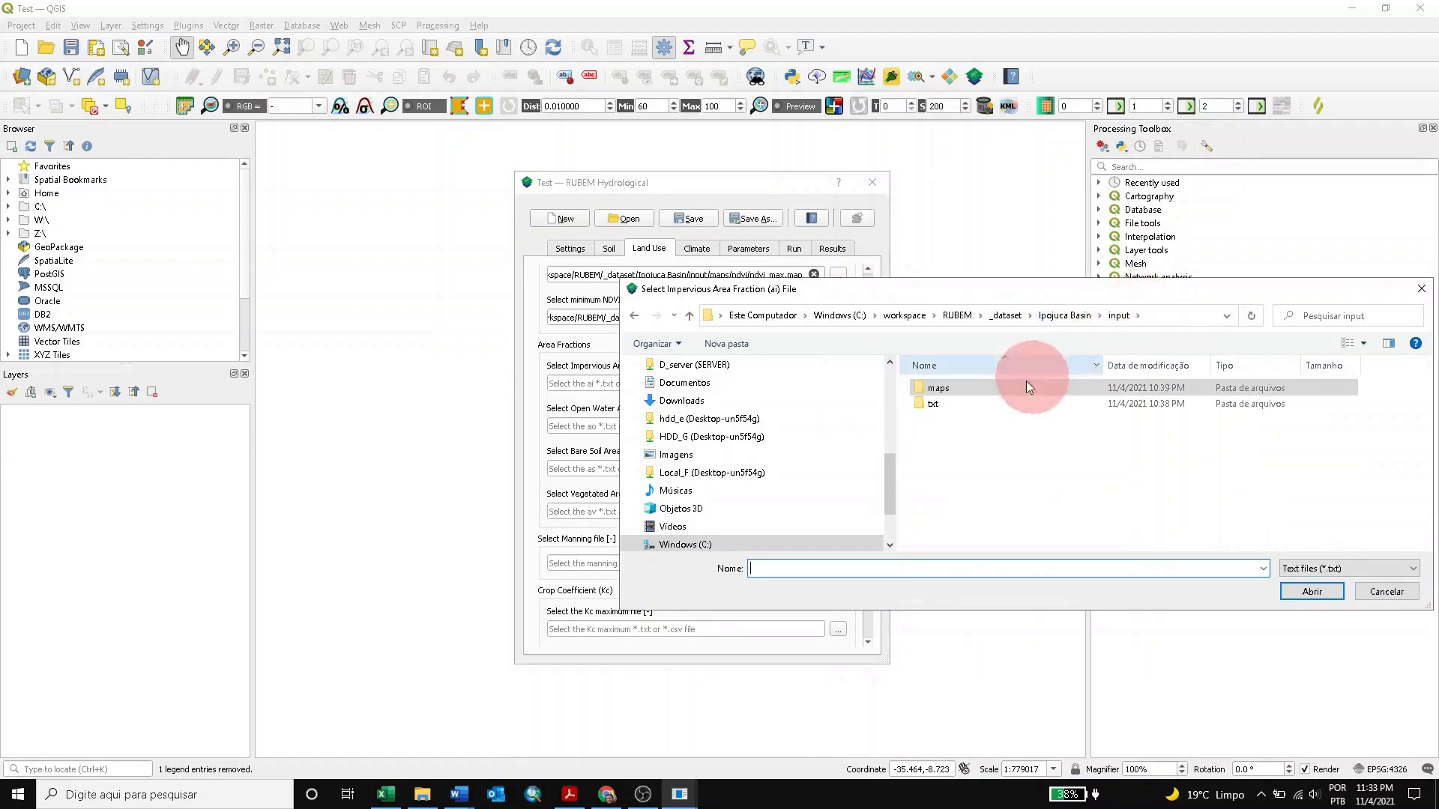
double_click(939, 405)
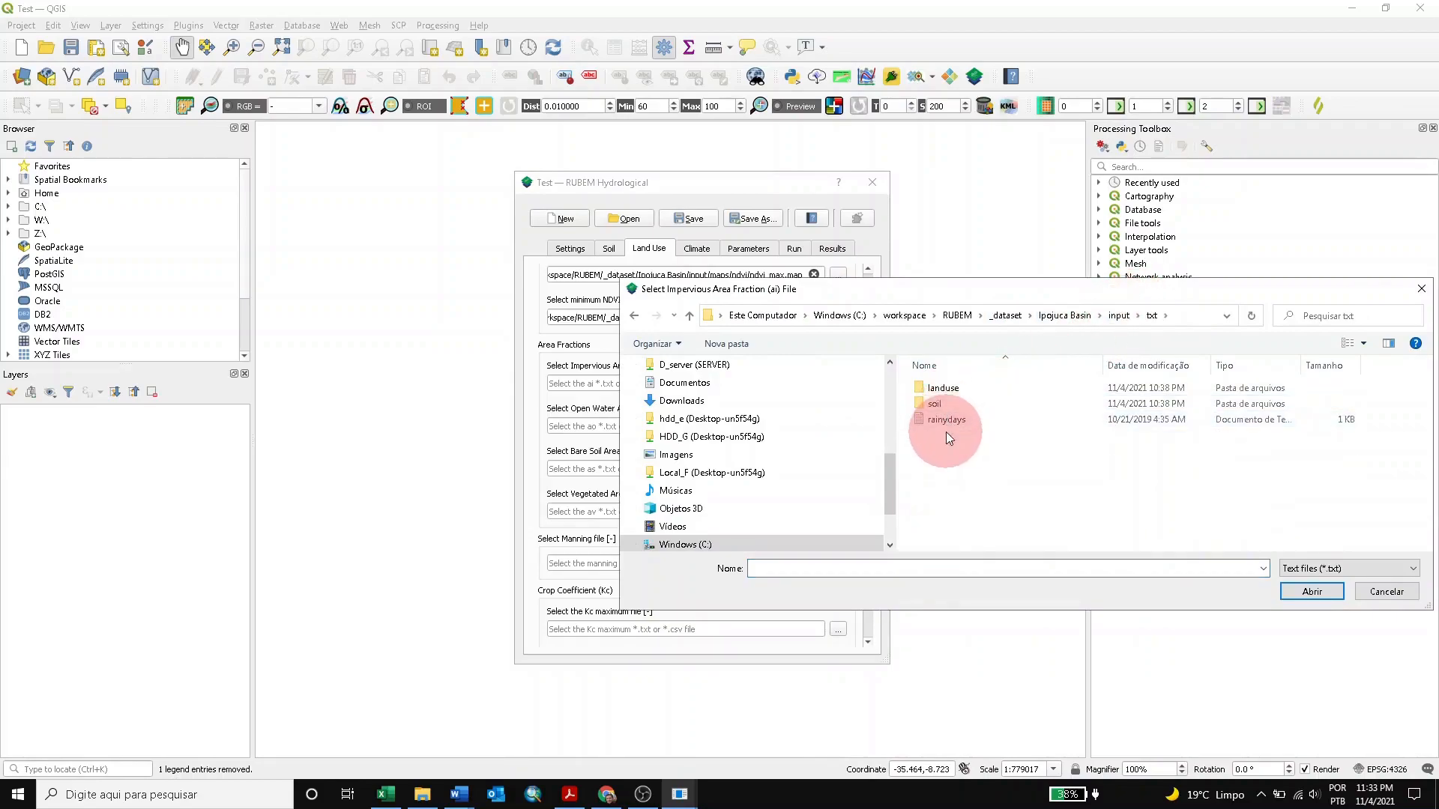
click(952, 390)
double_click(951, 388)
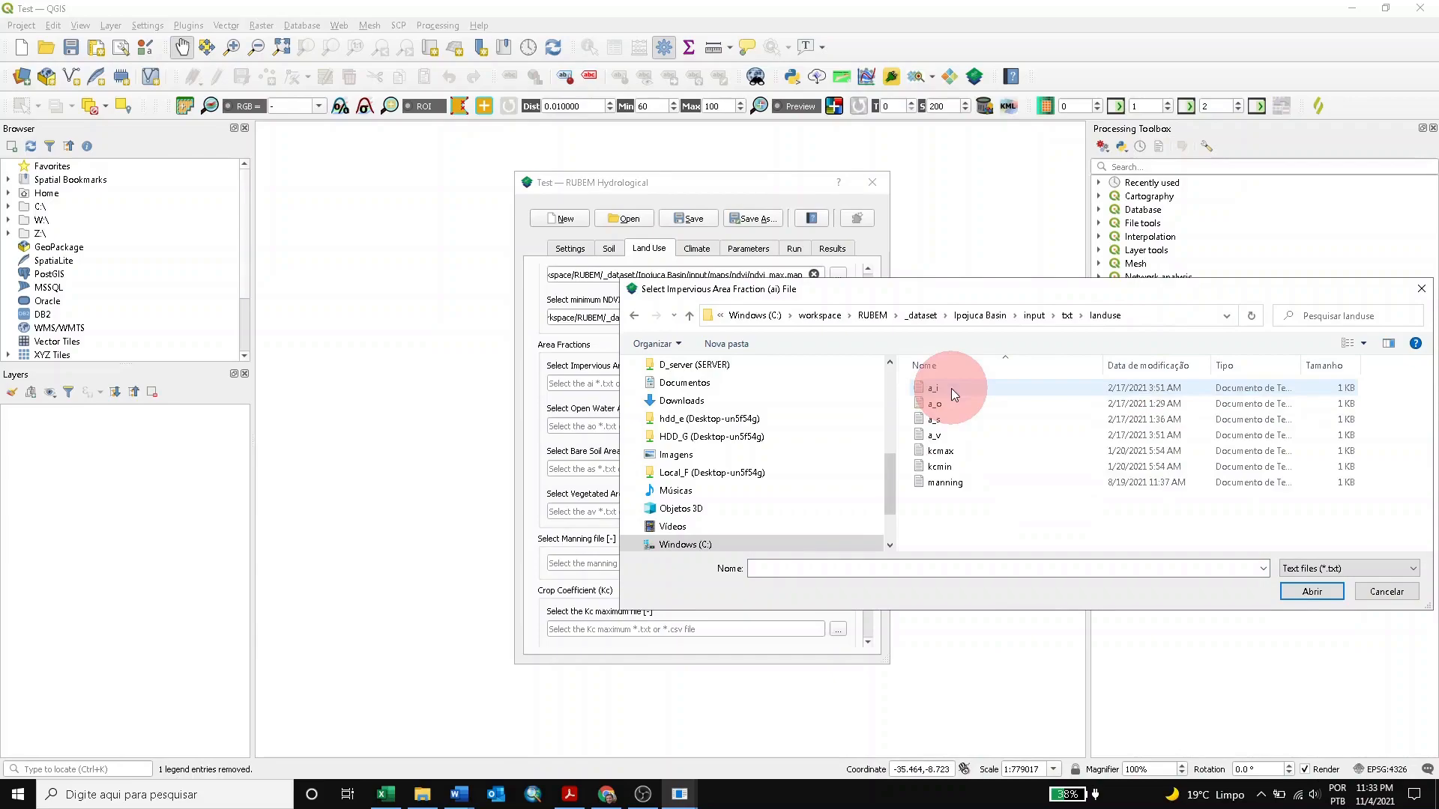
drag(878, 303, 1095, 218)
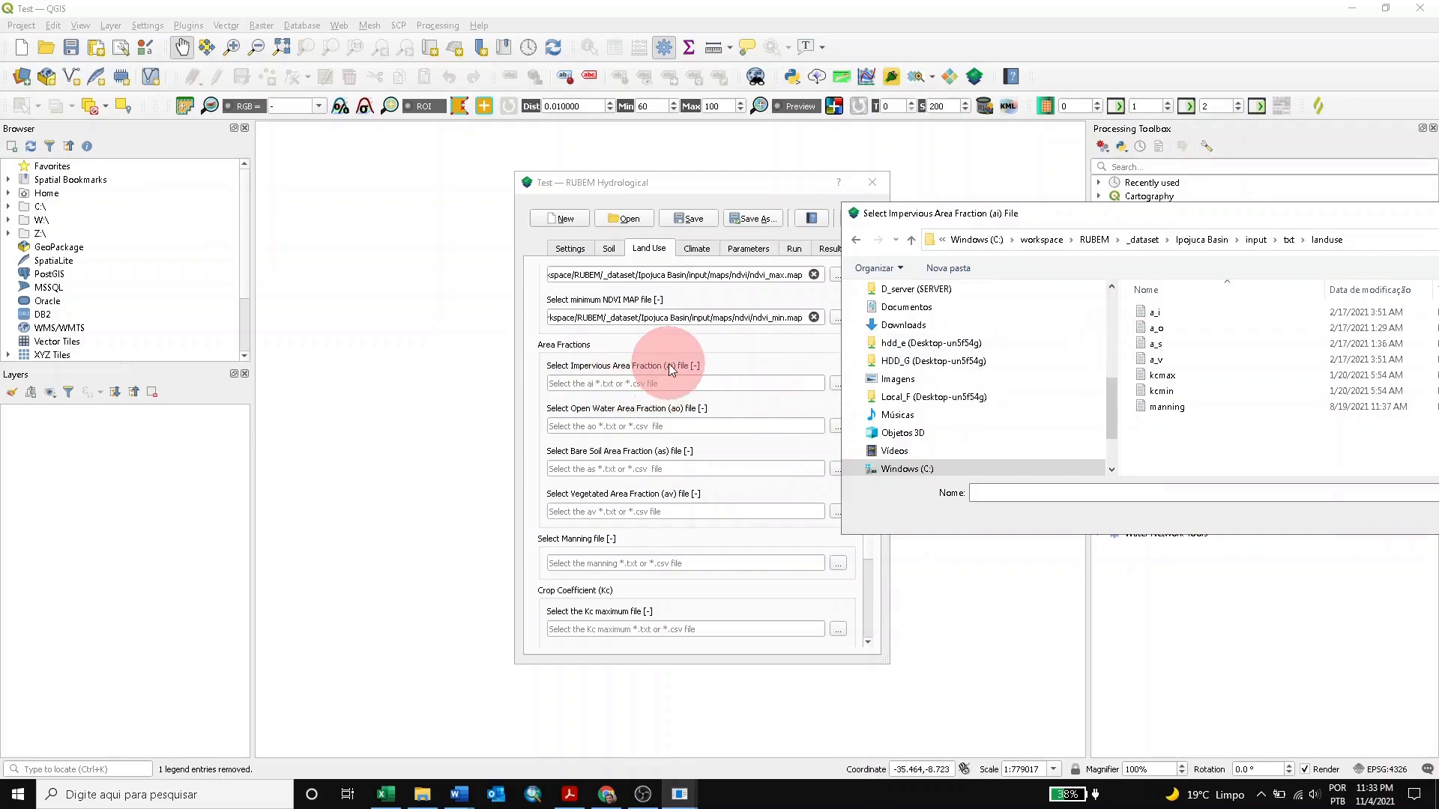
click(1149, 313)
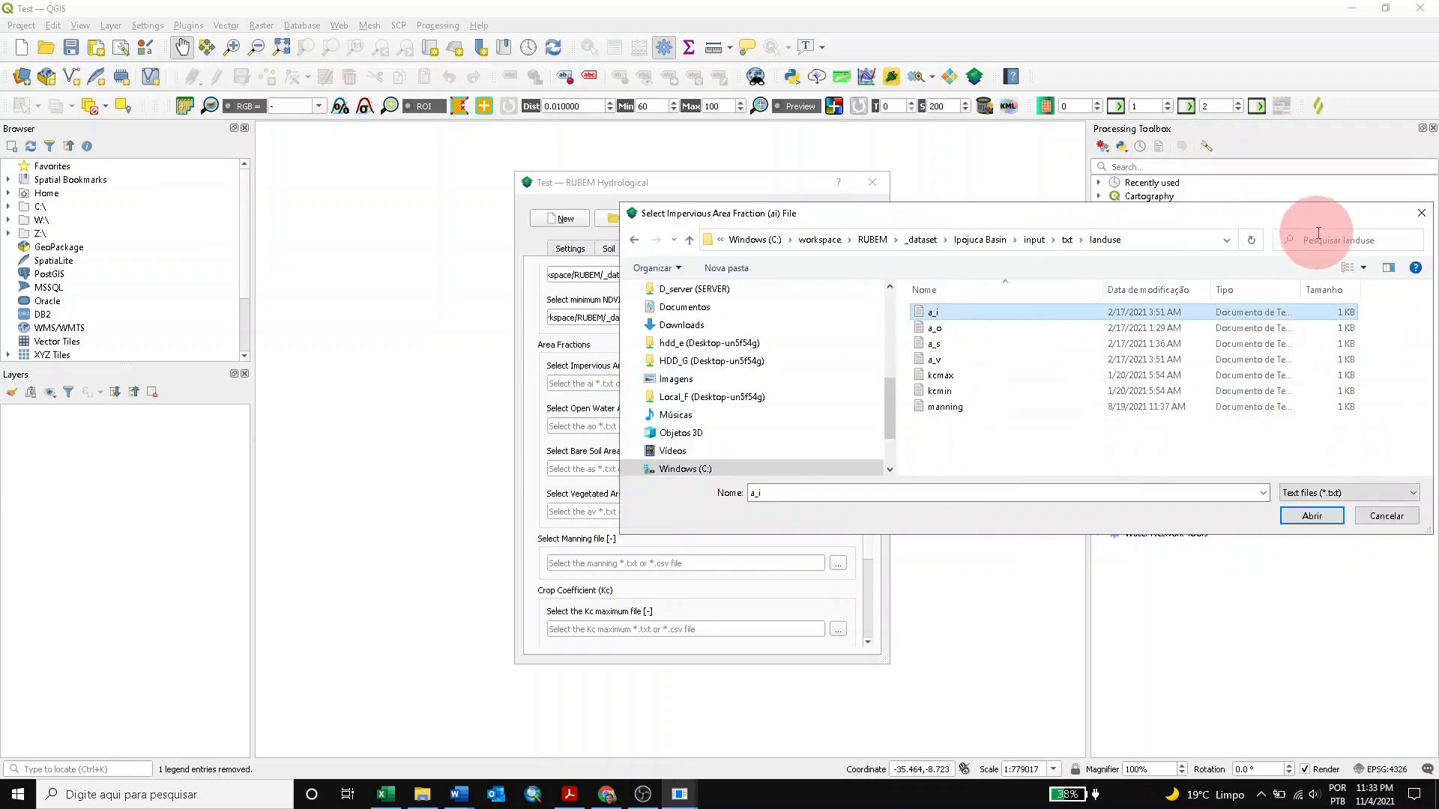
click(1312, 514)
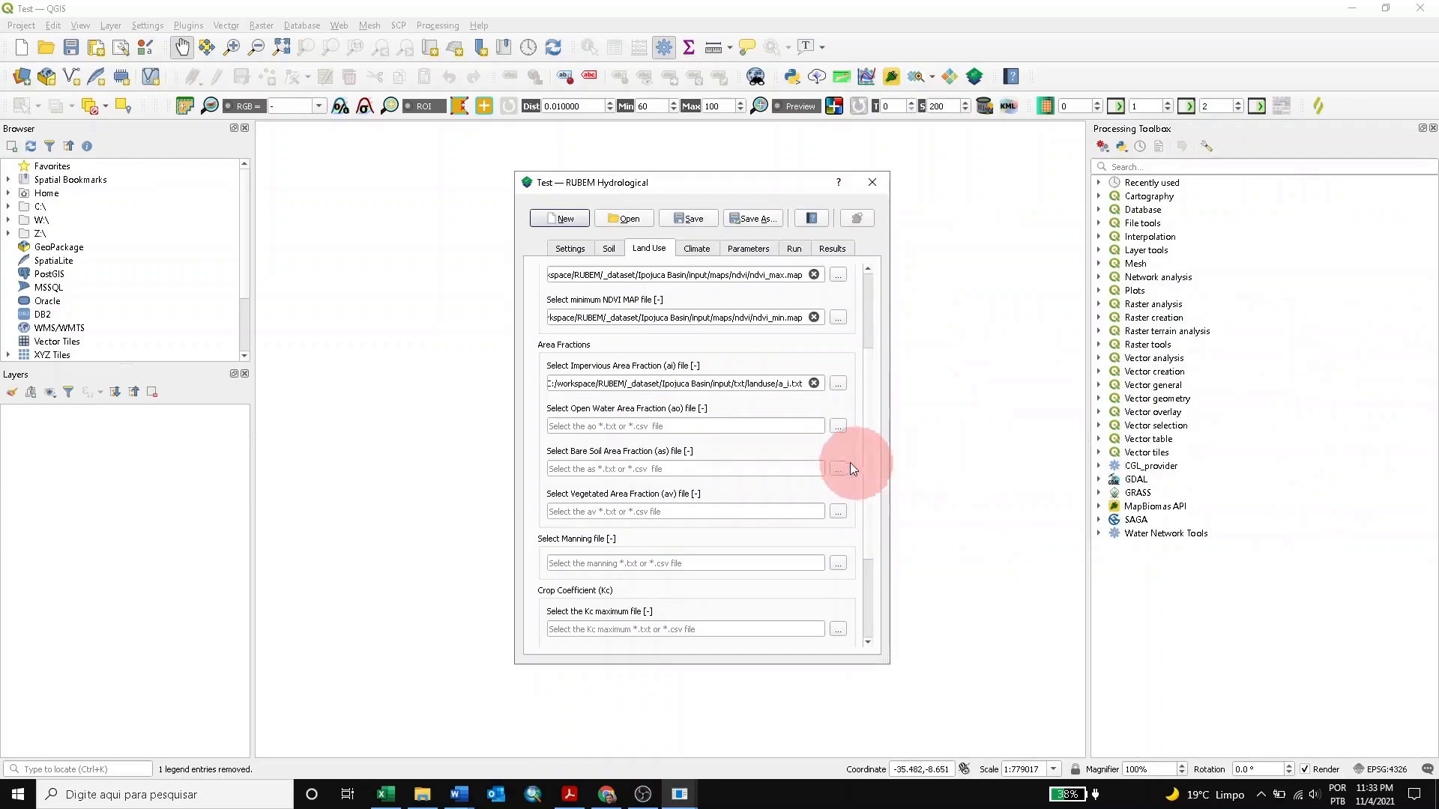
- Set the Open Water Area Fraction (ao) file to a_o.txt and the Bare Soil Area Fraction (as) file to a_s.txt from input/txt/landuse
click(837, 426)
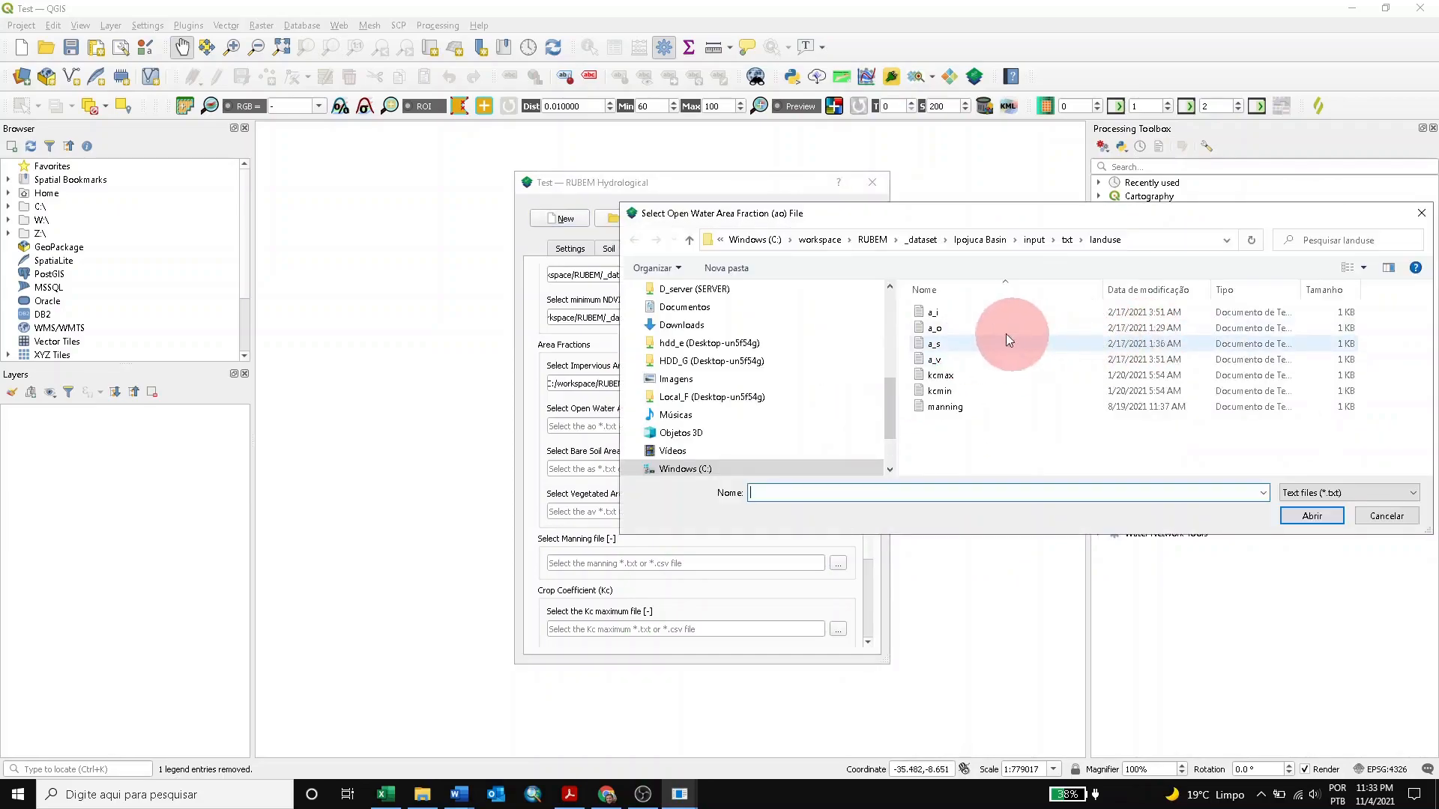
click(954, 329)
click(1311, 516)
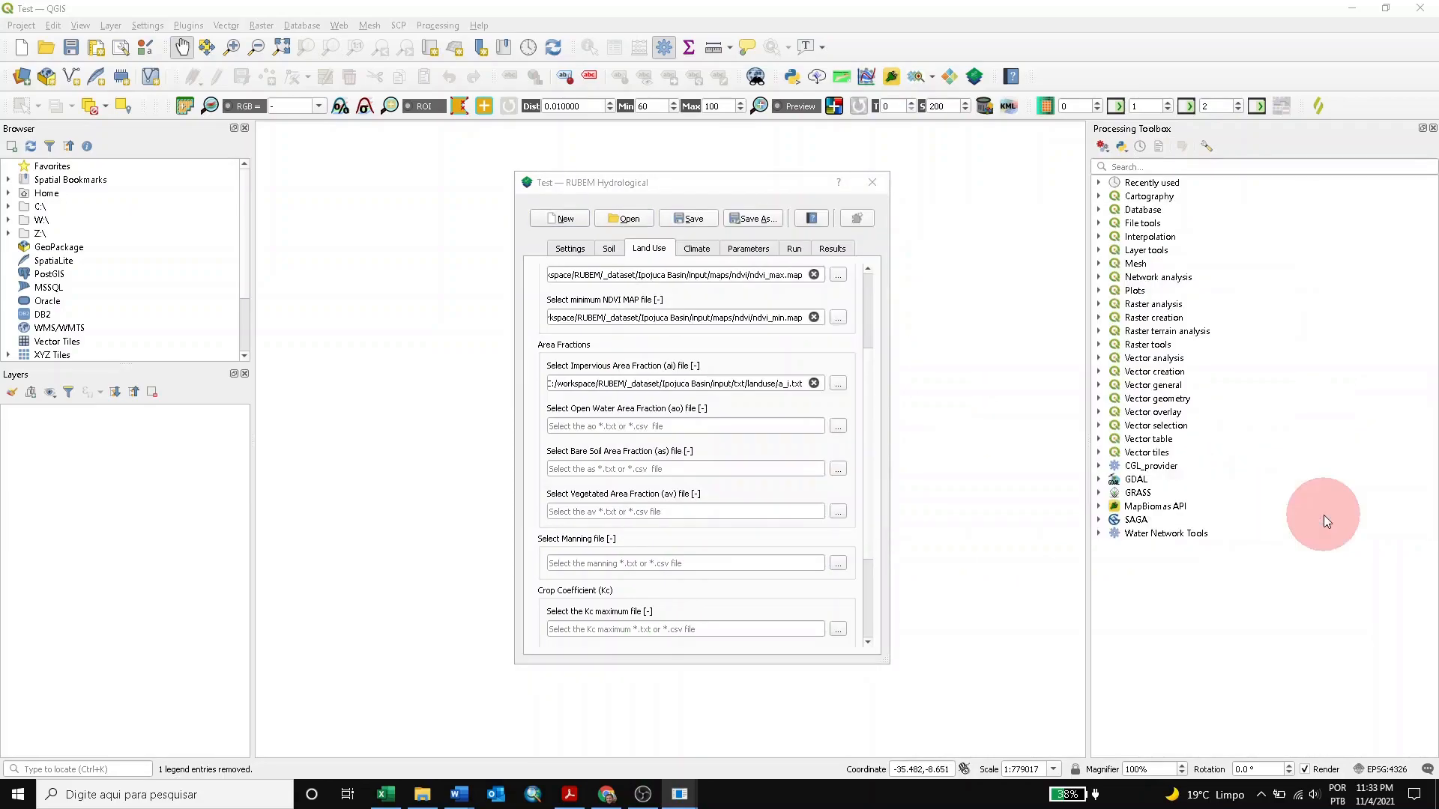
click(837, 468)
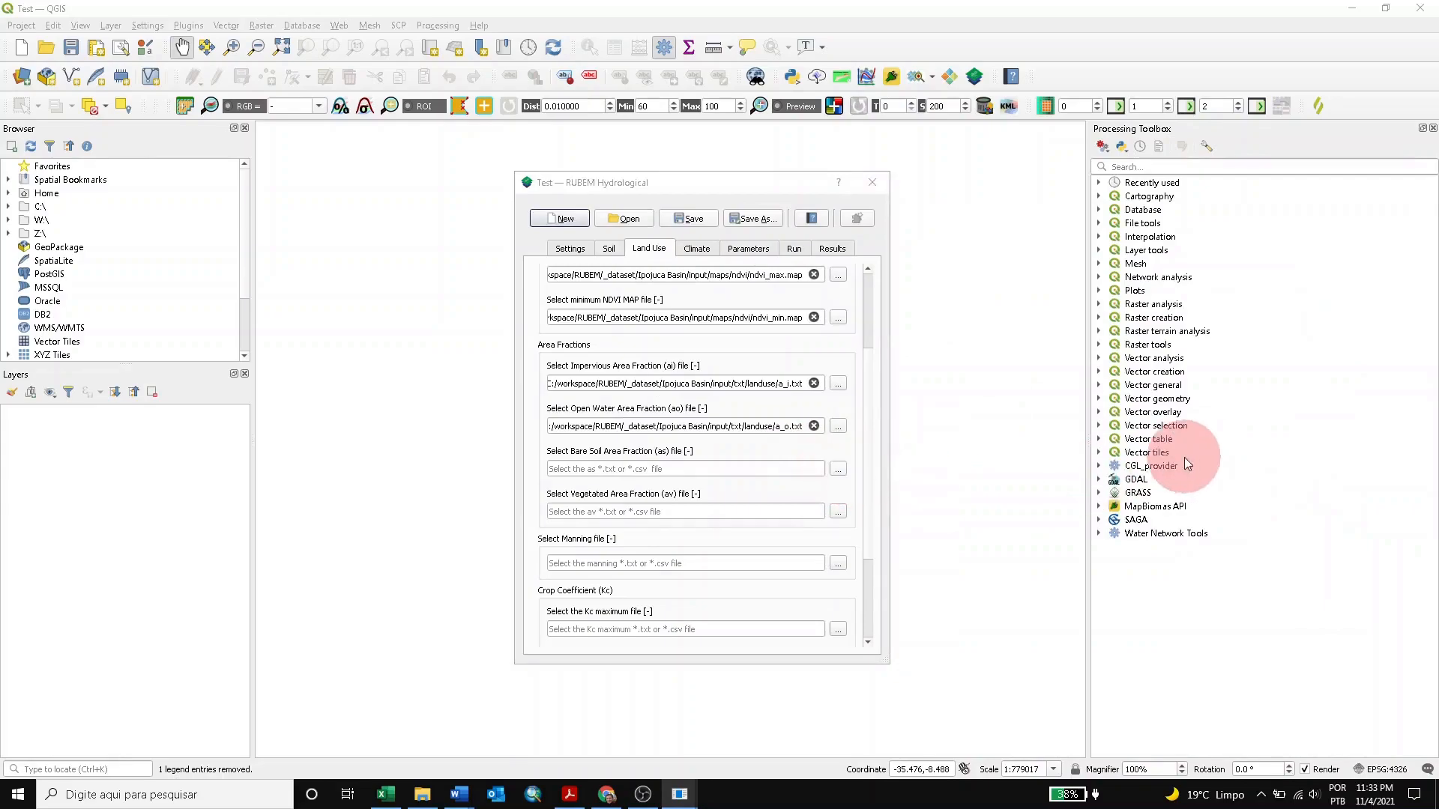
click(934, 343)
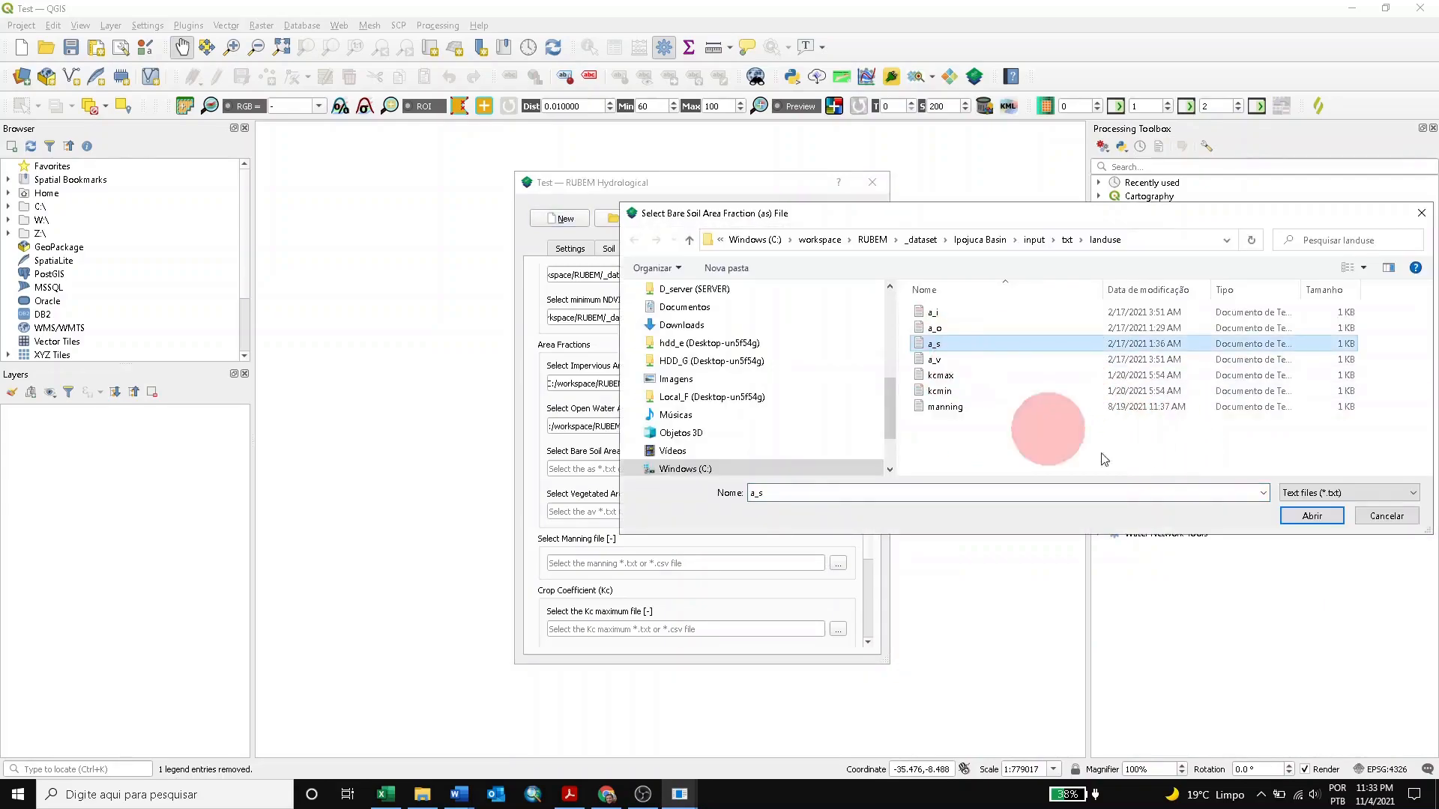
click(1311, 516)
- Set the Vegetated Area Fraction (av) file to a_v.txt and the Manning file to manning.txt, both from the input/txt/landuse folder
click(846, 513)
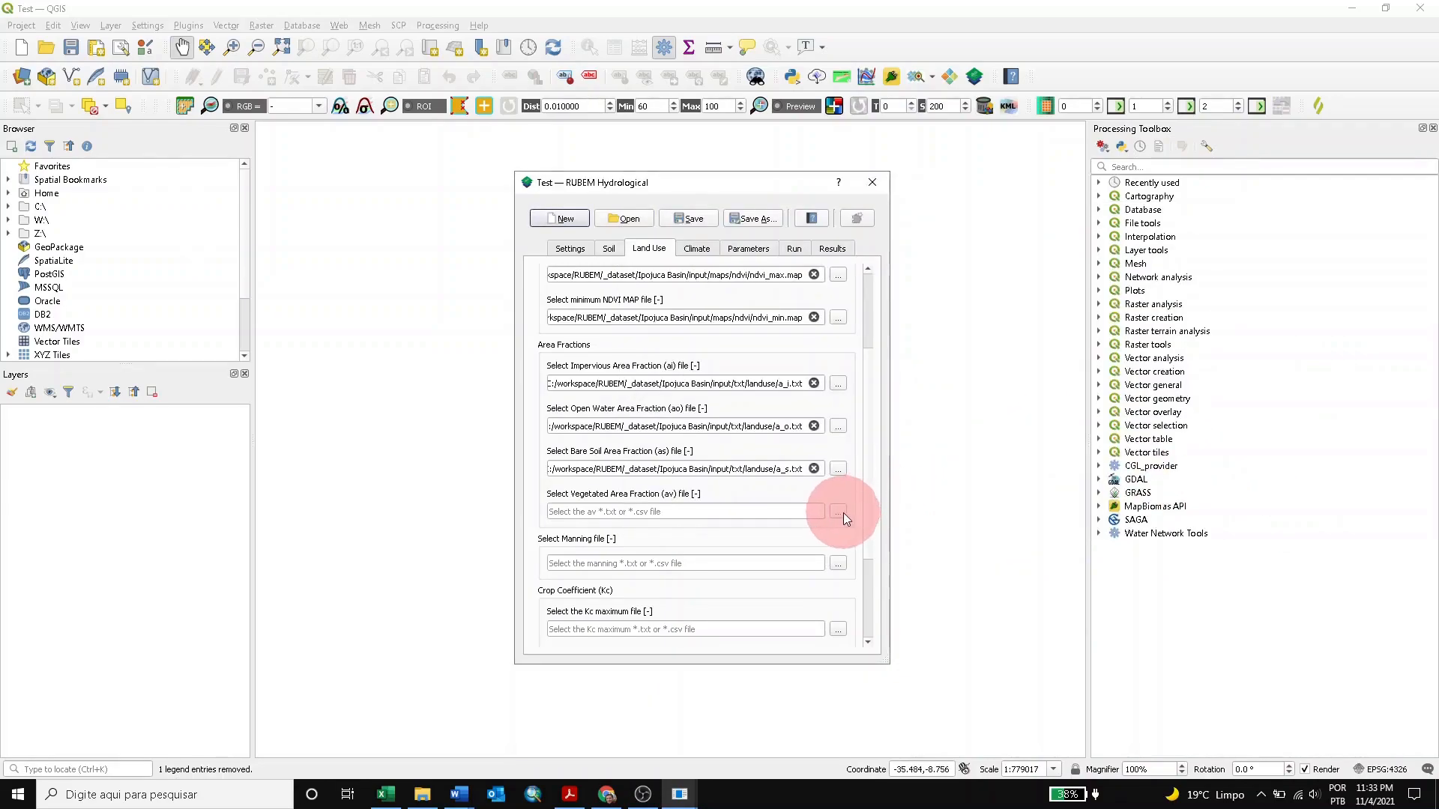
click(946, 359)
click(1386, 516)
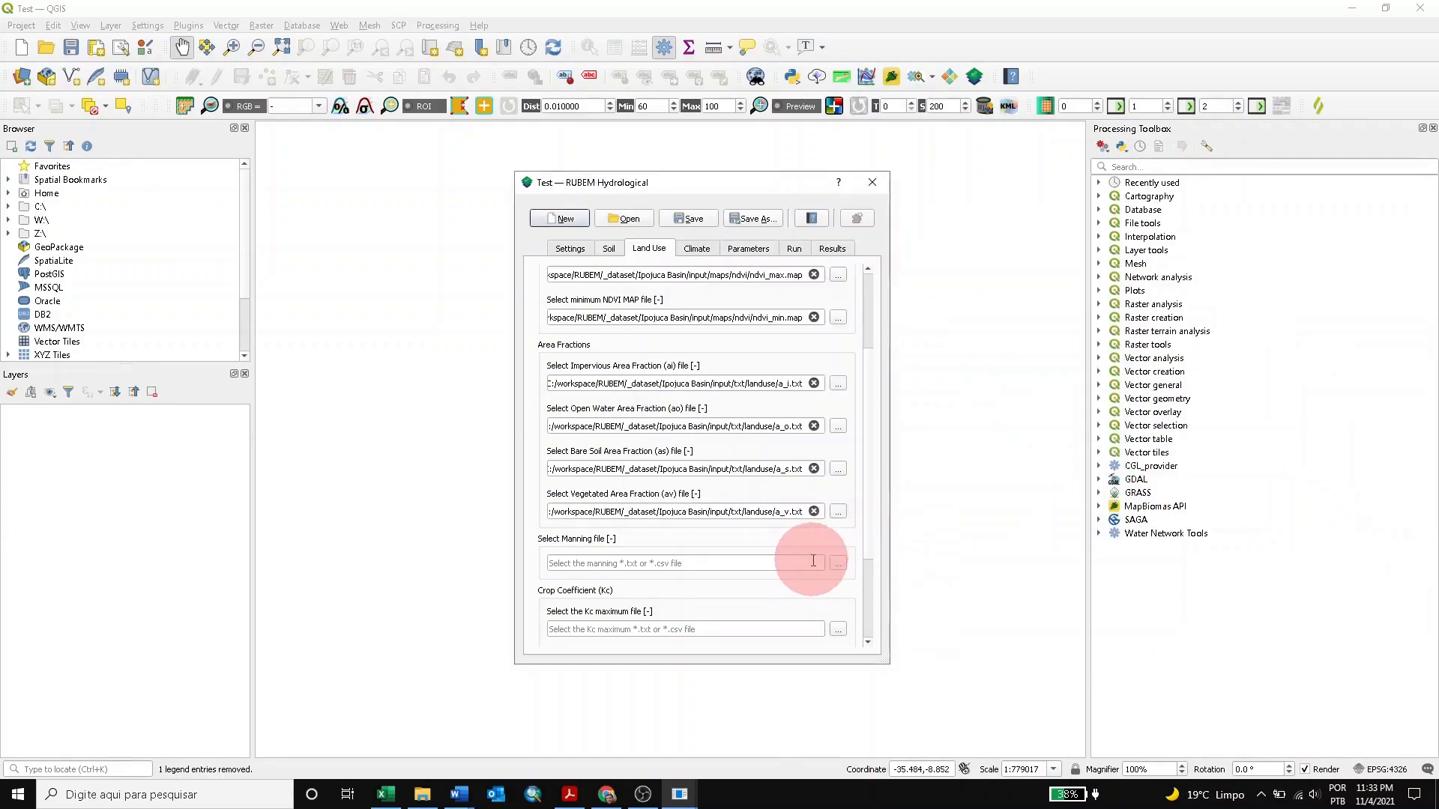
scroll(811, 568, down, 1)
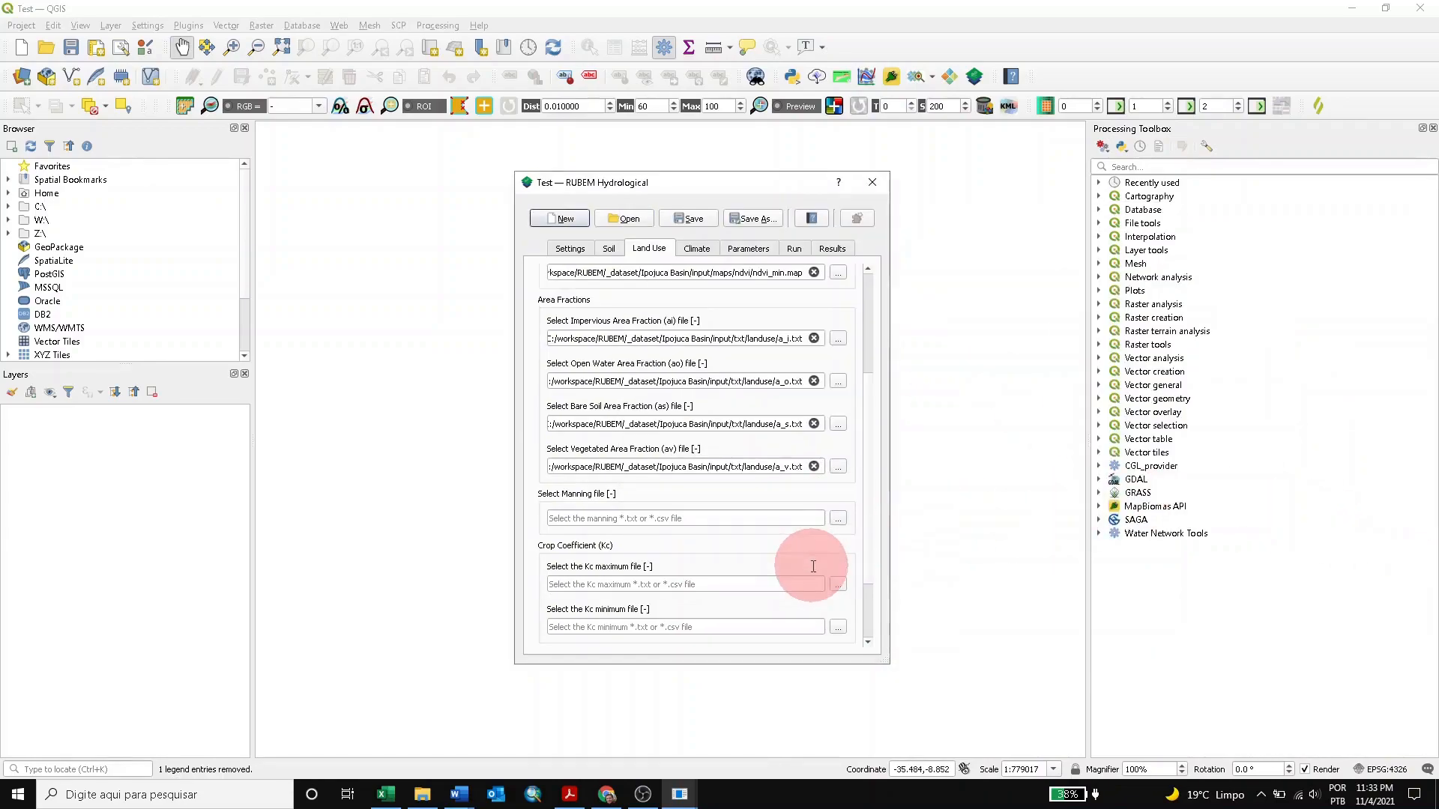
click(838, 519)
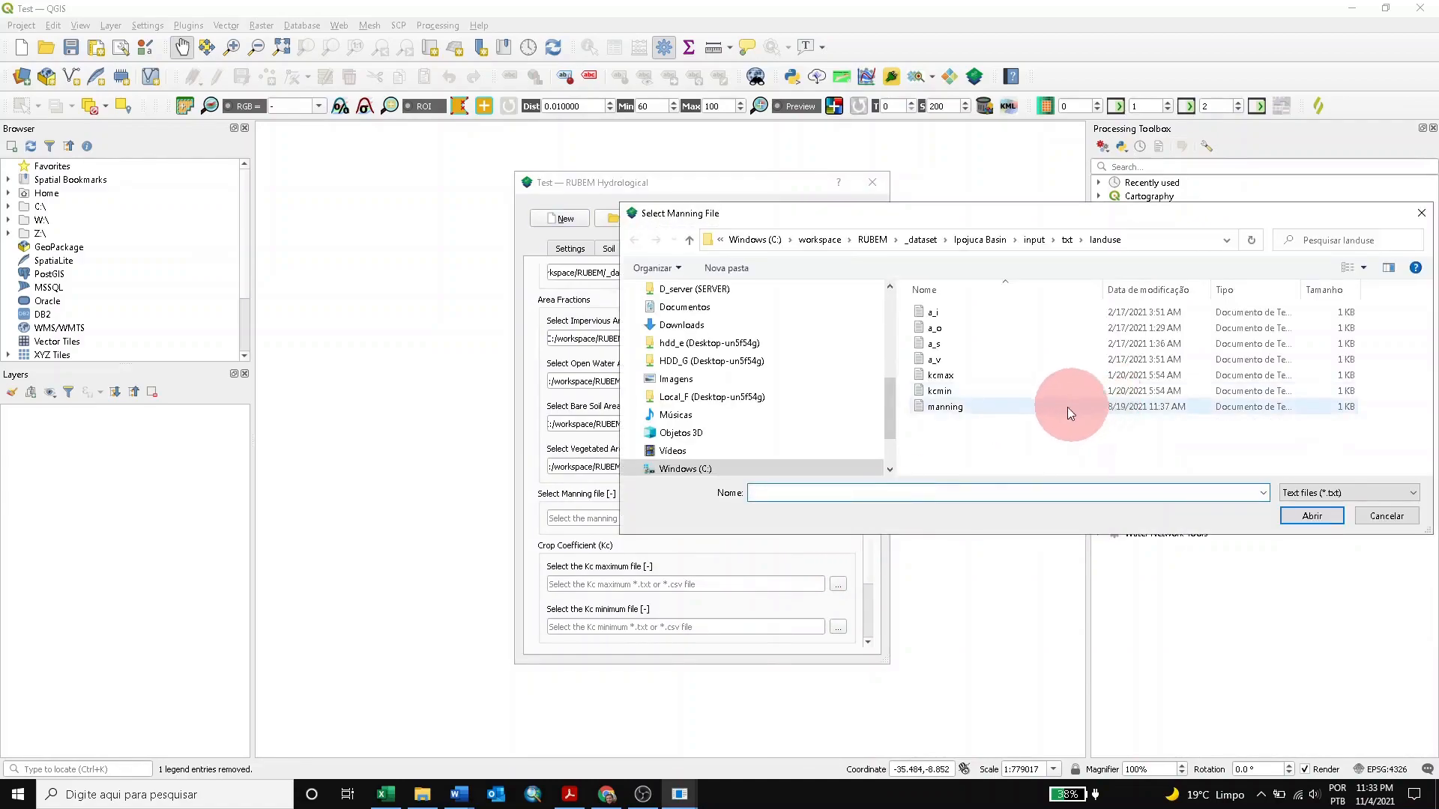
click(946, 406)
click(1331, 516)
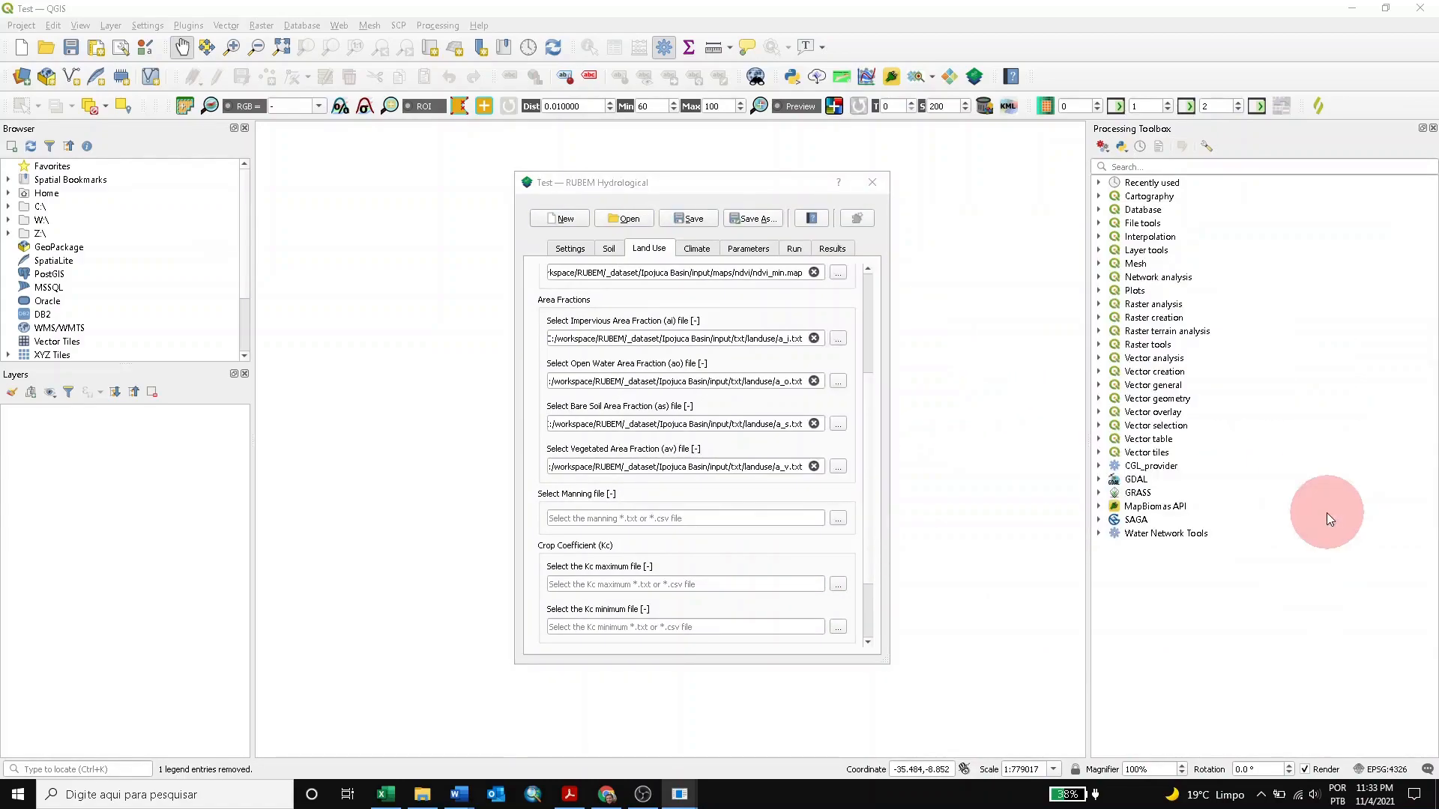
- Set the Kc maximum file to kcmax.txt and the Kc minimum file to kcmin.txt, both from the input/txt/landuse folder
scroll(869, 625, down, 1)
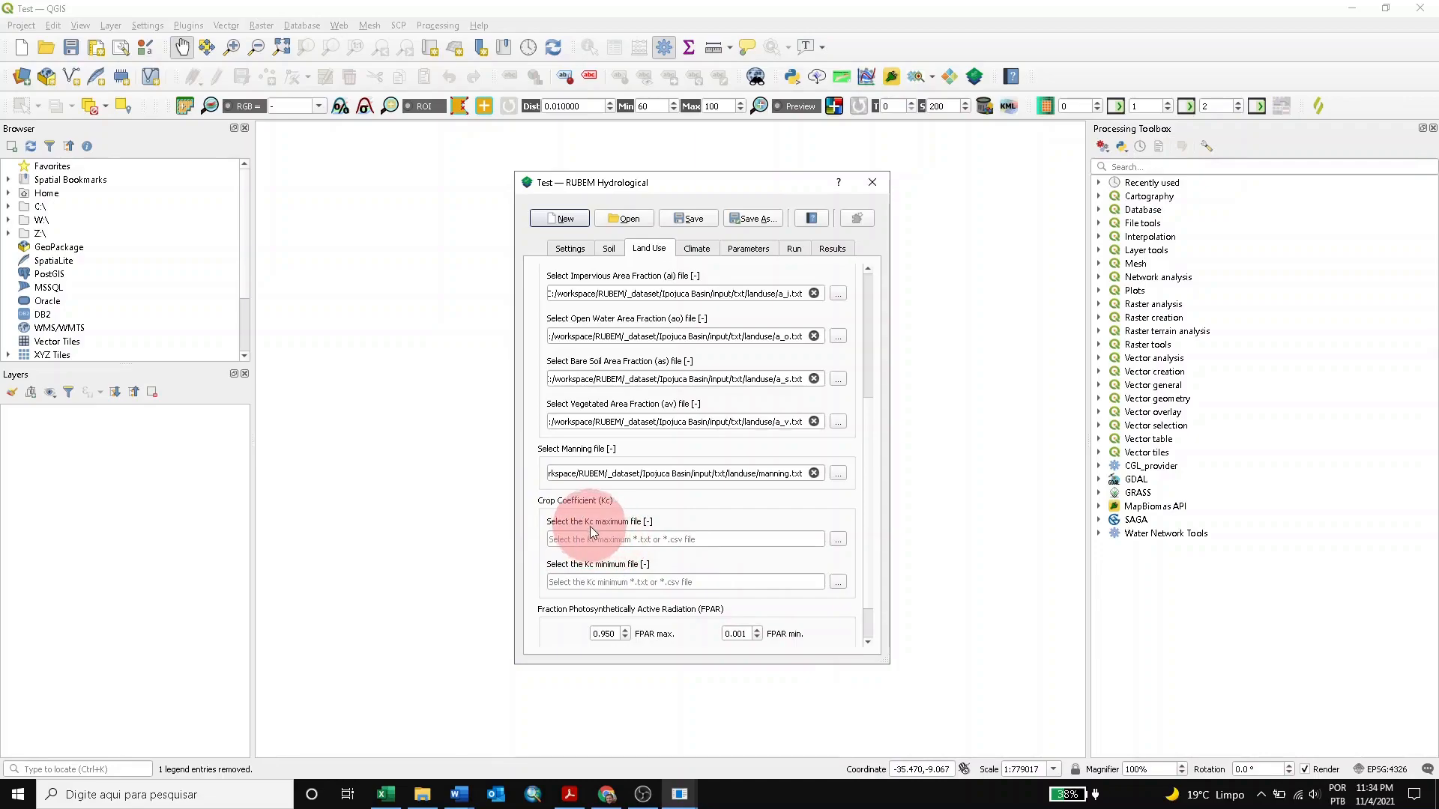
click(838, 540)
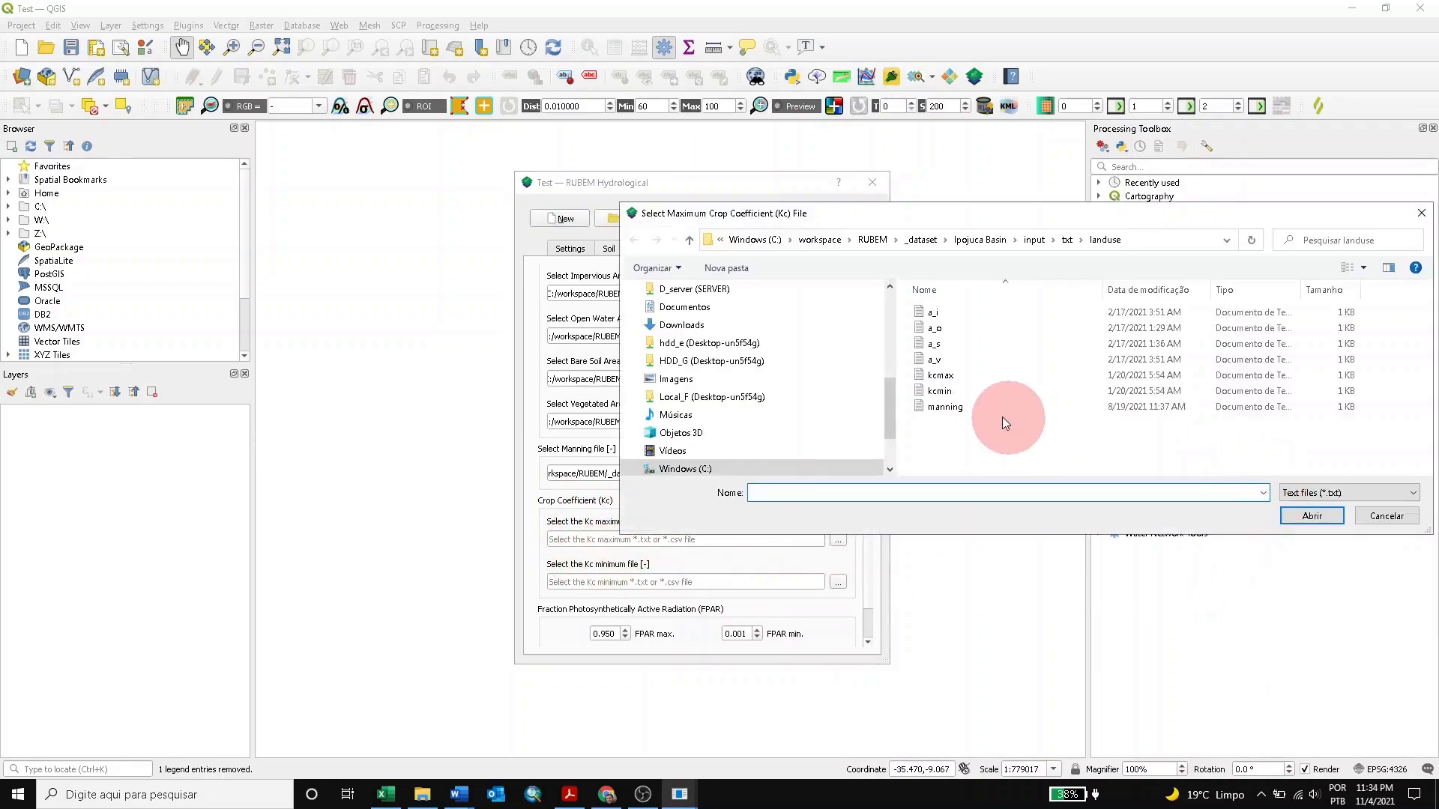
click(959, 383)
click(956, 376)
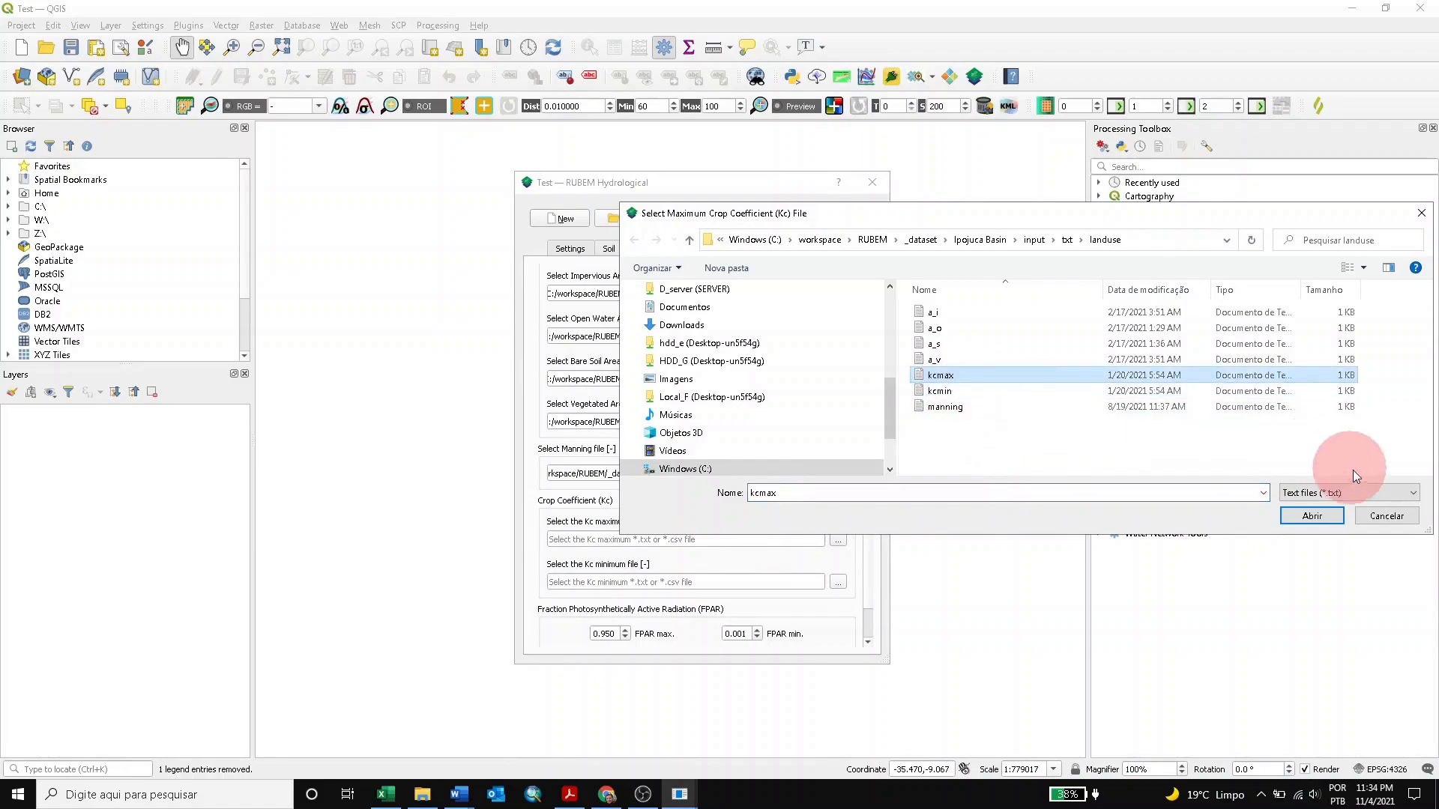
click(1332, 522)
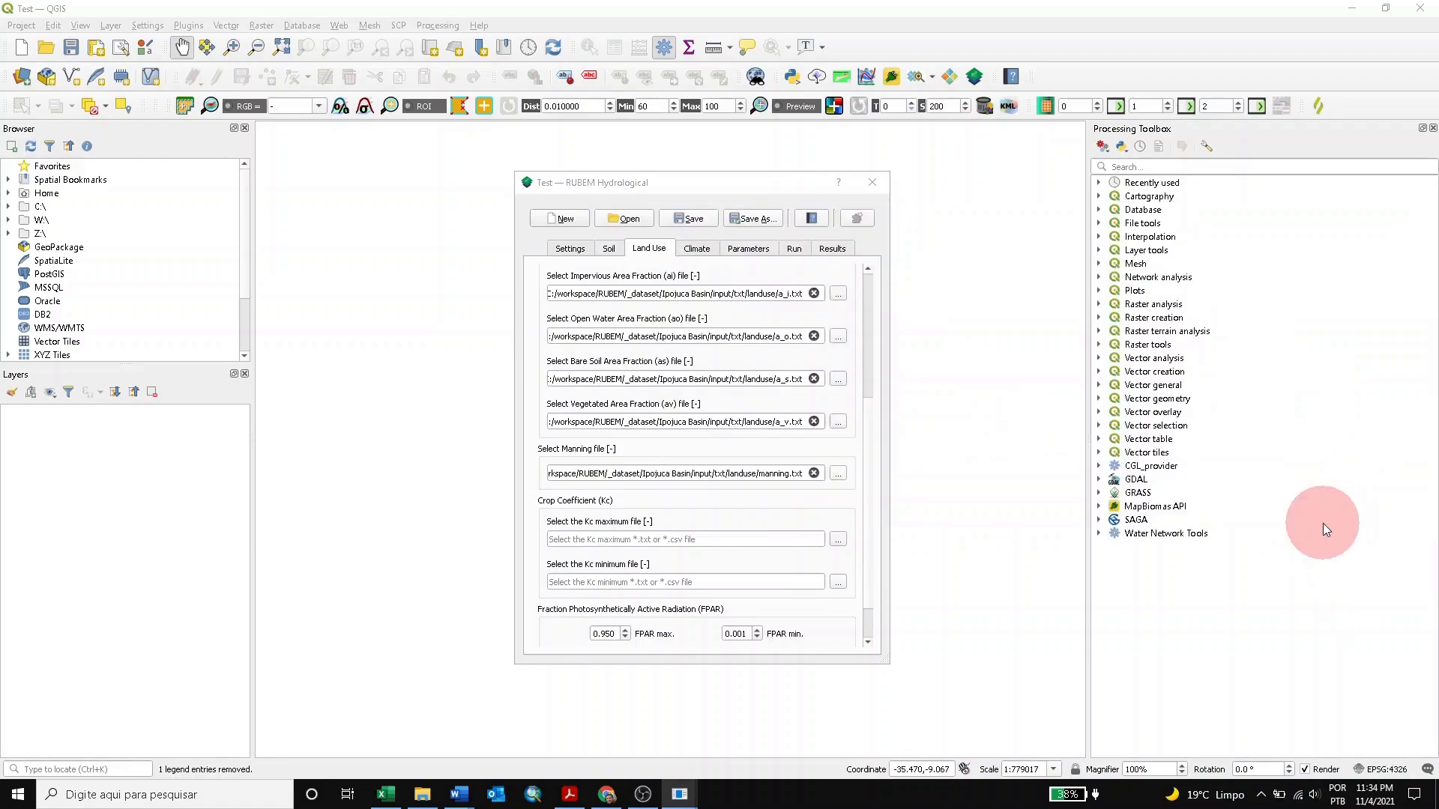
click(845, 583)
click(946, 391)
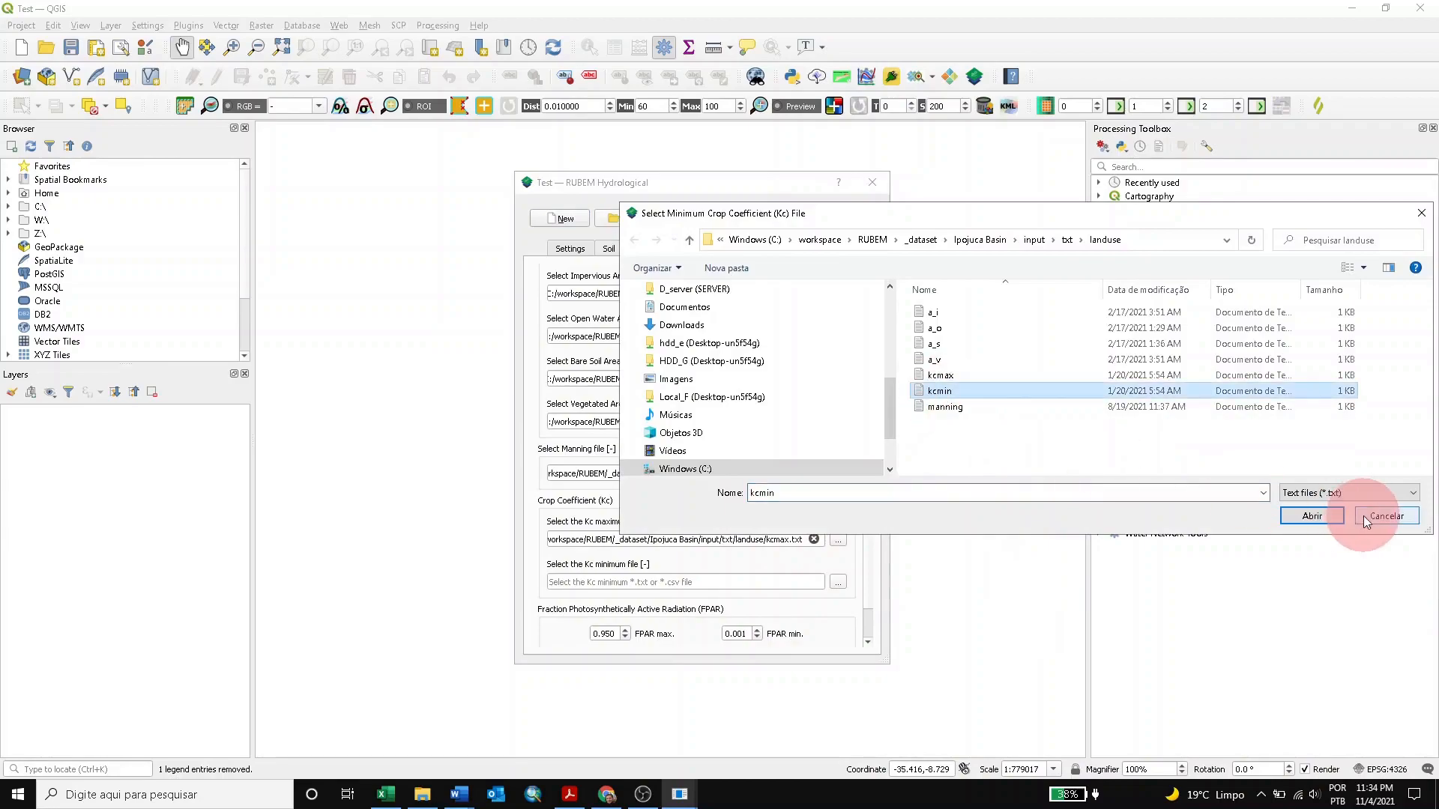
click(1311, 516)
- Set the minimum FPAR to 0.001 and save the project with its land use settings
scroll(784, 582, down, 1)
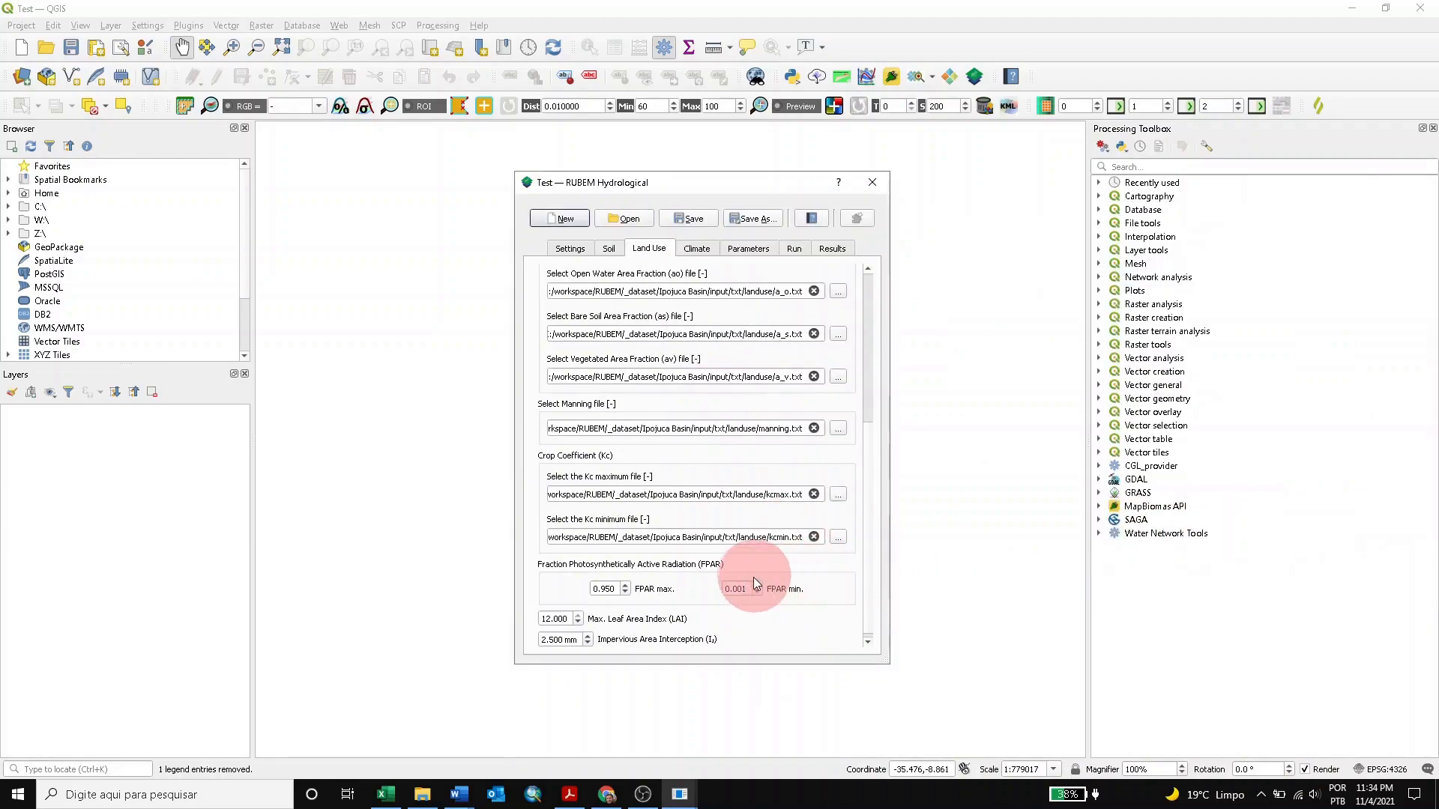
scroll(755, 581, down, 2)
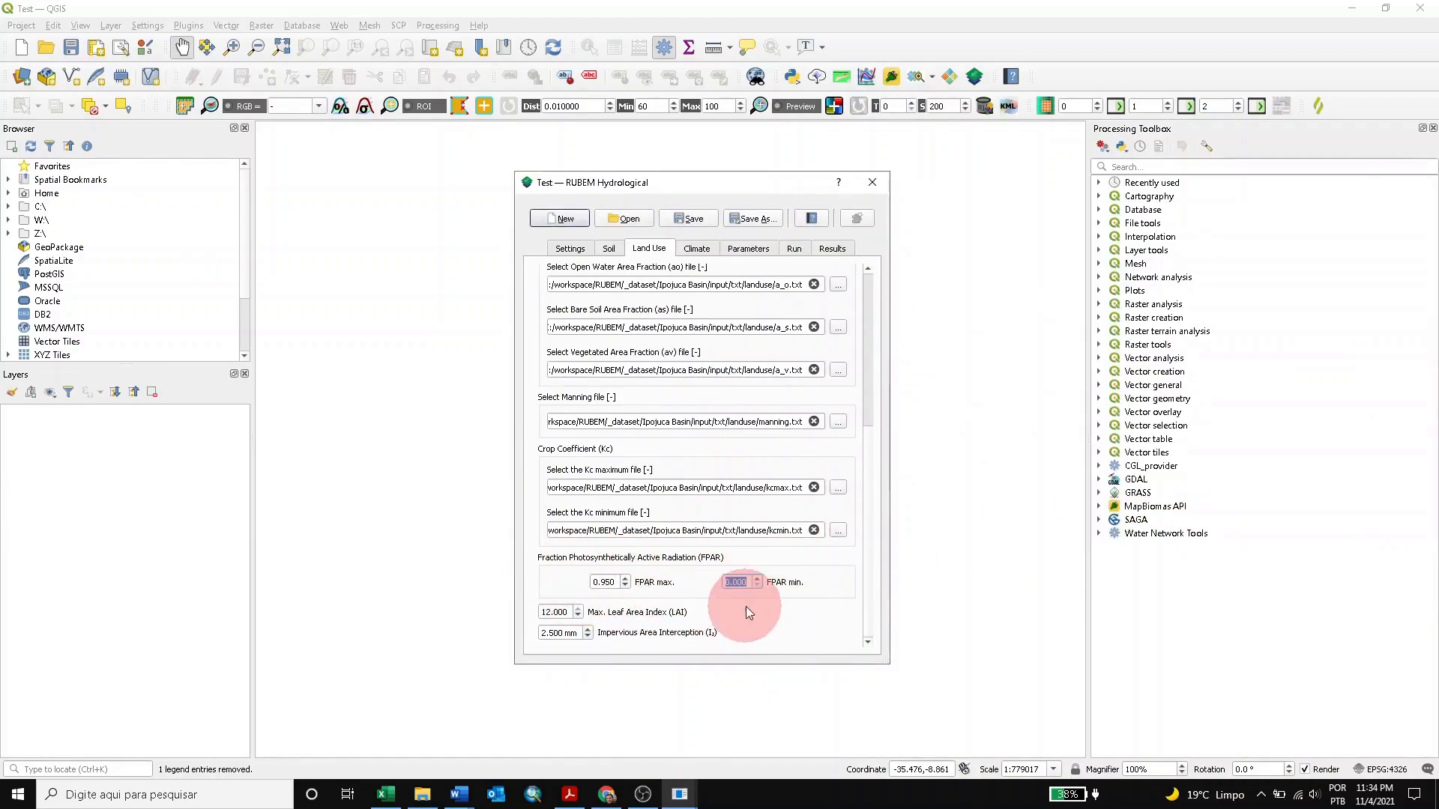
click(718, 625)
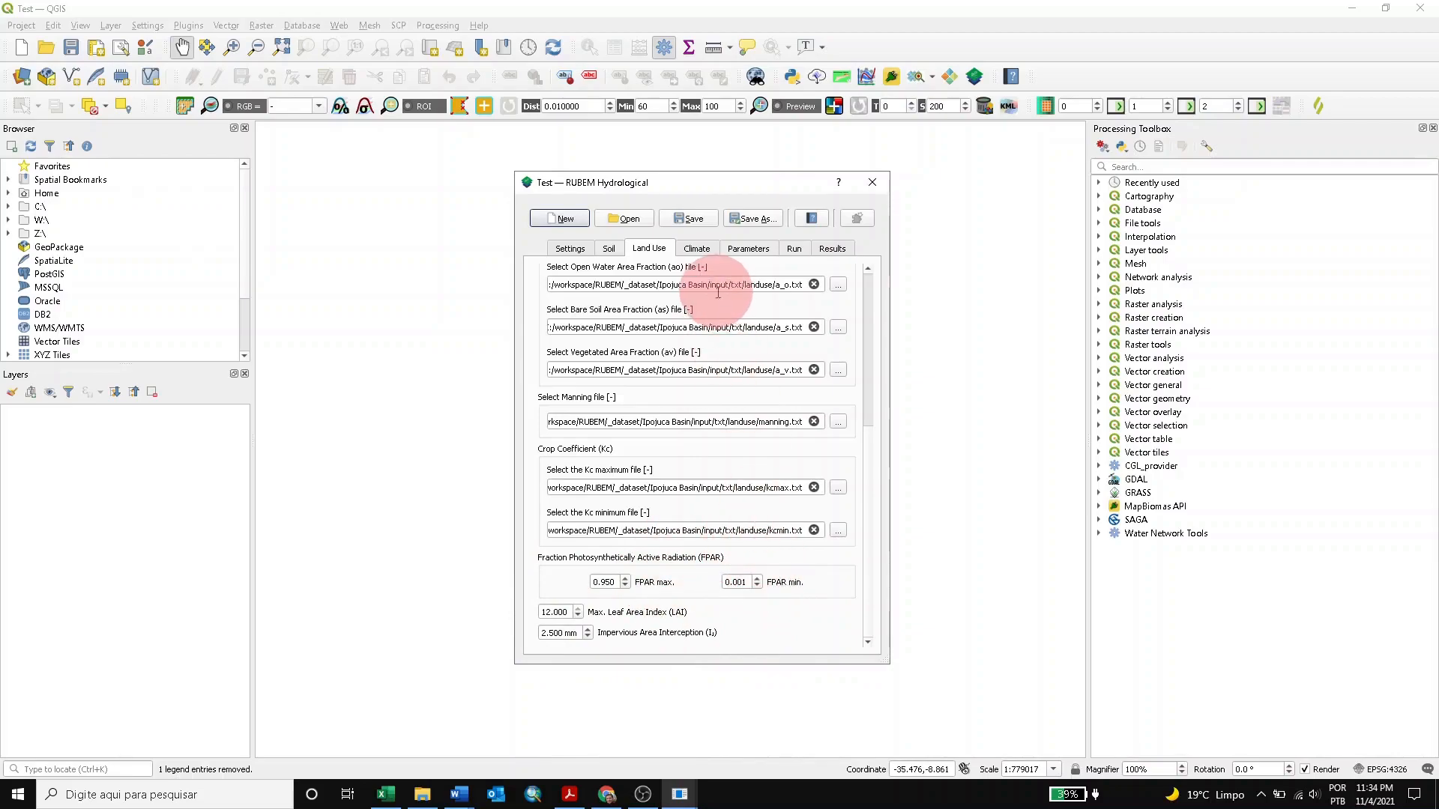
click(700, 224)
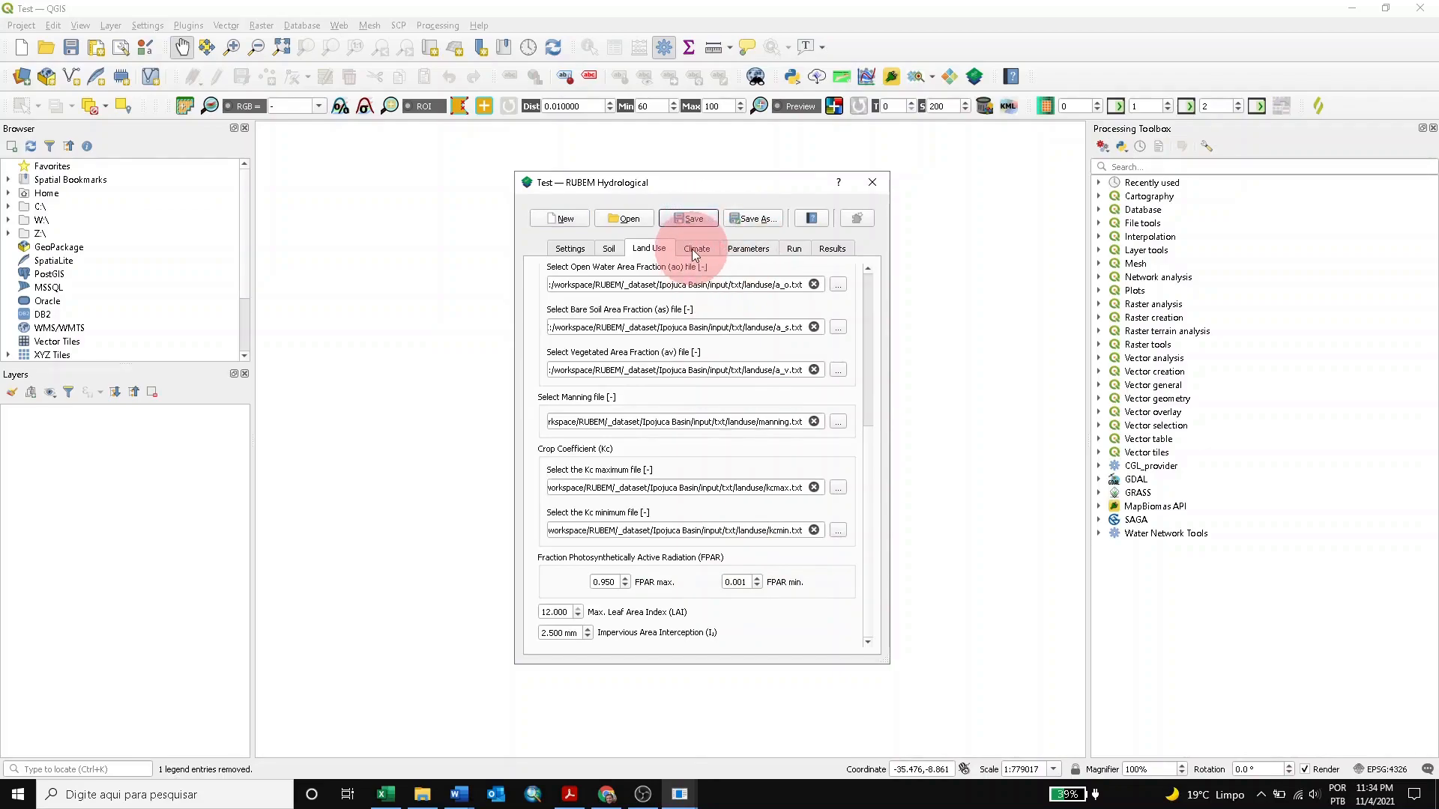
- Set the climate data's Monthly Rainfall MAP series to prec0000.001 from the input/maps/prec folder
click(693, 249)
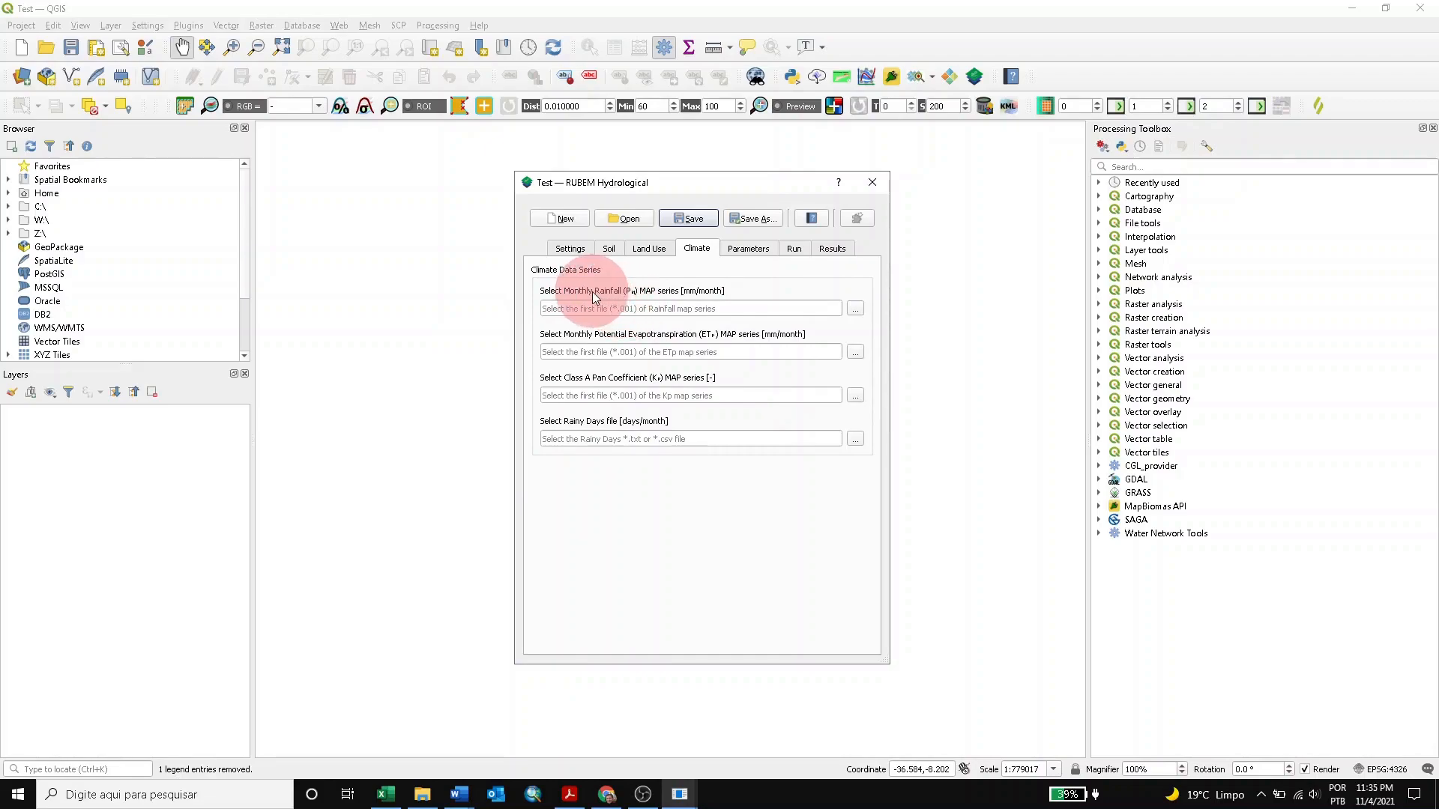
click(855, 310)
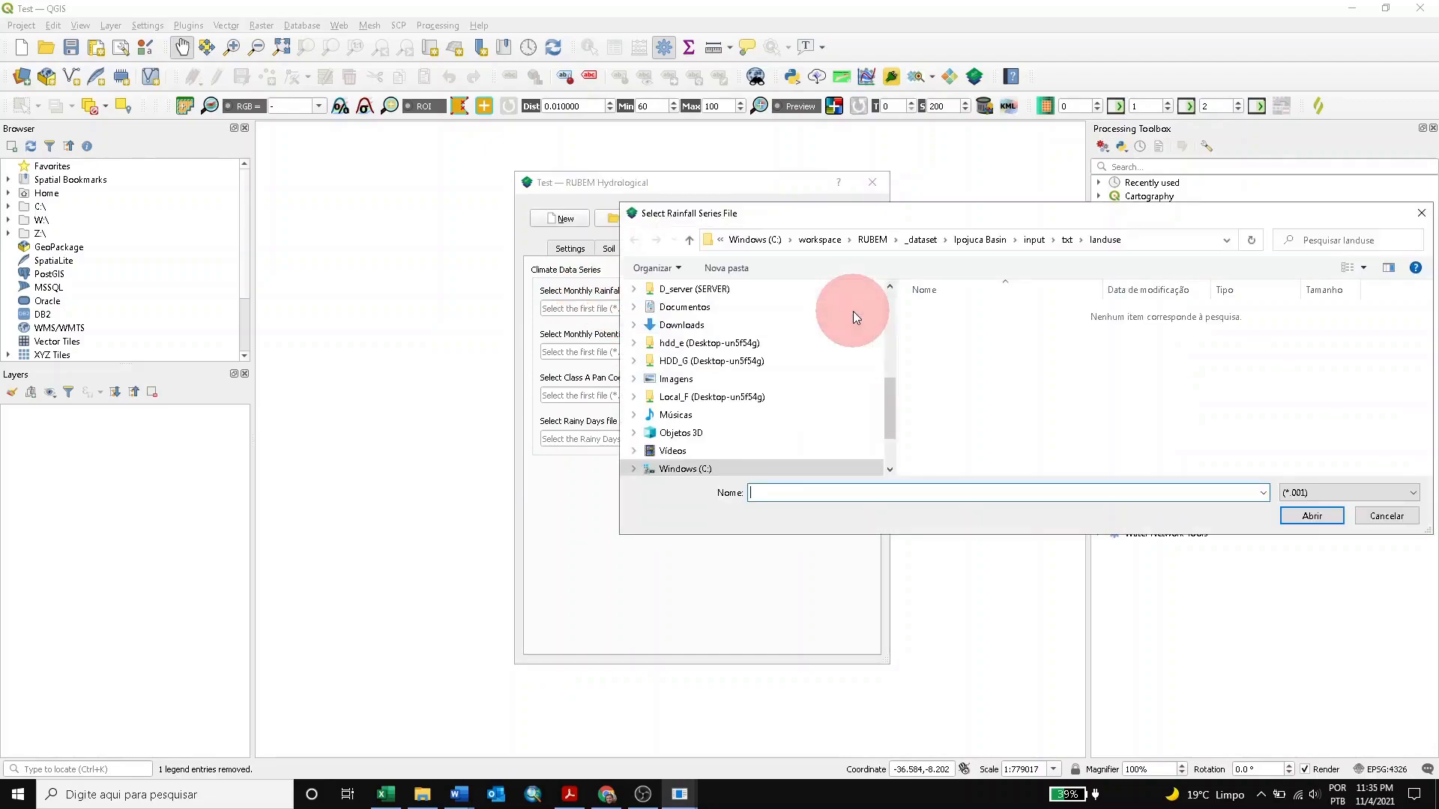
click(1033, 240)
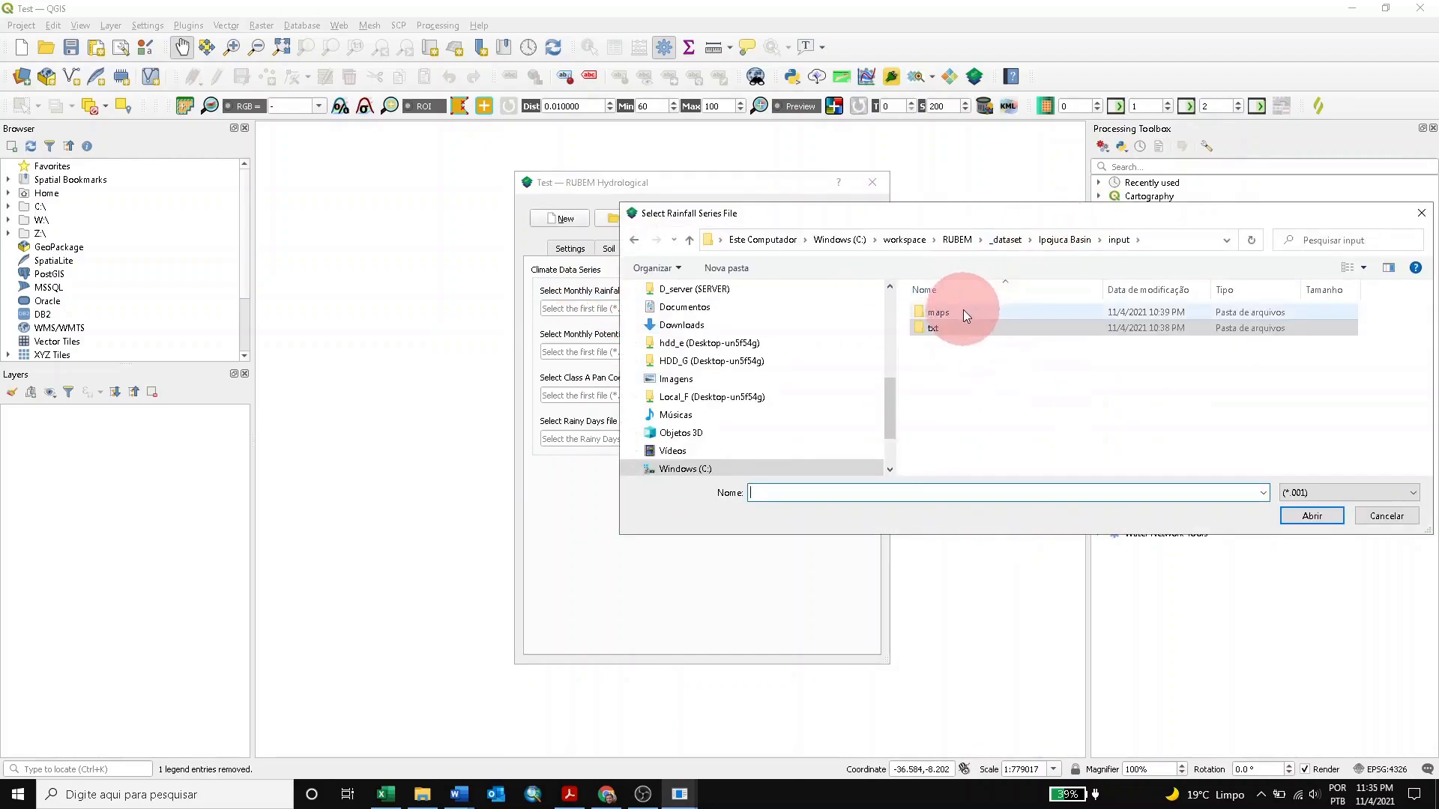
double_click(959, 310)
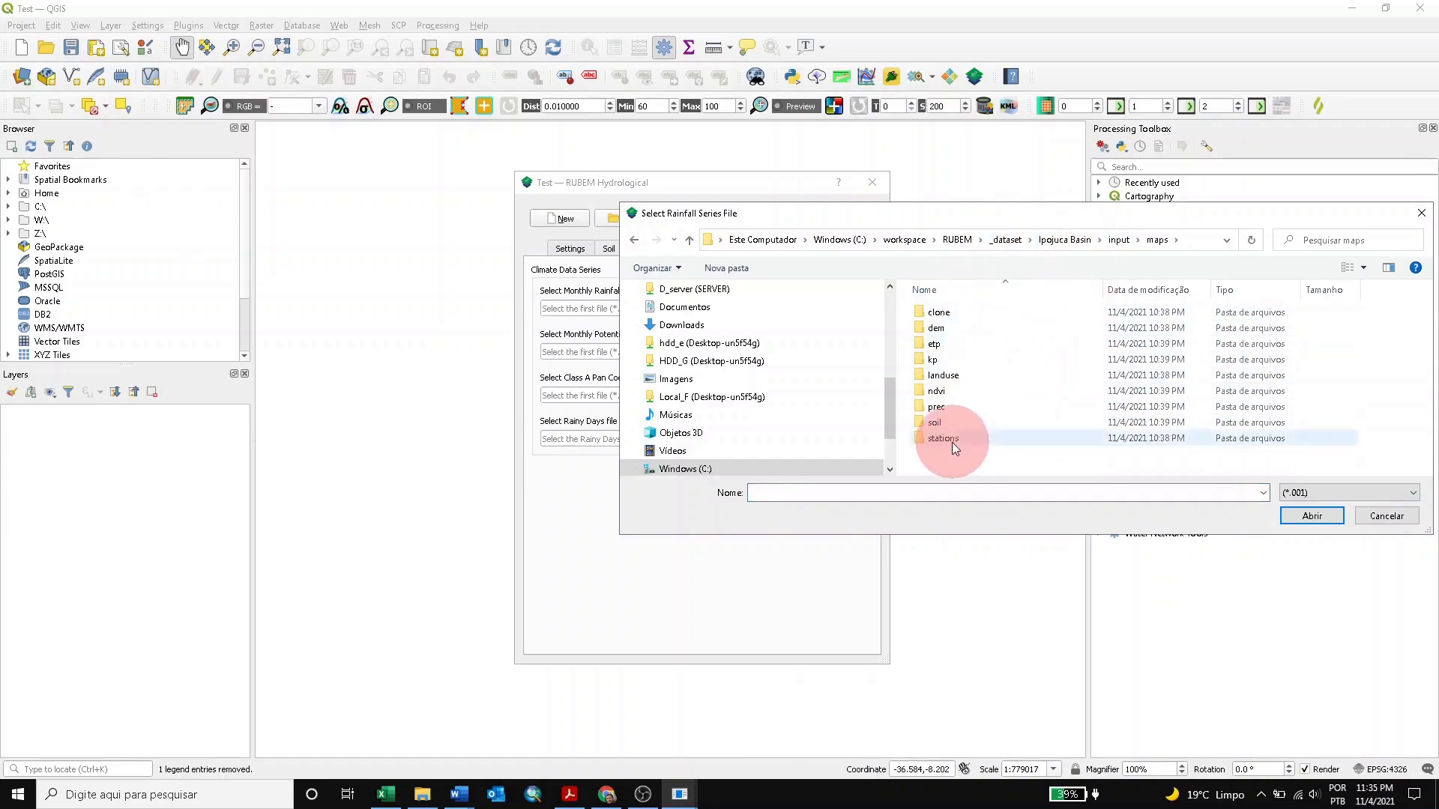
click(951, 408)
double_click(951, 406)
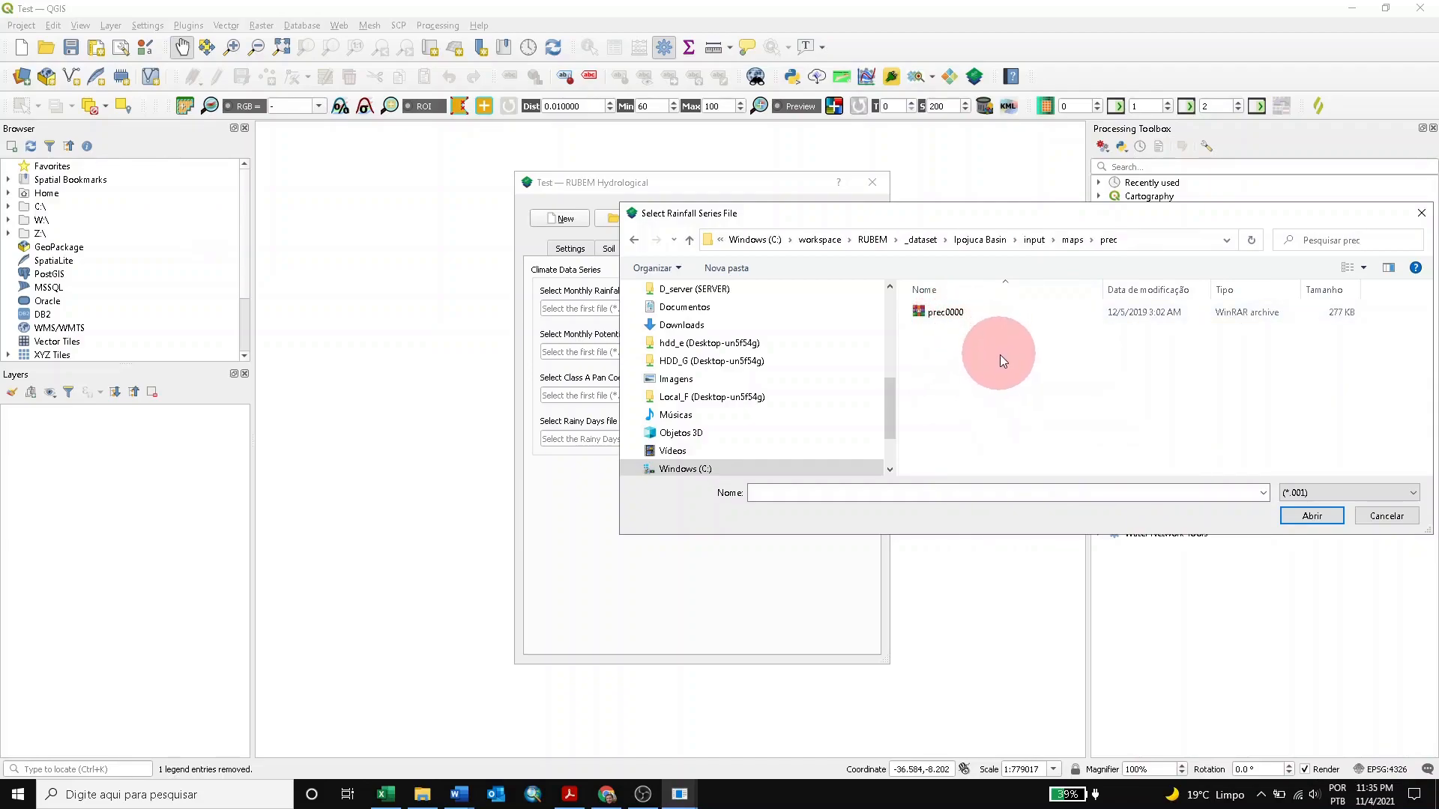
click(945, 312)
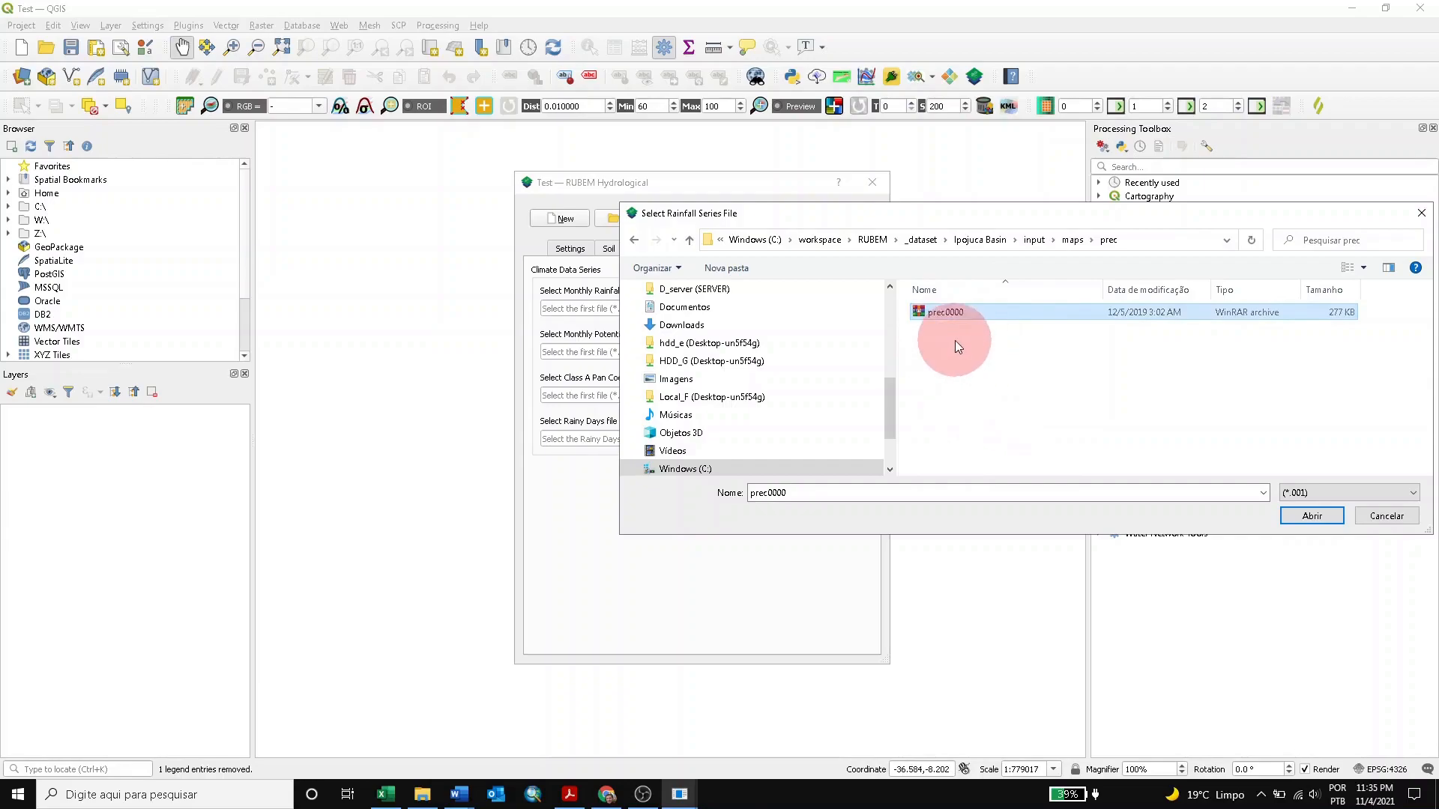
click(1293, 525)
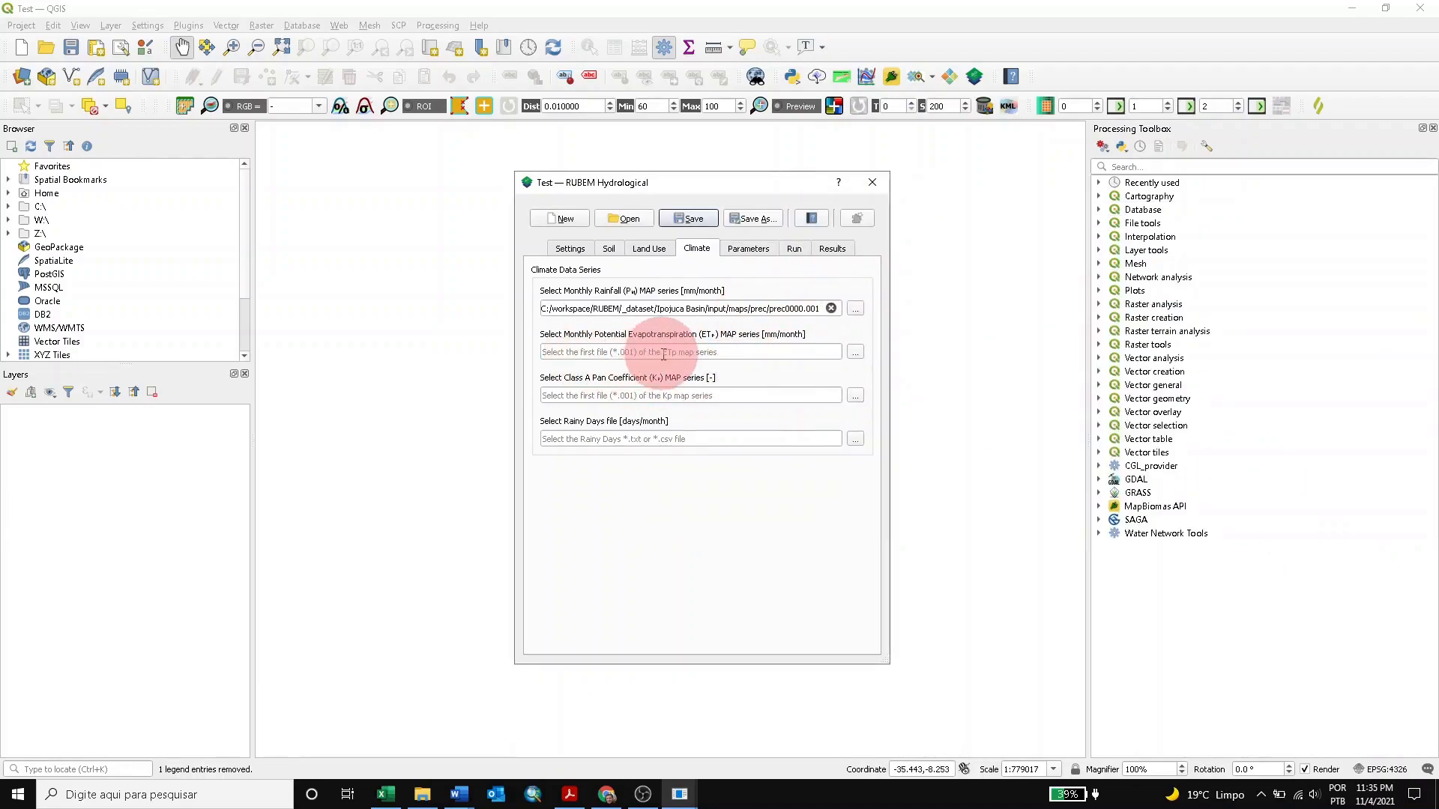
- Set the Monthly Potential Evapotranspiration MAP series to etp00000.001 from the input/maps/etp folder
click(854, 352)
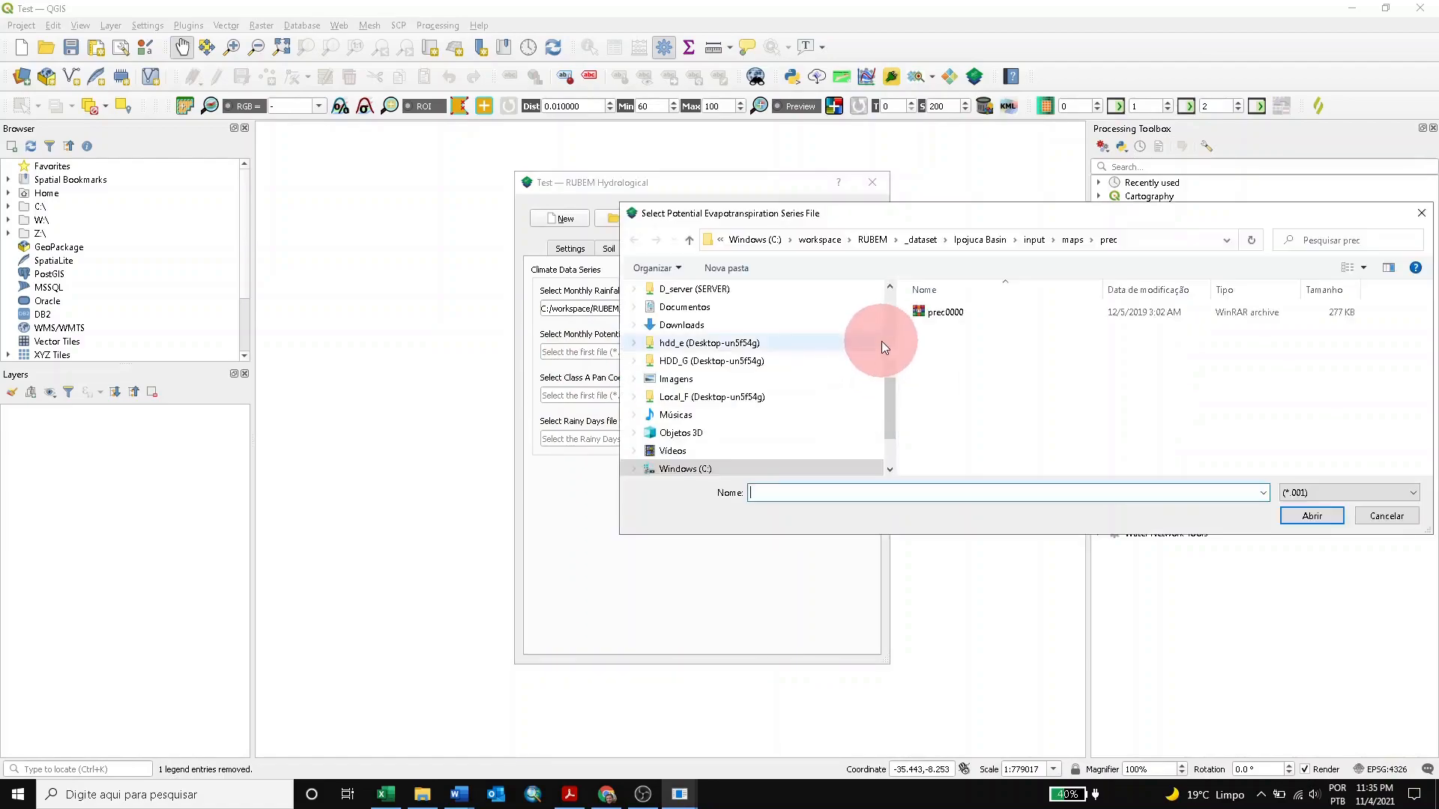
click(1073, 241)
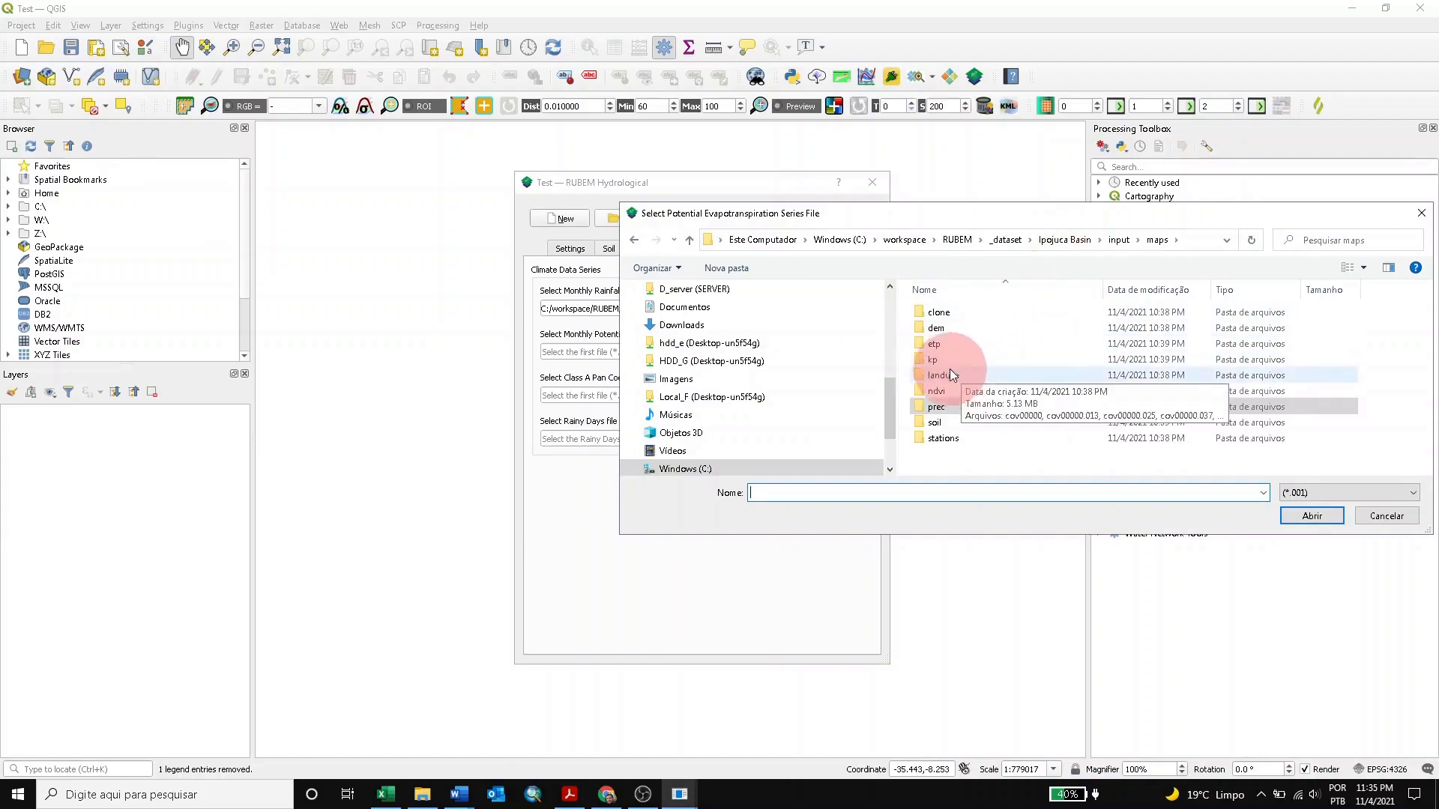
click(942, 345)
double_click(943, 344)
click(945, 311)
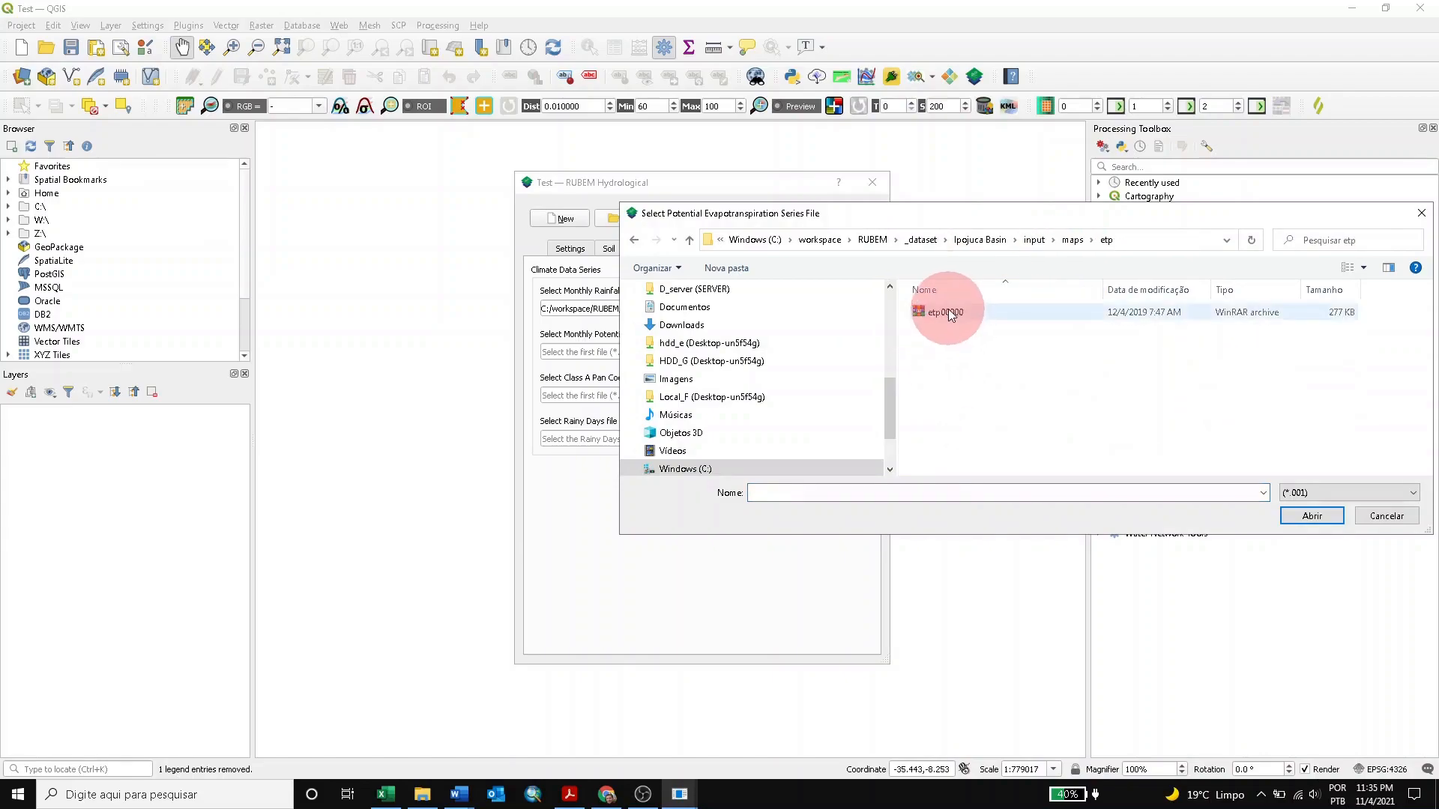
click(1304, 516)
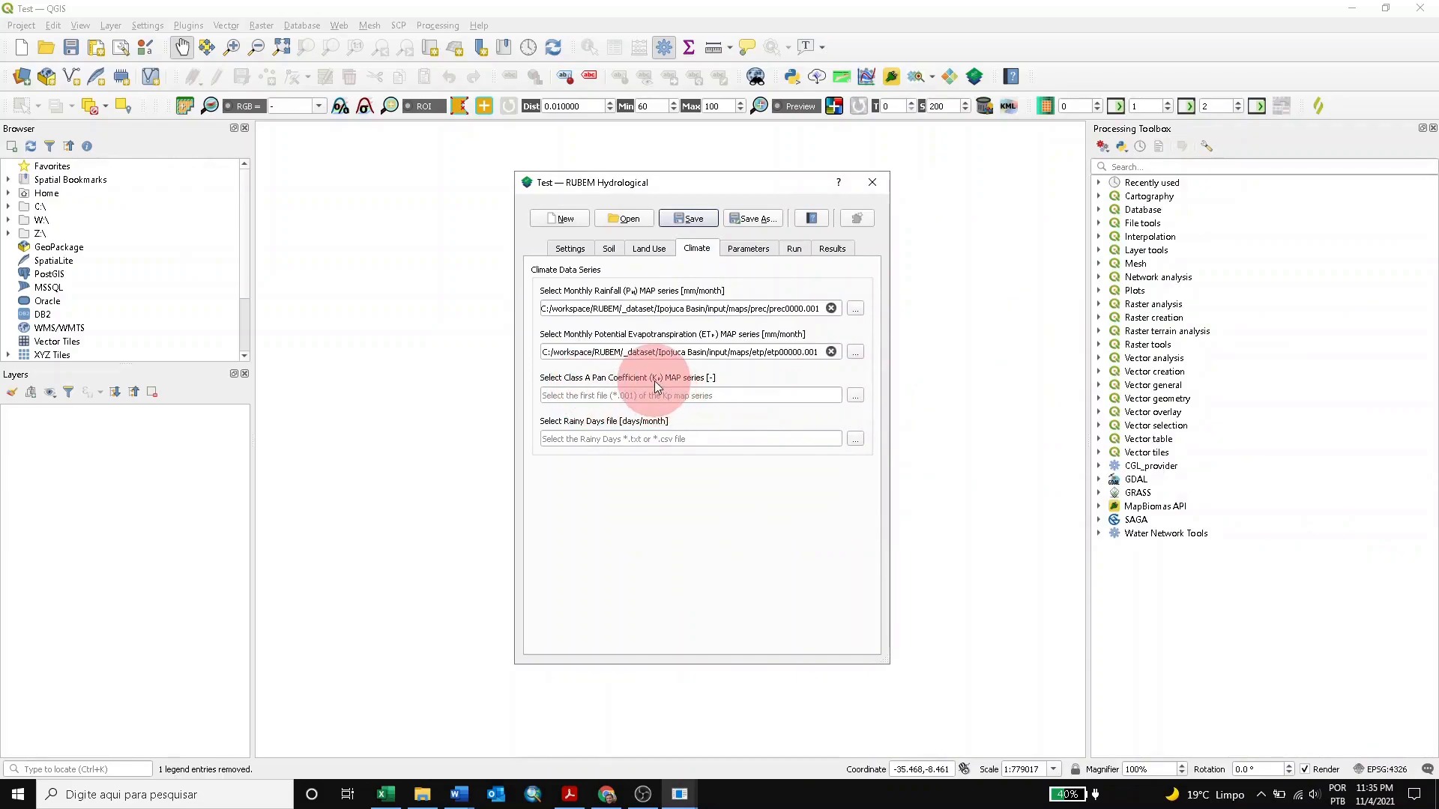
- Set the Class A Pan Coefficient (Kp) MAP series to kp000000.001 from the input/maps/kp folder
click(853, 395)
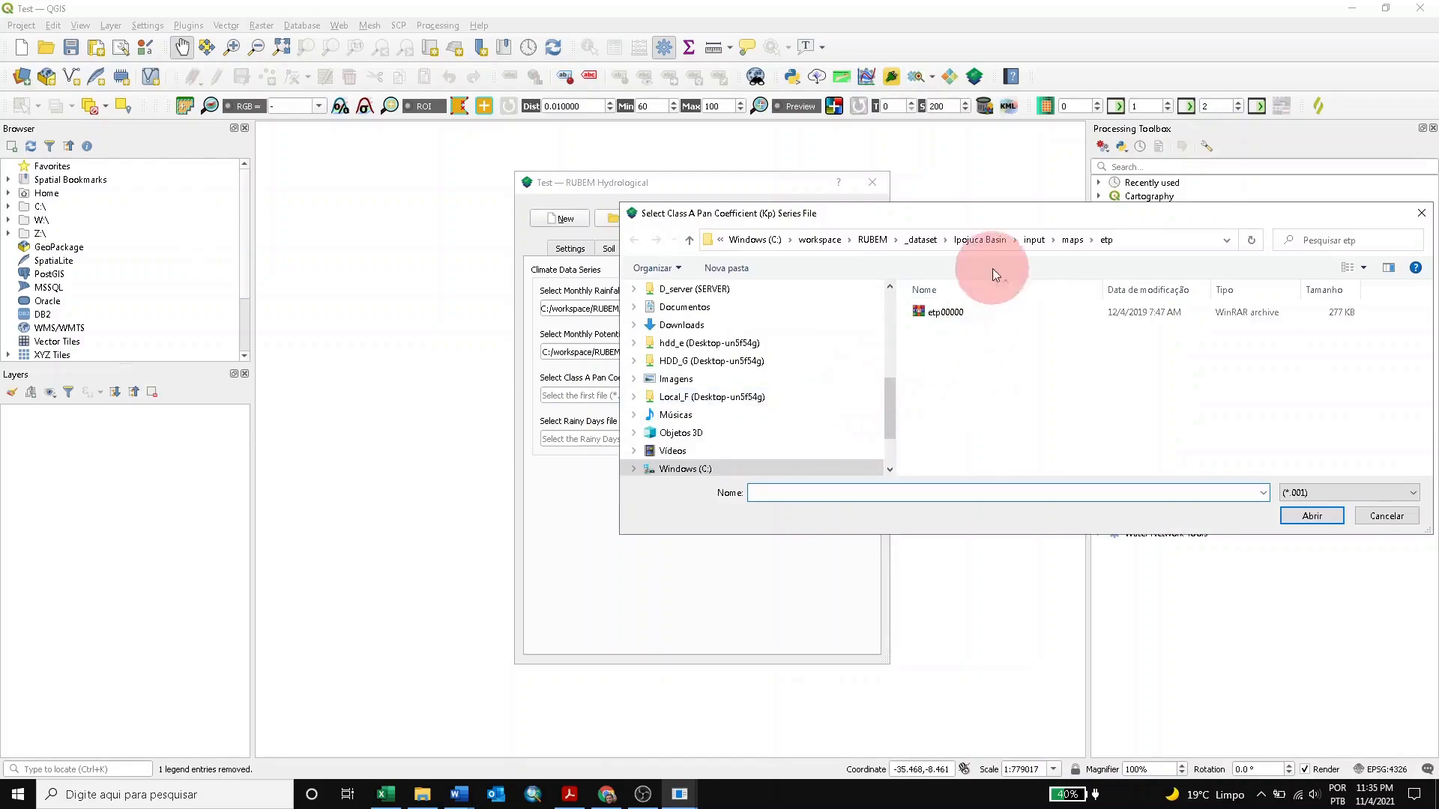
click(1074, 245)
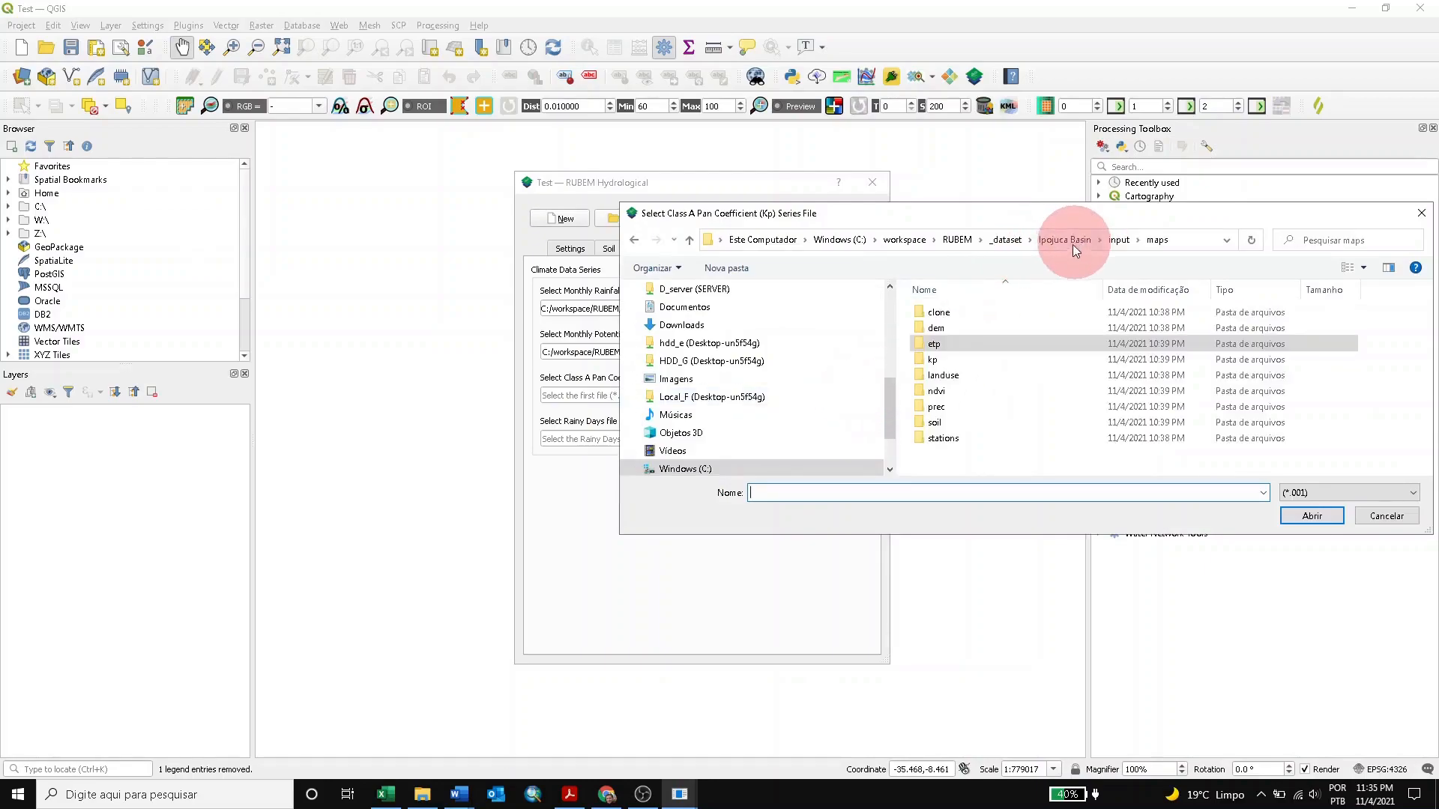
double_click(934, 367)
click(937, 310)
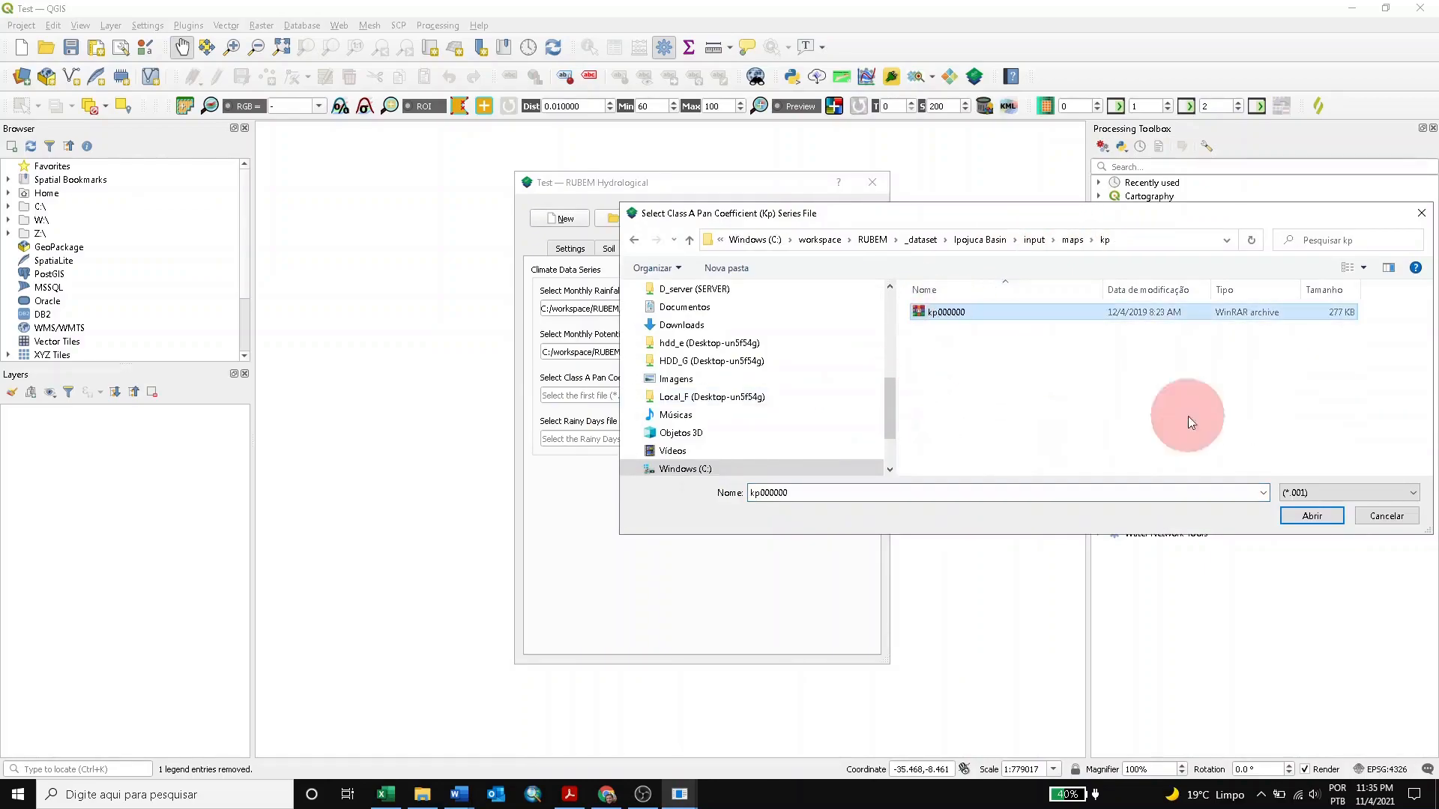
click(1310, 513)
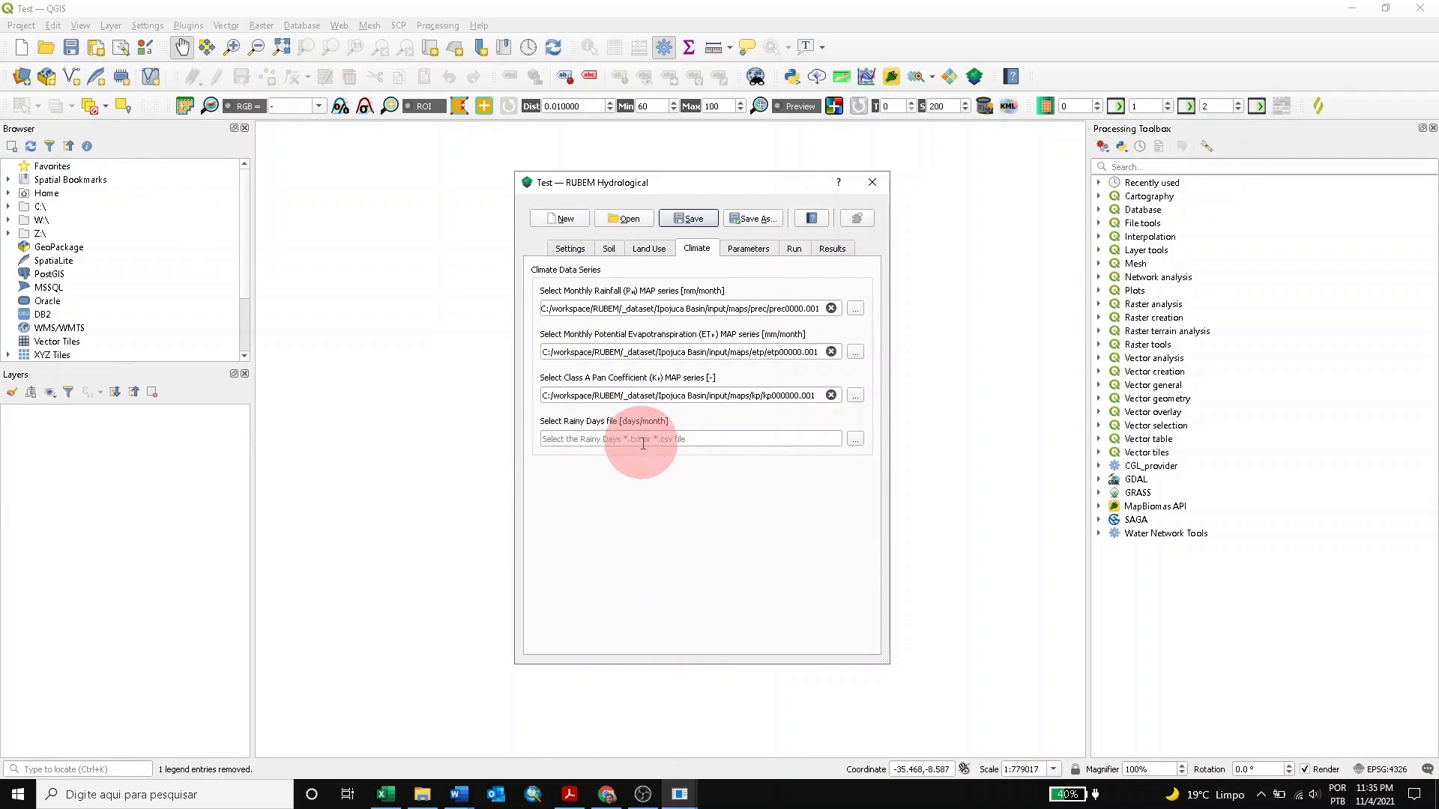
- Set the Rainy Days file to rainydays.txt from the input/txt folder and save the project with its climate settings
click(854, 439)
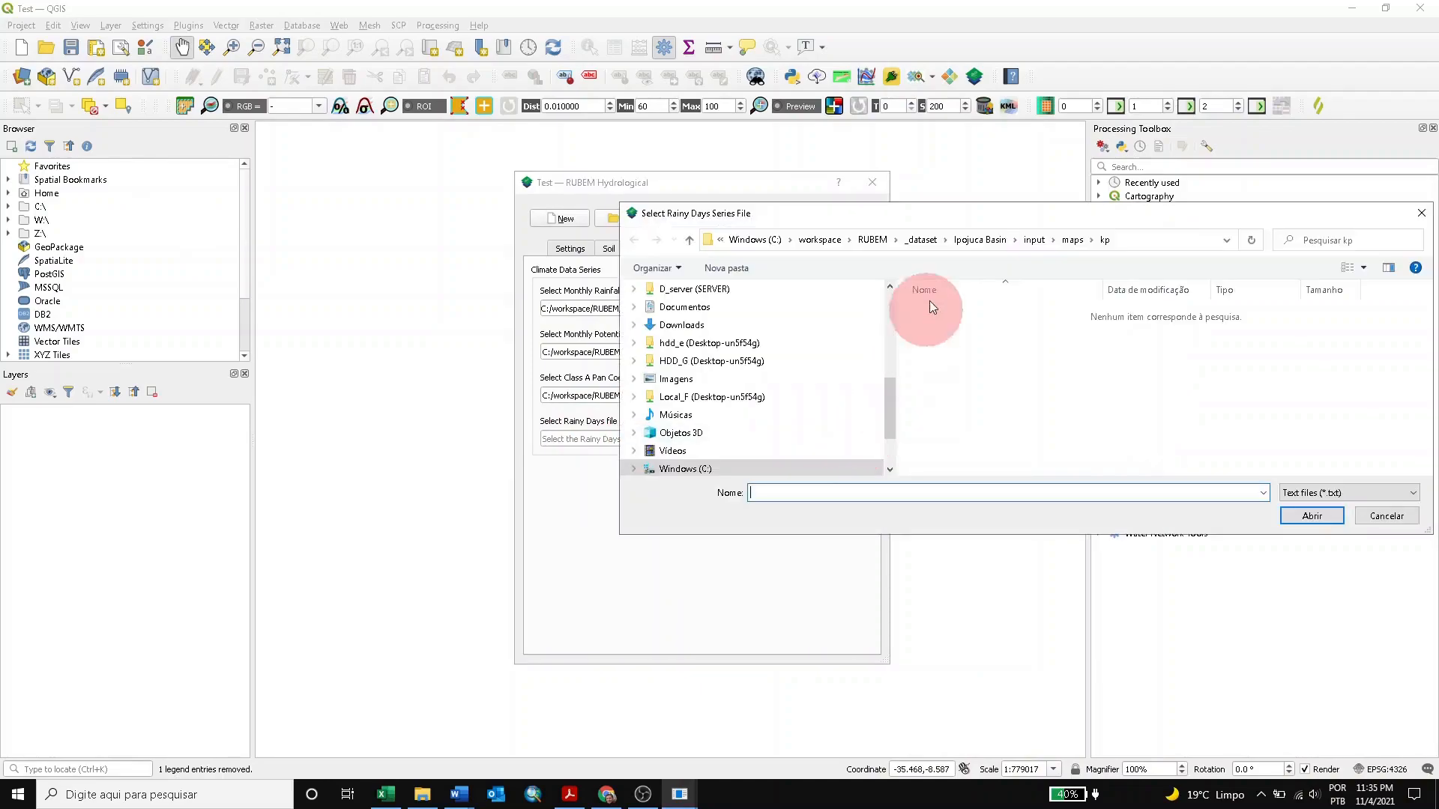
click(1069, 241)
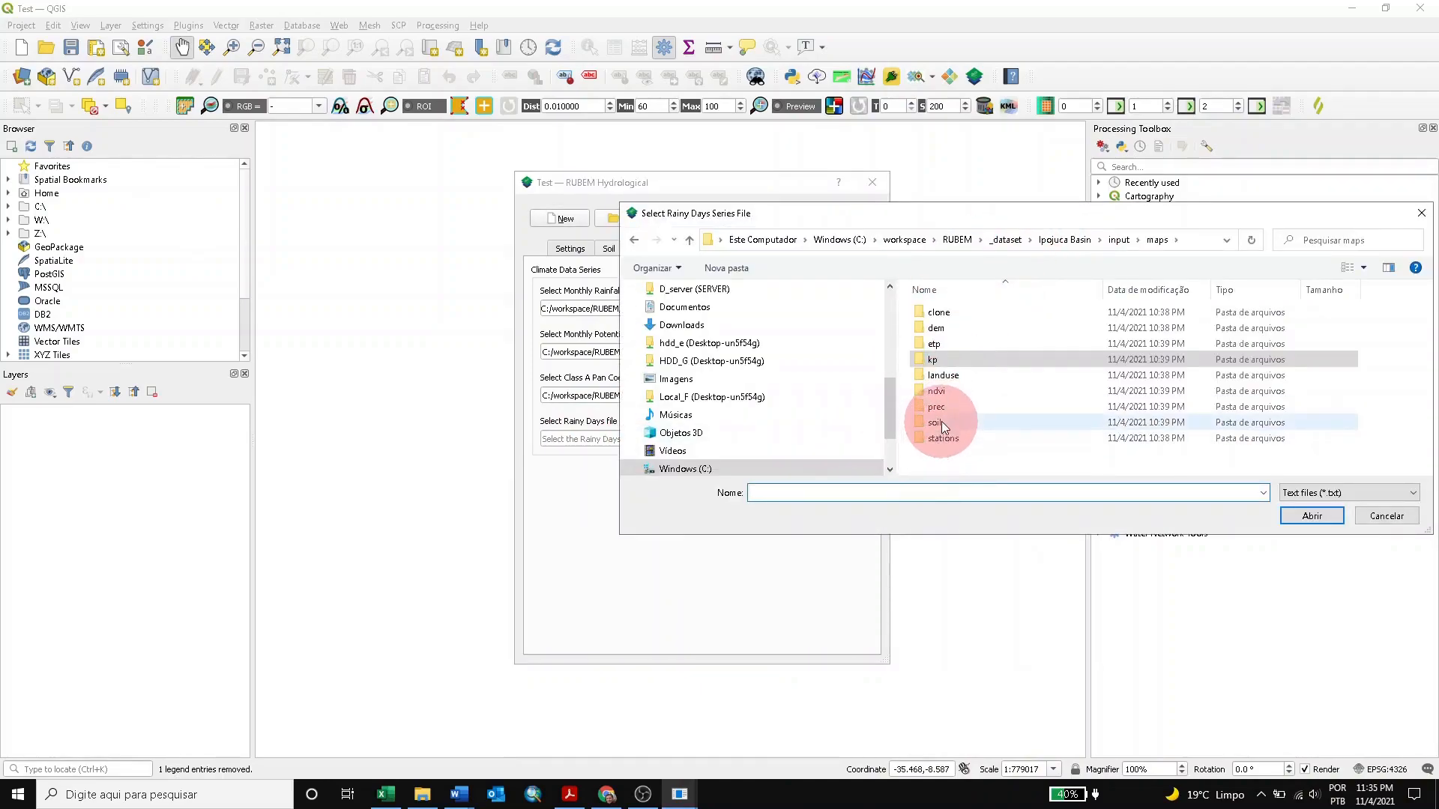
click(1112, 241)
double_click(933, 328)
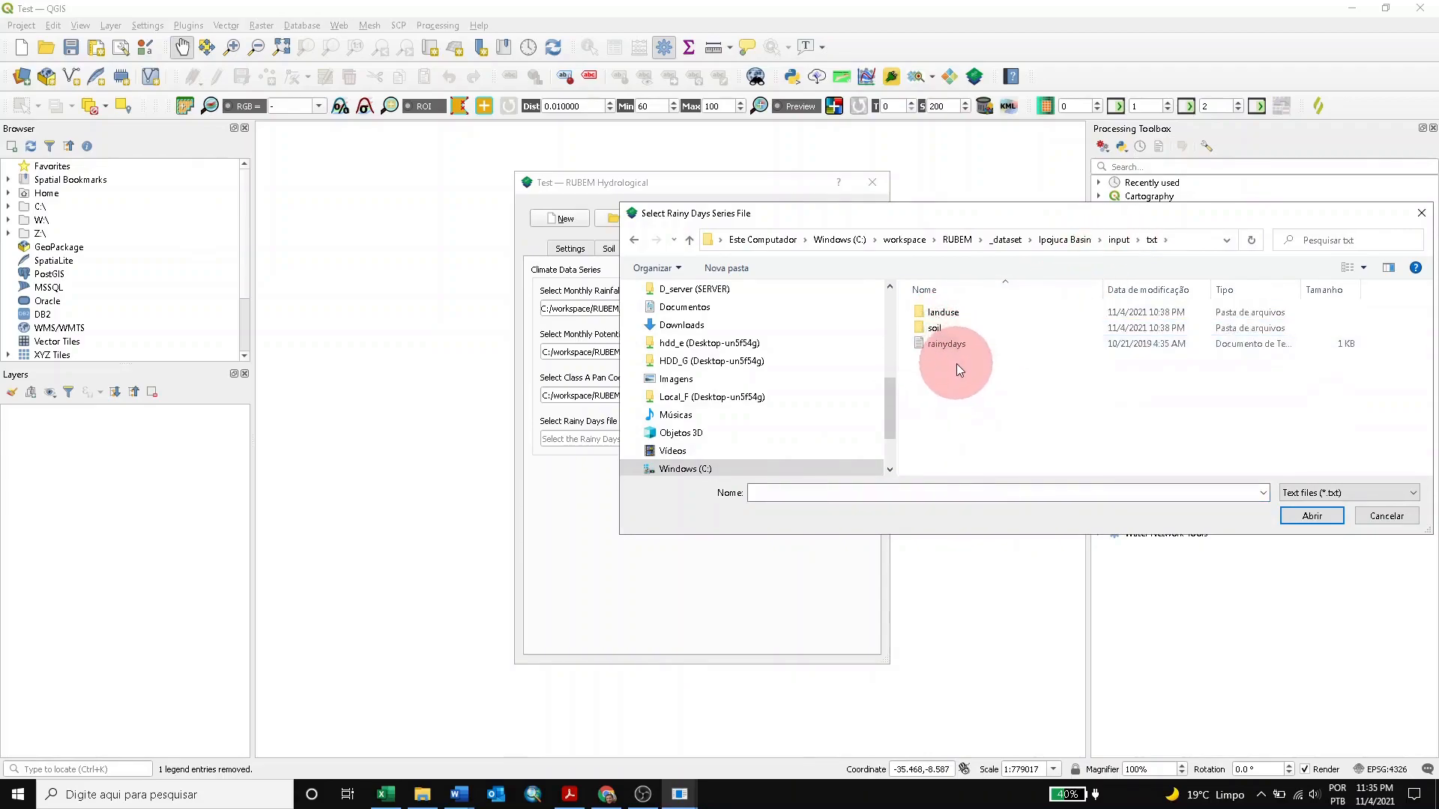
click(947, 346)
click(1313, 516)
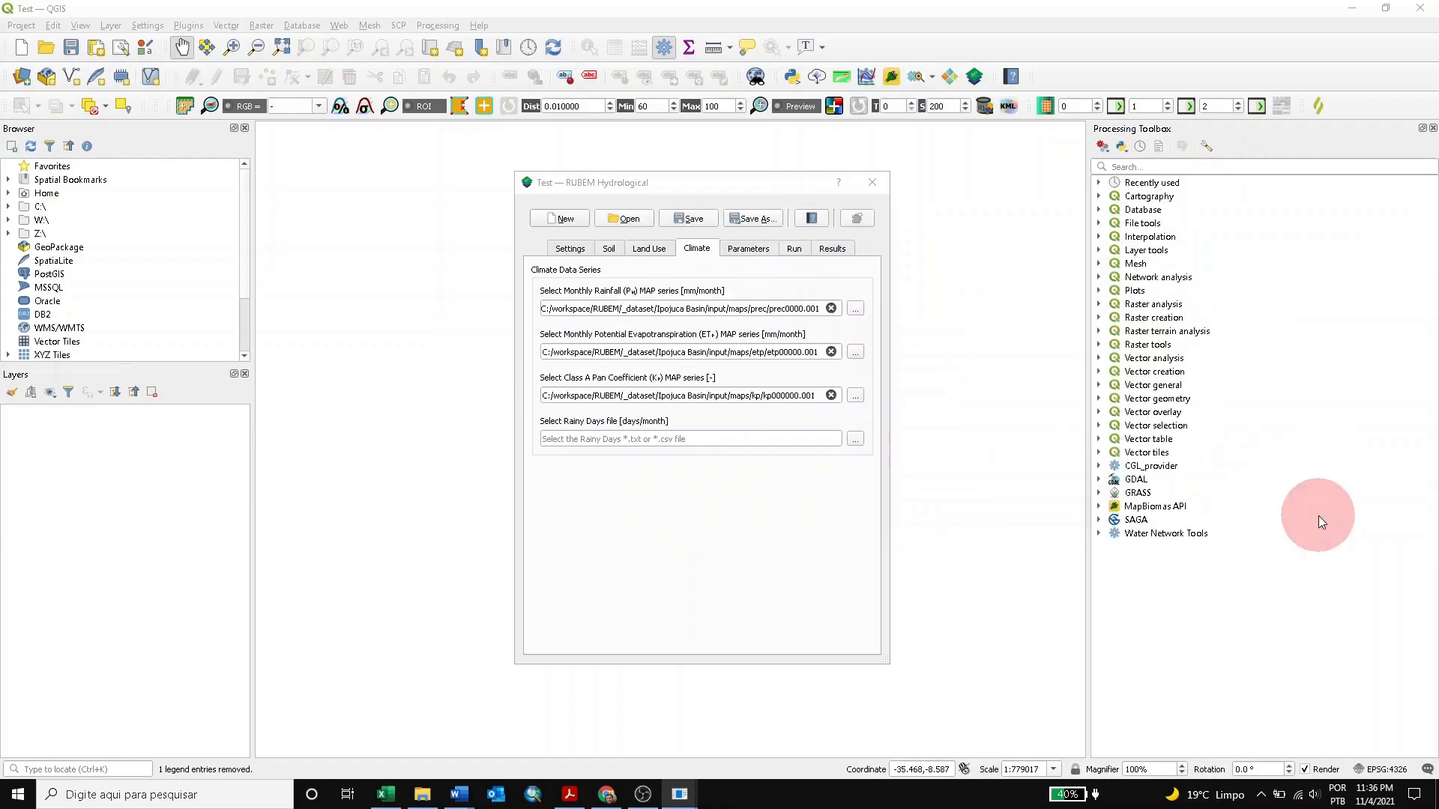
click(687, 220)
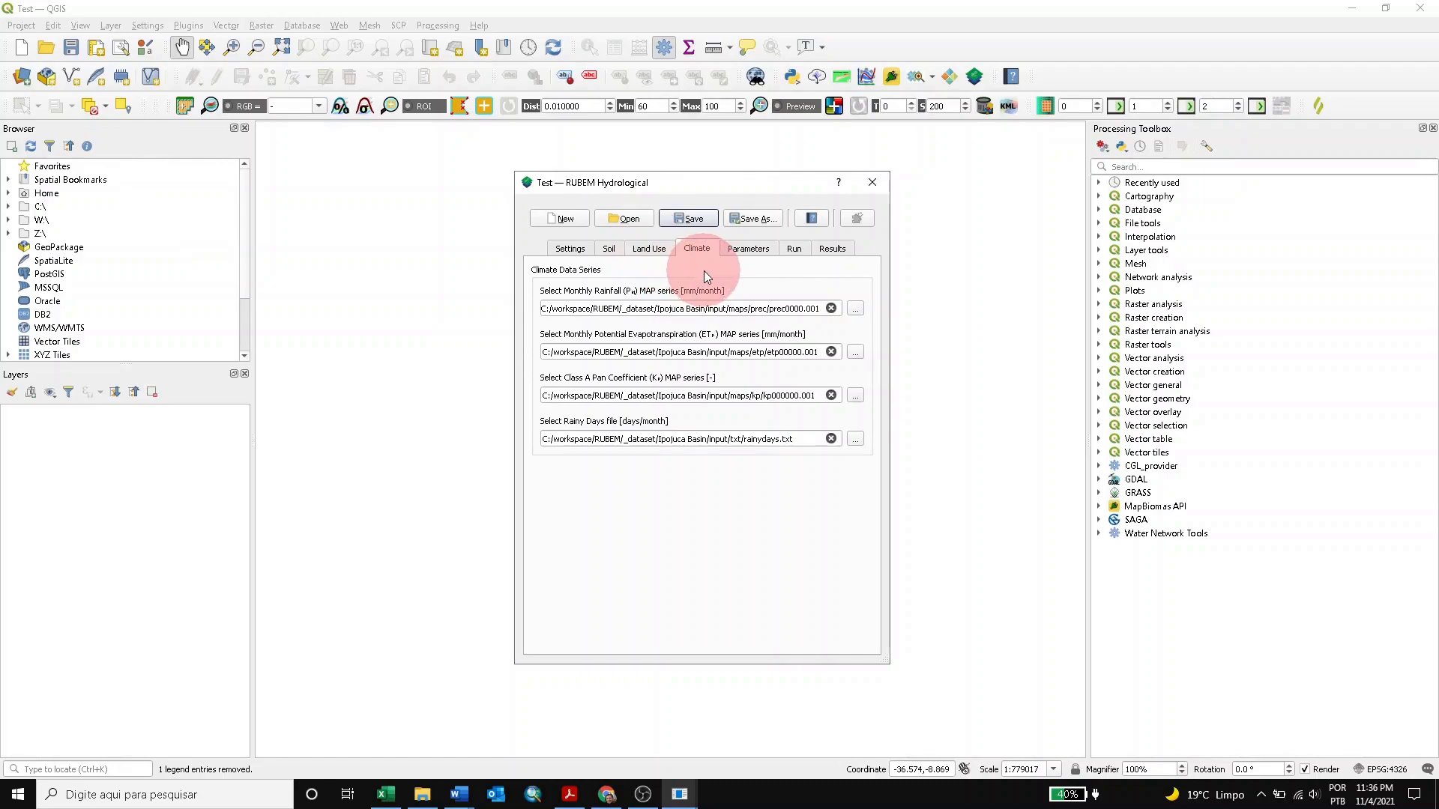
- Review the model parameters, and add Surface Runoff and Baseflow to the files to generate, keeping Total Interception enabled
click(746, 249)
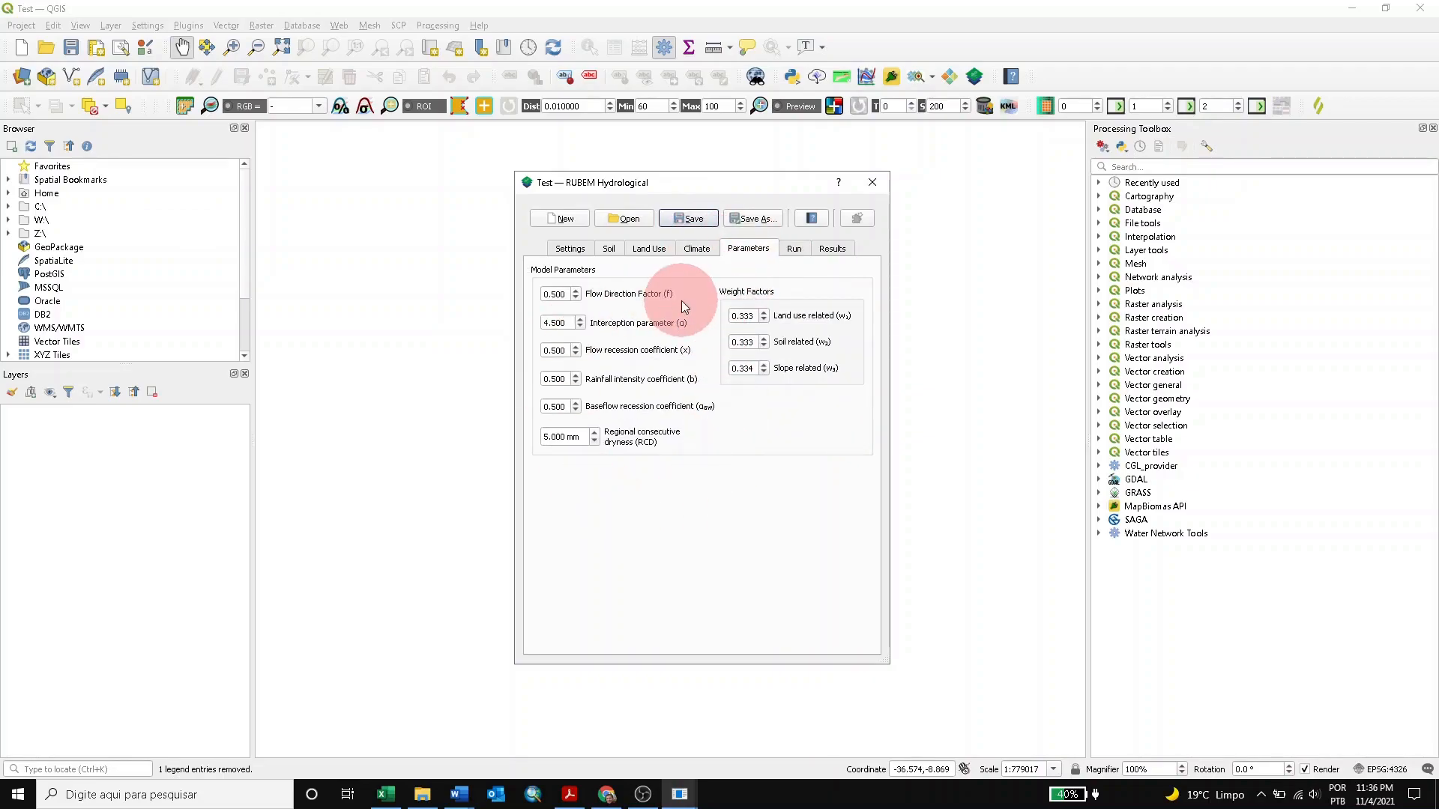
mouse_move(672, 439)
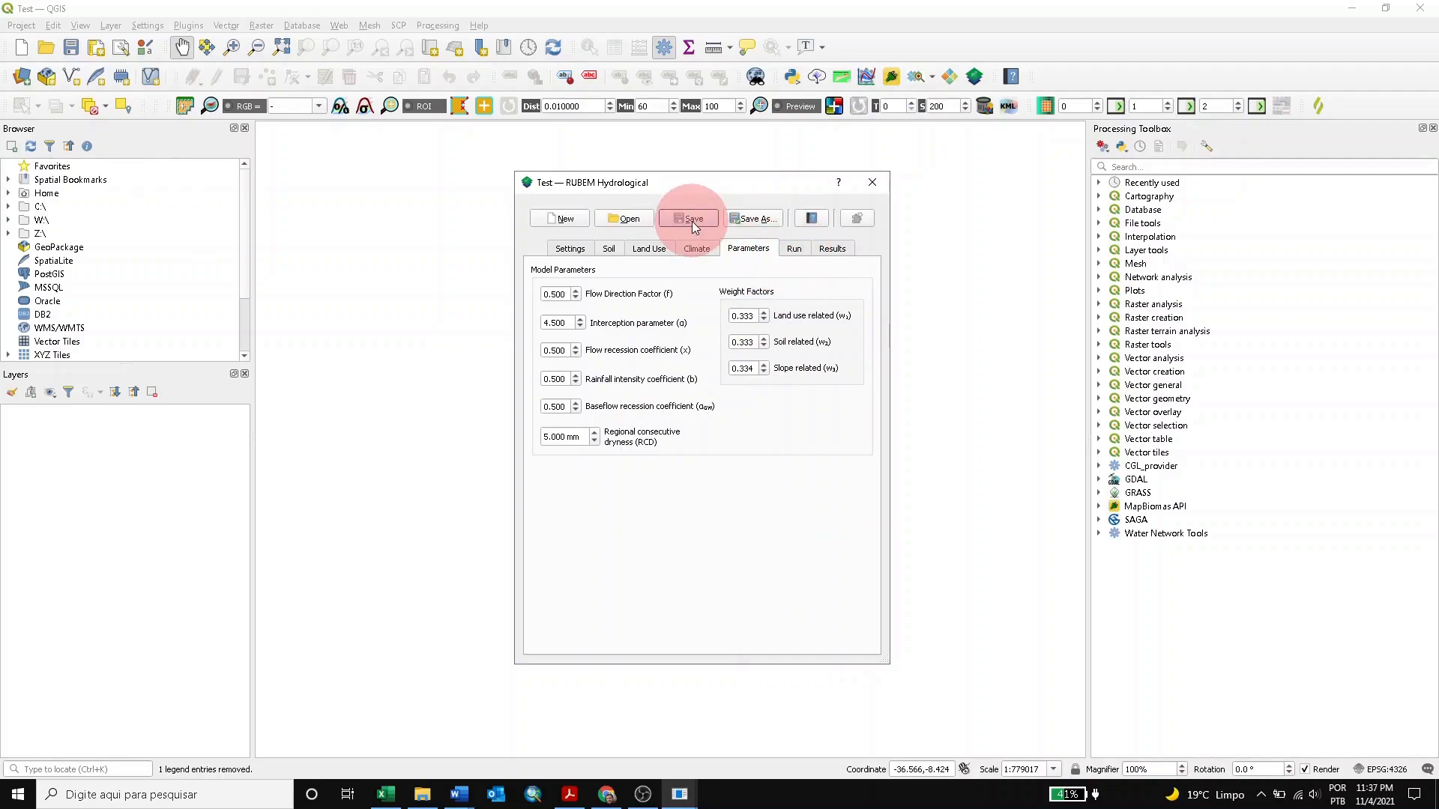
click(794, 250)
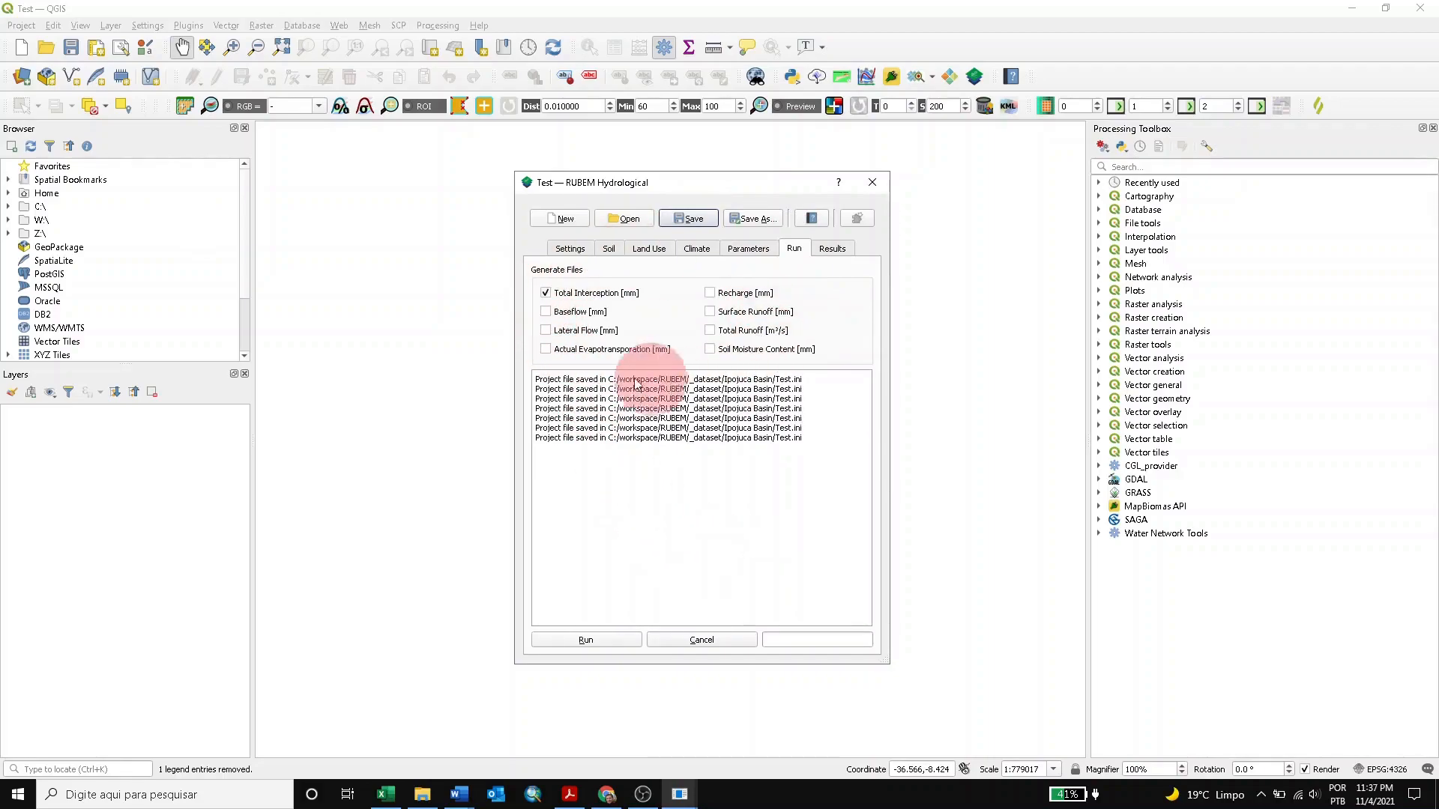
click(548, 295)
click(547, 293)
click(546, 293)
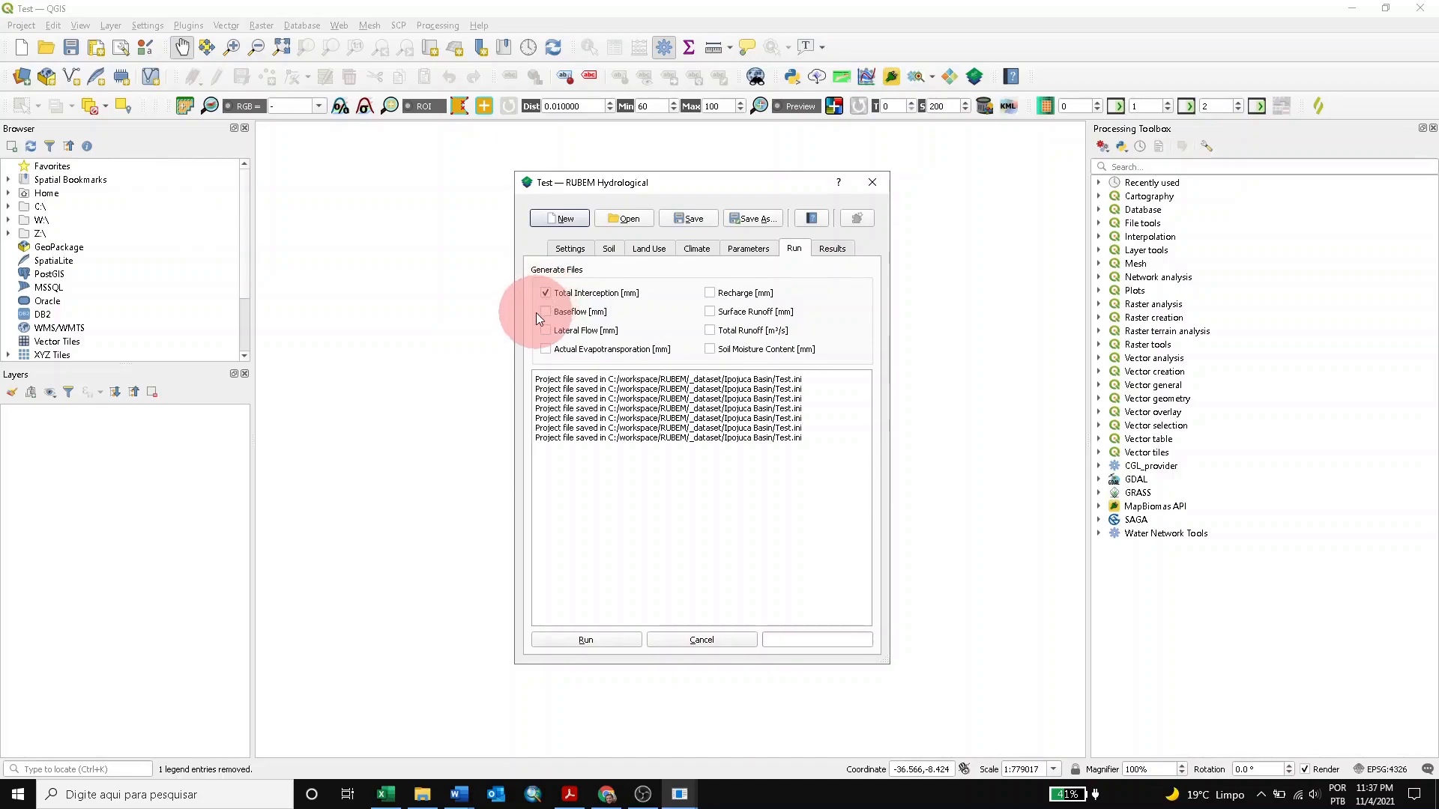
click(709, 312)
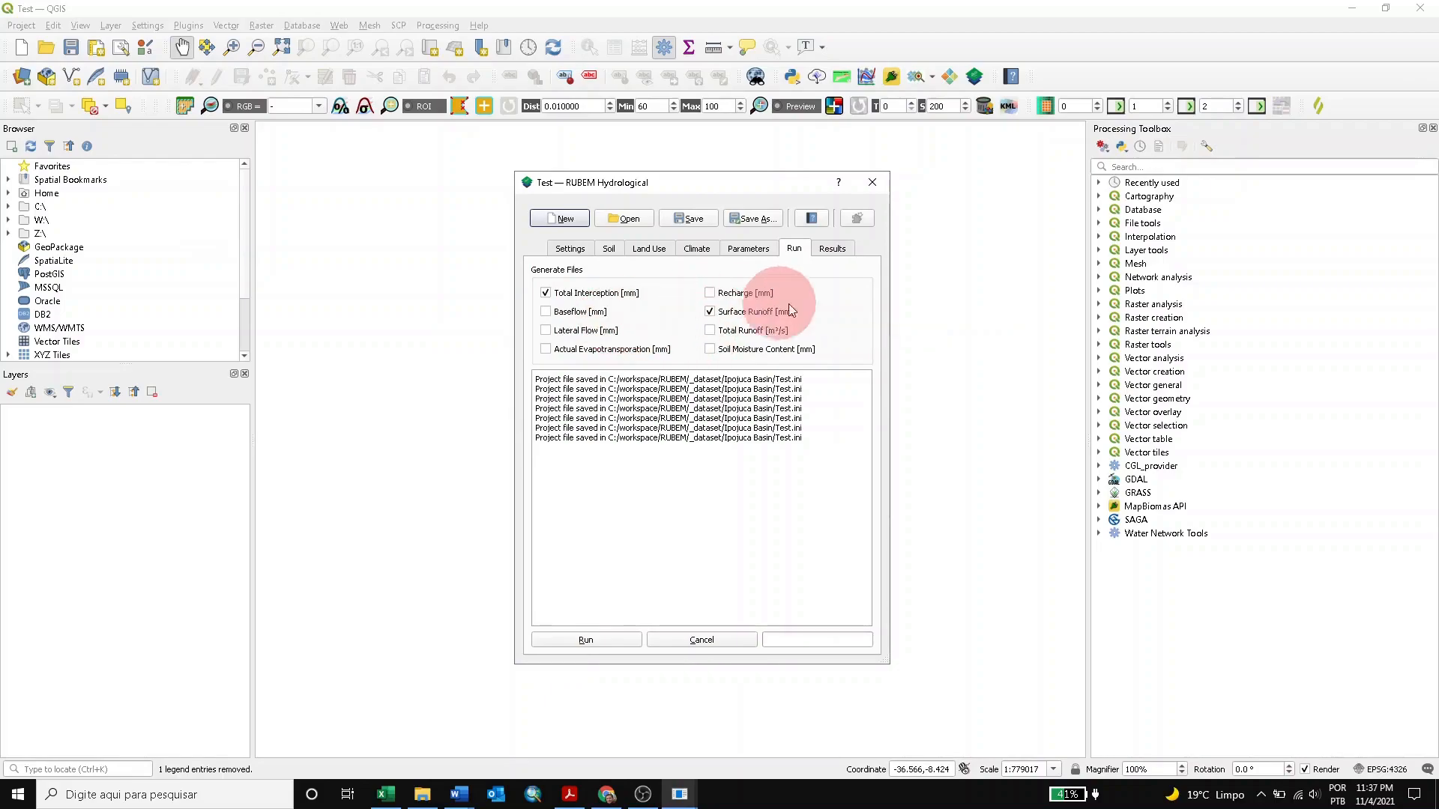
click(544, 312)
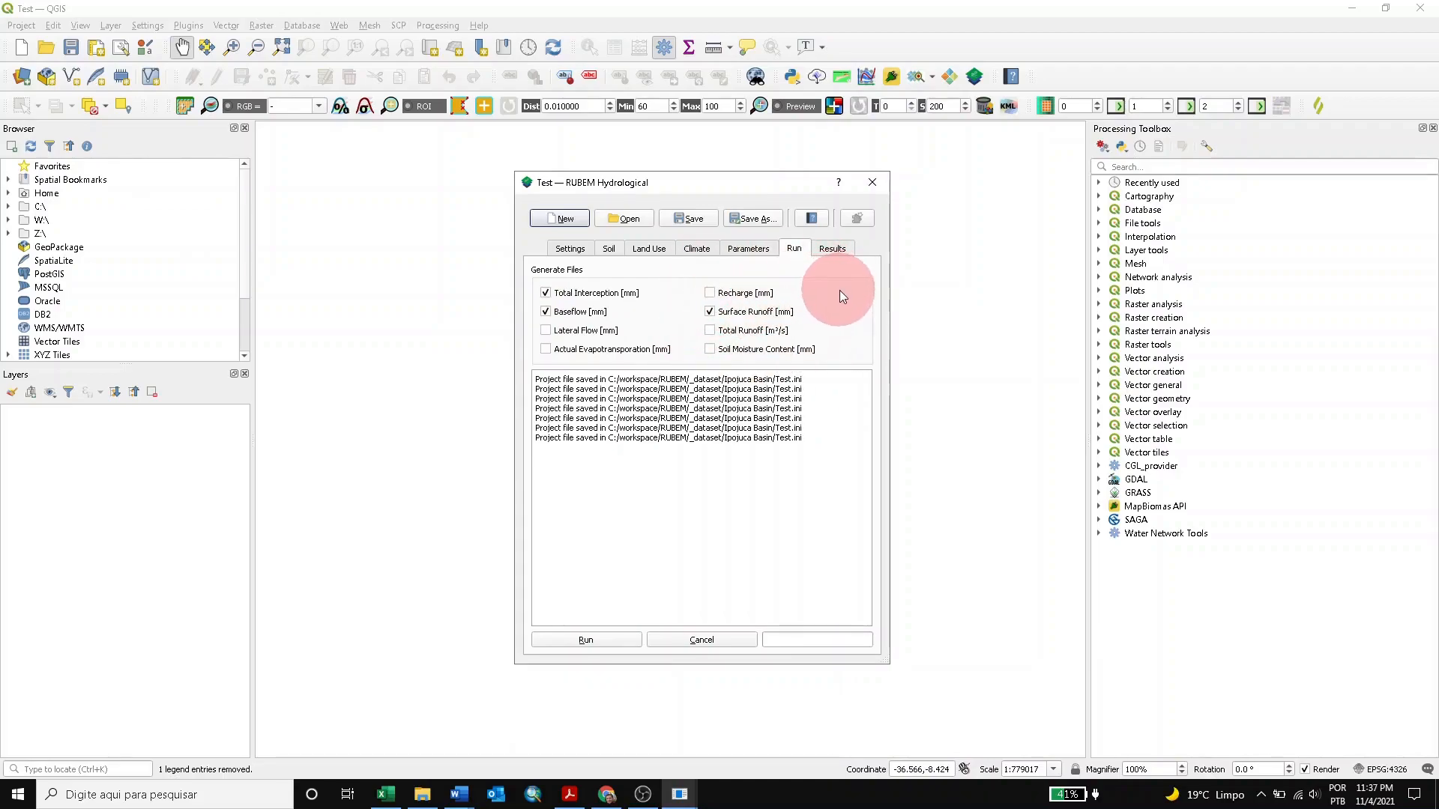
click(572, 251)
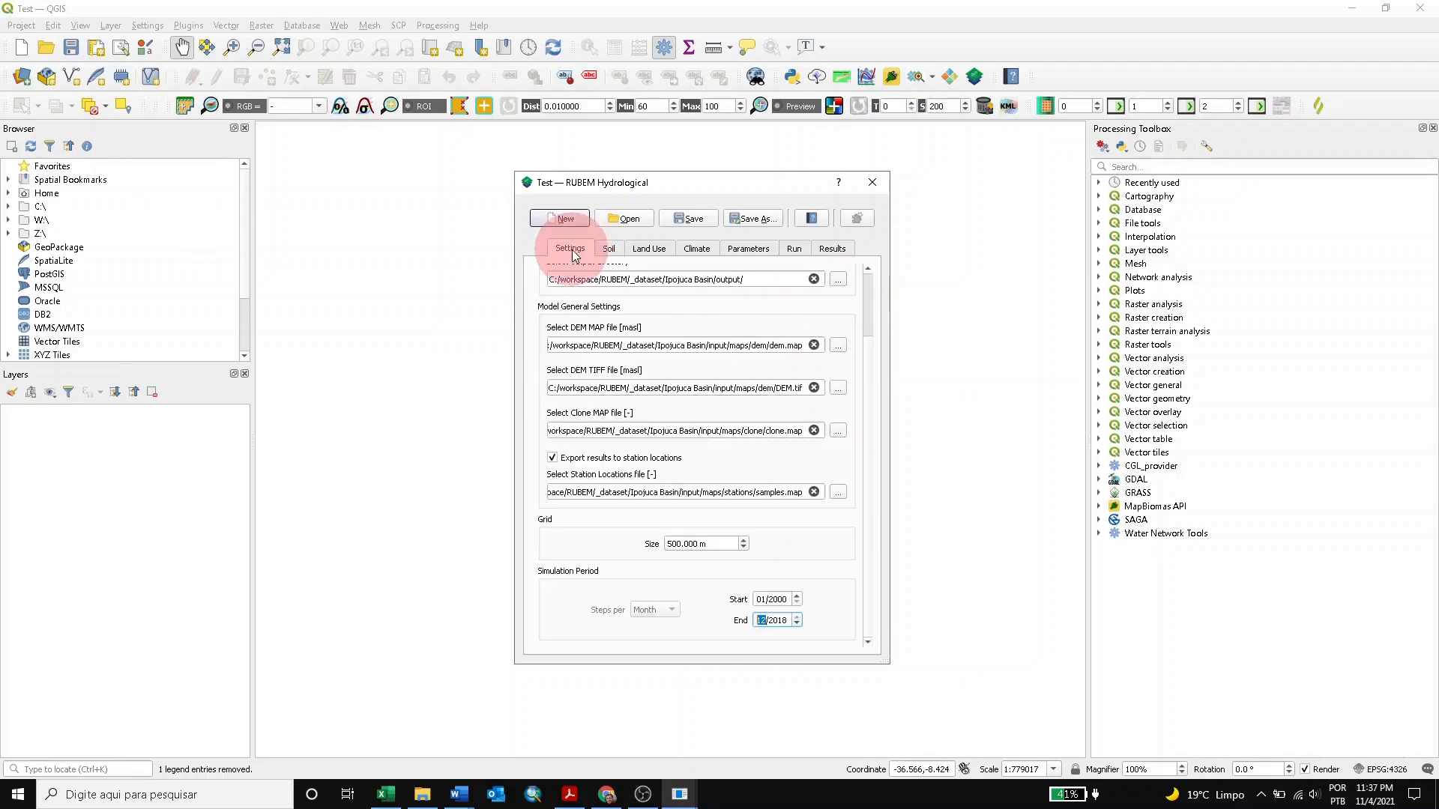
click(833, 250)
click(794, 248)
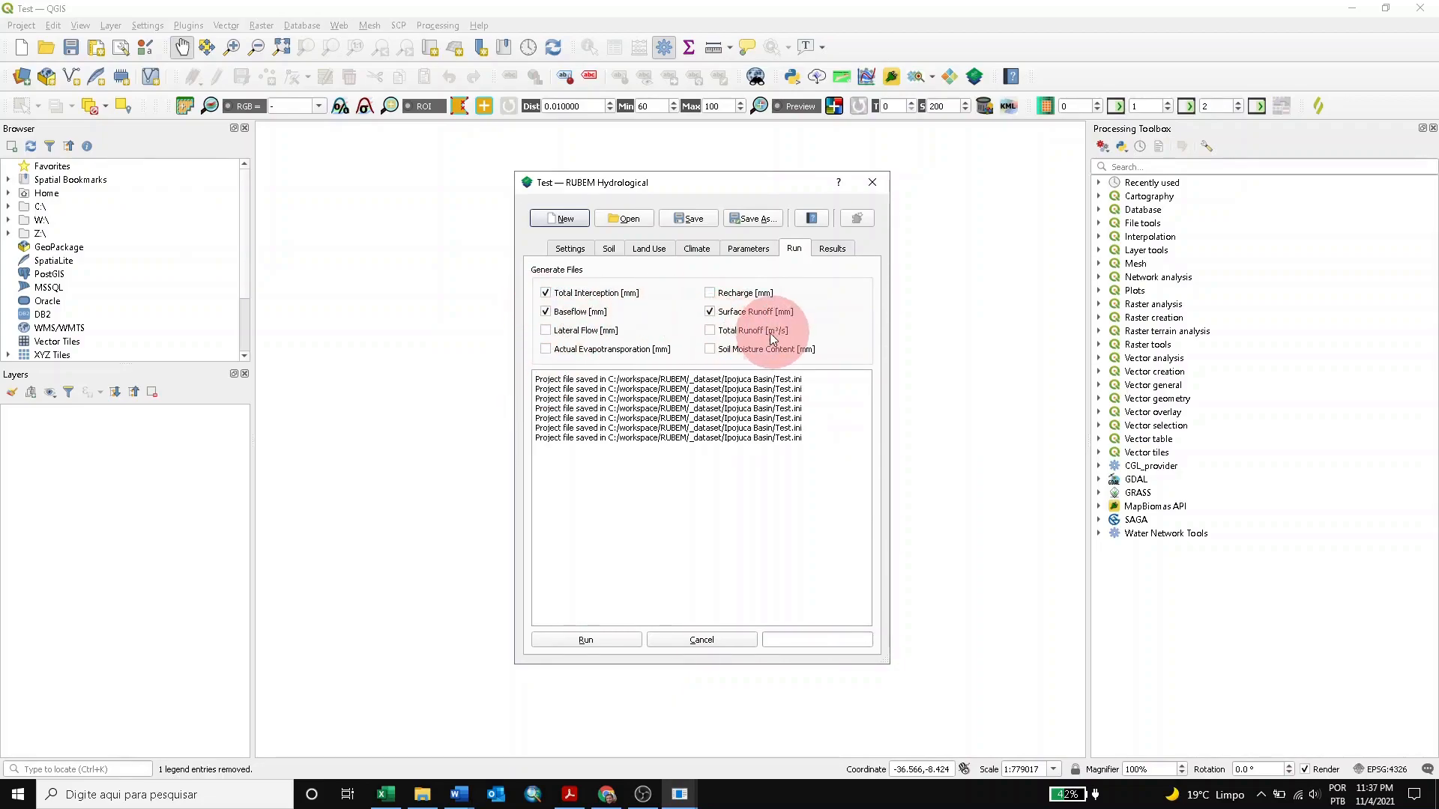
- Enable the Recharge, Lateral Flow, Actual Evapotranspiration, Total Runoff and Soil Moisture Content output files
click(710, 293)
click(549, 332)
click(545, 348)
click(715, 333)
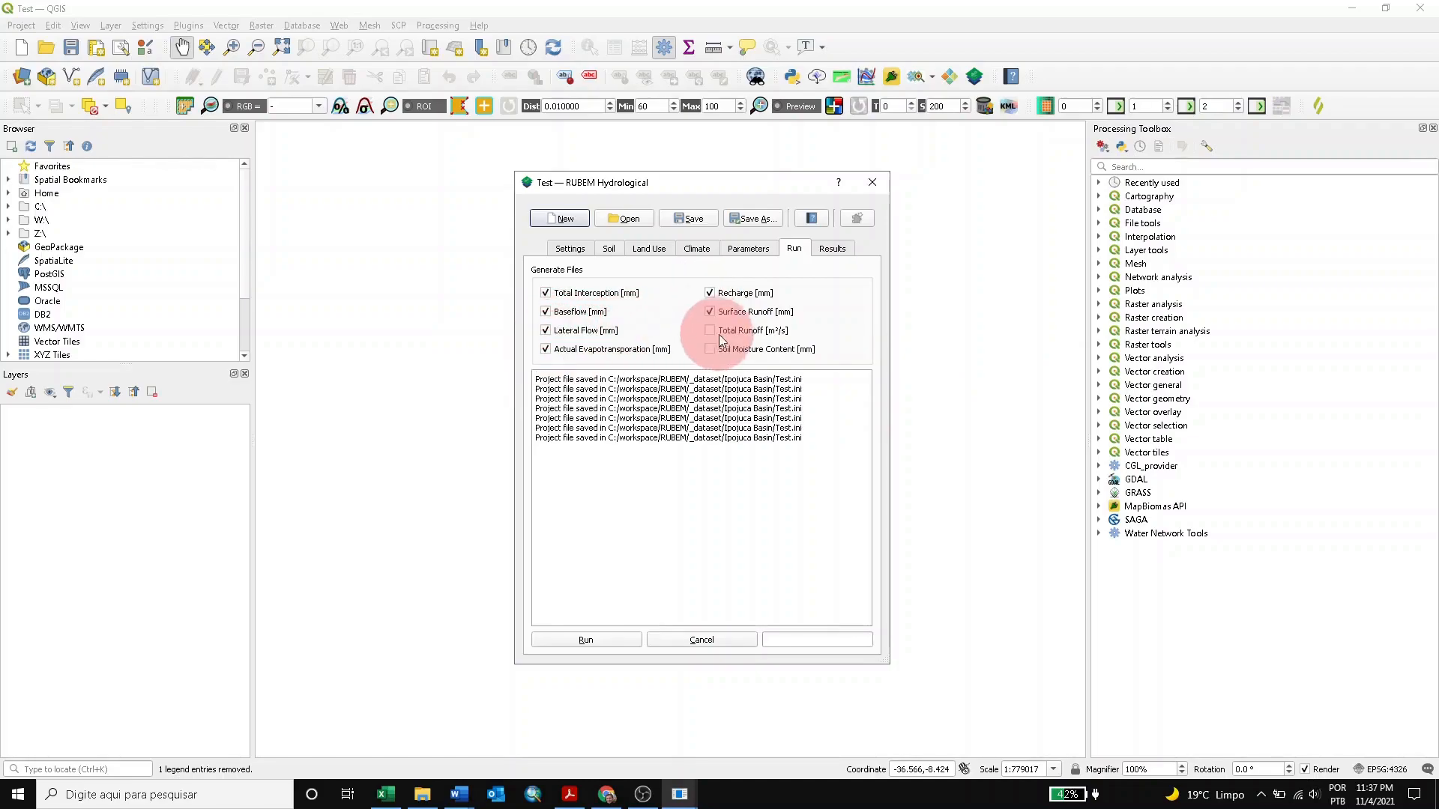
click(712, 352)
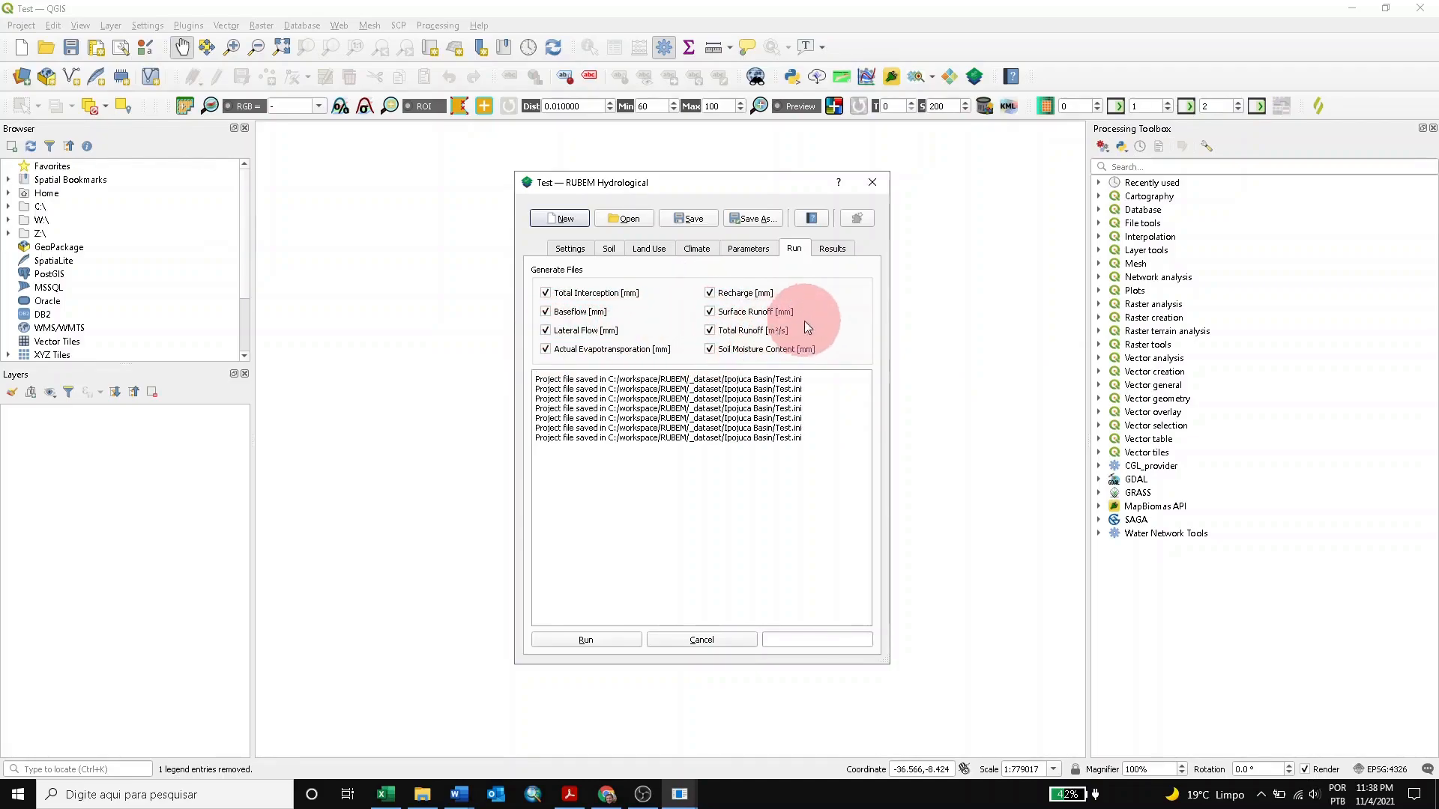
- Run the model simulation and agree to proceed with the non-empty output directory
click(578, 643)
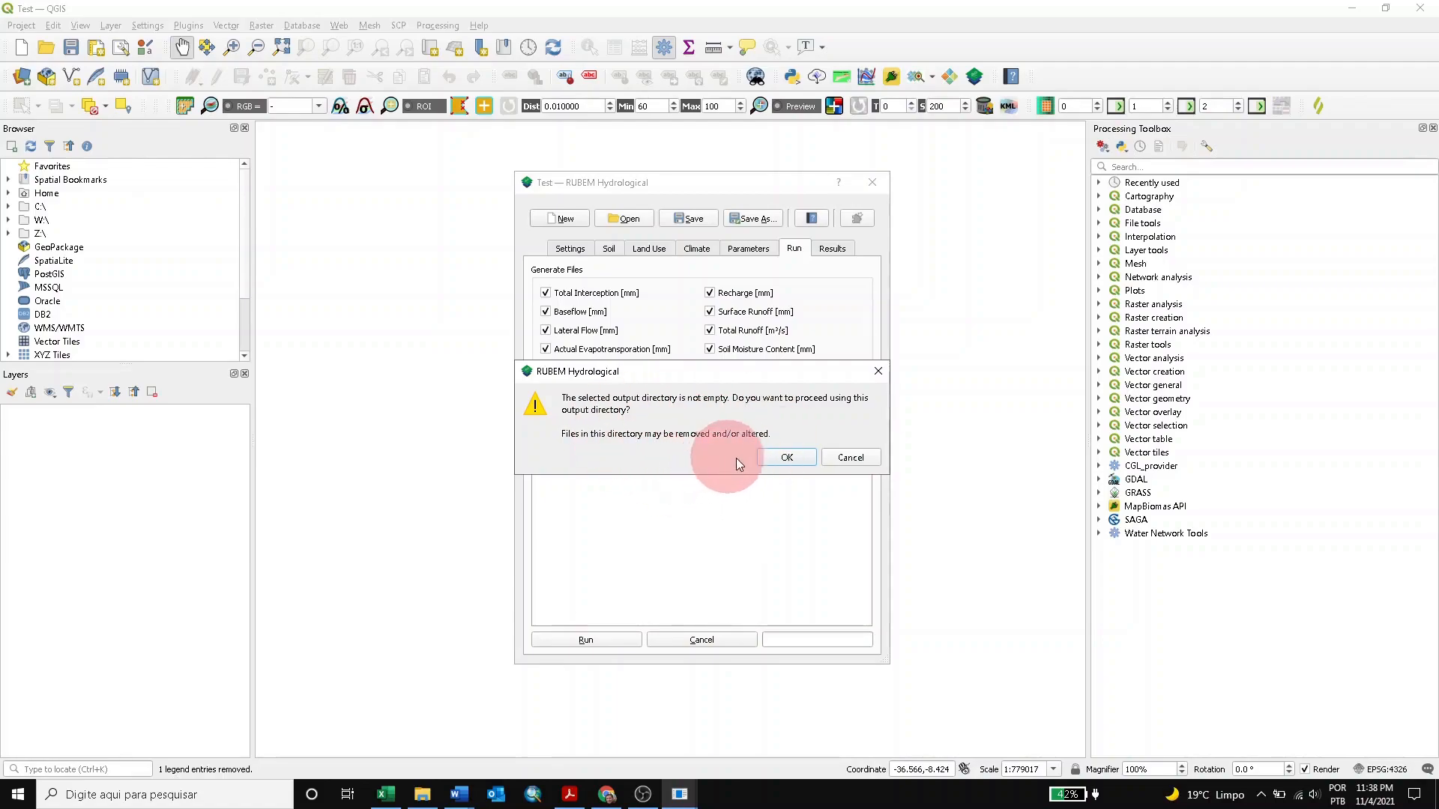
click(788, 458)
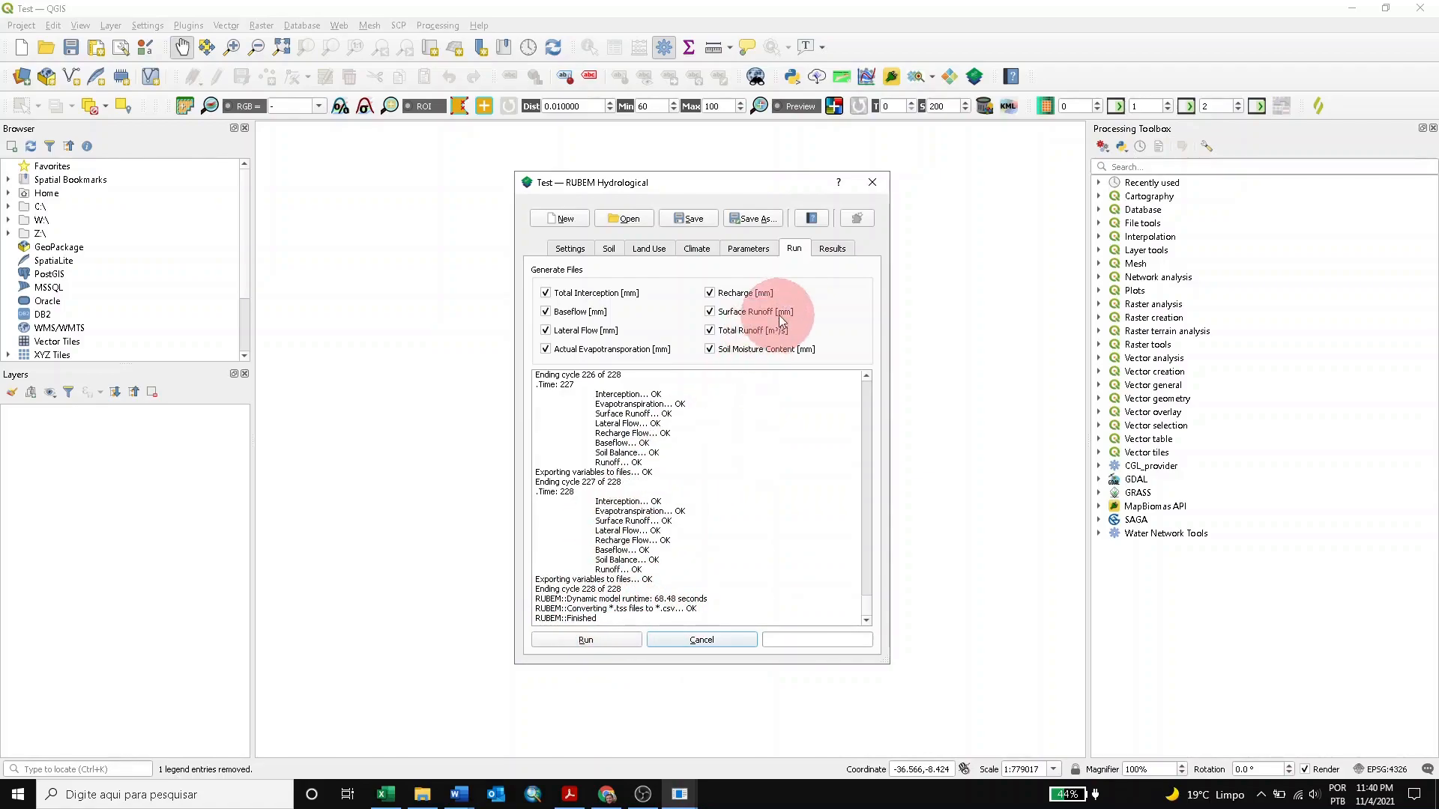
- Plot the Runoff time series outRun.csv, then widen the graph and place it at the upper part of the workspace
click(834, 251)
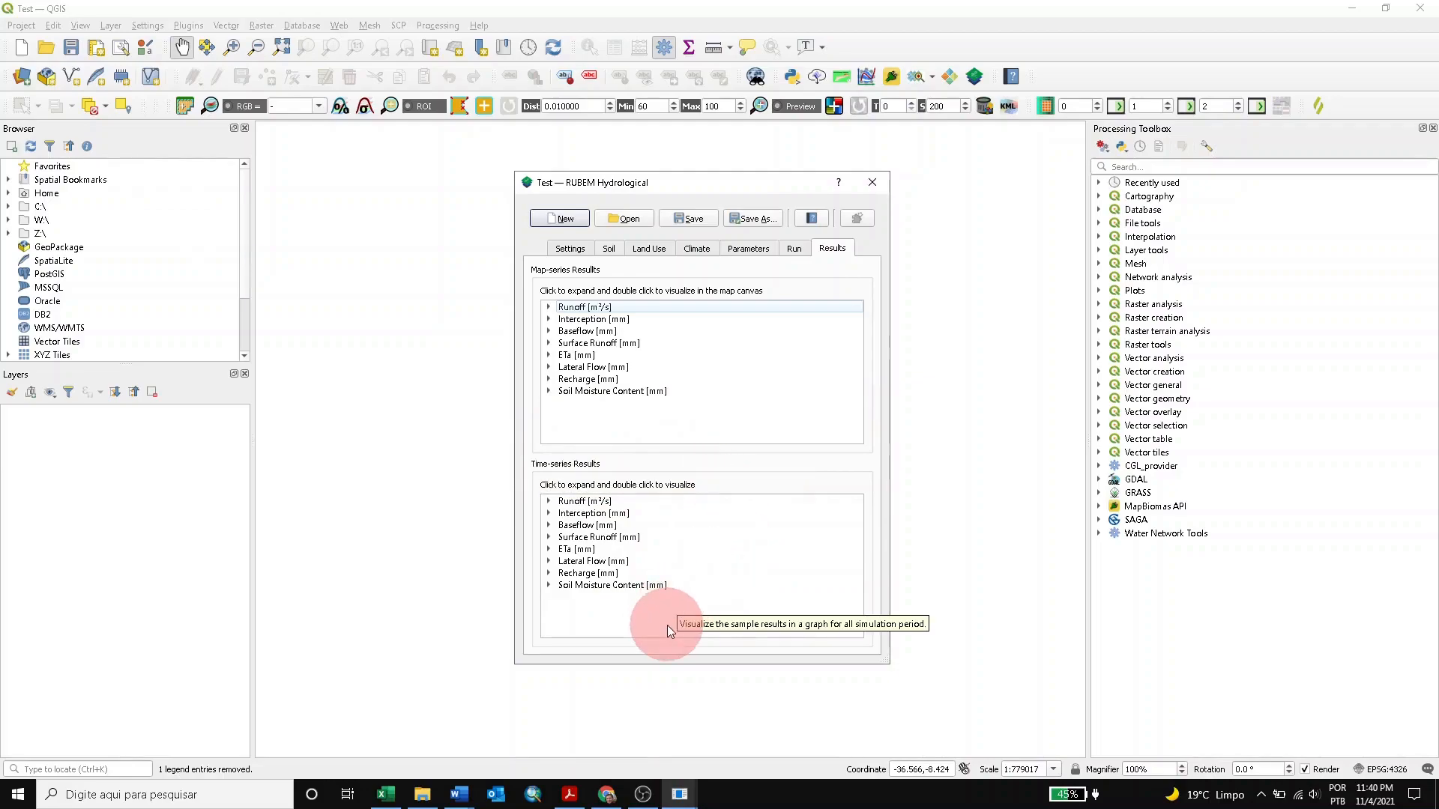
click(548, 502)
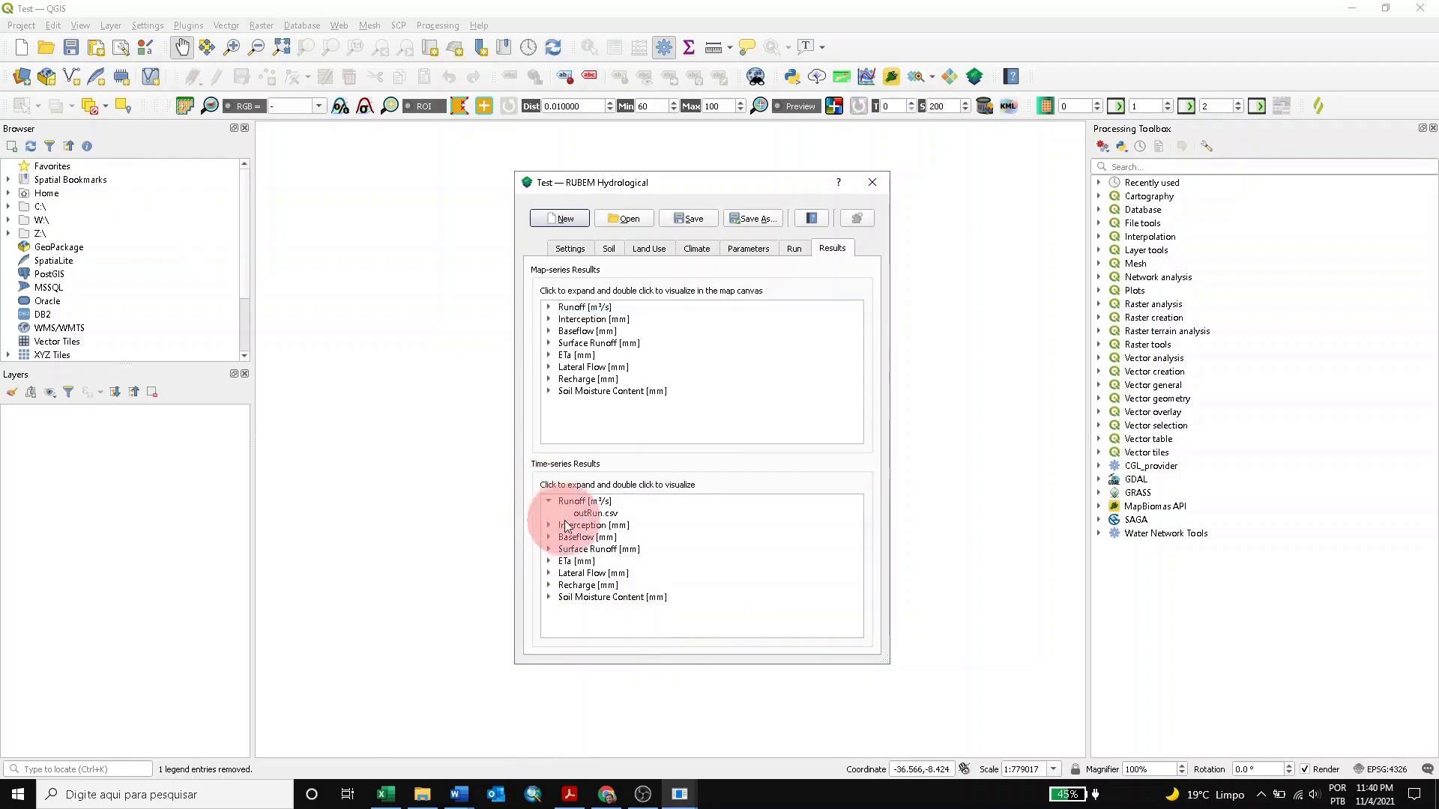
click(597, 515)
double_click(598, 515)
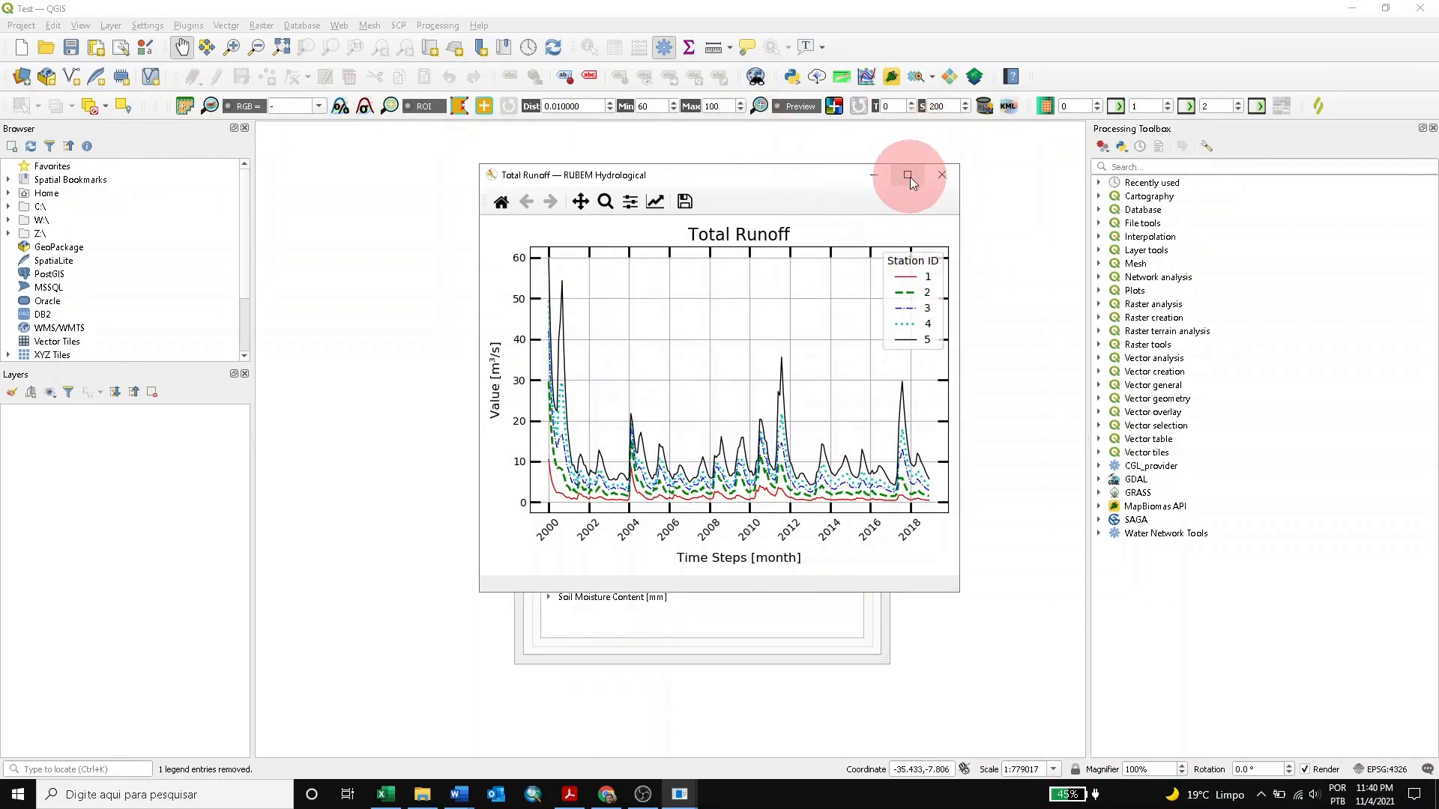
drag(479, 244, 132, 244)
drag(522, 186, 411, 86)
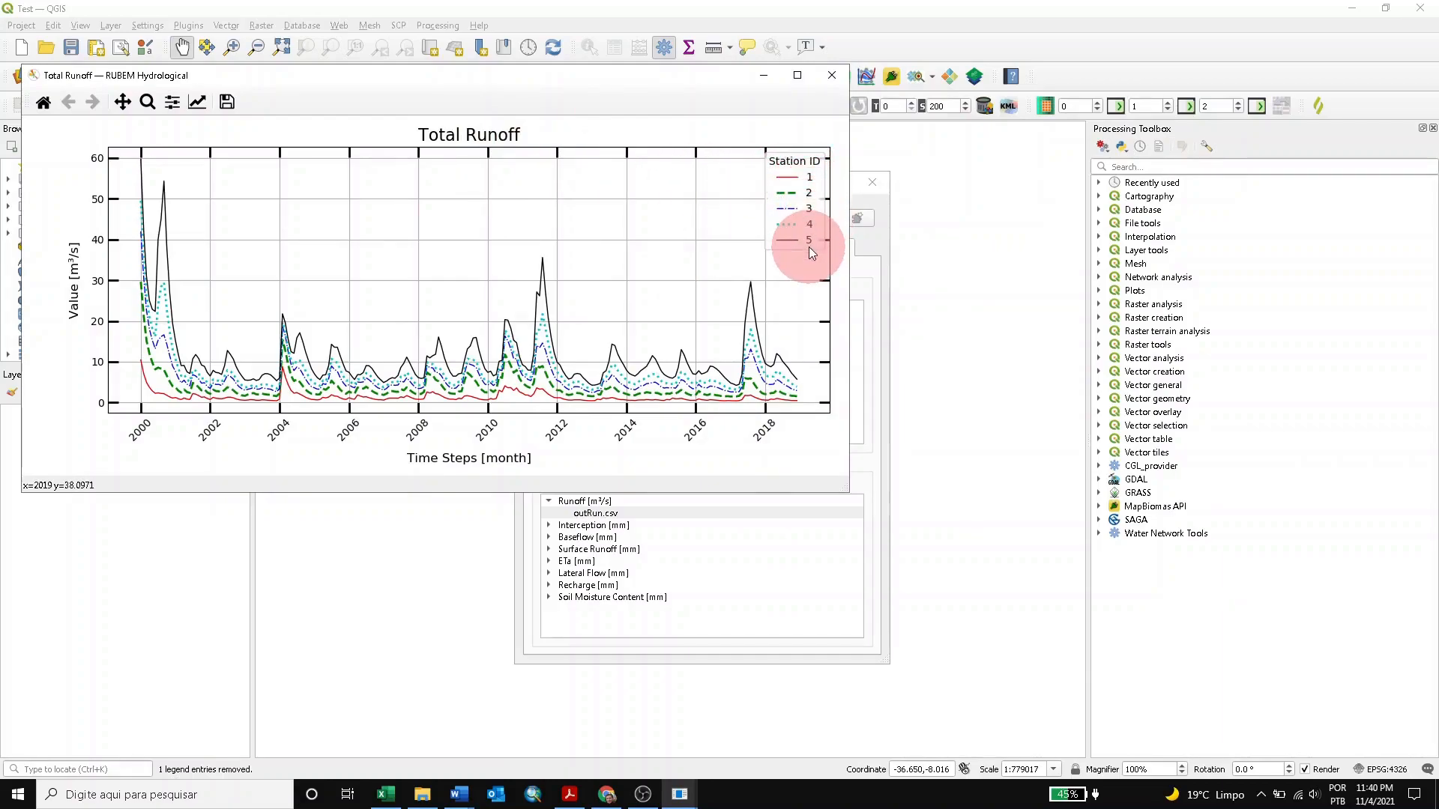
- Plot the Recharge time series outRec.csv and arrange its widened graph beside the Total Runoff graph
click(877, 255)
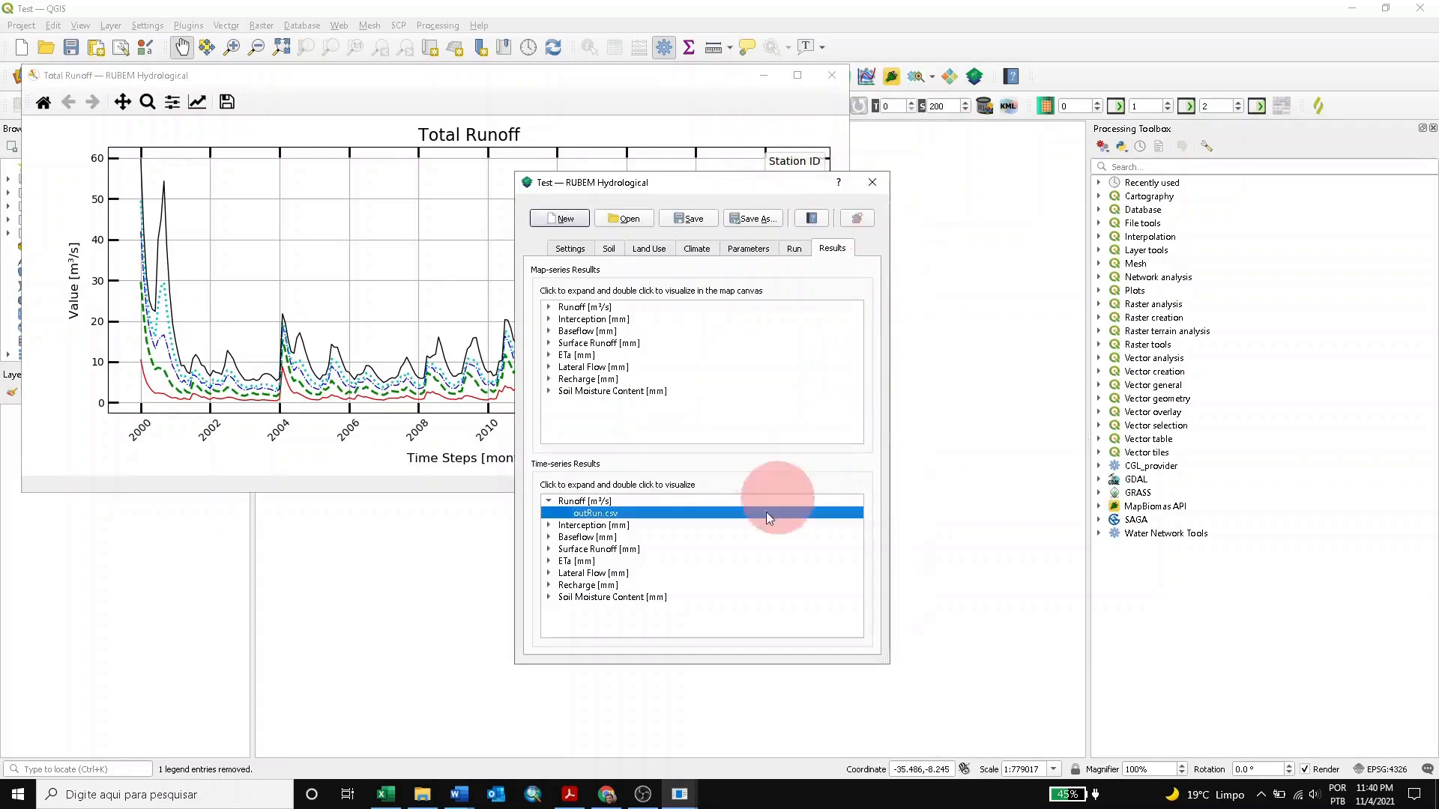
click(549, 586)
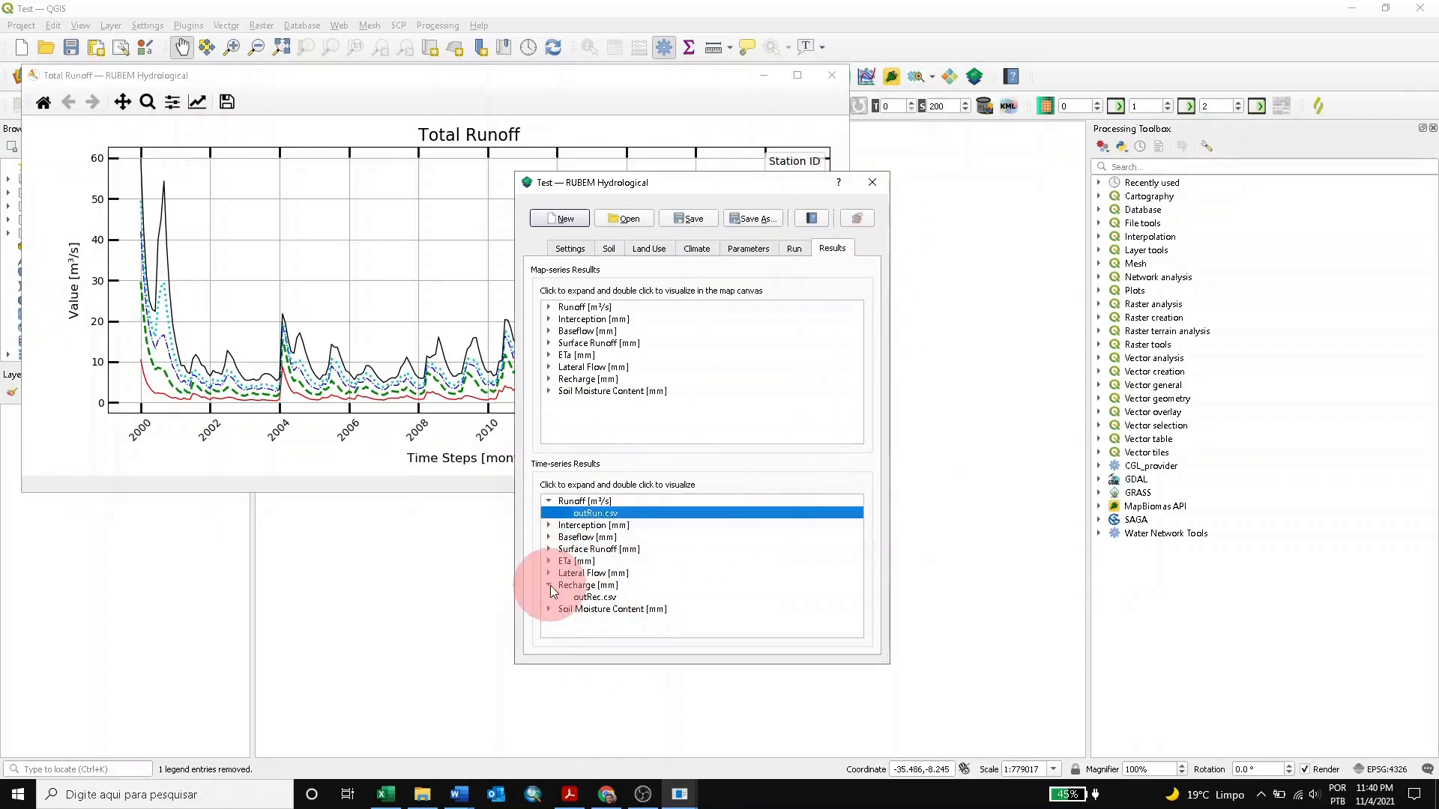
double_click(596, 597)
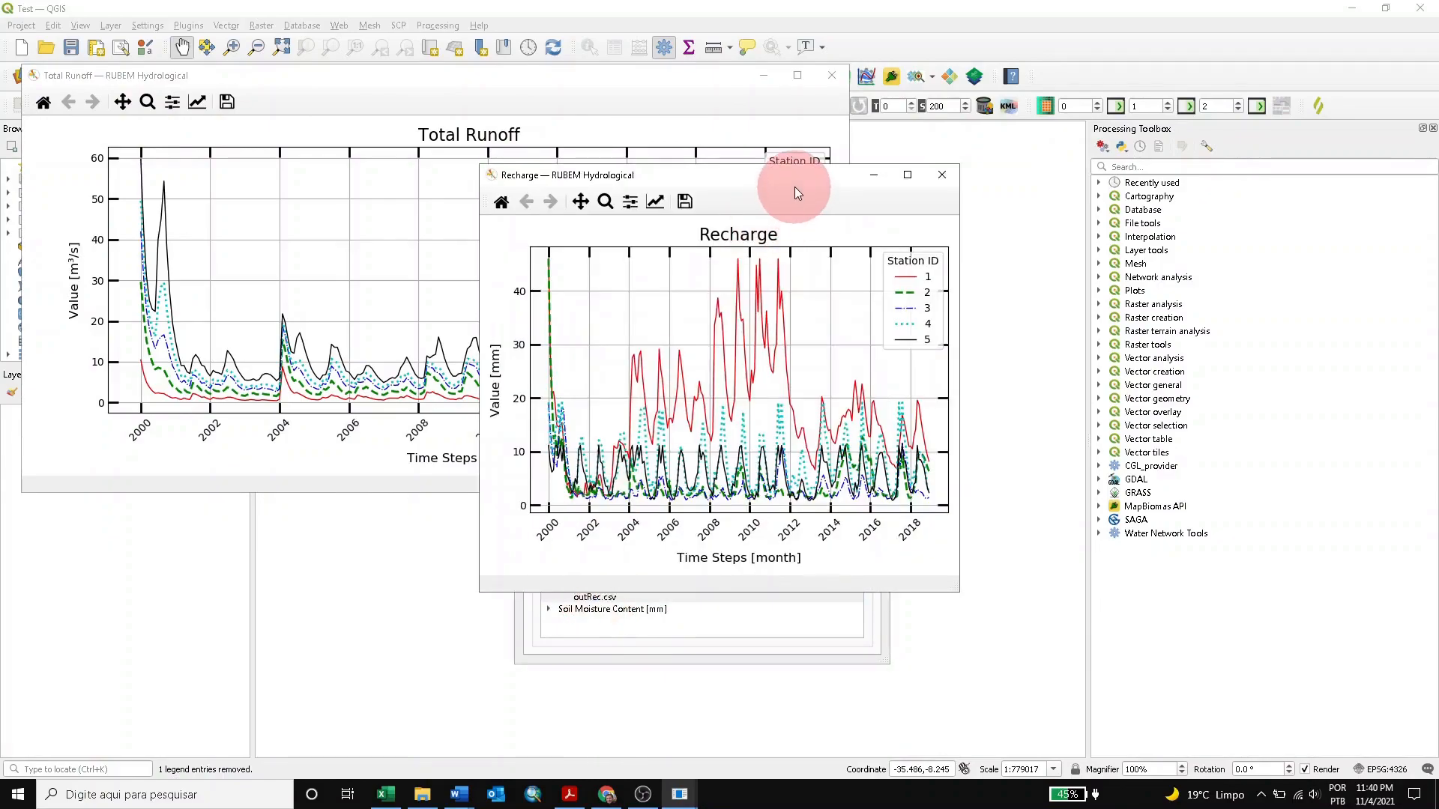
drag(781, 184, 1139, 93)
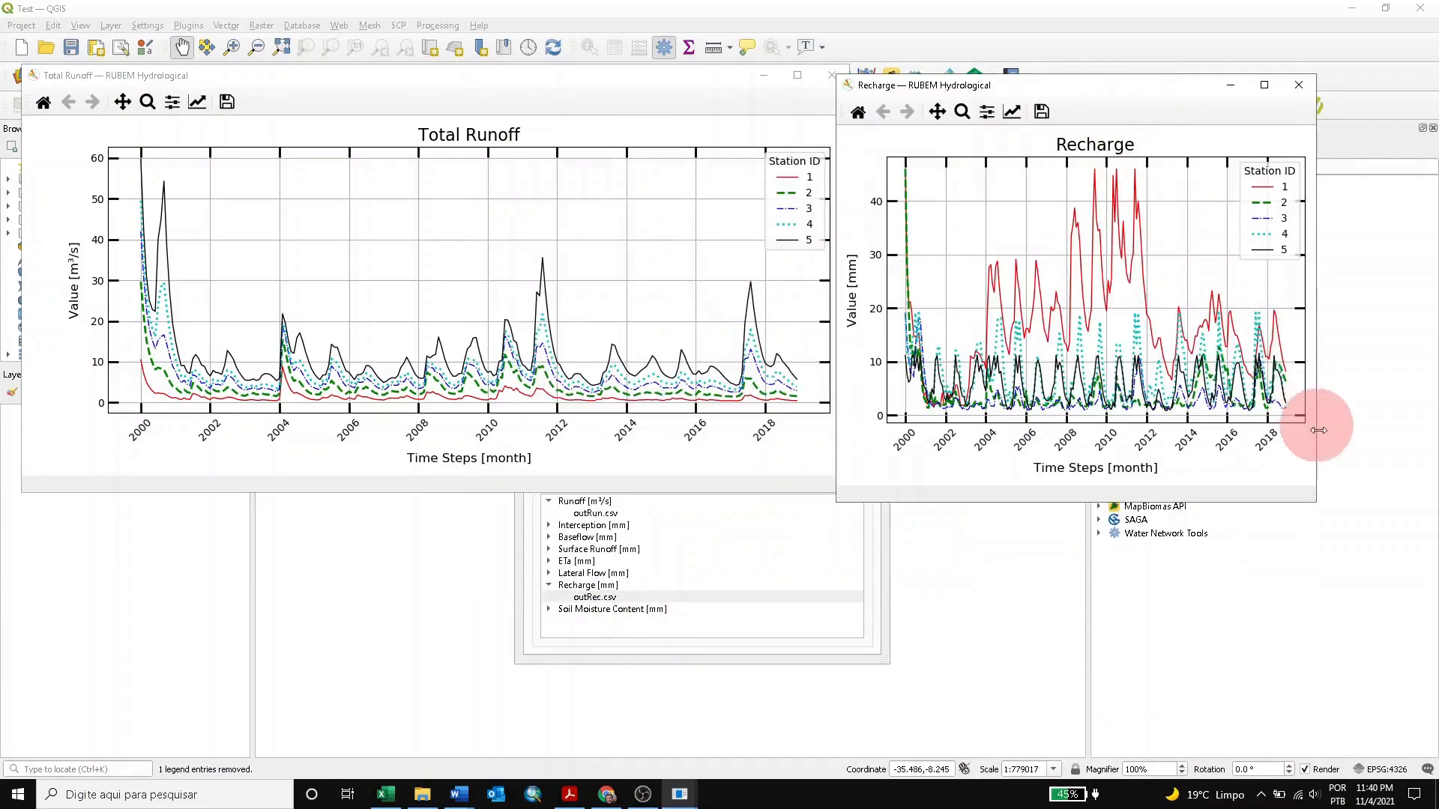
drag(1316, 471, 1416, 450)
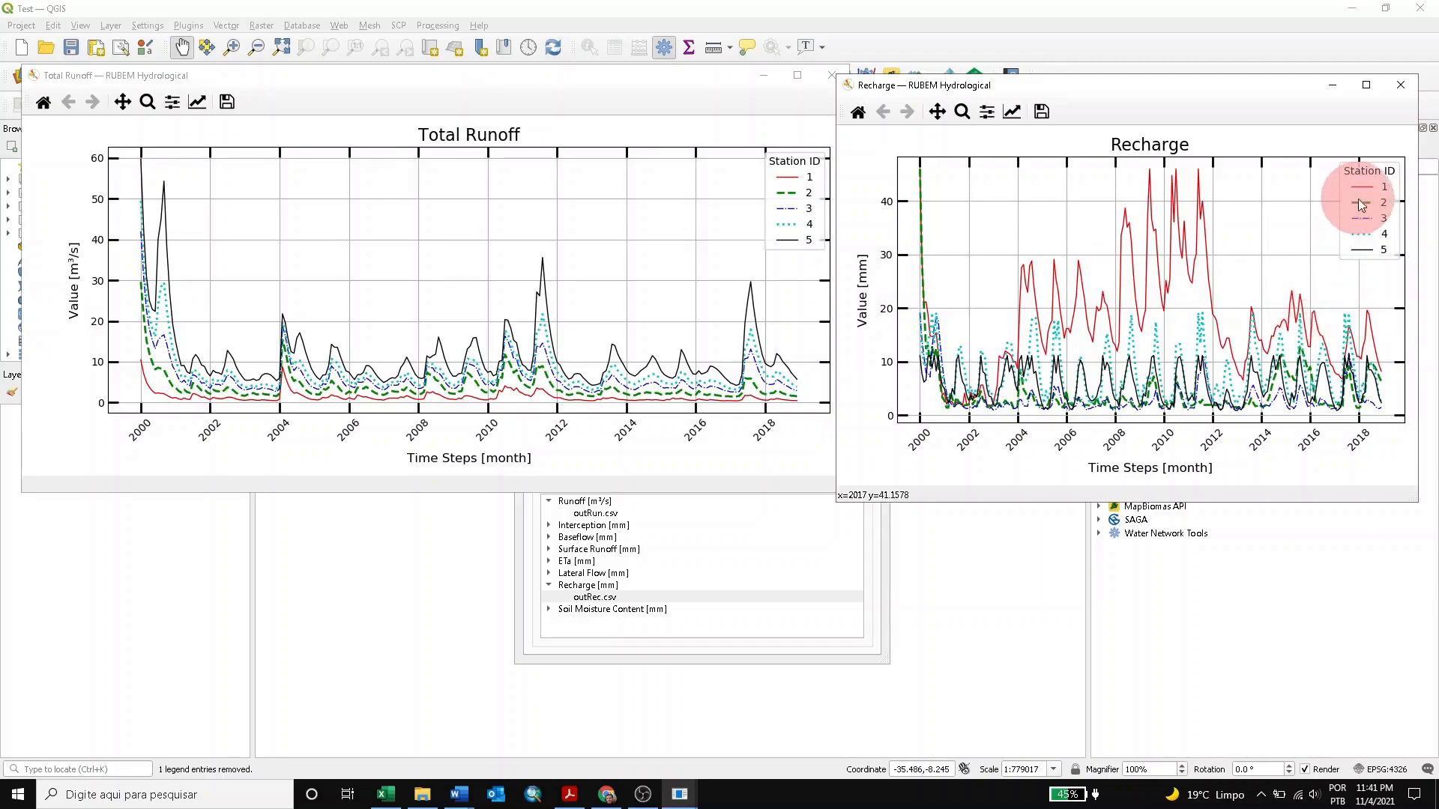
- Plot the Baseflow time series outBflow.csv, widen its graph and move it clear of the Recharge graph
click(757, 649)
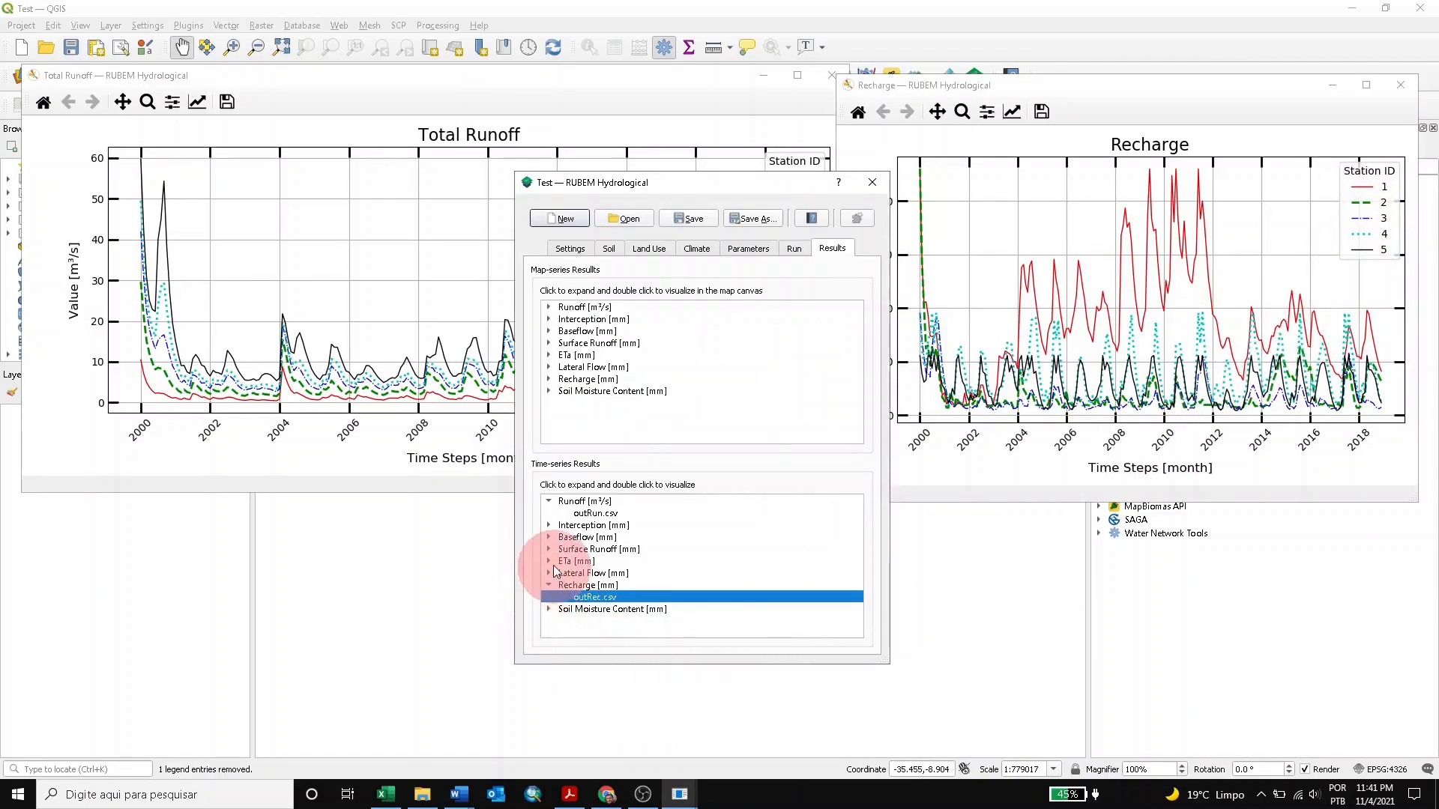
click(551, 537)
double_click(597, 549)
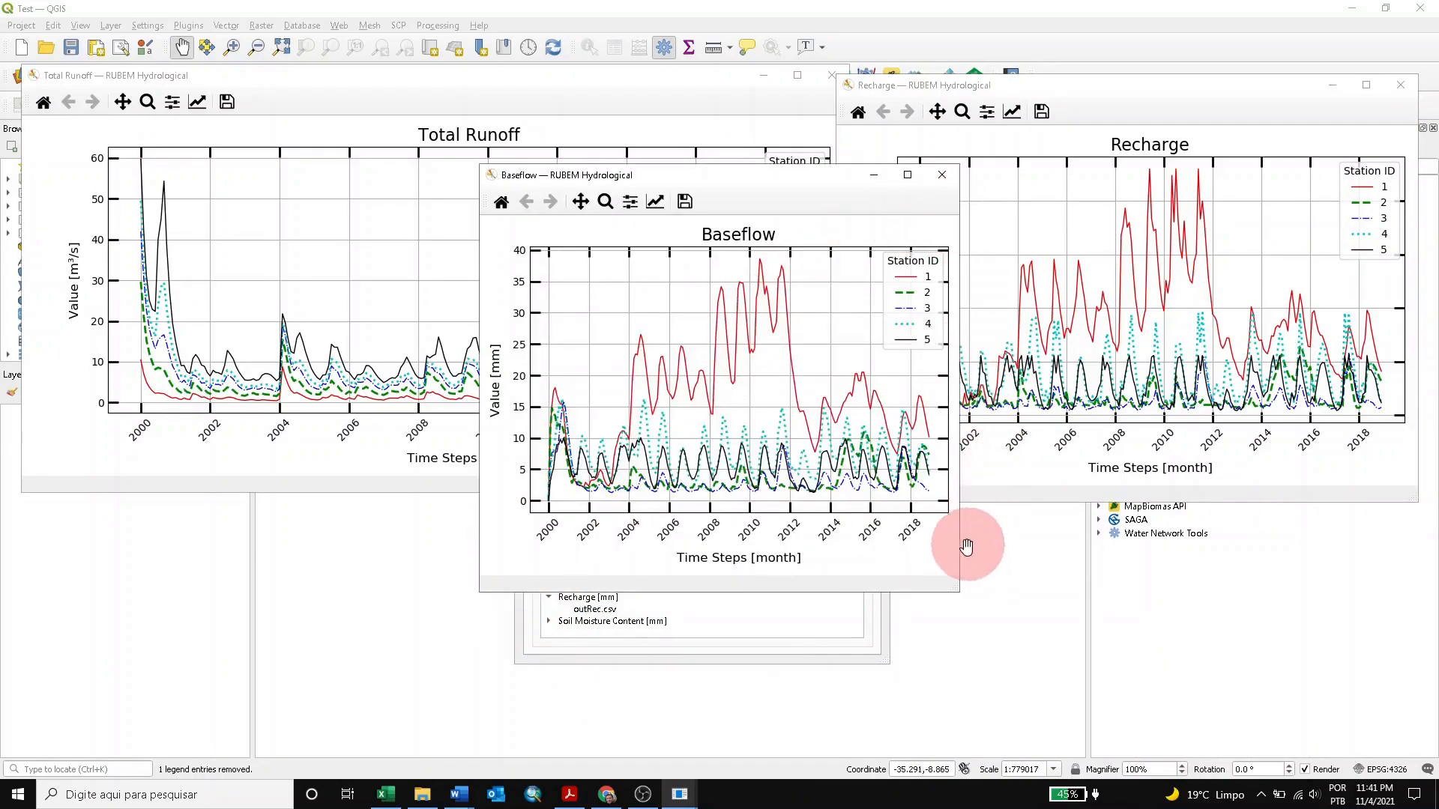
drag(967, 554, 1145, 559)
drag(795, 178, 401, 309)
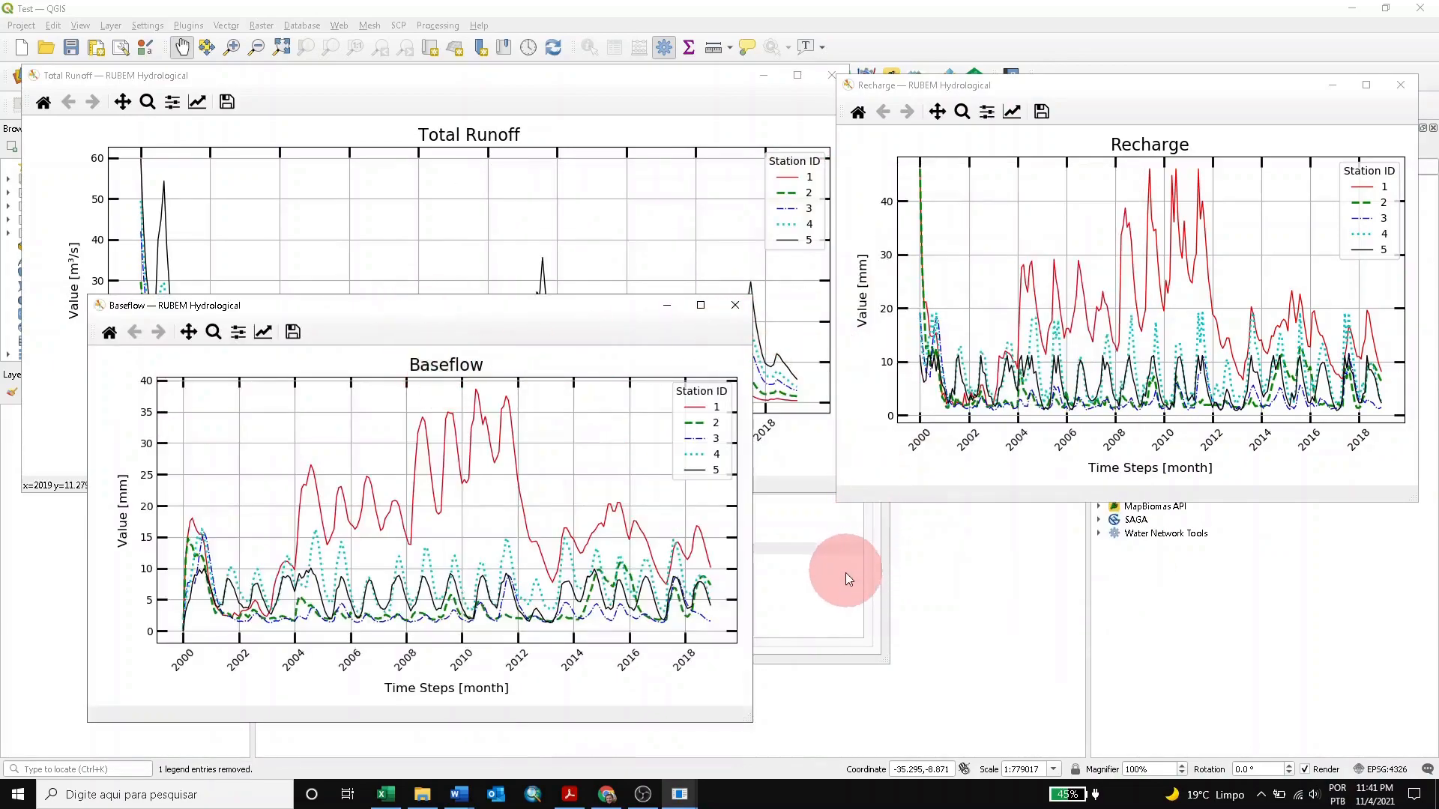
- Expand the Runoff map-series results and select the Runoff00.003 map
click(873, 580)
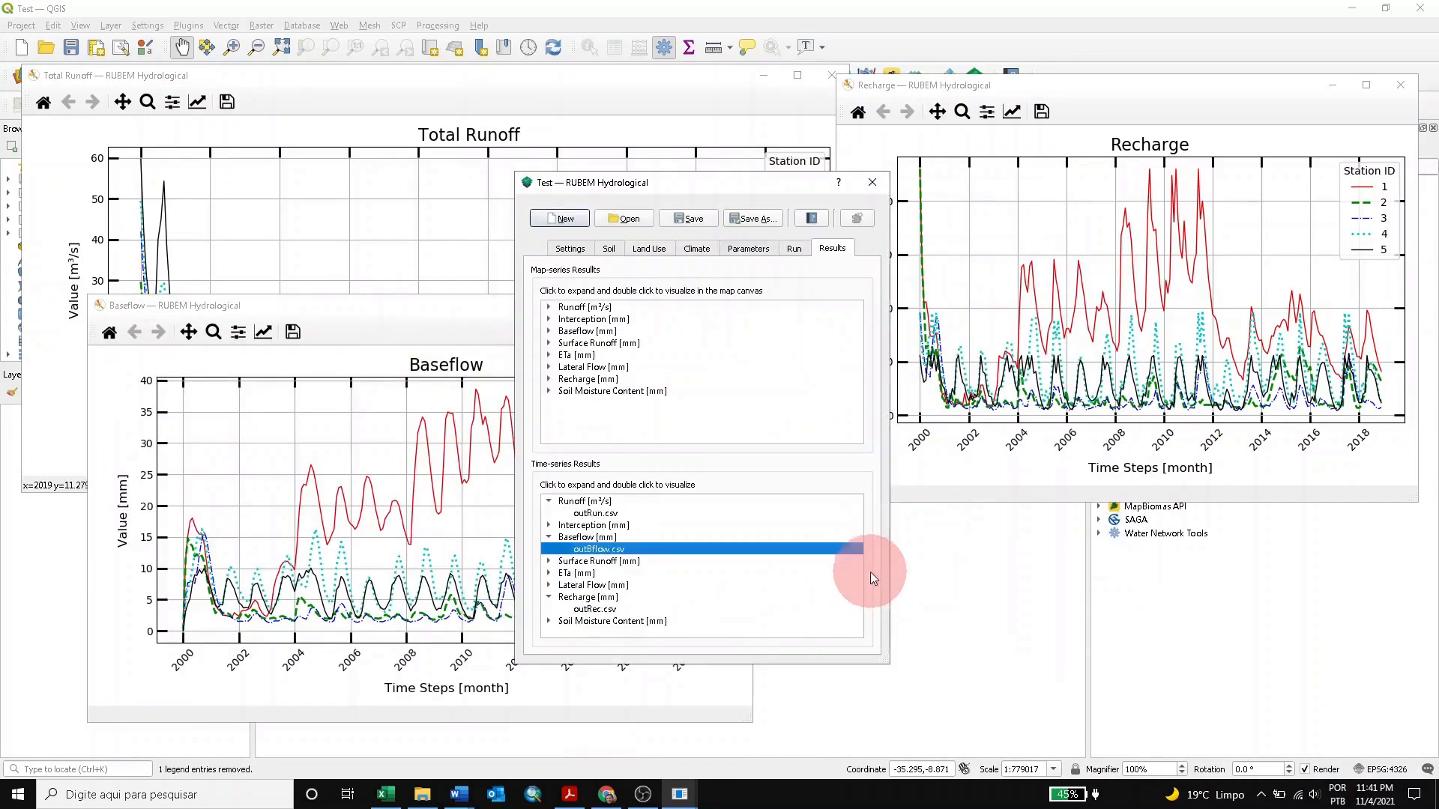
click(549, 307)
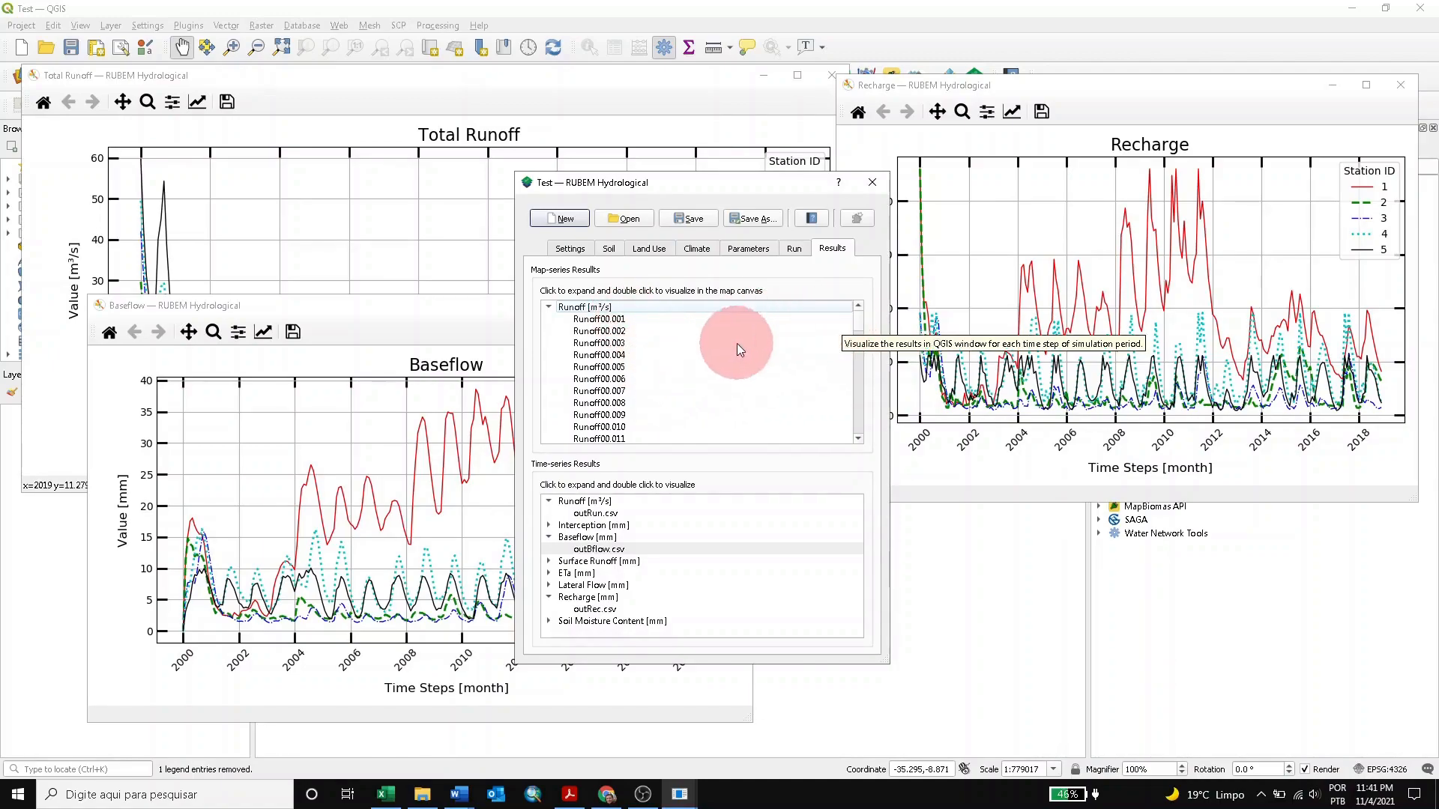
click(621, 343)
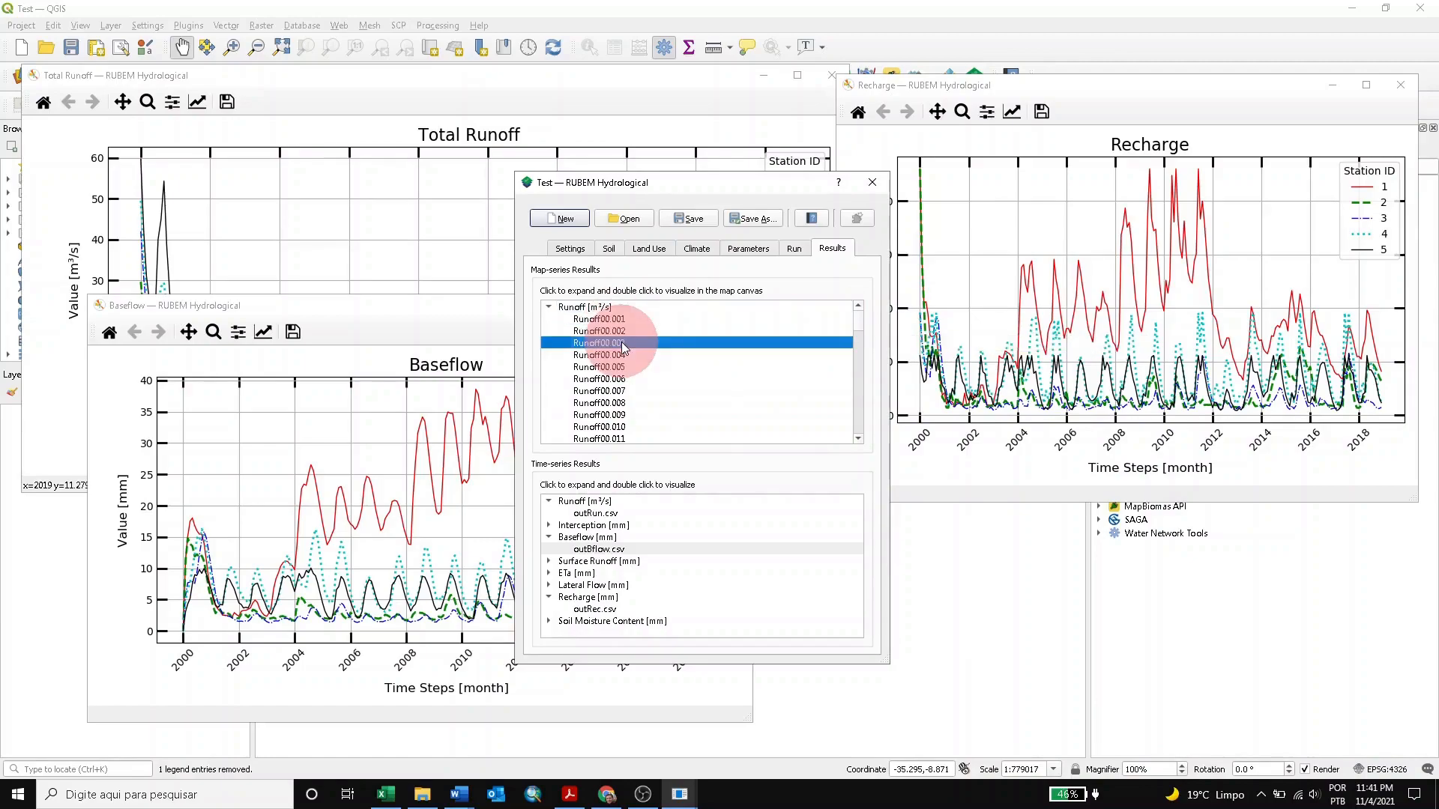
- Close the Total Runoff, Recharge and Baseflow graphs
click(777, 105)
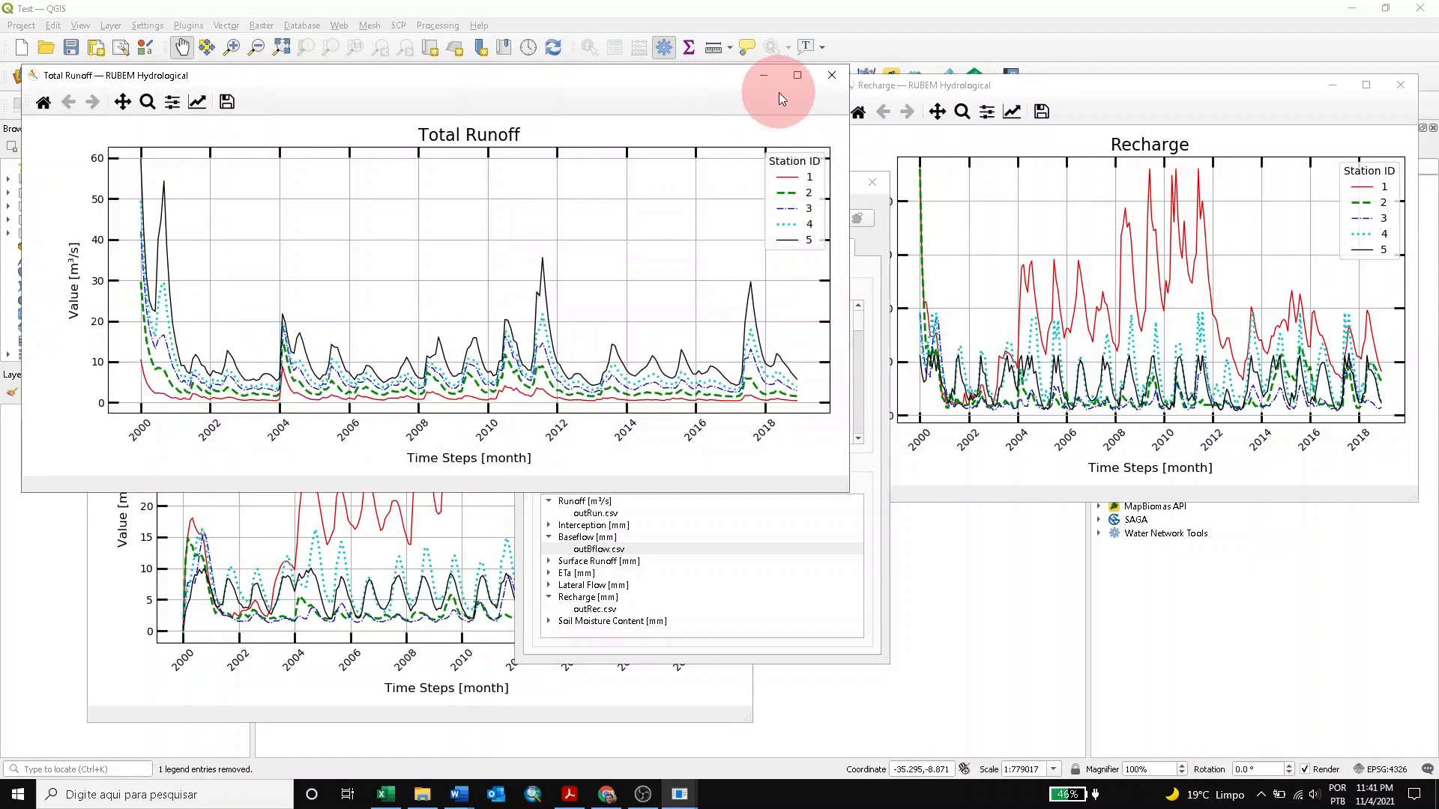
click(832, 75)
click(1400, 85)
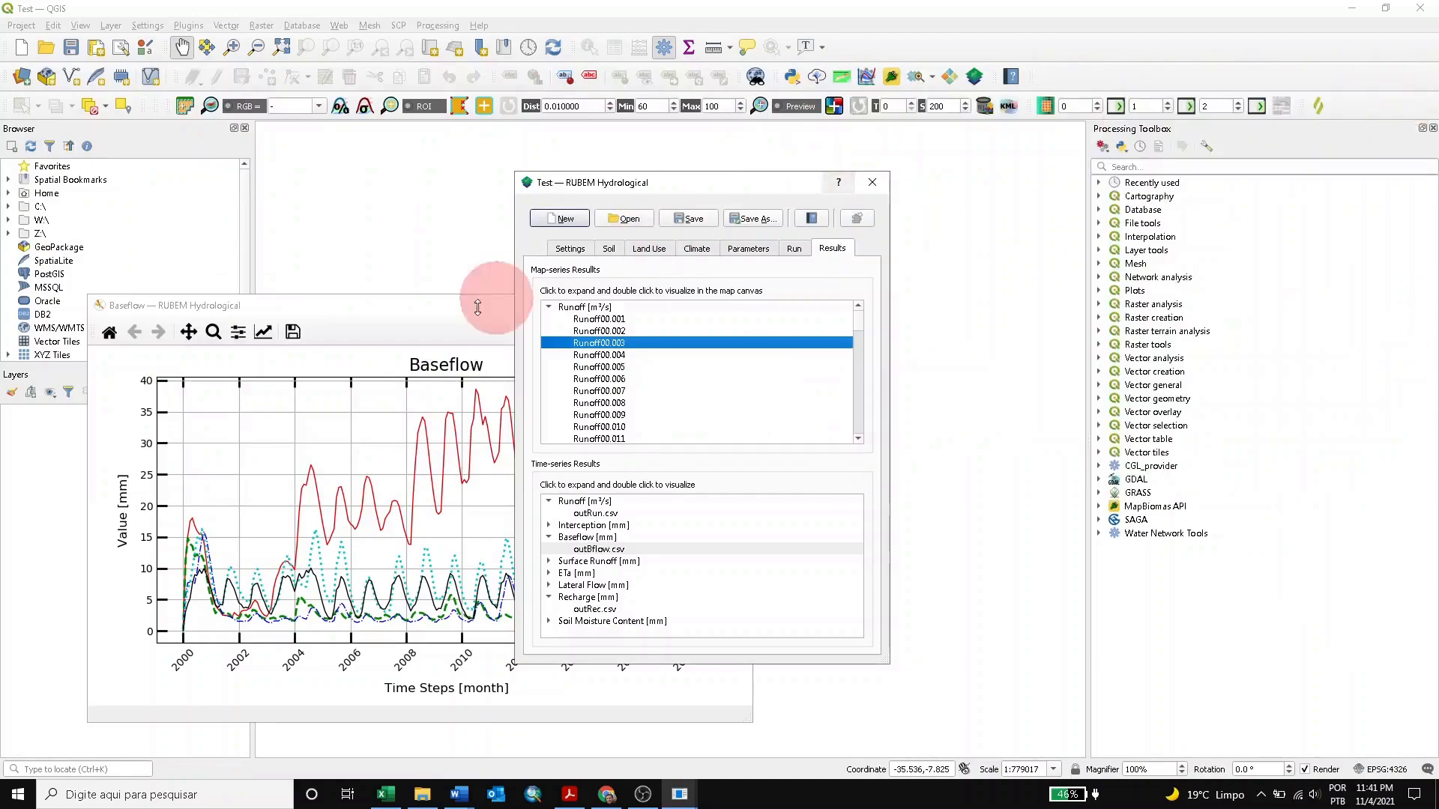
click(415, 312)
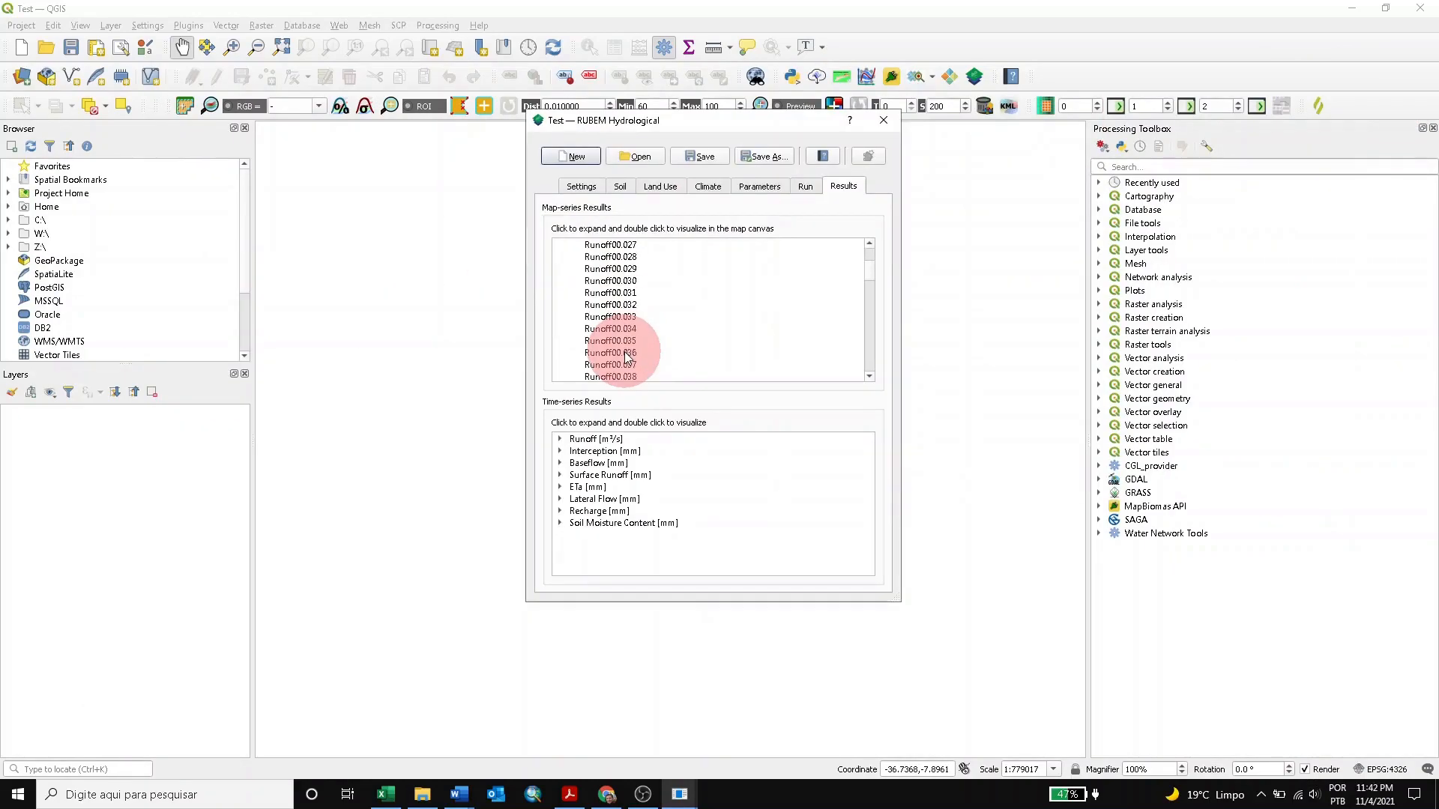
- Load the Runoff00.037 map-series result into the map canvas and collapse the Runoff map series
scroll(626, 356, up, 3)
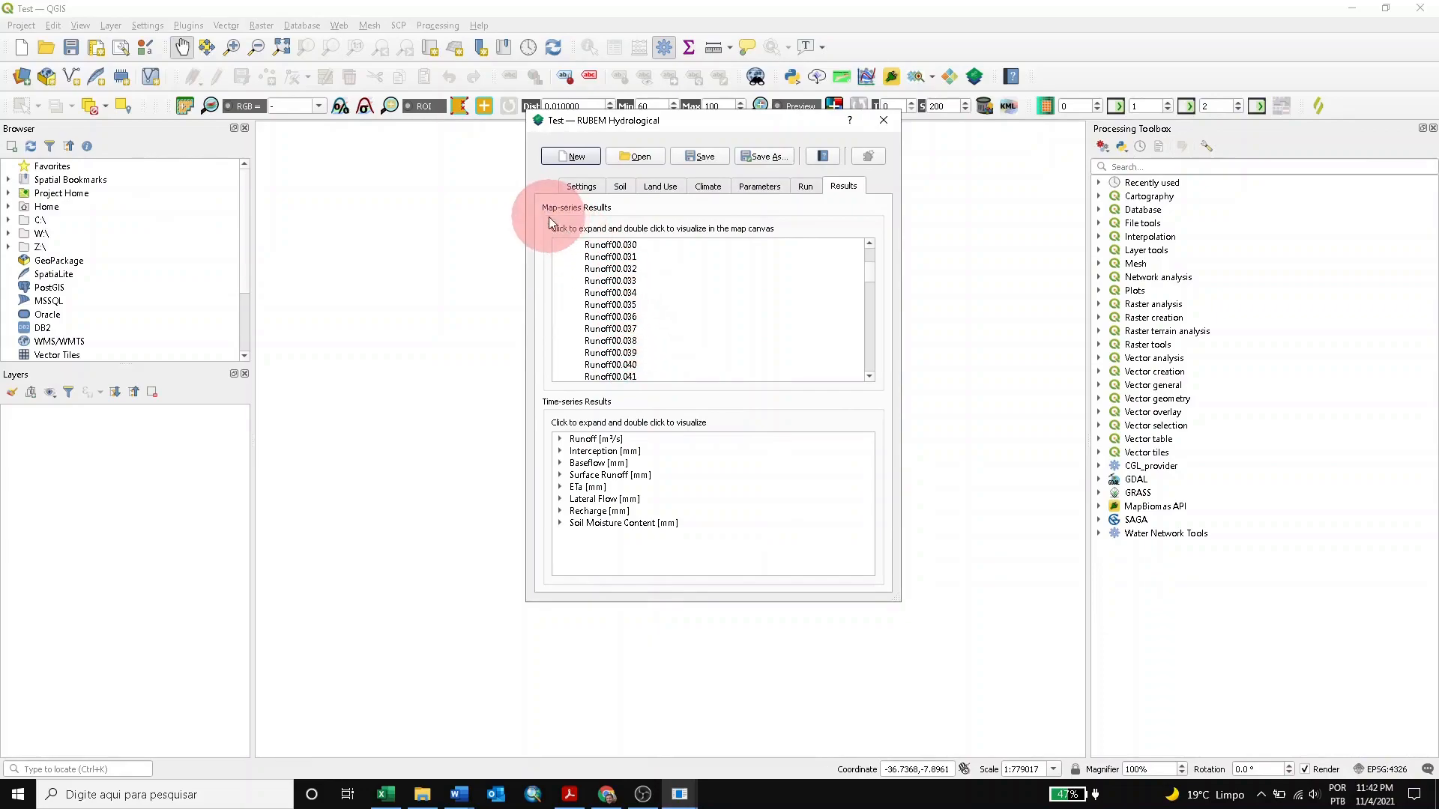
double_click(611, 334)
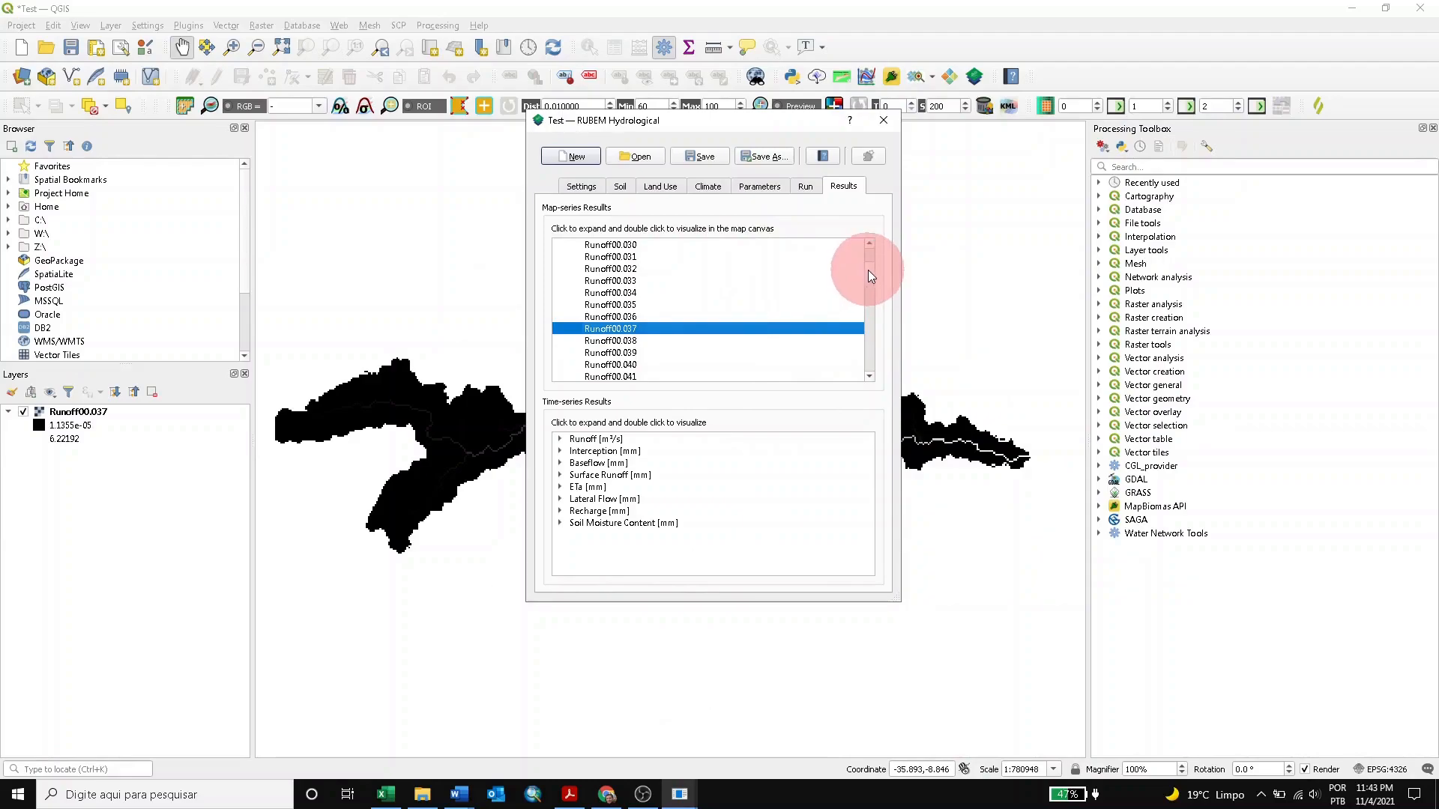
scroll(868, 270, up, 10)
click(561, 246)
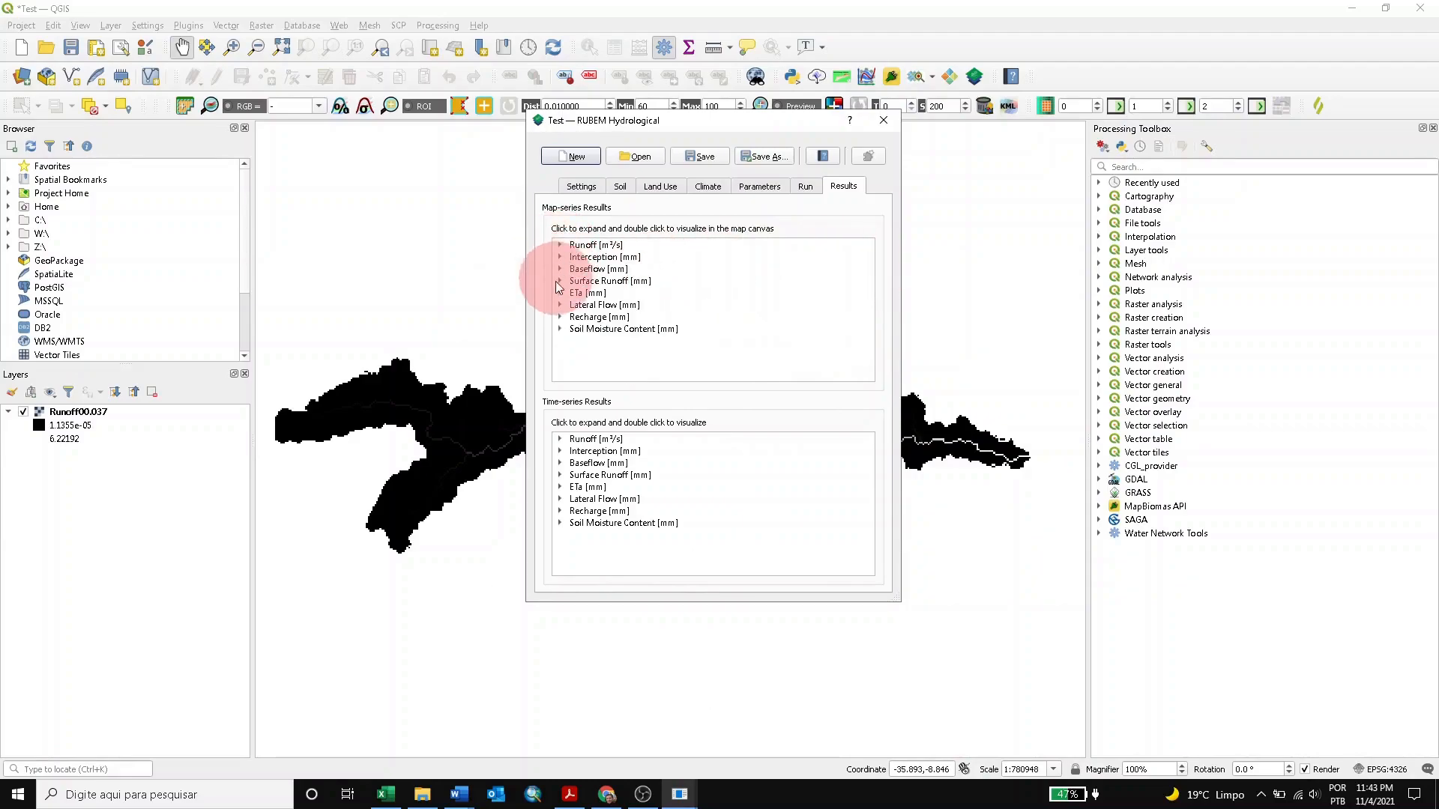
- Expand the ETa map-series results and load the Etp00000.059 map into the map canvas
click(559, 293)
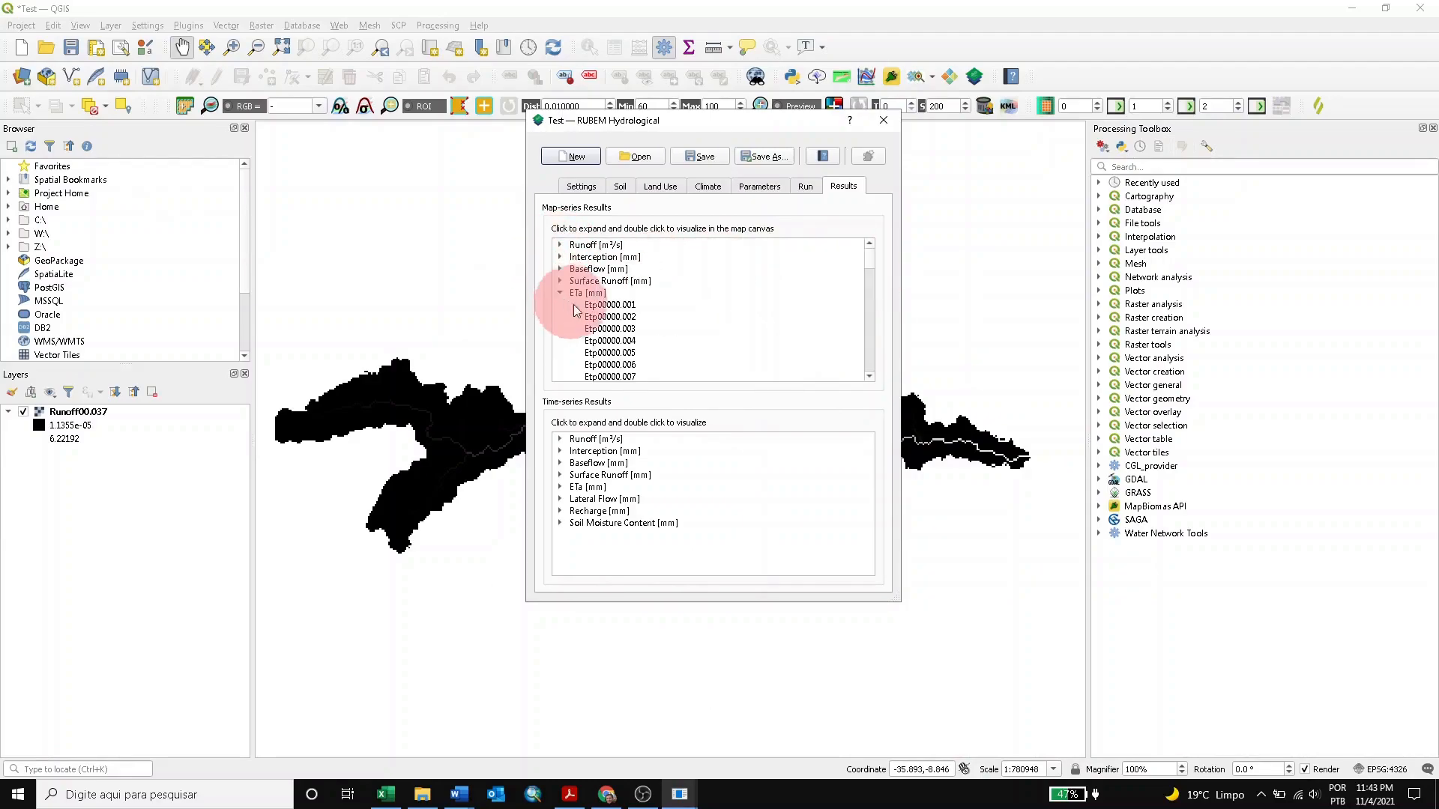
scroll(870, 267, down, 6)
scroll(869, 289, down, 14)
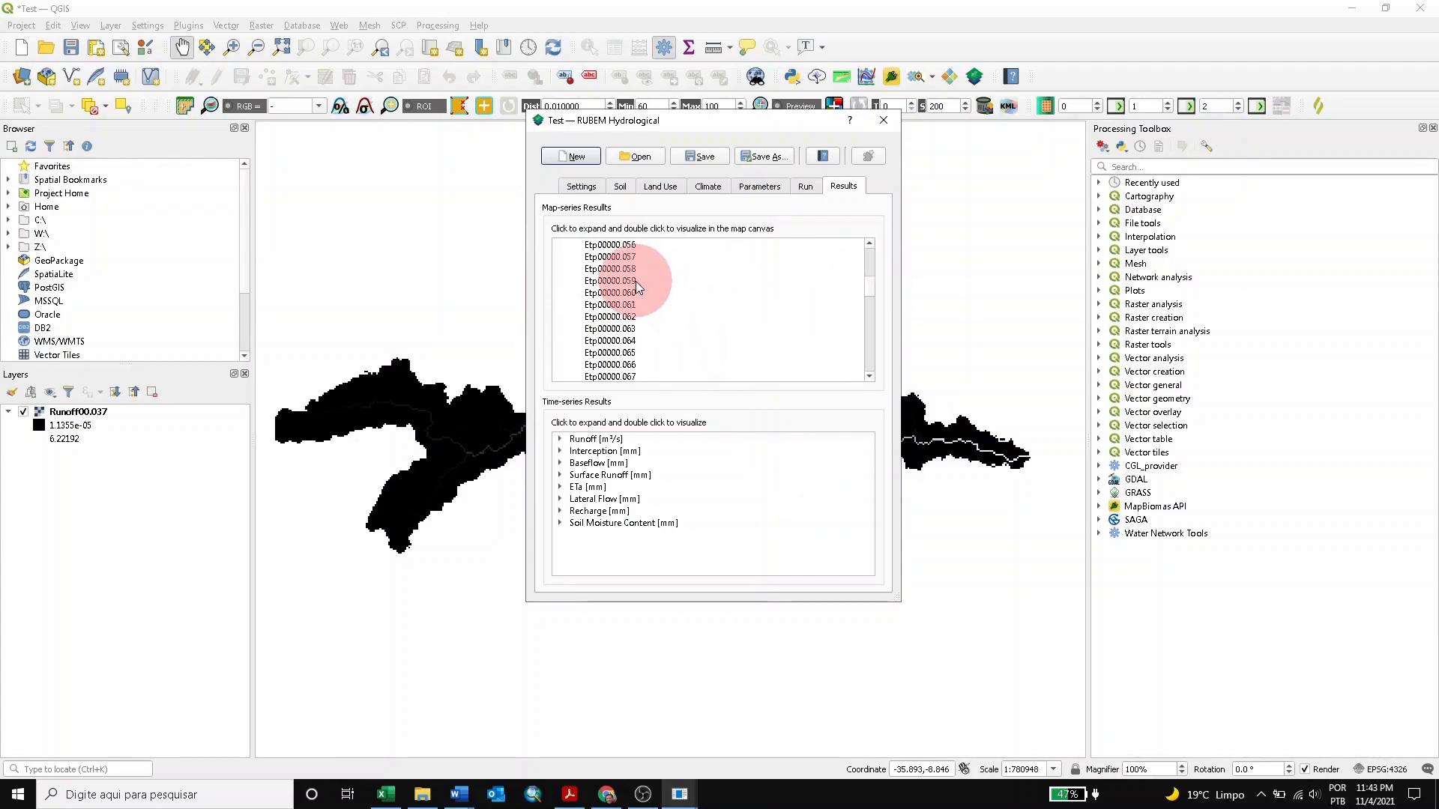
double_click(636, 281)
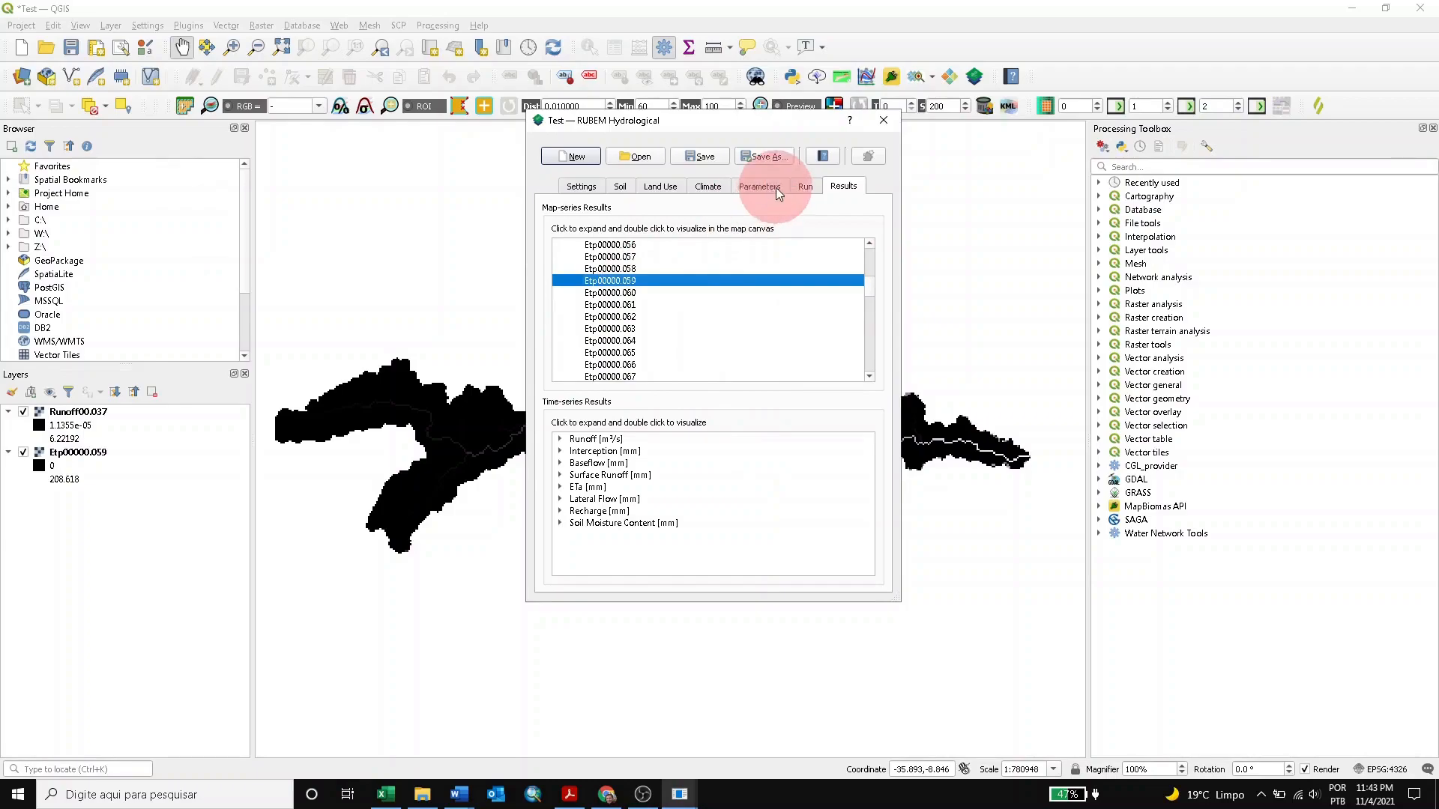
click(882, 124)
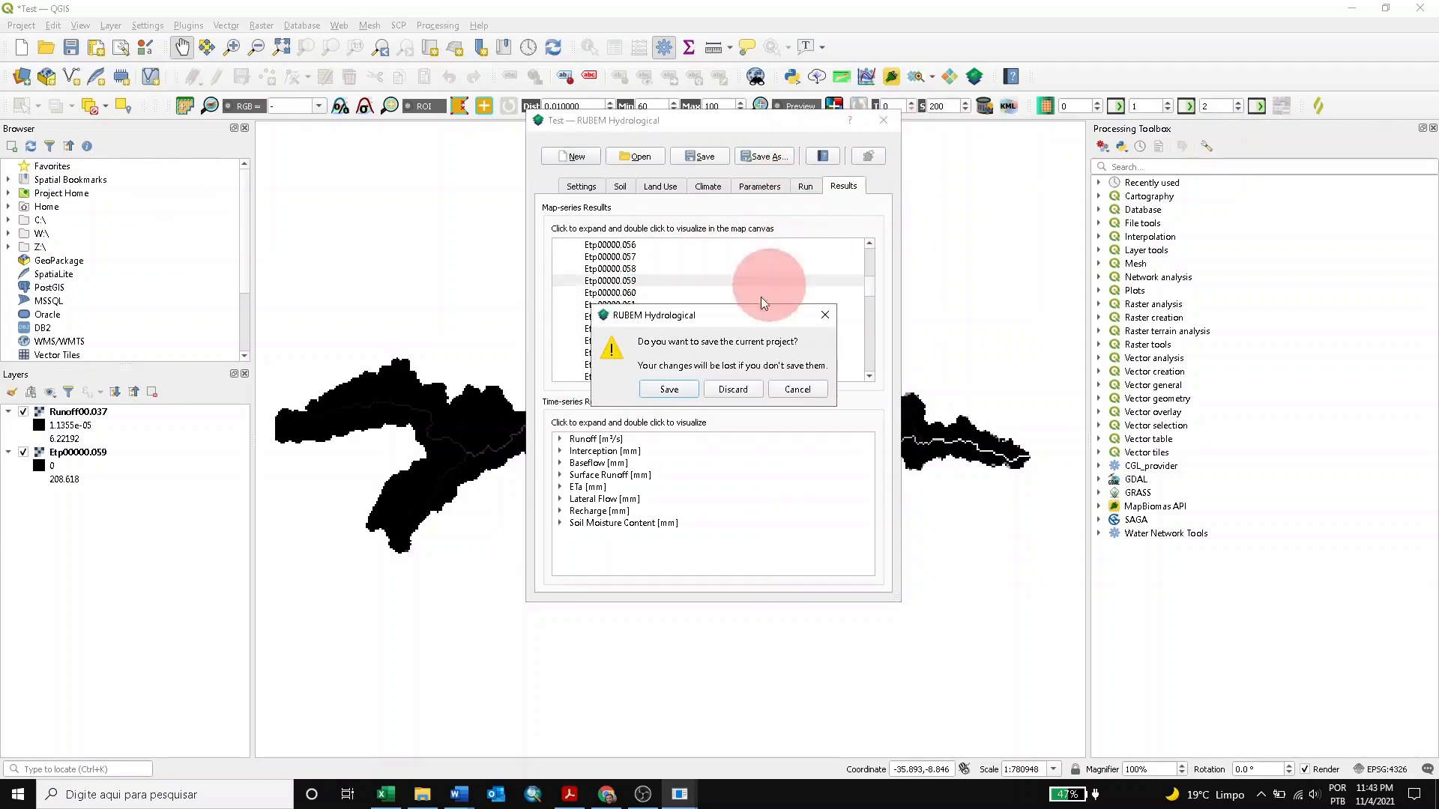
click(744, 389)
click(820, 393)
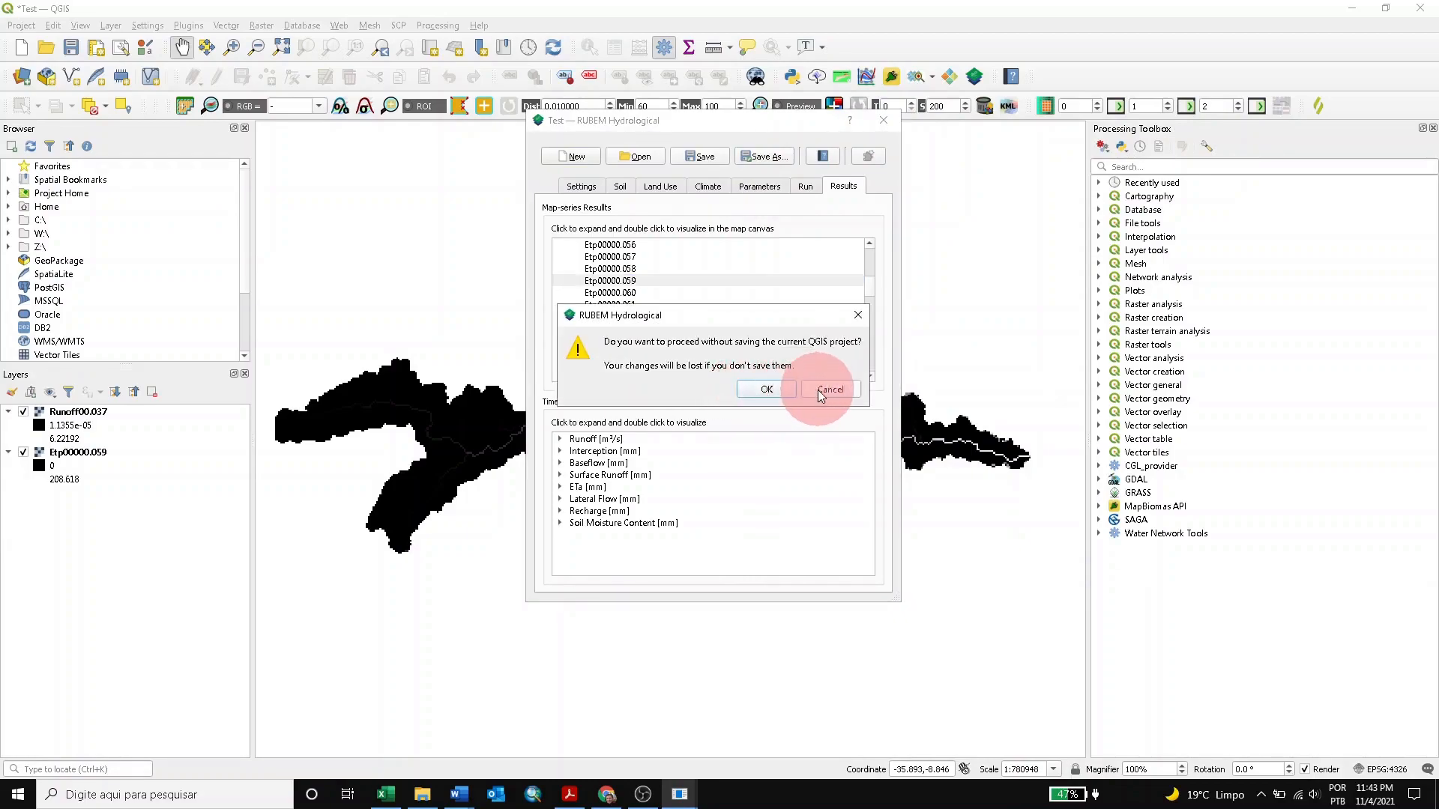
- Close the RUBEM Hydrological dialog and save the current project
click(882, 120)
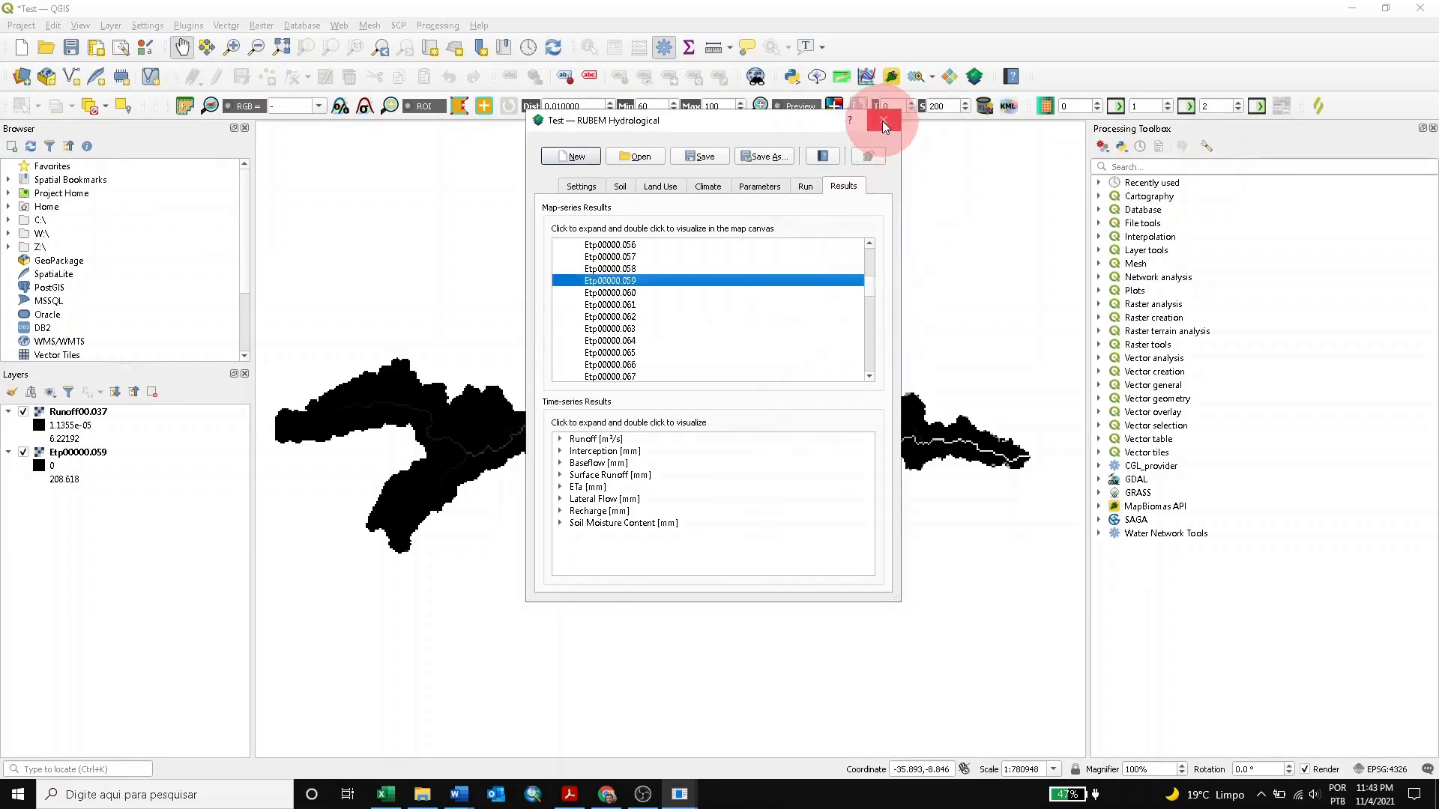
click(677, 385)
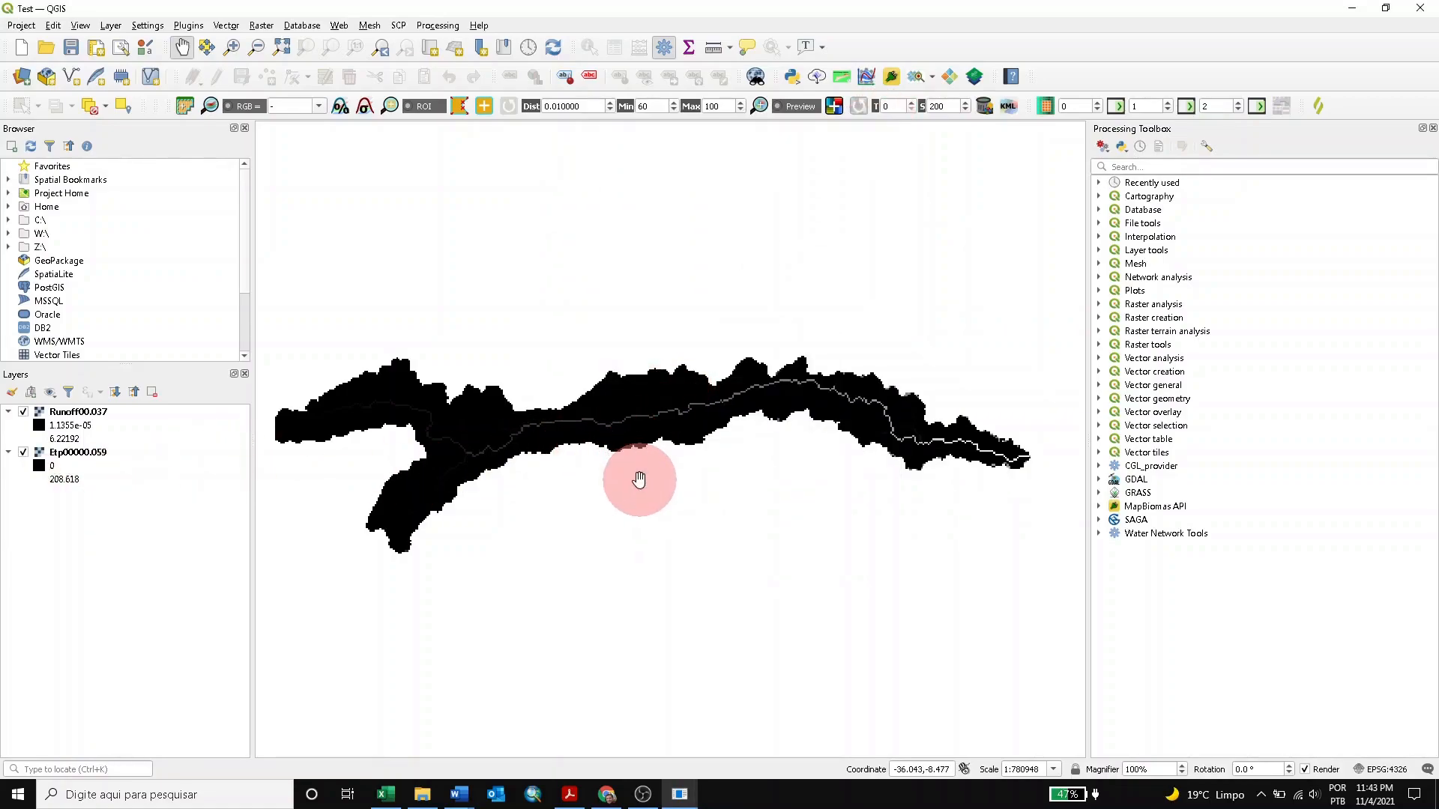
- Render the Runoff00.037 layer as Paletted/Unique values, classified with the Blues color ramp, and apply the symbology
right_click(75, 418)
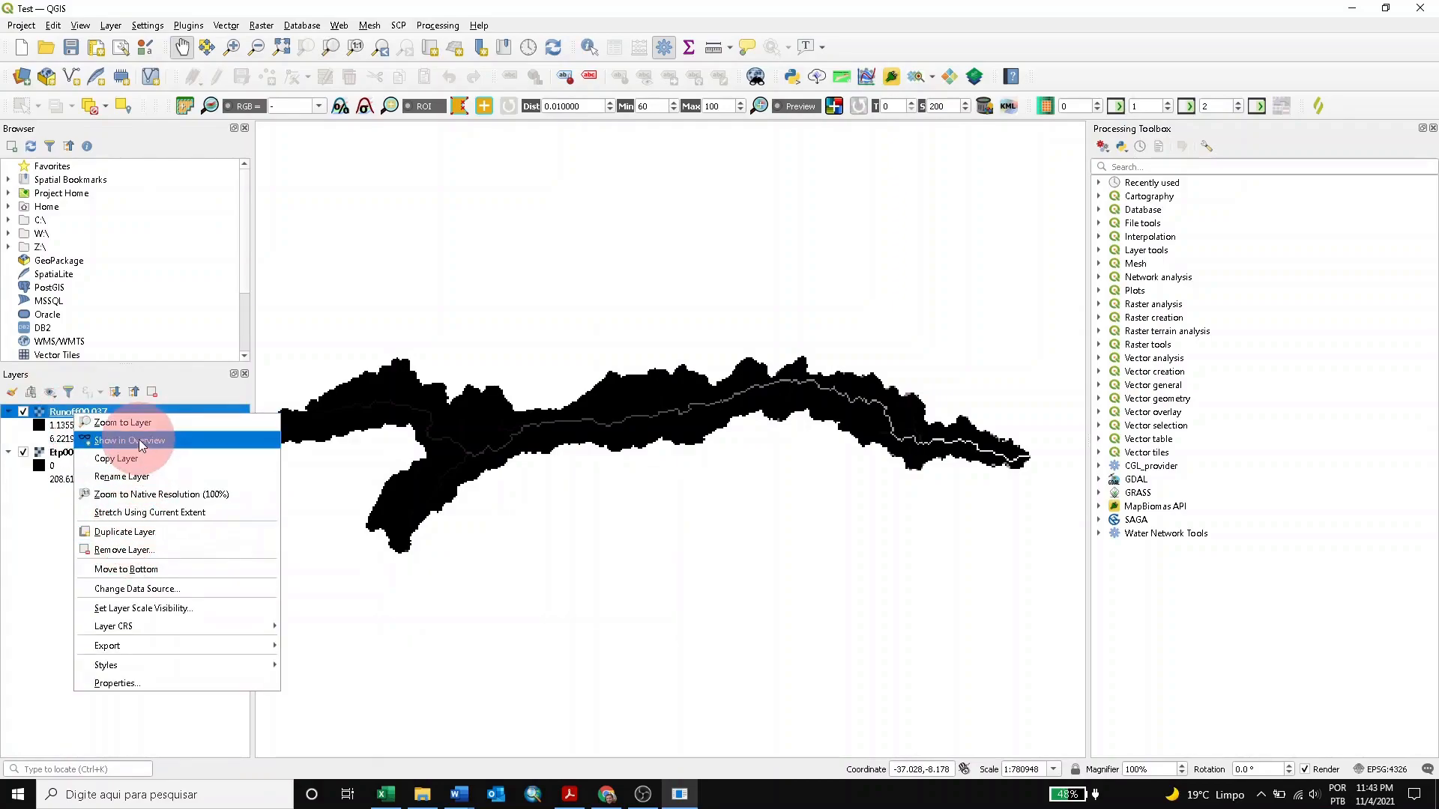
click(128, 679)
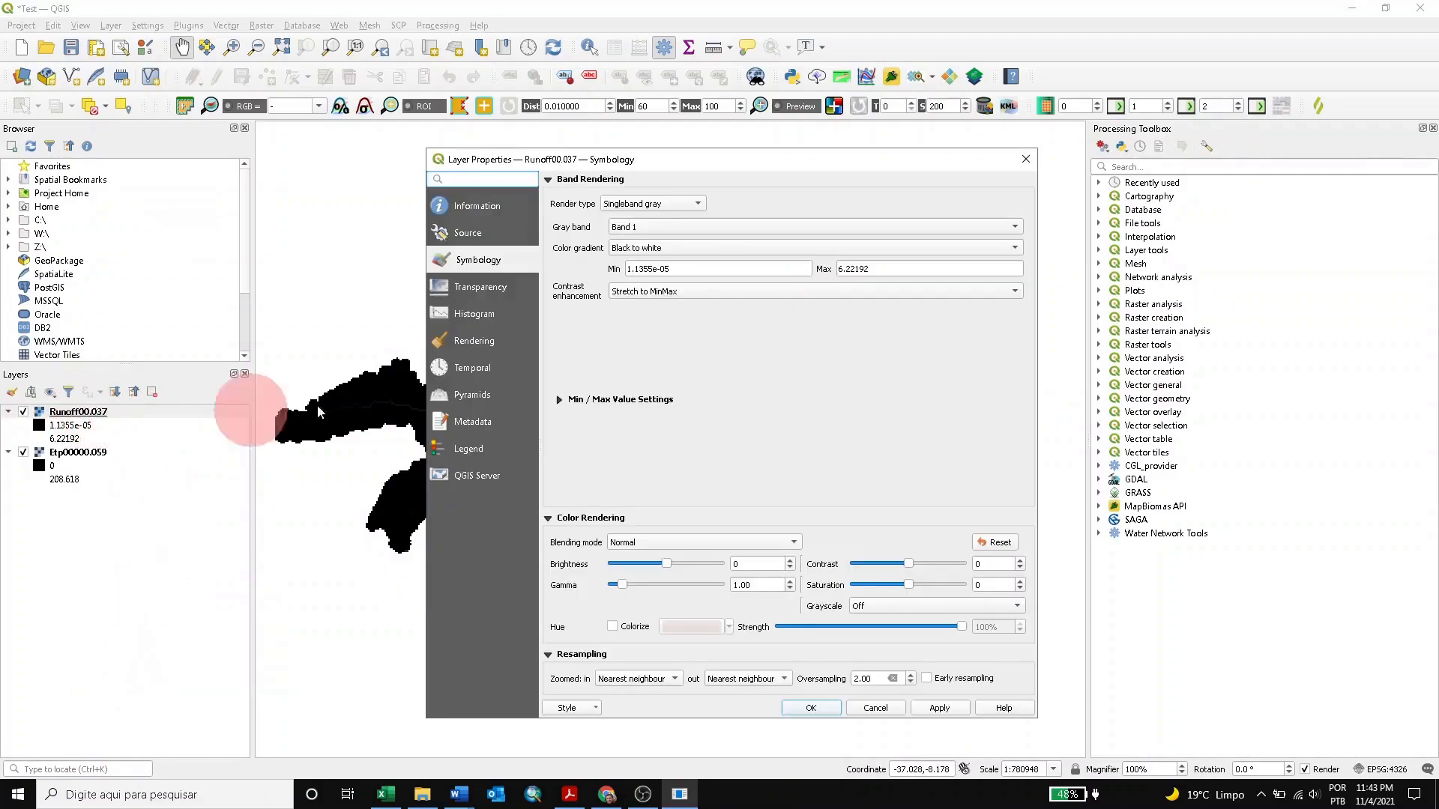
click(692, 201)
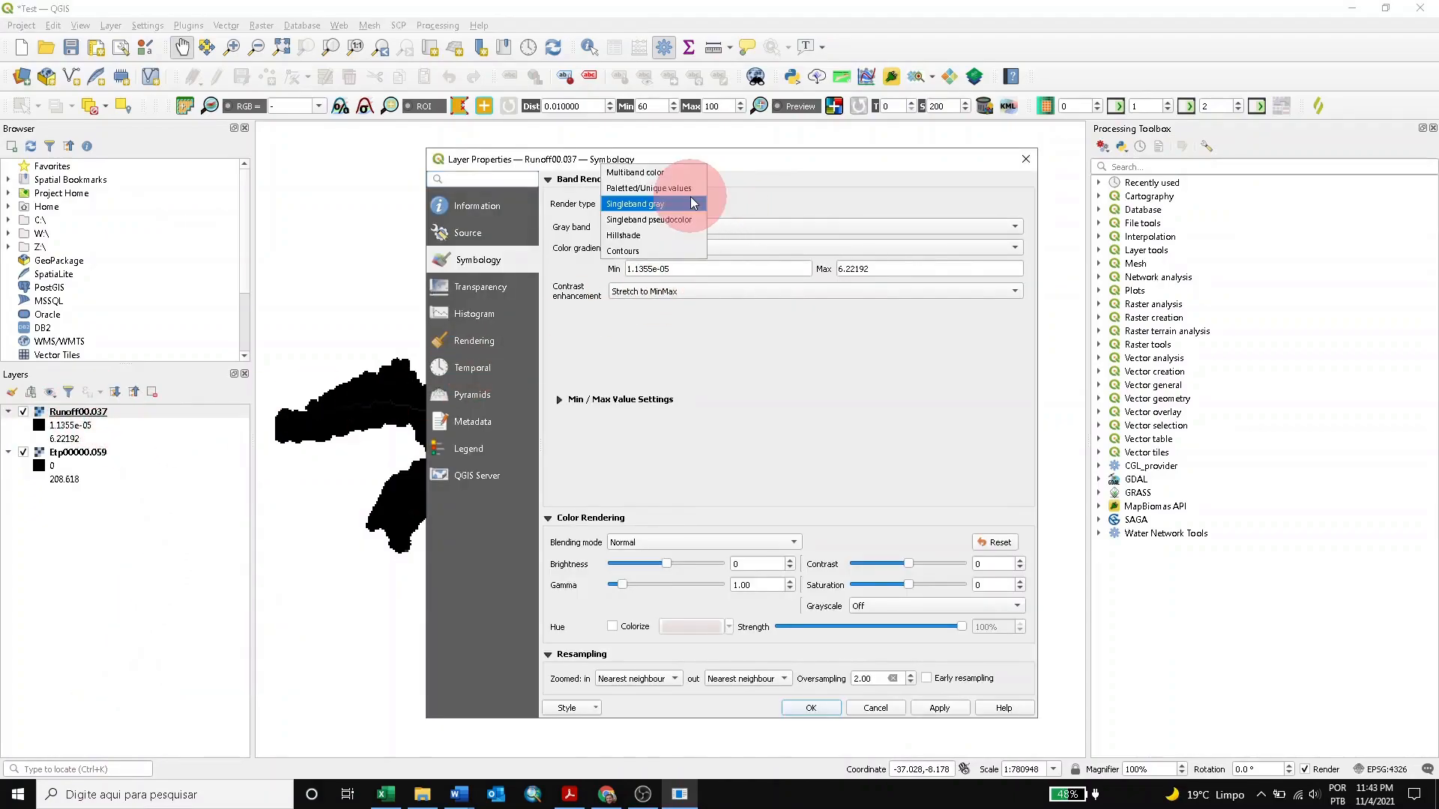
click(653, 187)
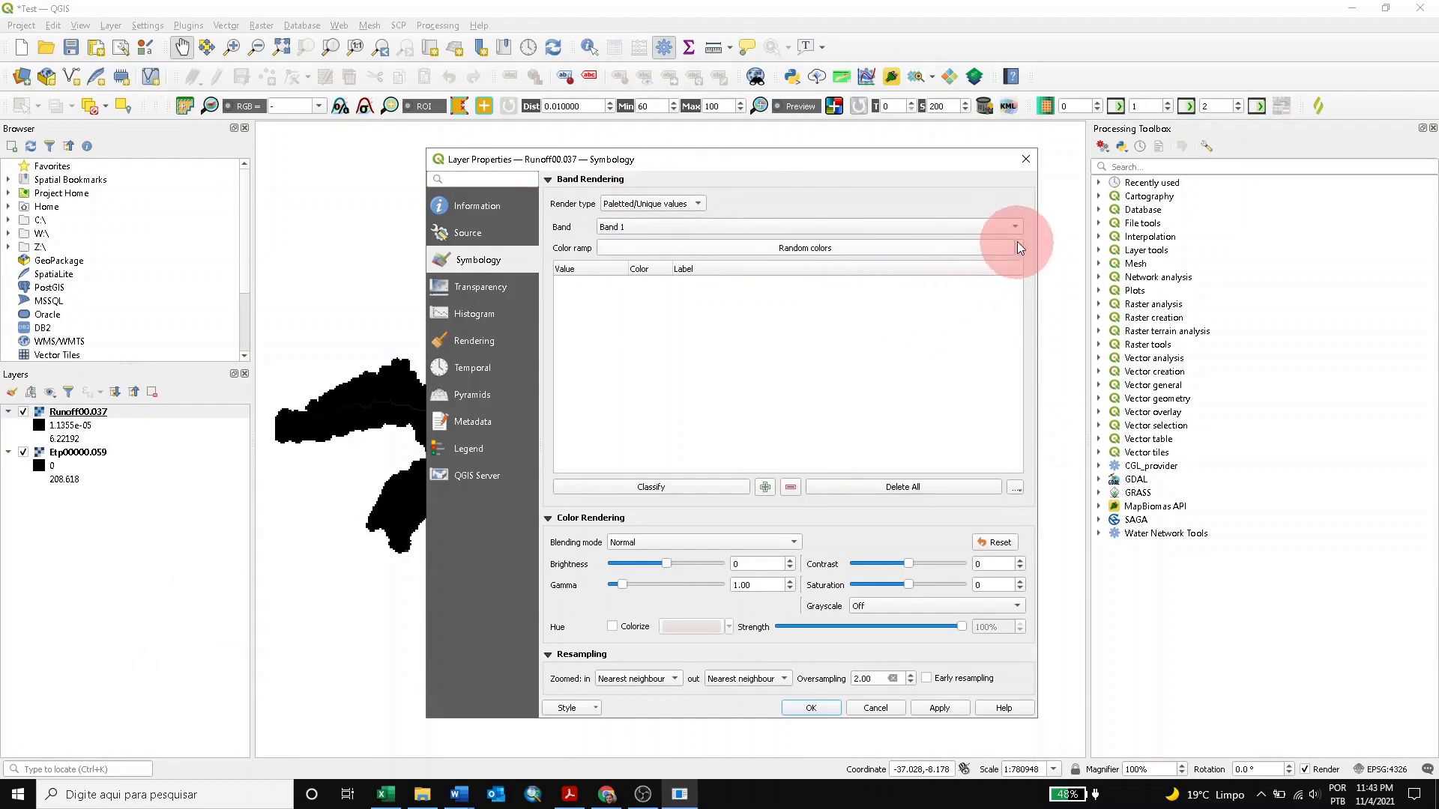
click(1019, 253)
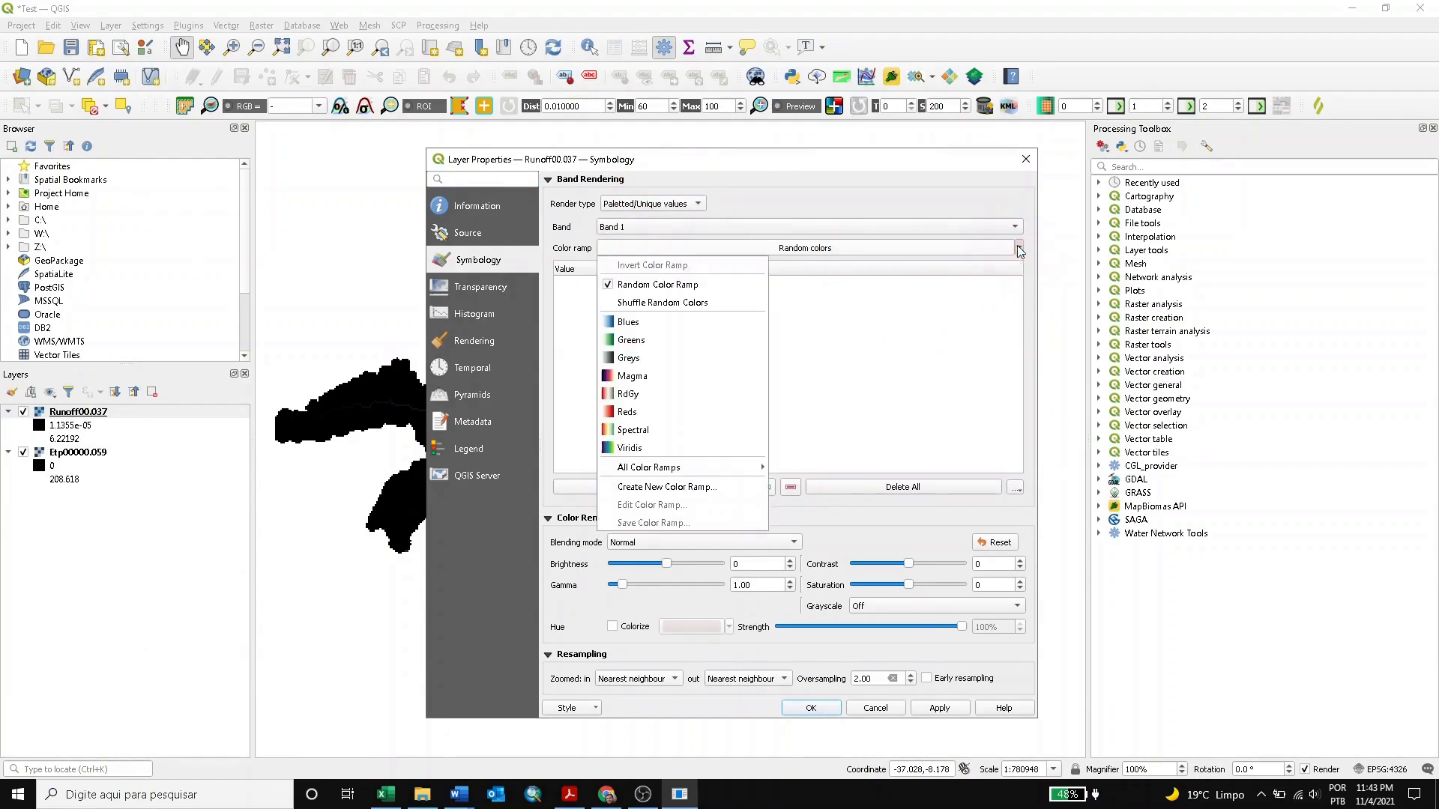
click(652, 322)
click(695, 484)
click(829, 713)
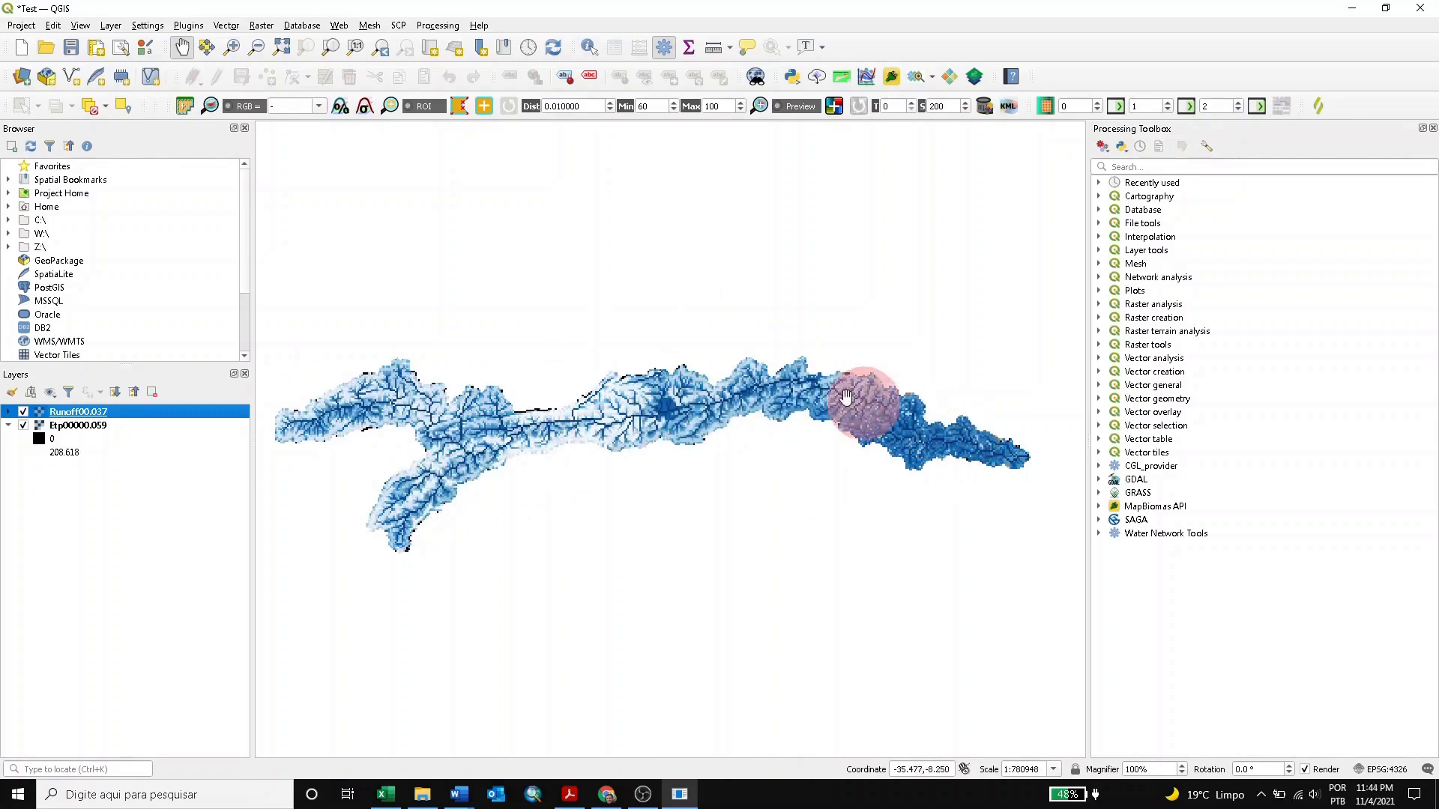
- Hide the Runoff00.037 layer and set the Etp00000.059 layer's render type to Paletted/Unique values
click(23, 411)
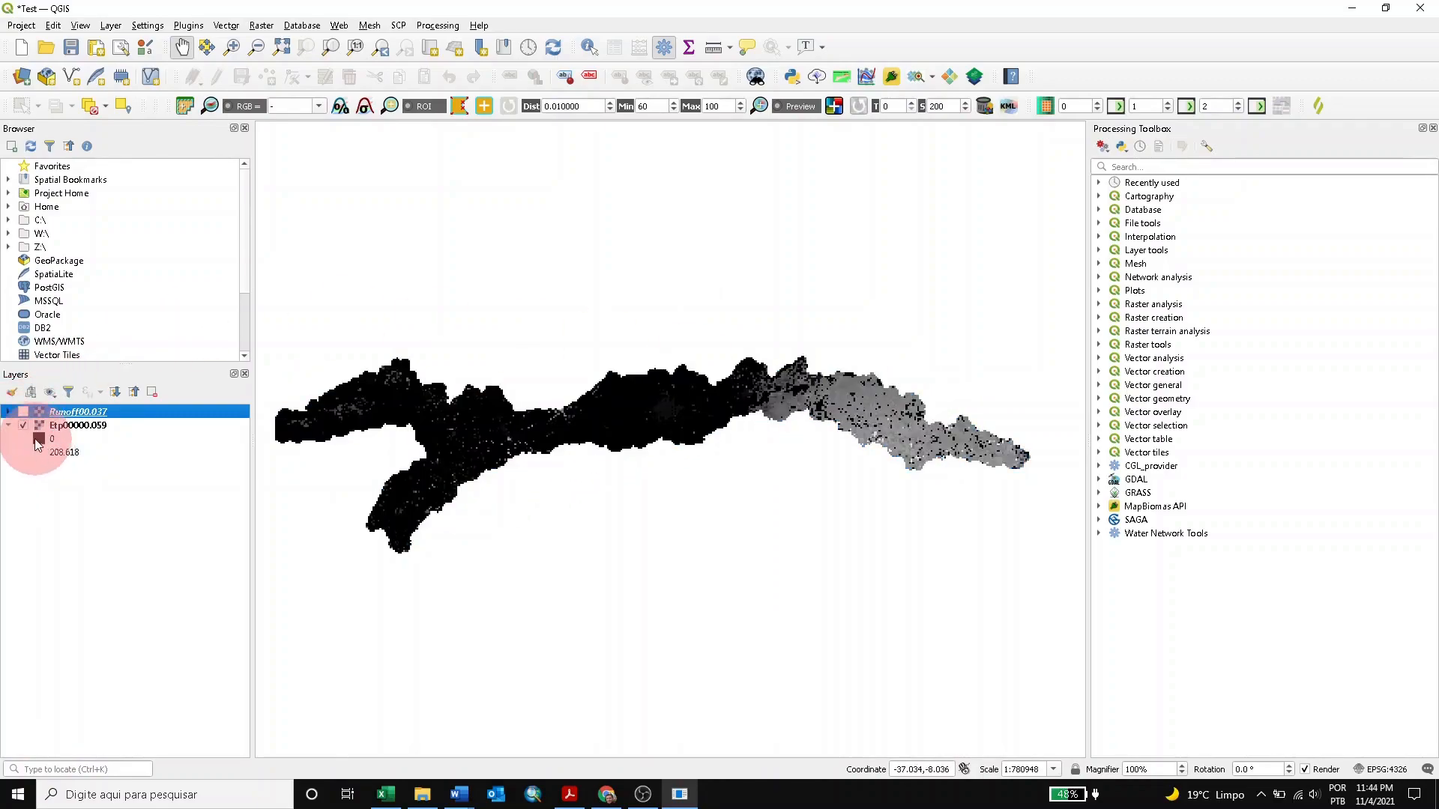
click(65, 428)
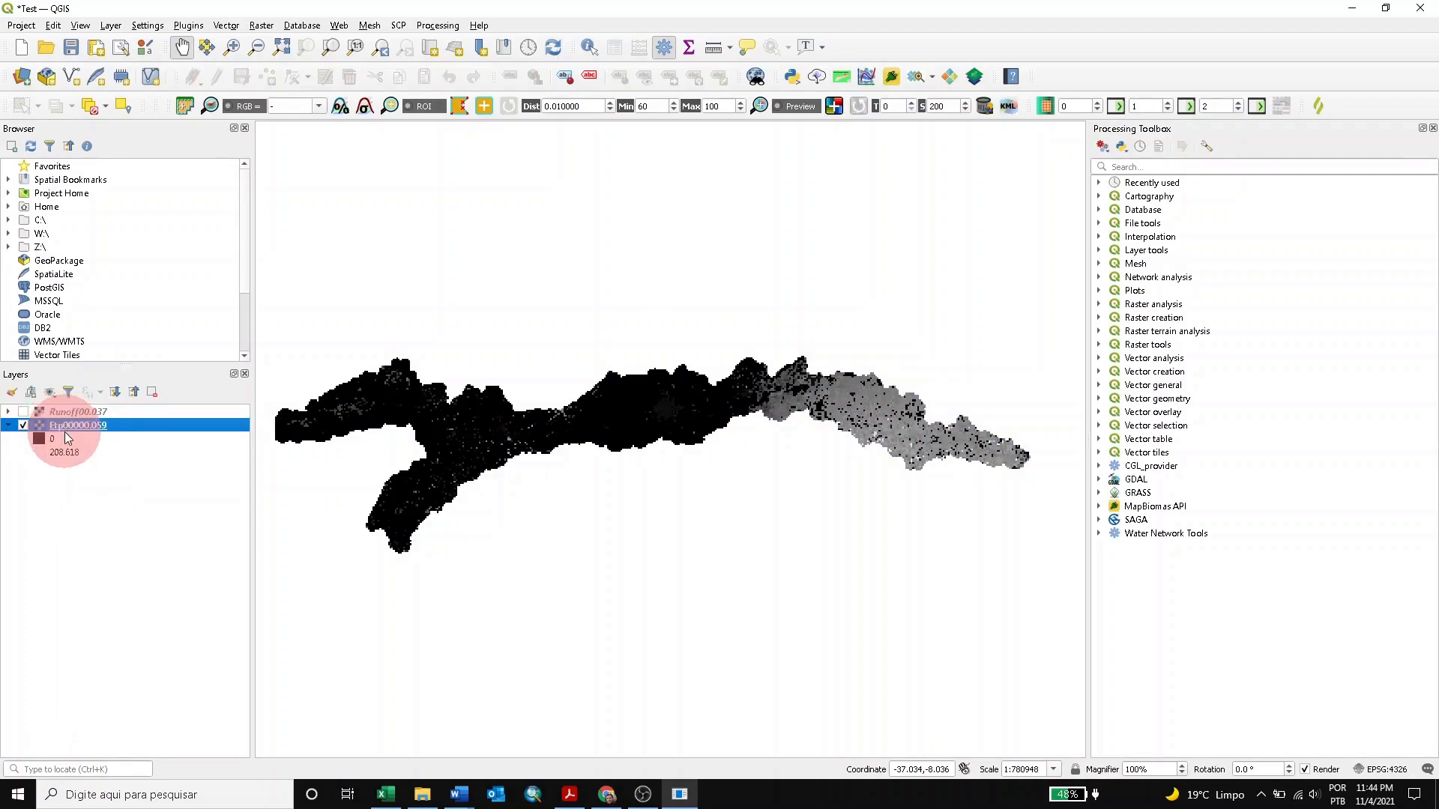
right_click(65, 431)
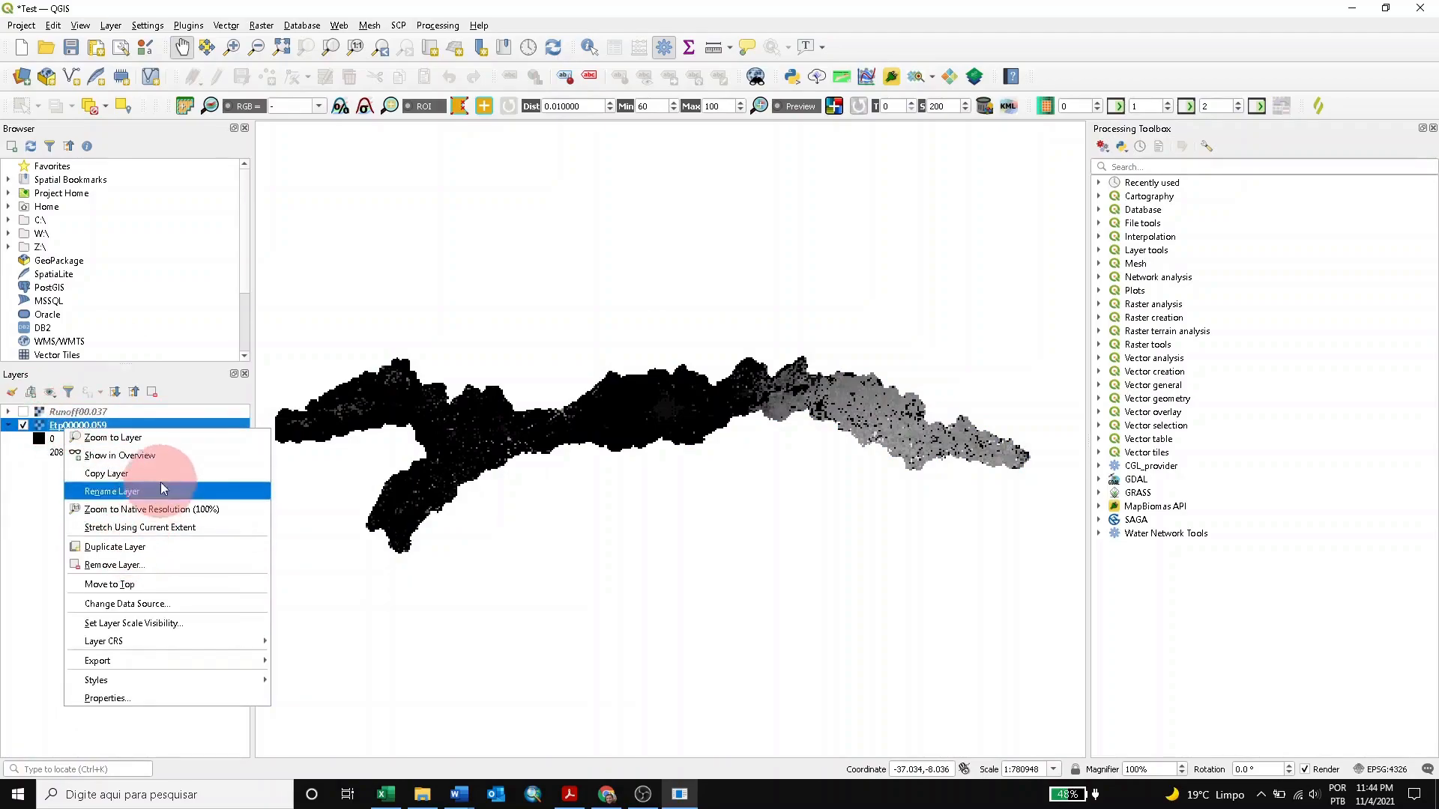
click(112, 698)
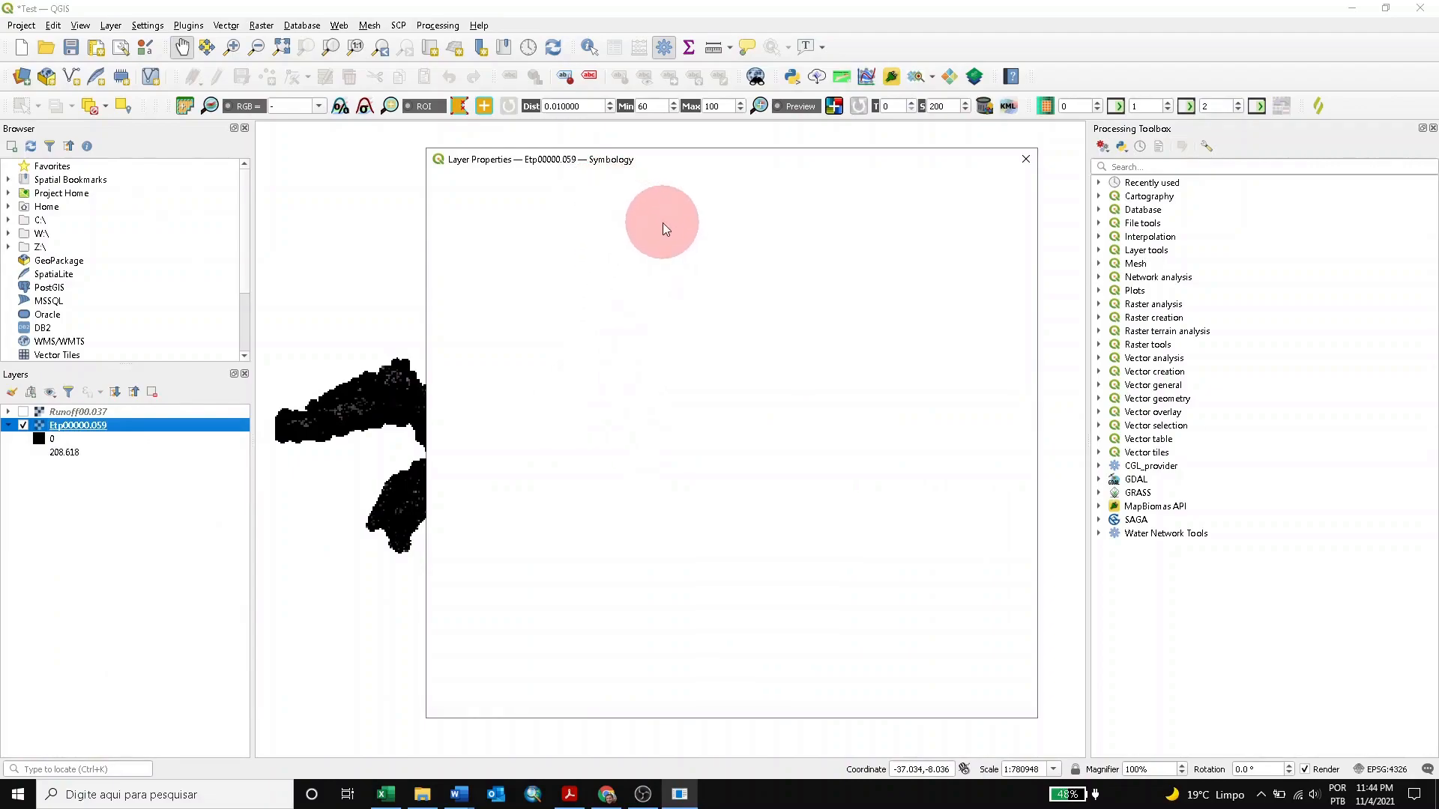
click(691, 202)
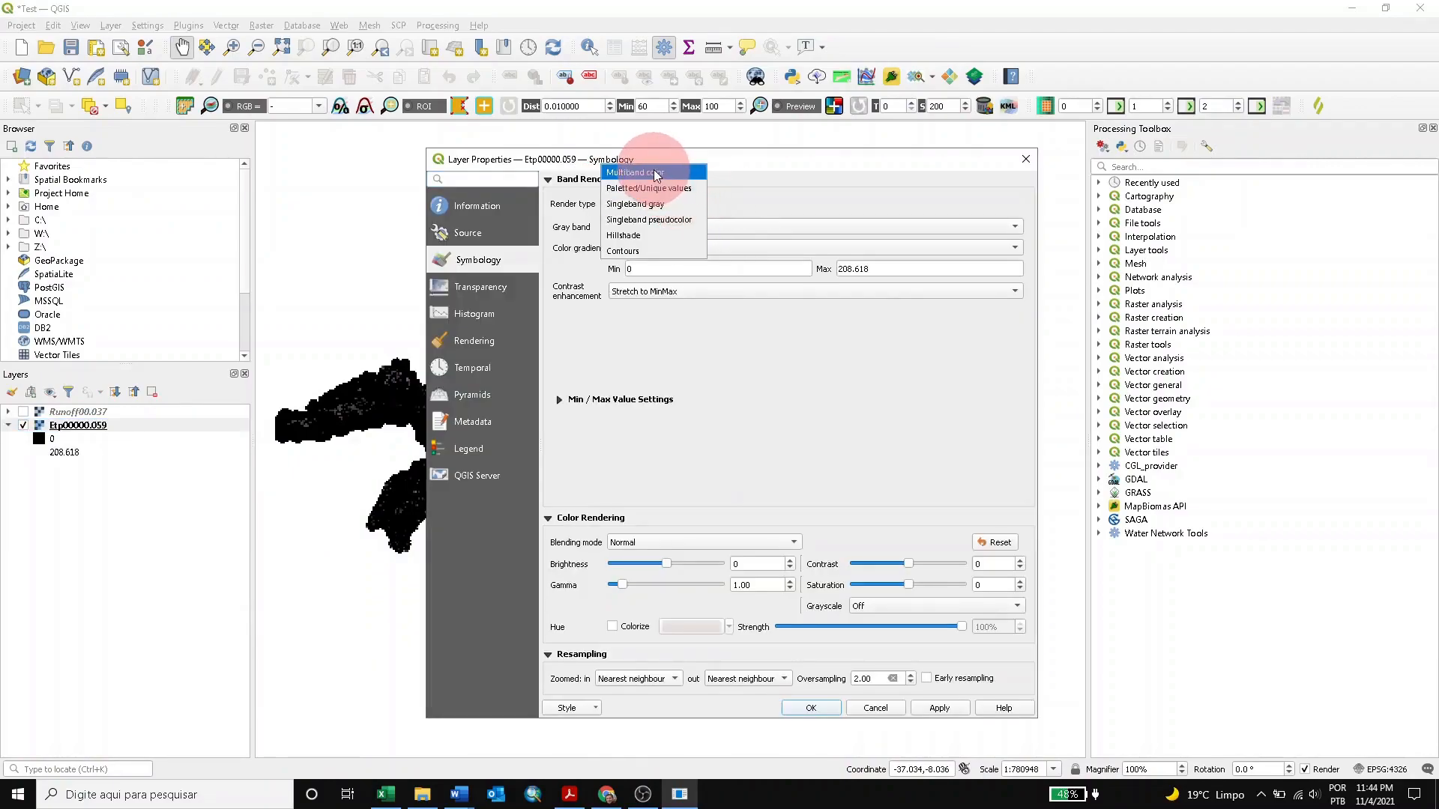
click(653, 169)
click(698, 198)
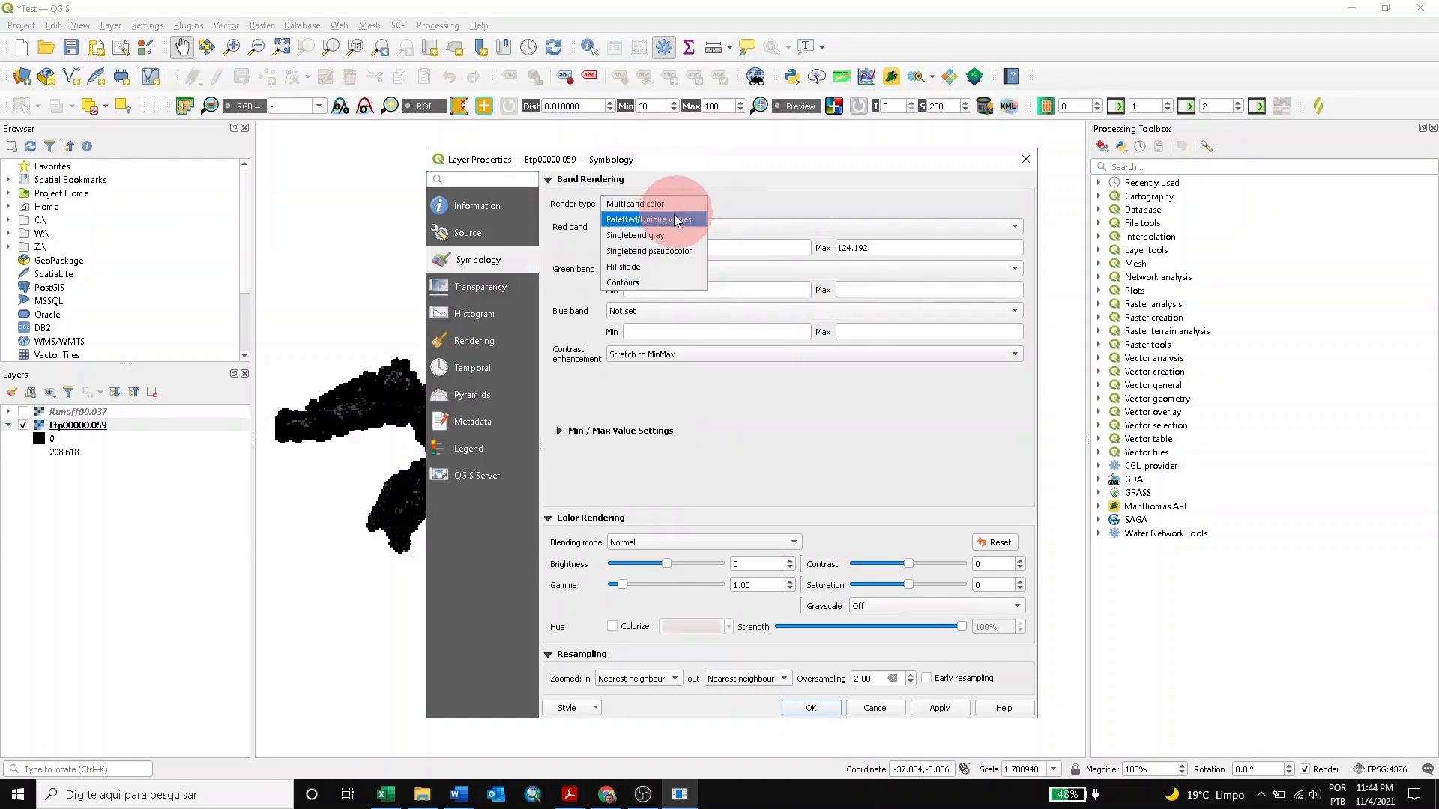
click(672, 218)
- Classify the Etp00000.059 layer's values with the Reds color ramp and apply the symbology
click(1019, 249)
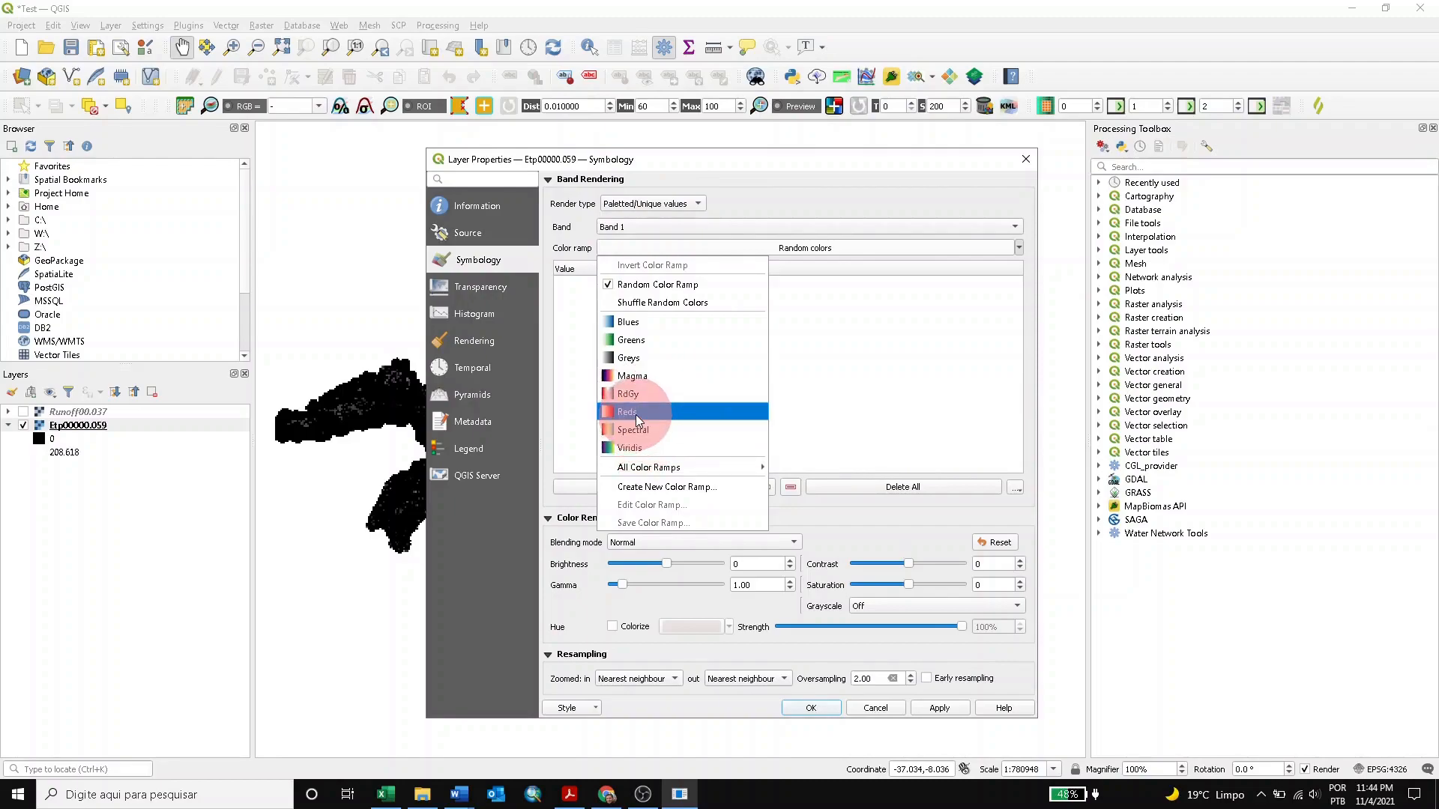
click(642, 413)
click(729, 488)
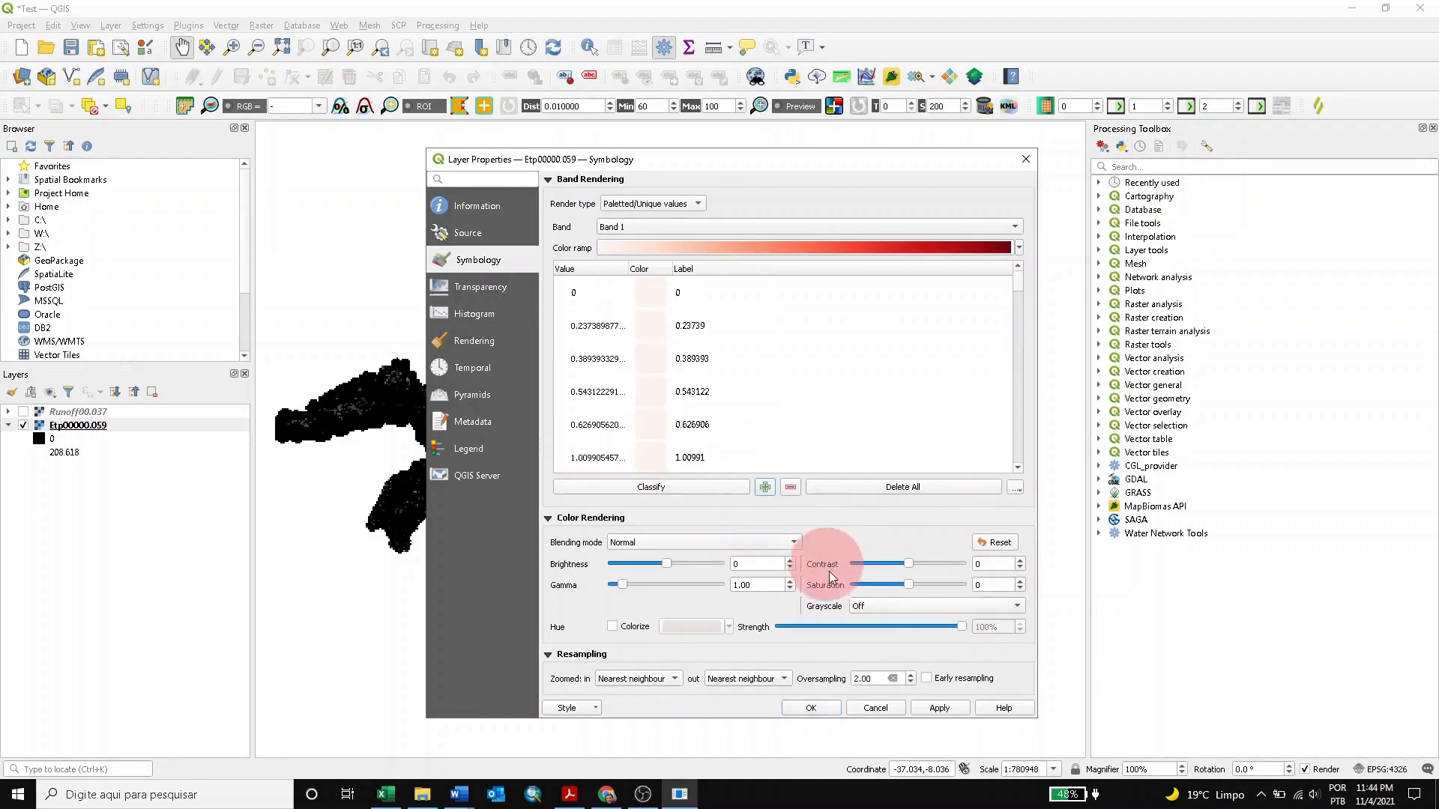
click(811, 707)
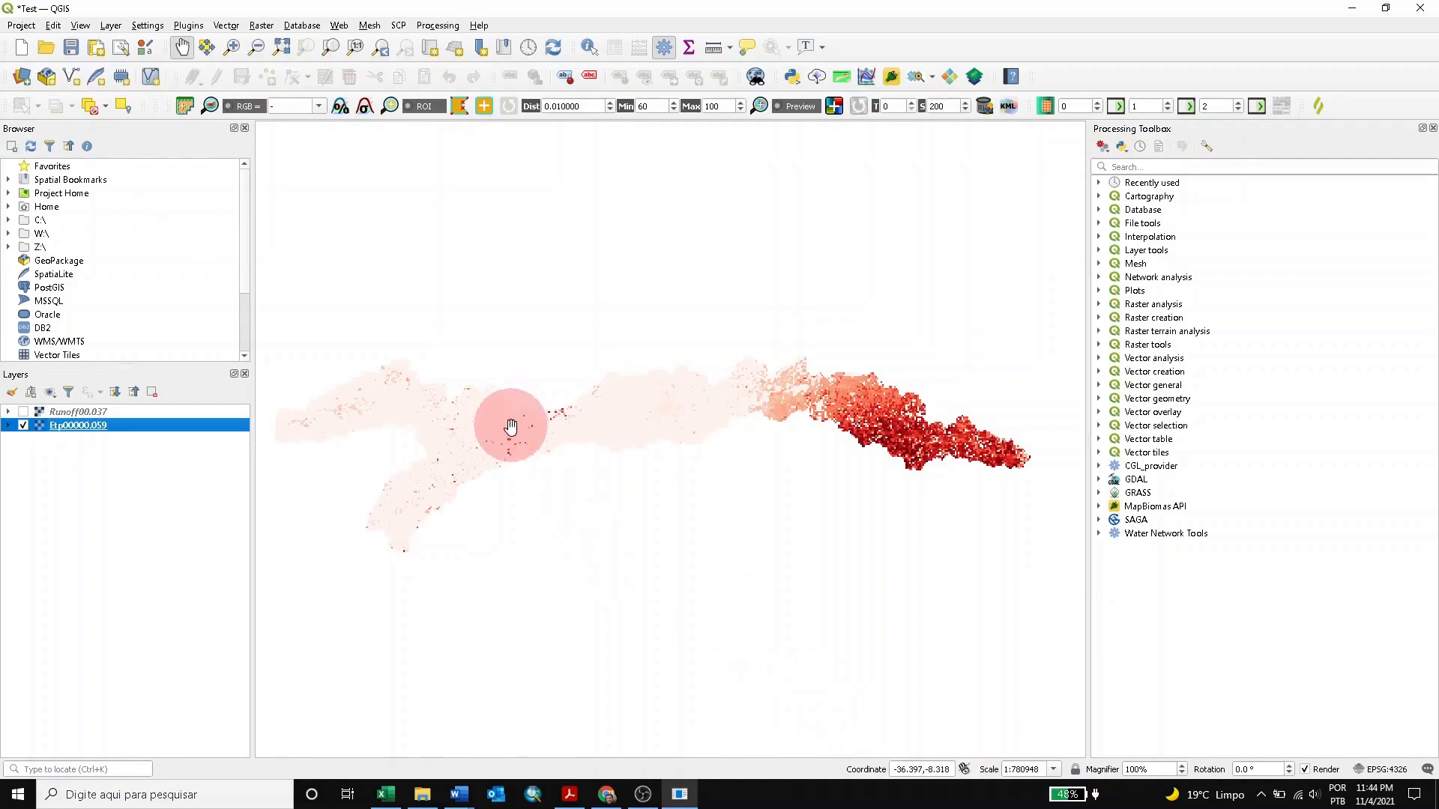